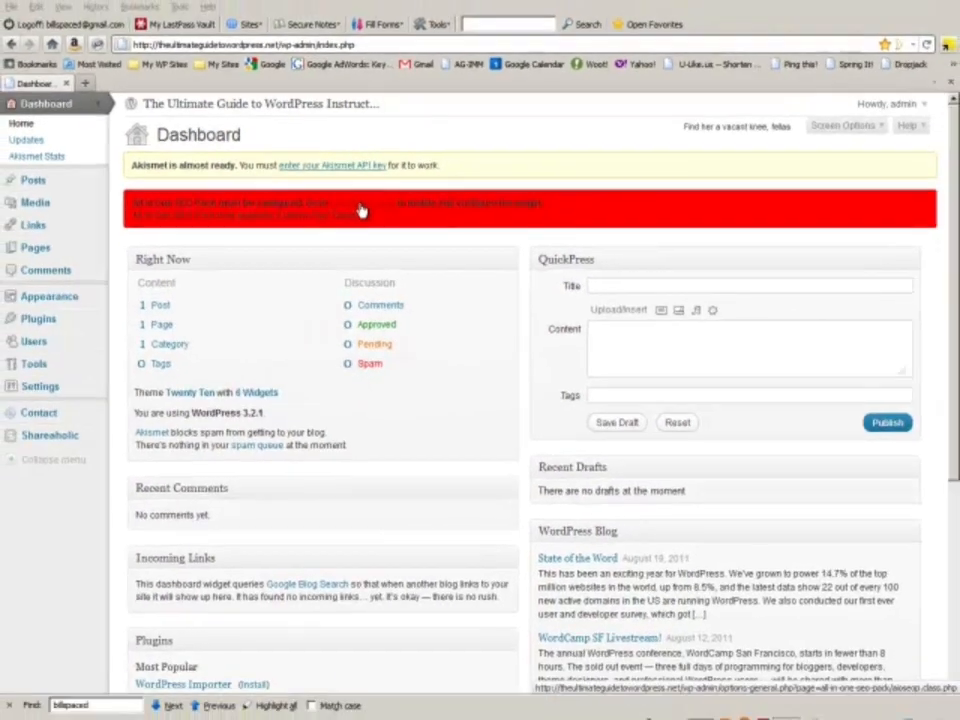
# Open the All in One SEO Pack options page from the dashboard notice and scroll to its settings
pyautogui.click(376, 204)
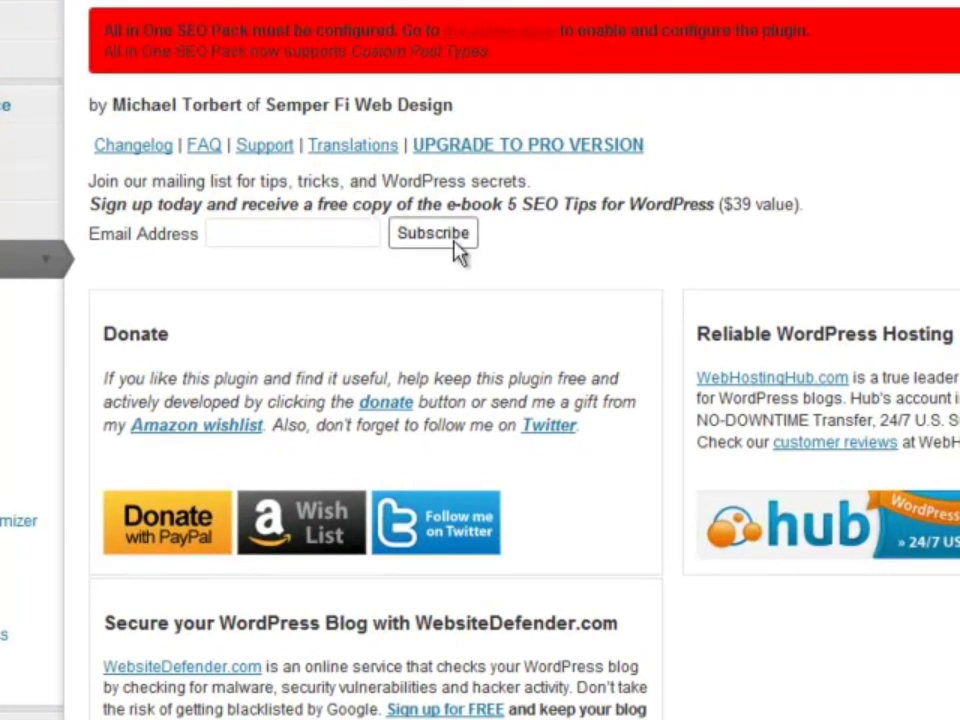
pyautogui.scroll(-2, 688, 512)
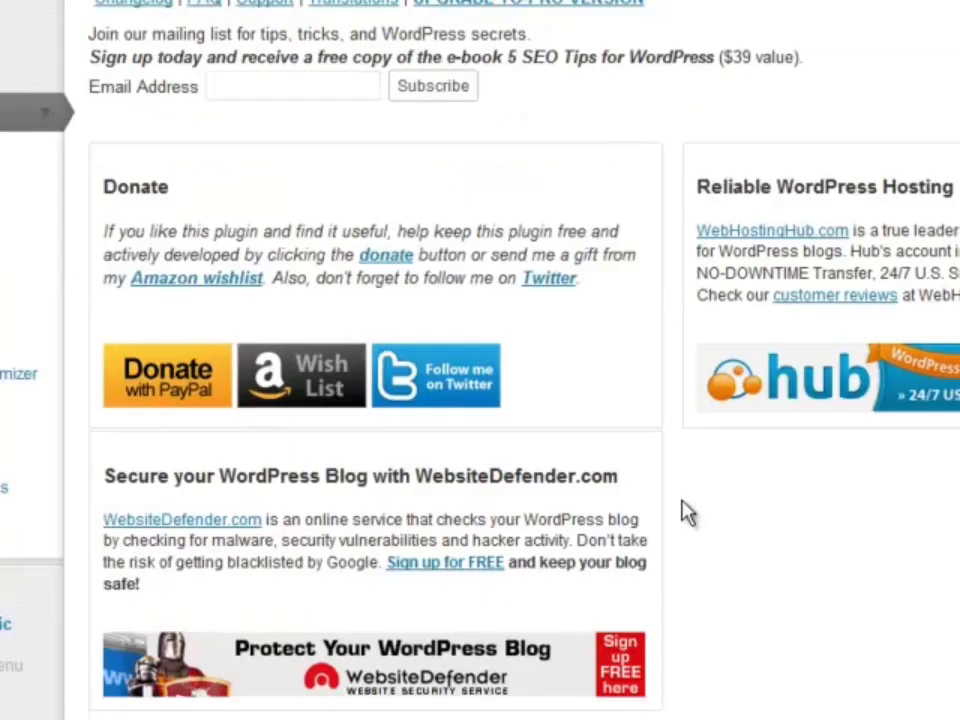
pyautogui.scroll(-10, 688, 512)
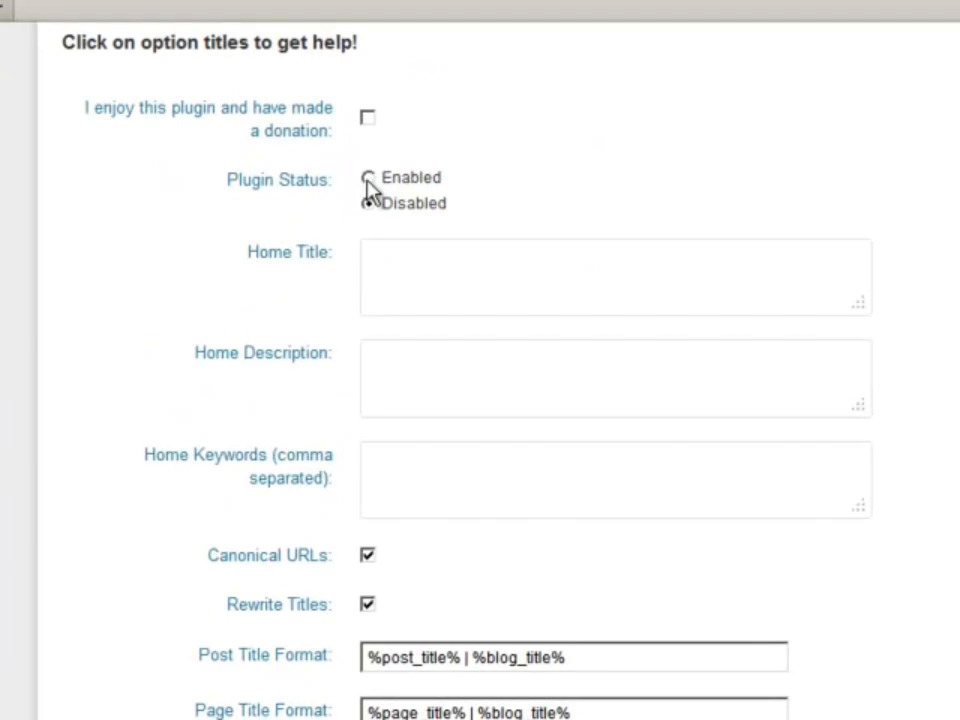
# Set the All in One SEO Pack Plugin Status to Enabled and focus the Home Title field
pyautogui.click(368, 180)
pyautogui.click(386, 270)
pyautogui.click(422, 254)
pyautogui.click(703, 260)
pyautogui.scroll(10, 757, 266)
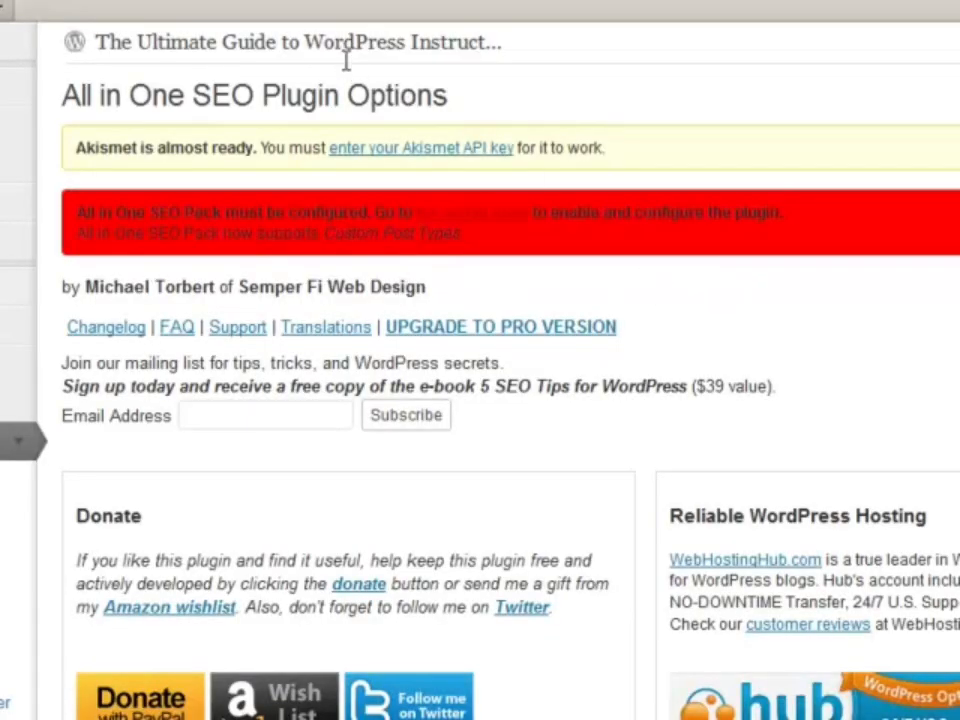
# Enter 'The Ultimate Guide to WordPress' as the Home Title
pyautogui.scroll(-10, 345, 62)
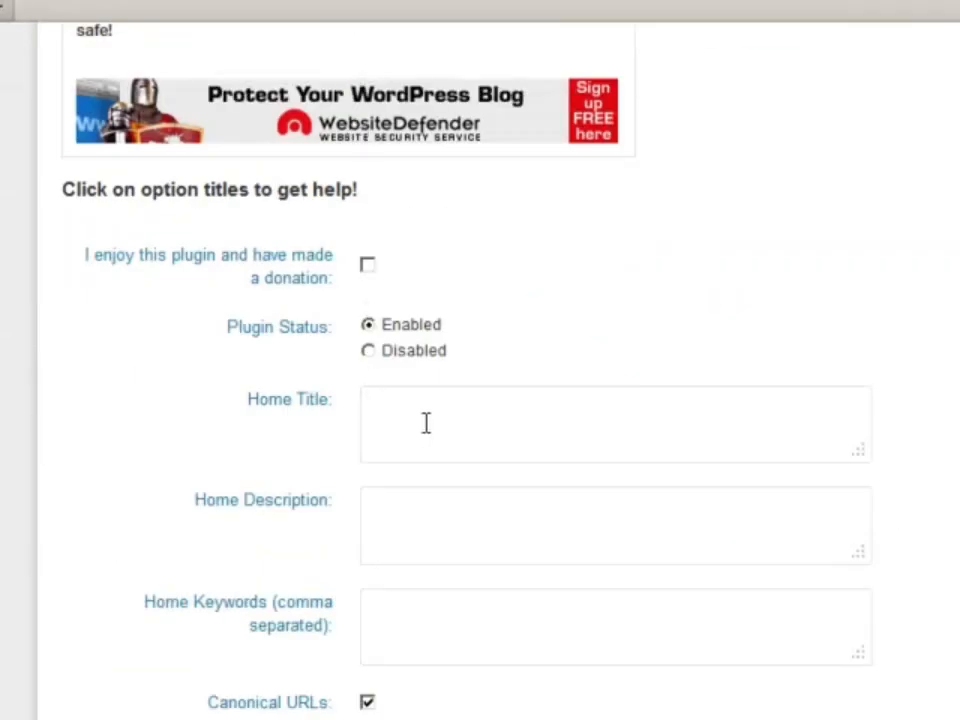
pyautogui.write('The ')
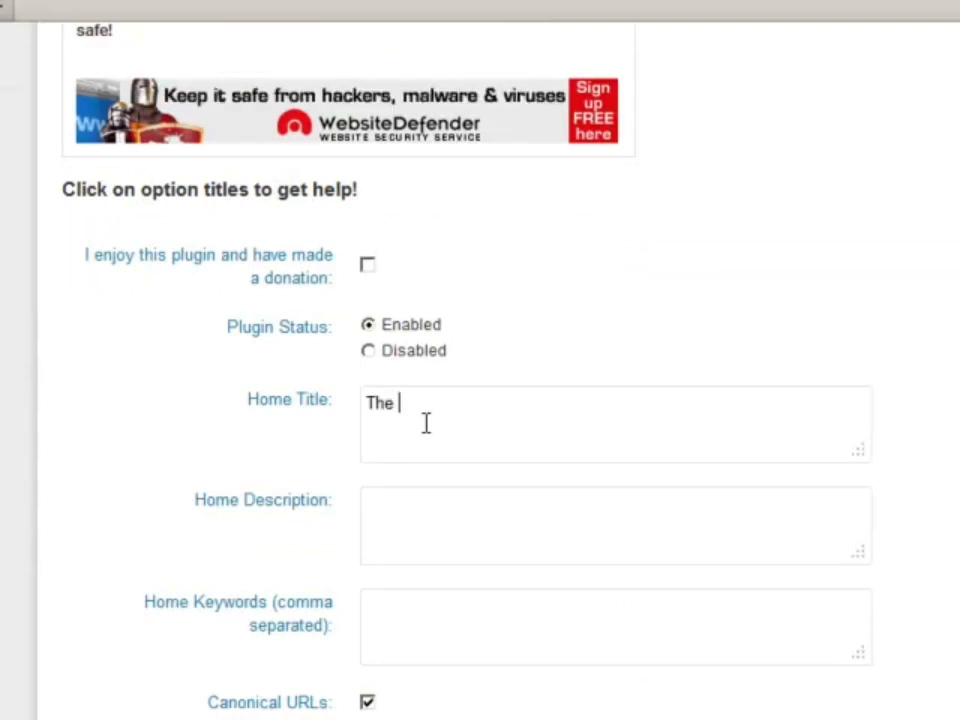
pyautogui.write('Ultimate Guide to Wordp')
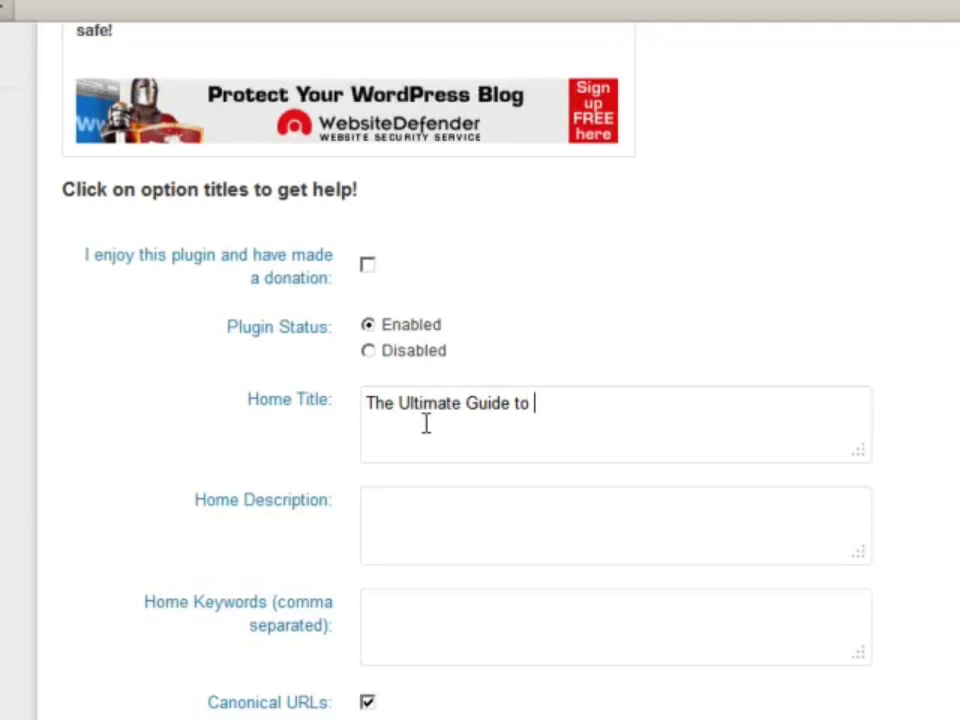
pyautogui.press('BackSpace')
pyautogui.write('Prss')
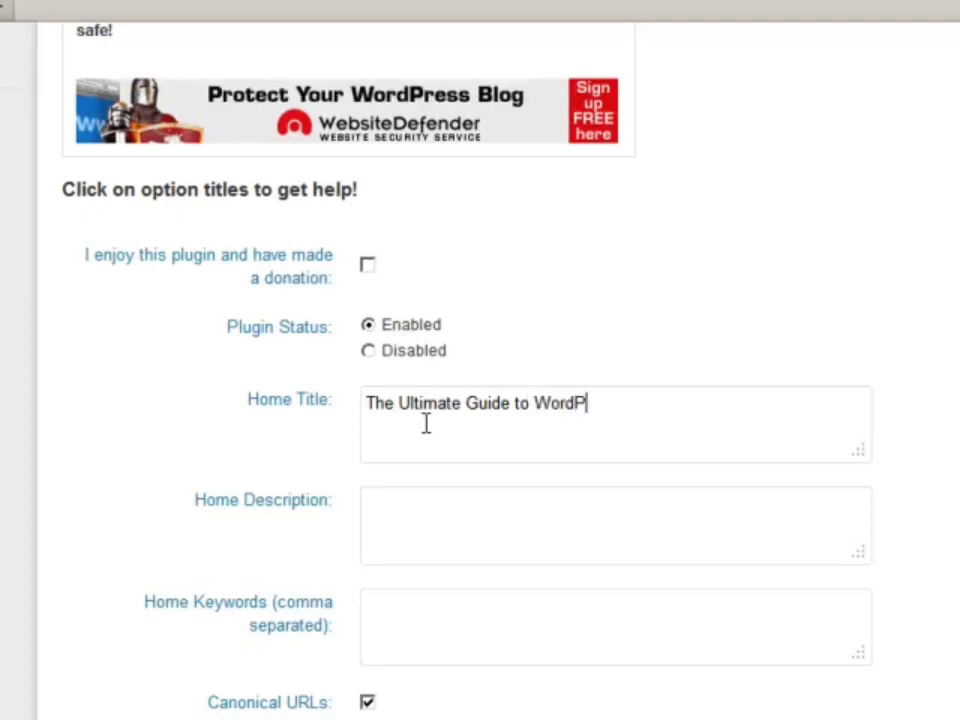
pyautogui.press('BackSpace')
pyautogui.press('BackSpace')
pyautogui.write('ess')
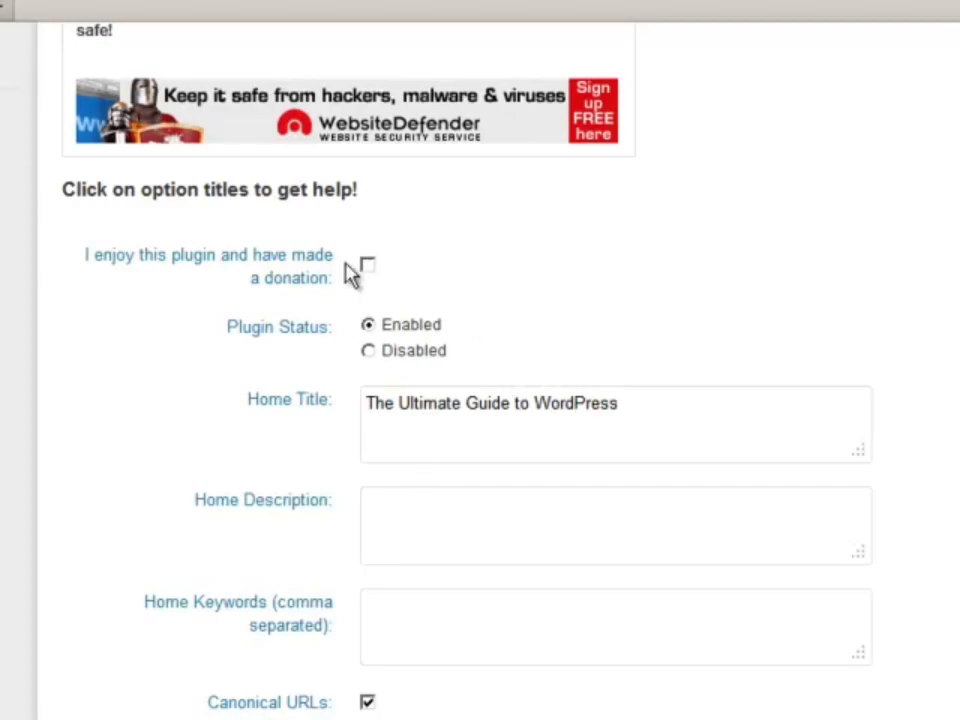
# Open the site's front page in a new tab
pyautogui.scroll(10, 414, 221)
pyautogui.click(281, 55)
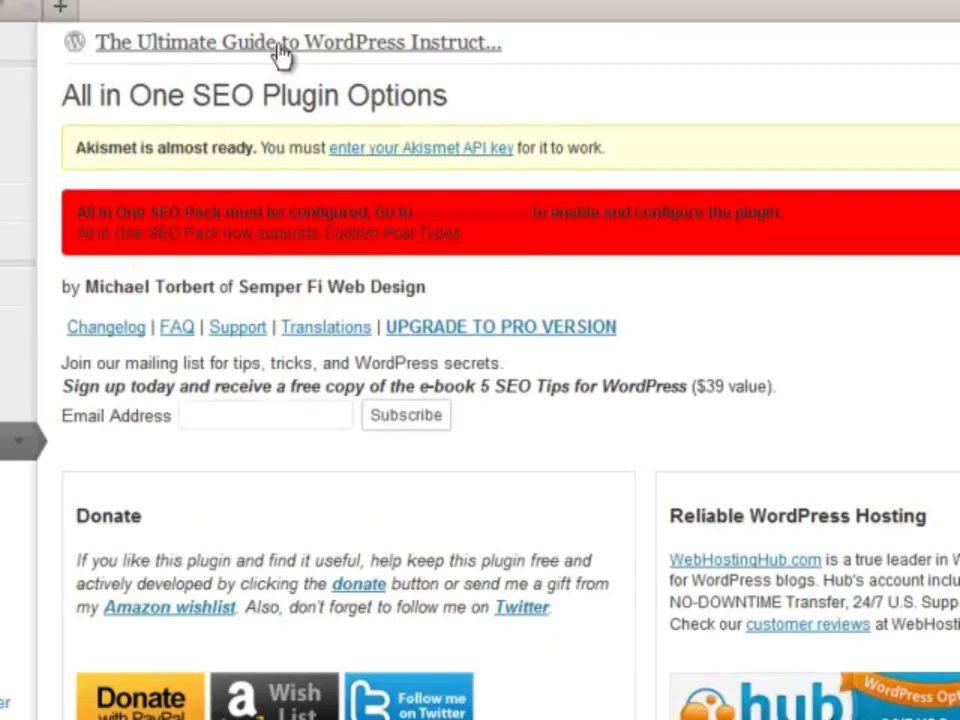
pyautogui.click(35, 14)
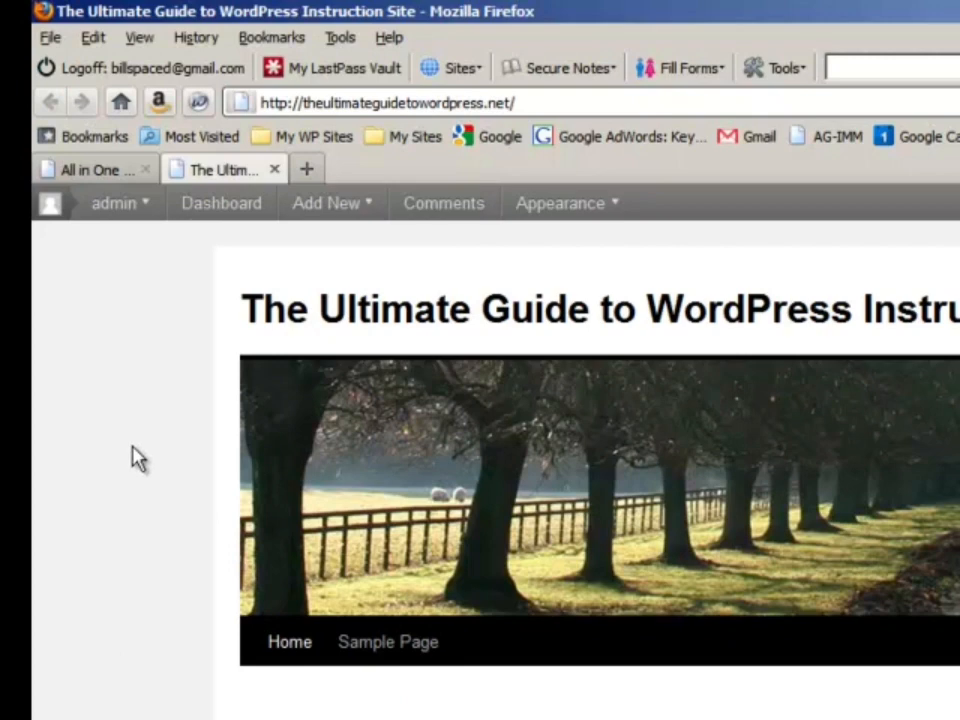
# Reload the front page tab to show the new title, then return to the SEO options form
pyautogui.click(95, 170)
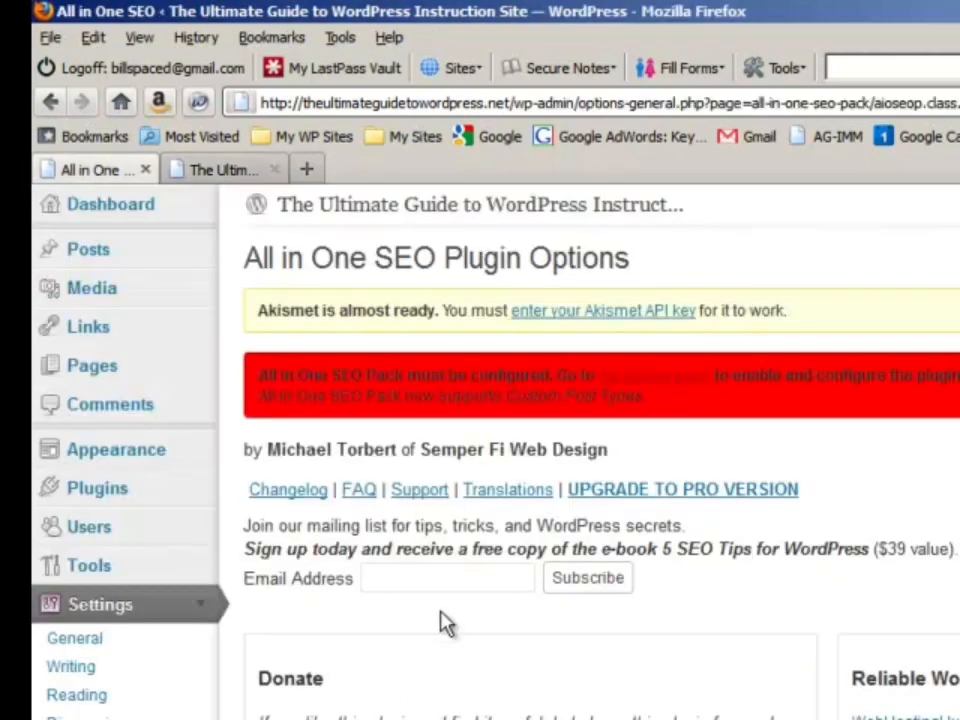
pyautogui.scroll(-10, 441, 621)
pyautogui.scroll(-15, 590, 450)
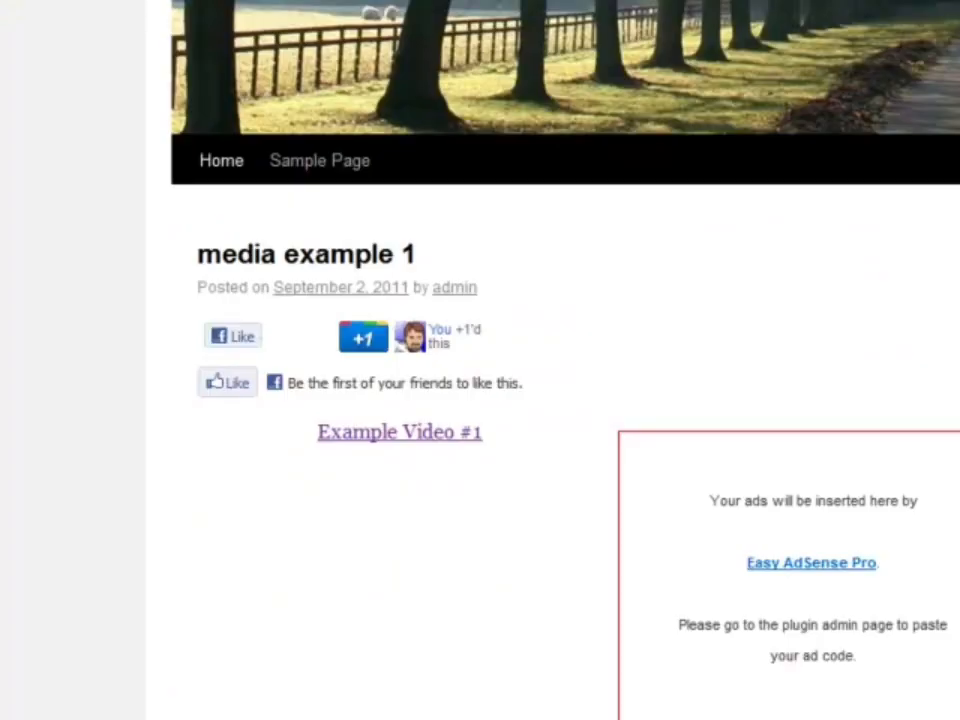
pyautogui.rightClick(205, 17)
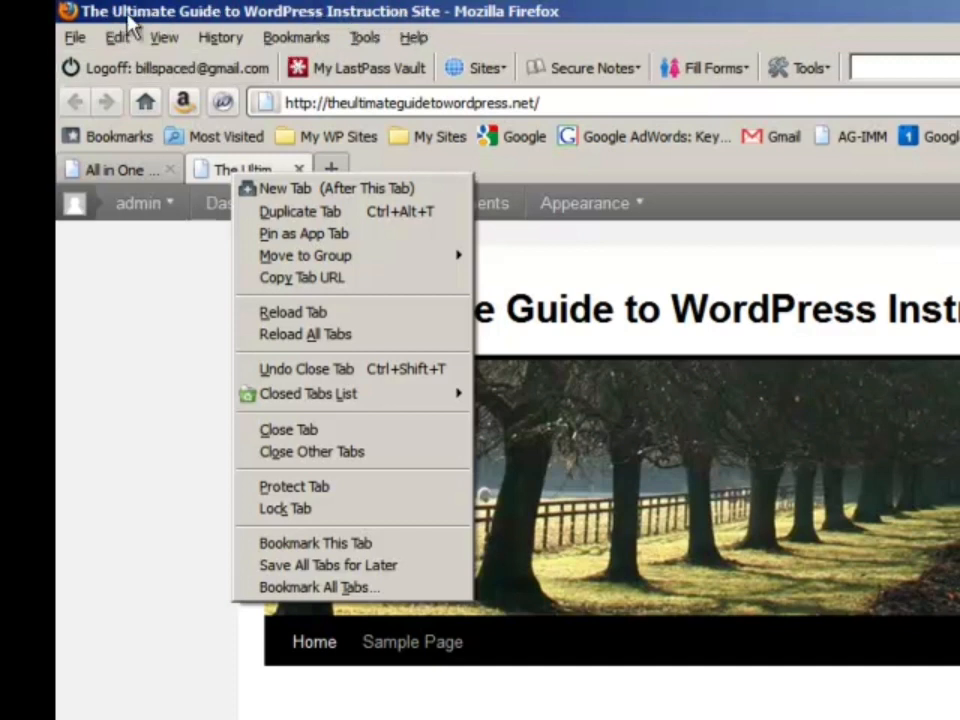
pyautogui.click(275, 314)
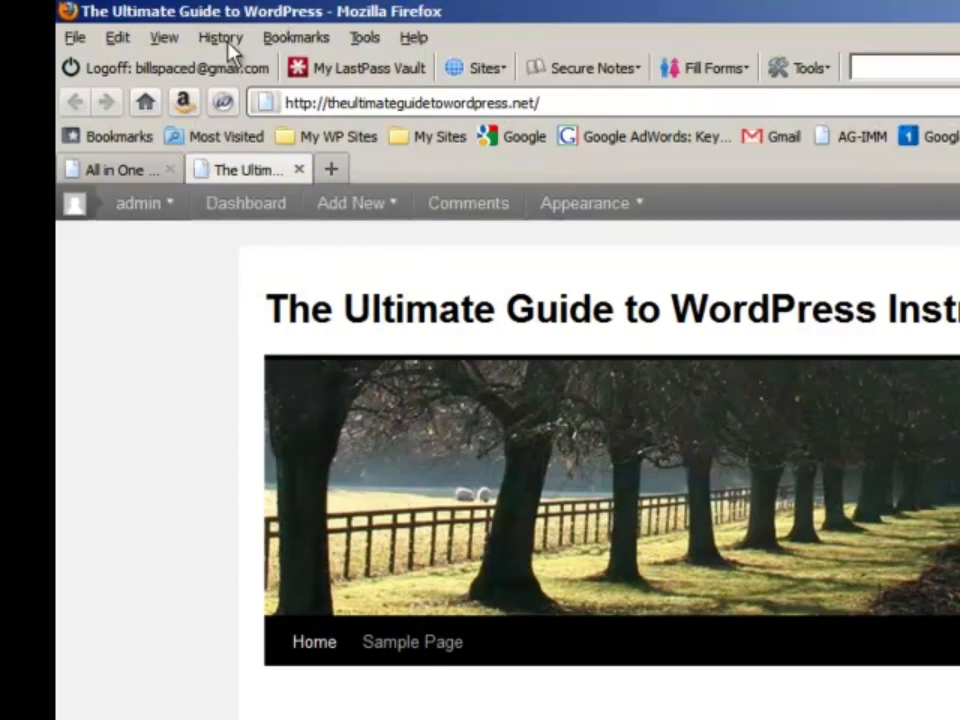
pyautogui.click(118, 172)
pyautogui.scroll(-5, 415, 413)
pyautogui.scroll(-3, 415, 413)
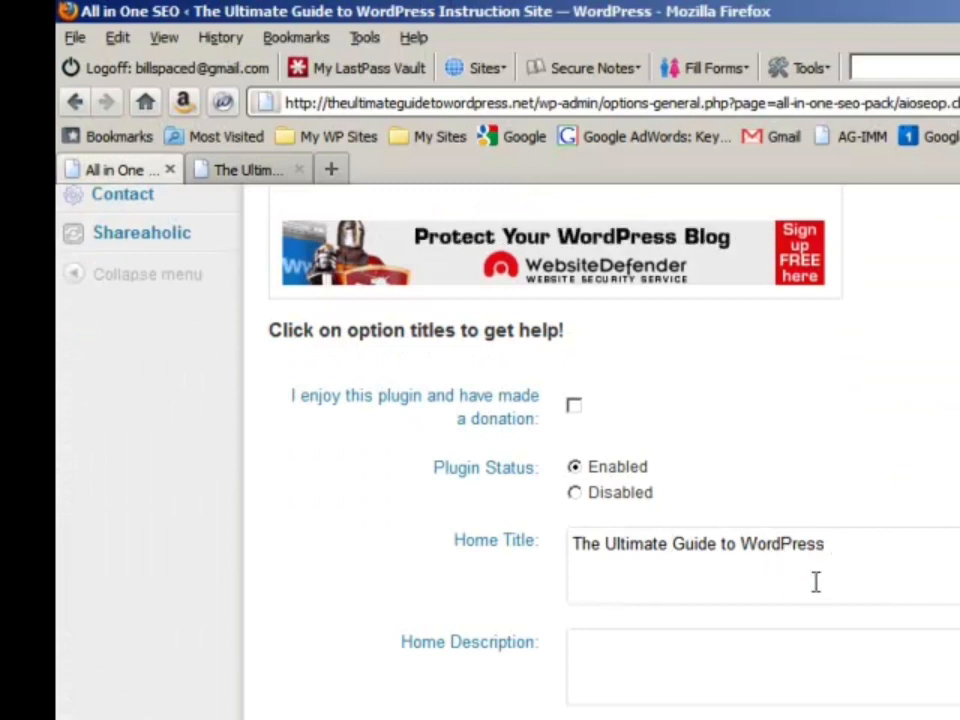
# Type 'This is the ultimate guide to everything there is to know about WordPress' as Home Description
pyautogui.click(653, 674)
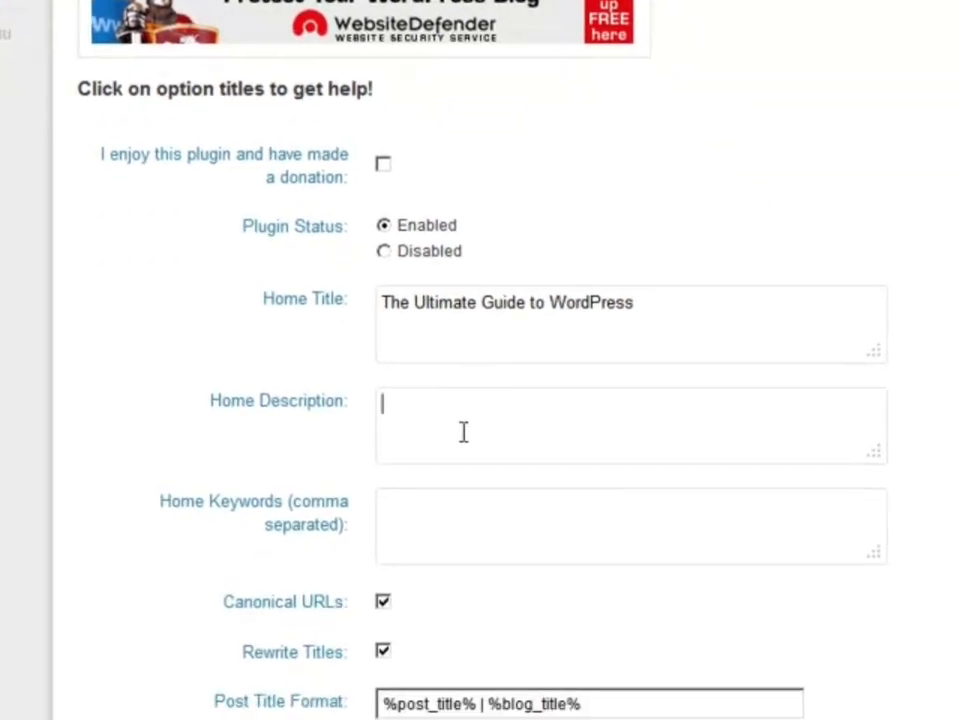
pyautogui.write('This is the ')
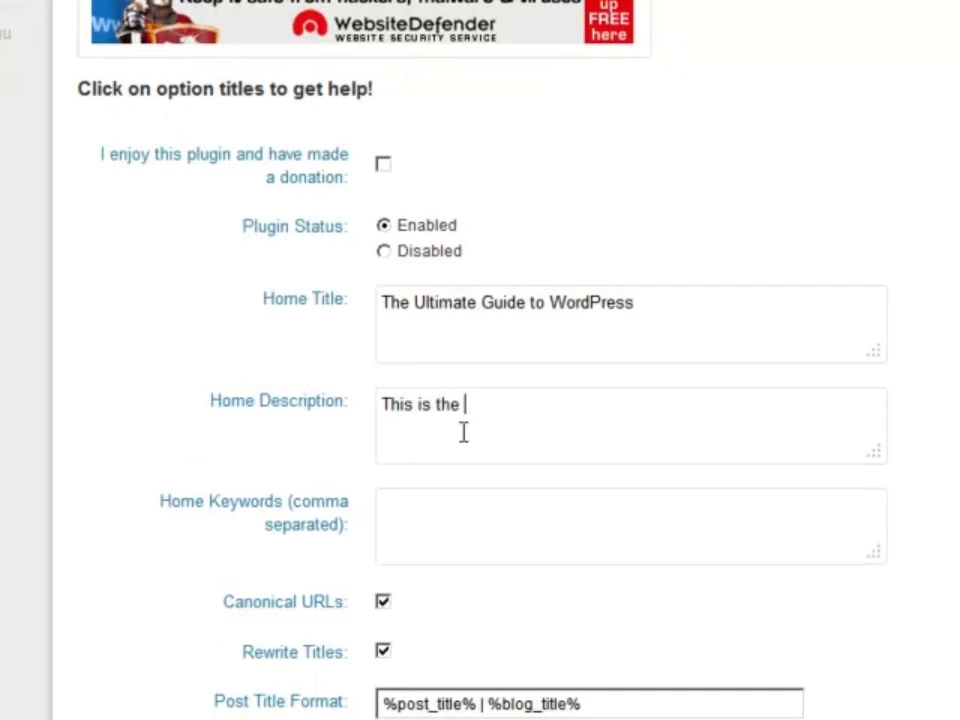
pyautogui.write('ultimate guide ')
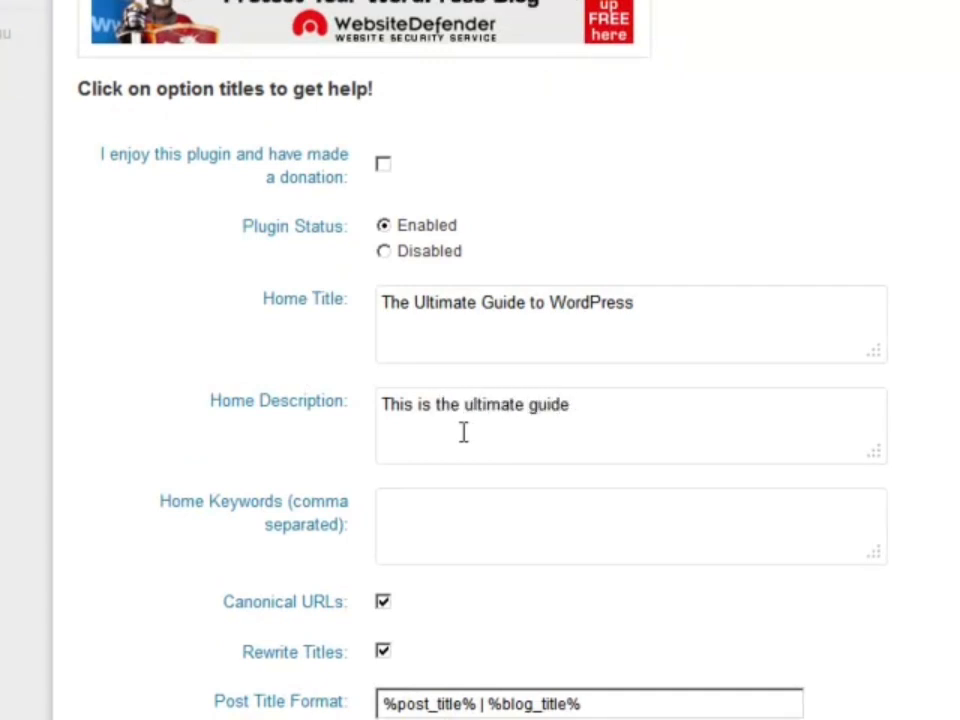
pyautogui.write('to every')
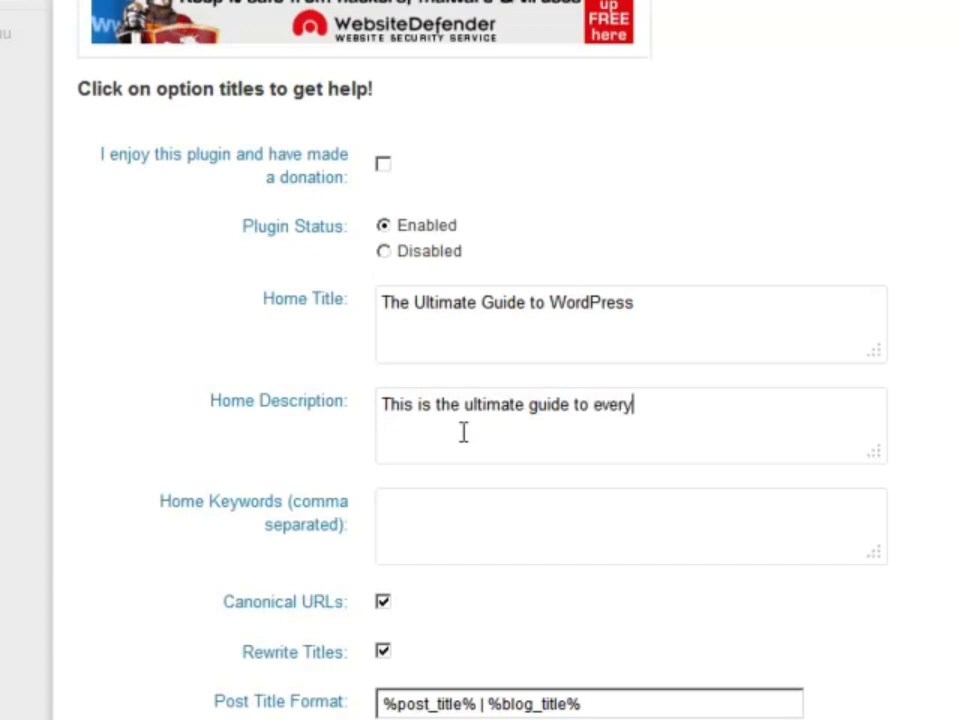
pyautogui.write('thing t')
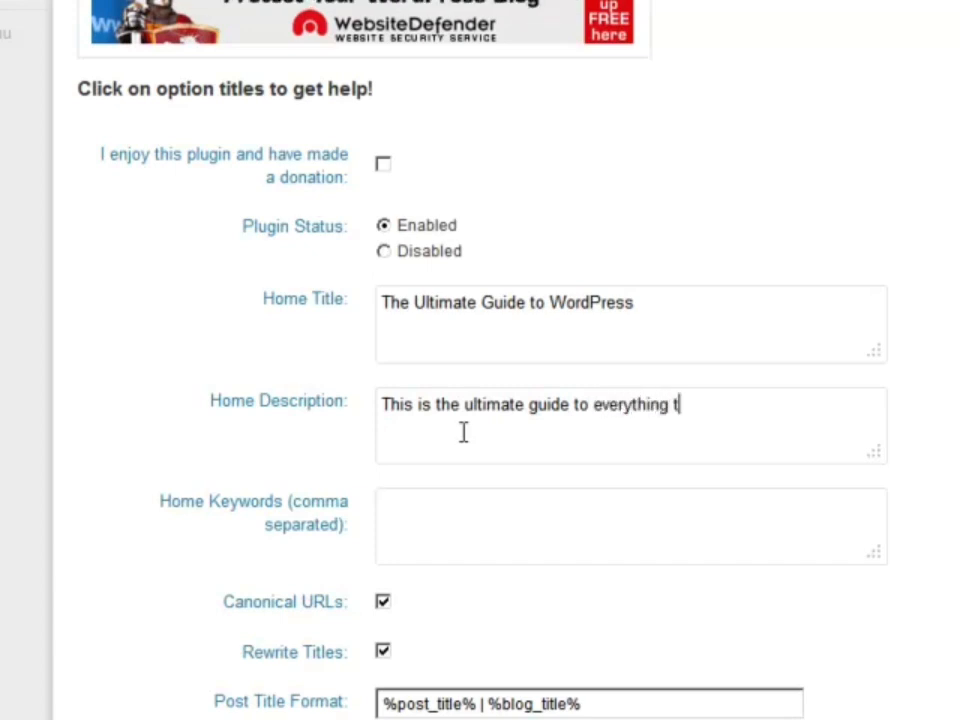
pyautogui.write('here is to ')
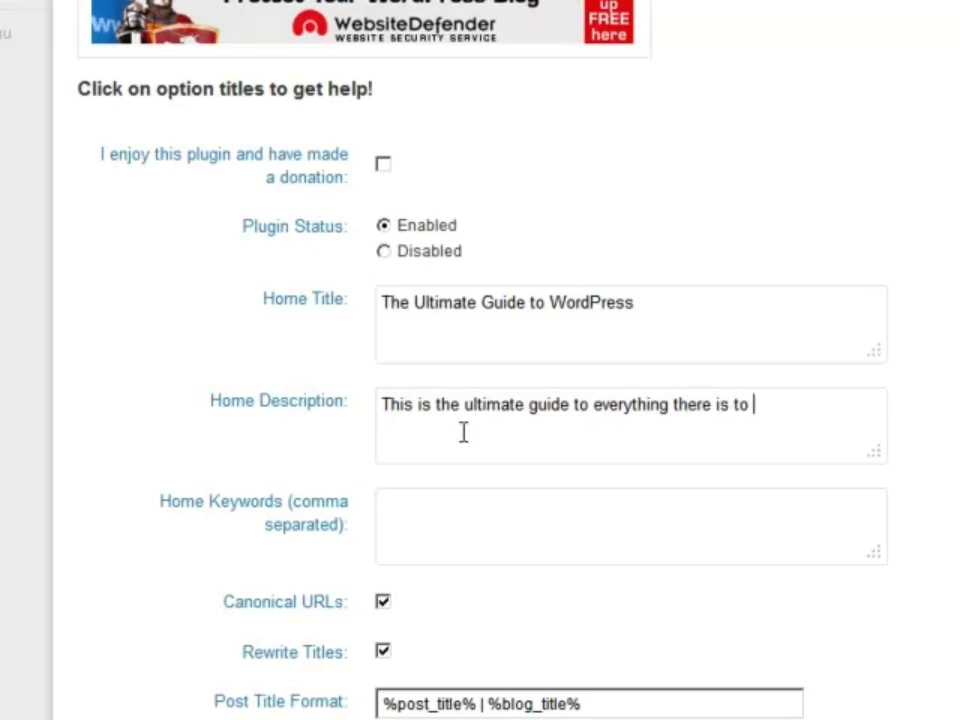
pyautogui.write('know about W')
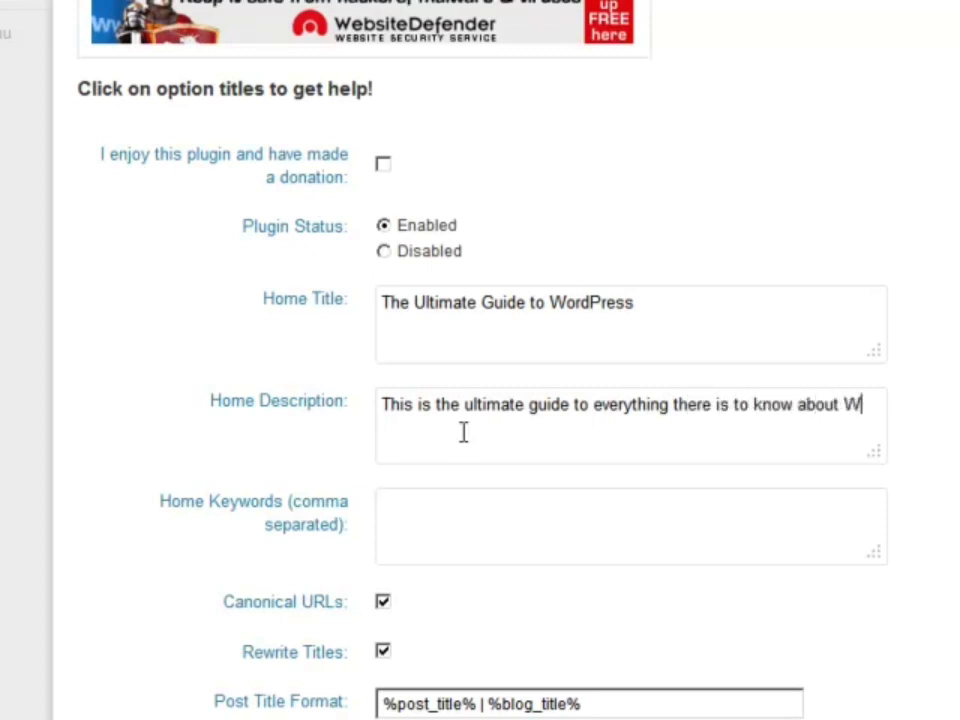
pyautogui.write('ordPe')
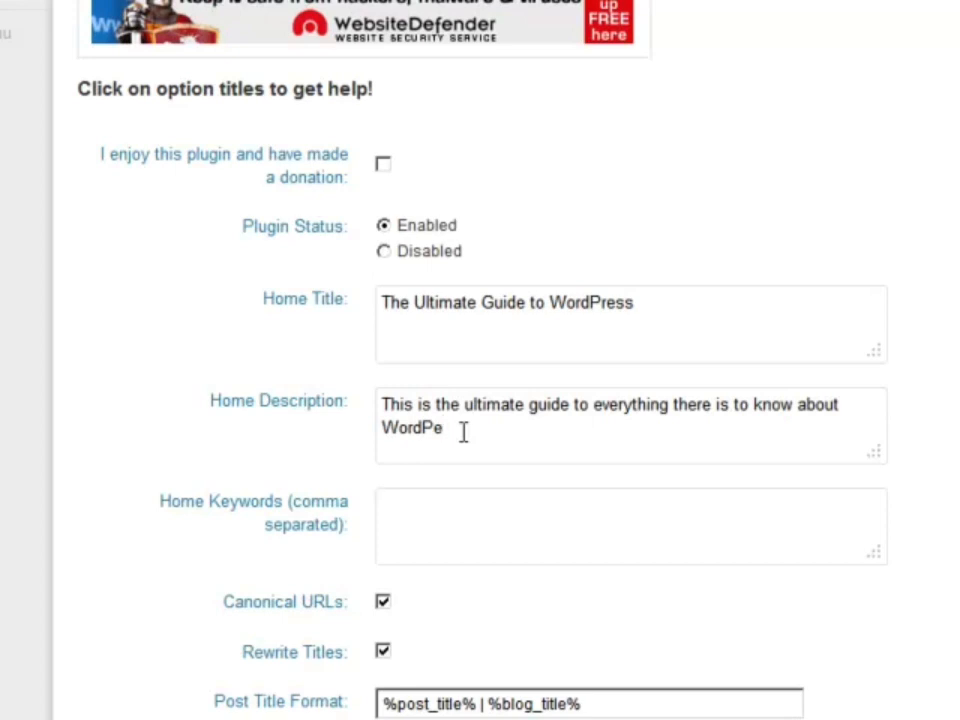
pyautogui.press('BackSpace')
pyautogui.write('ress')
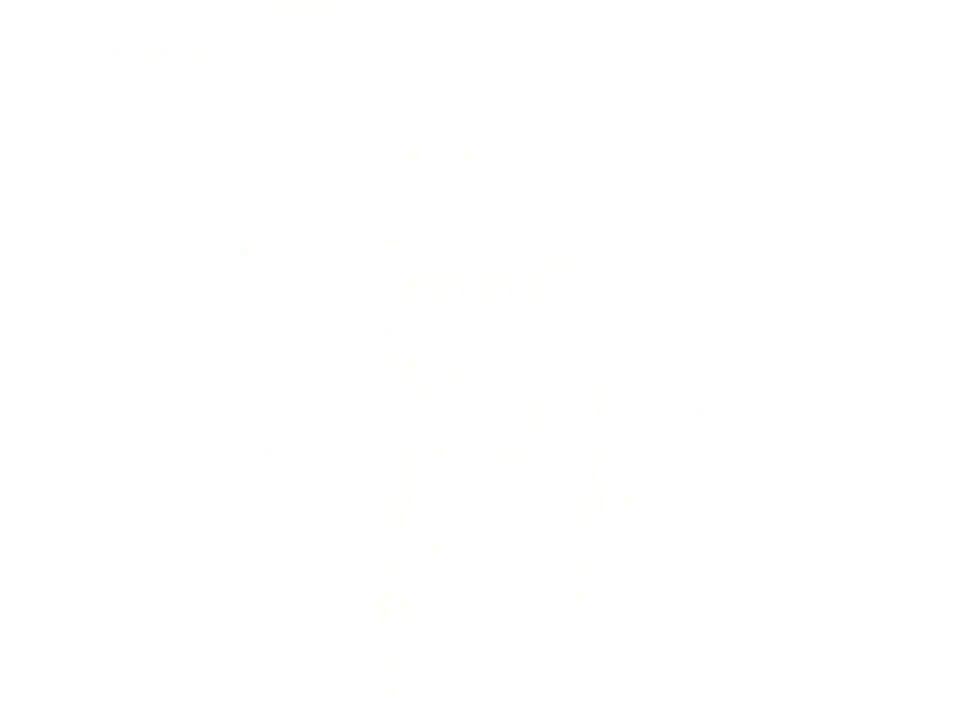
# Search Google for 'internet marketing' and open the Wikipedia result
pyautogui.write('google')
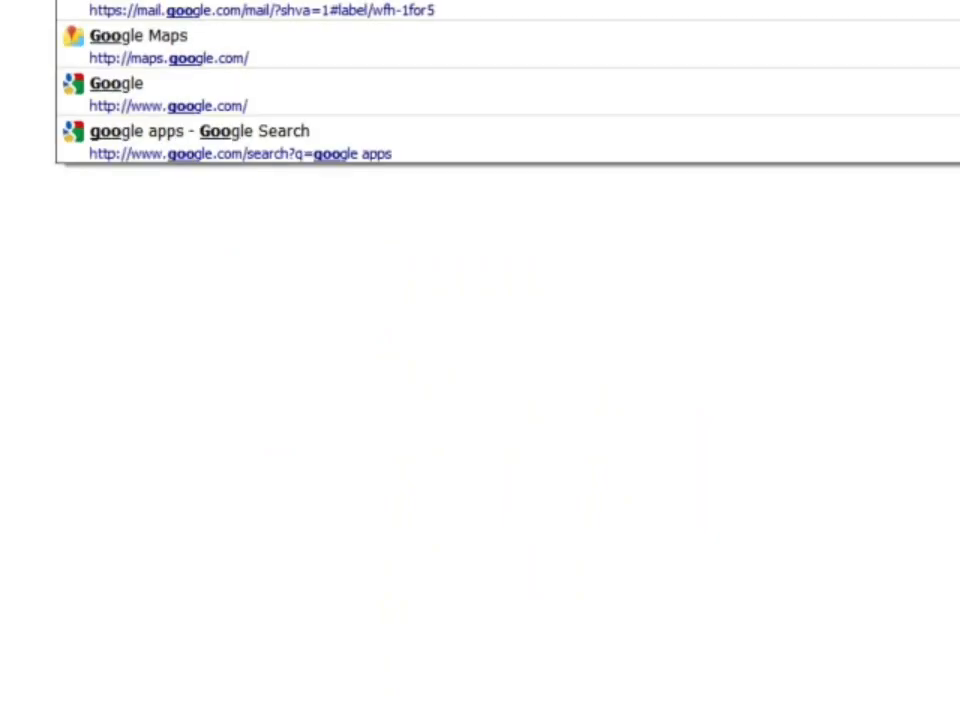
pyautogui.press('Return')
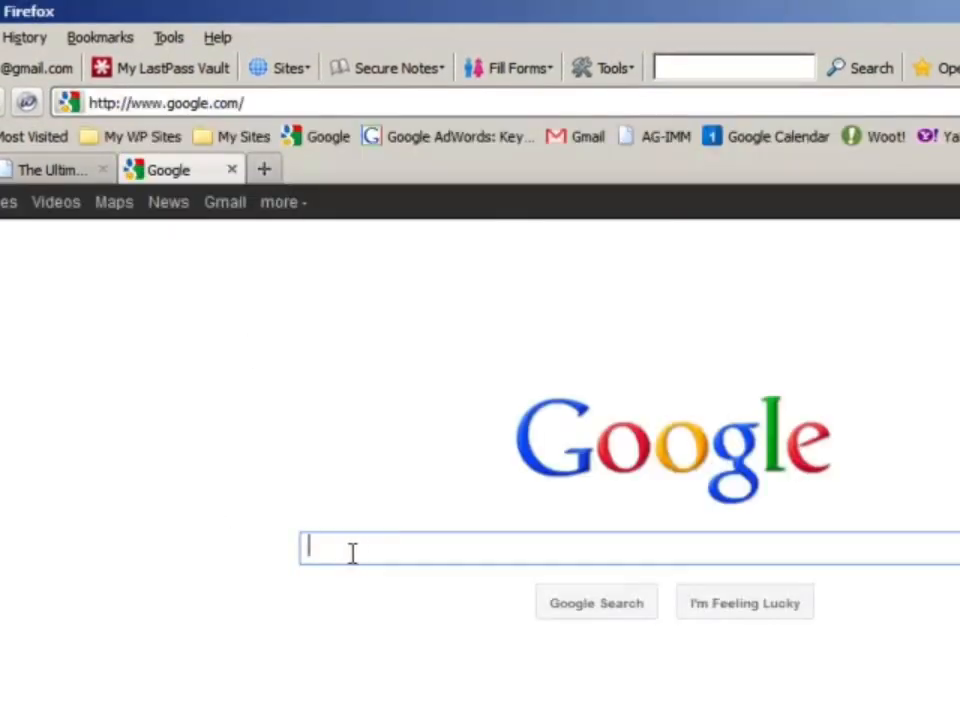
pyautogui.write('interne')
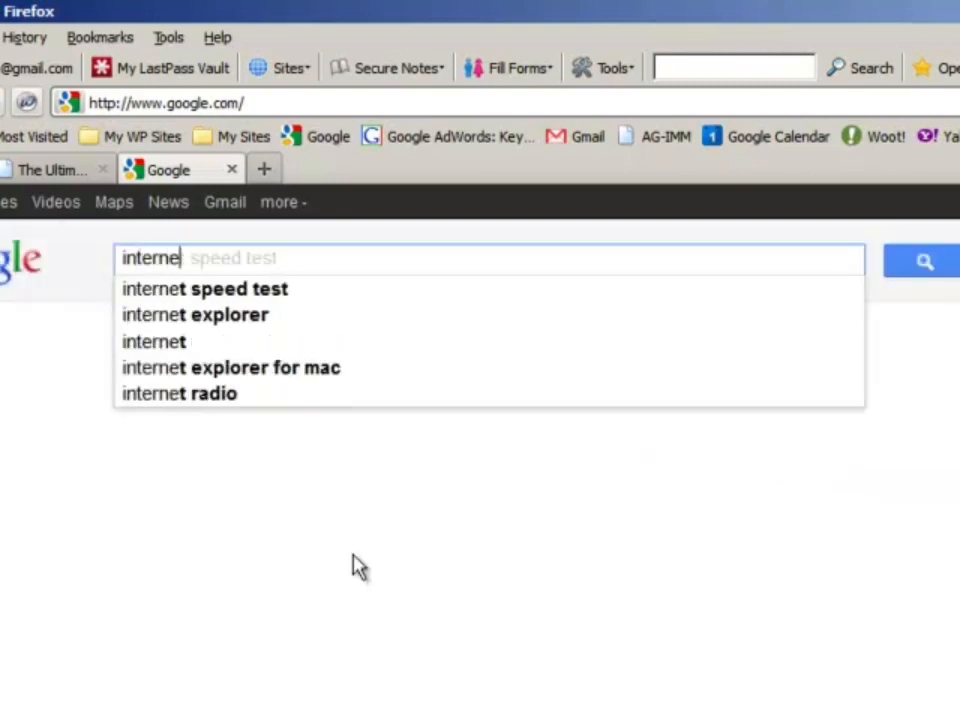
pyautogui.write('t marketing')
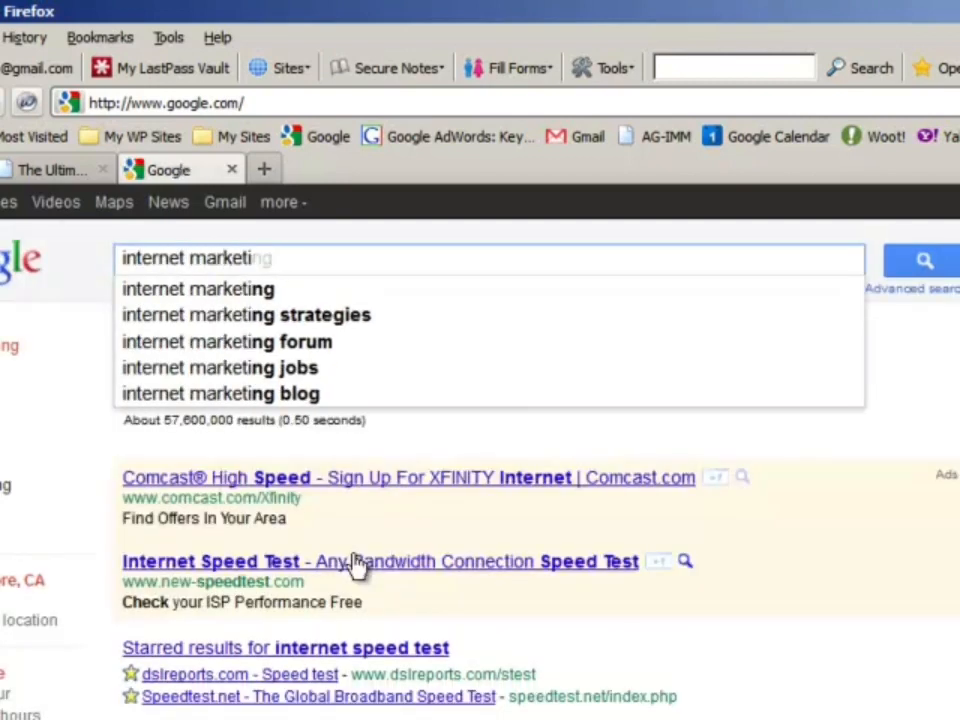
pyautogui.press('Return')
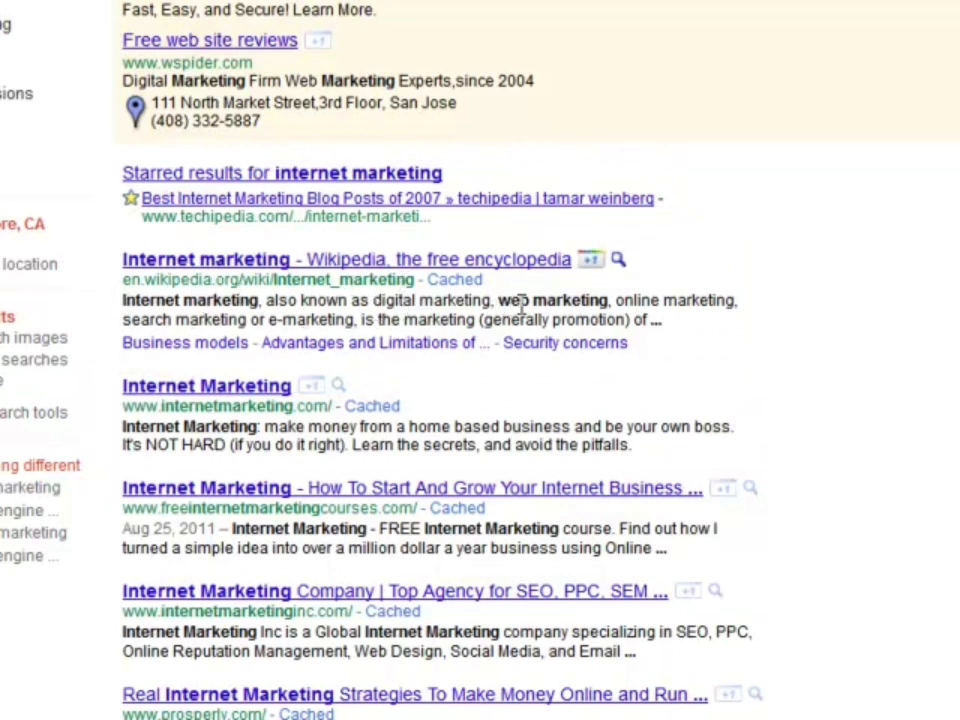
pyautogui.click(352, 262)
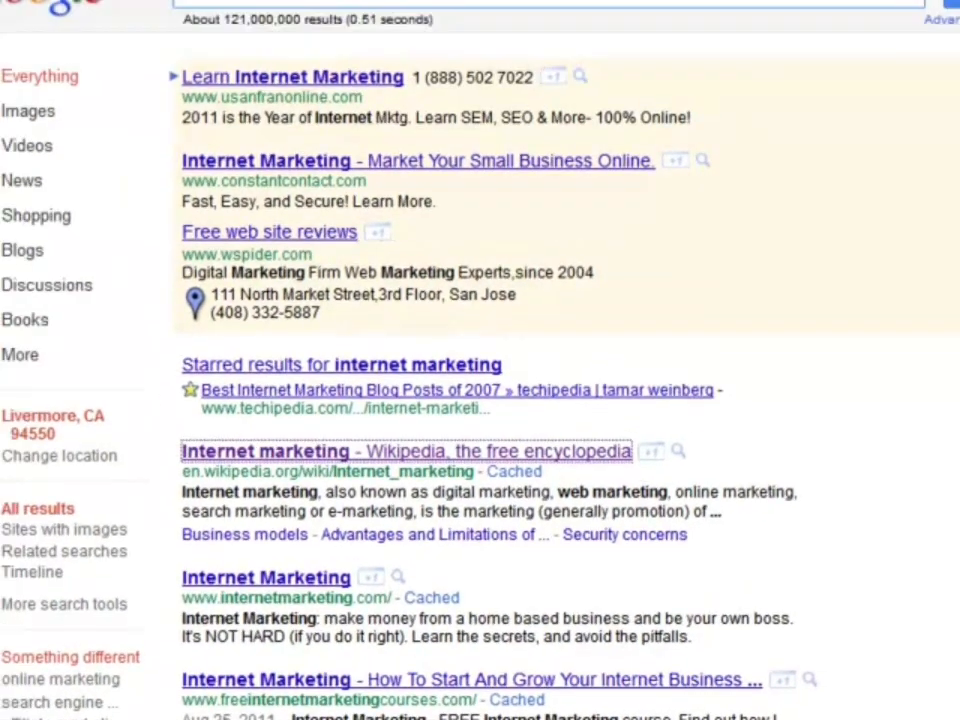
pyautogui.click(417, 151)
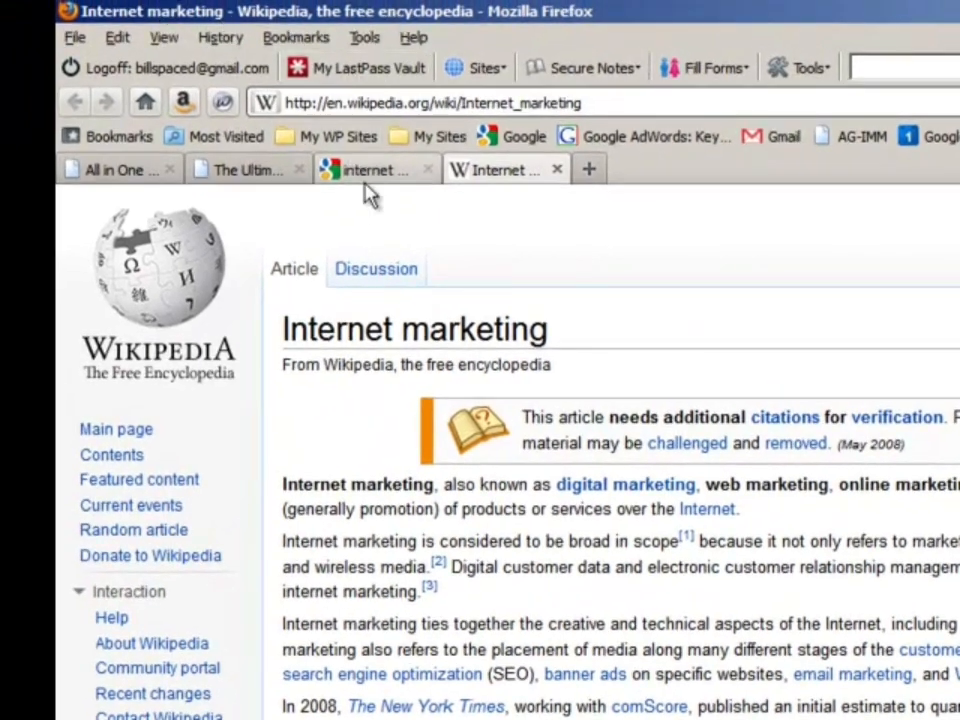
# Compare the Wikipedia article's opening definition with the Google listing, then return to the results
pyautogui.click(369, 178)
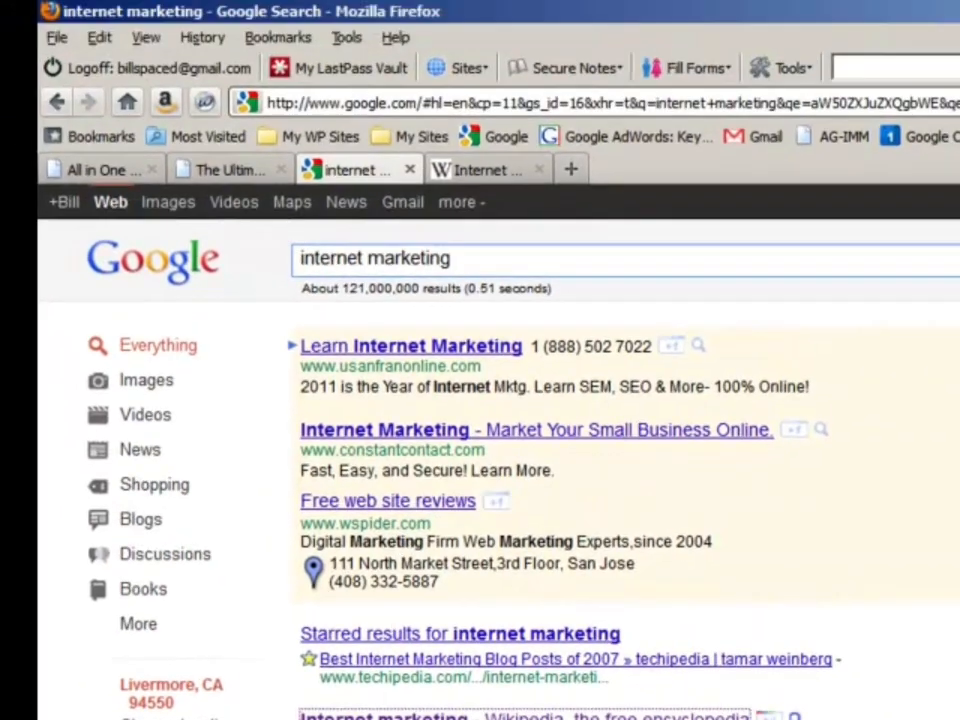
pyautogui.click(490, 172)
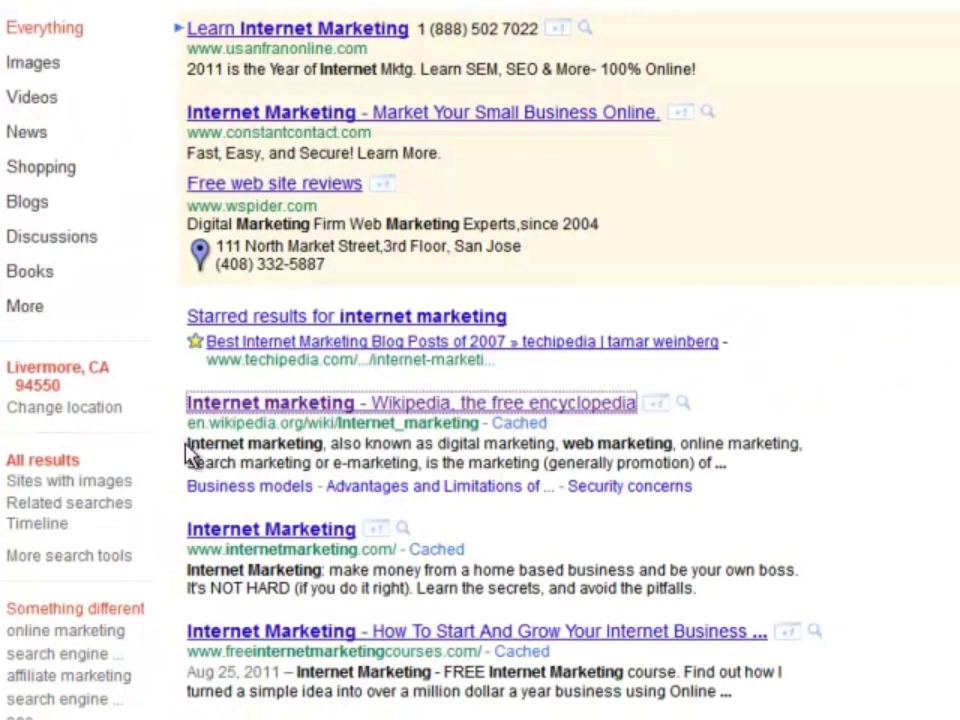
pyautogui.click(186, 443)
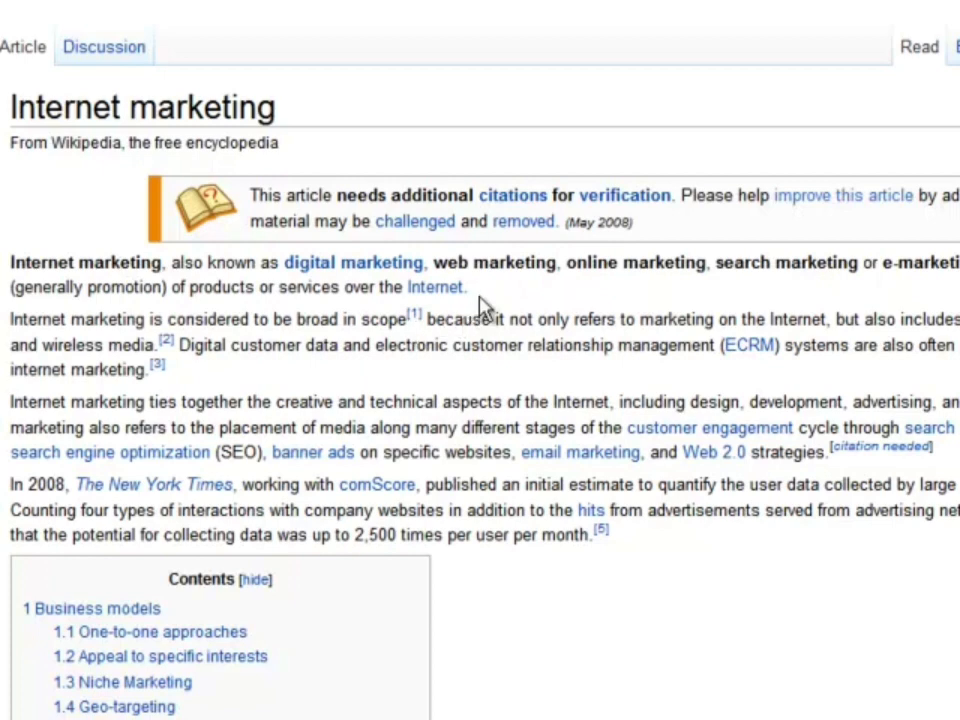
pyautogui.moveTo(482, 292); pyautogui.dragTo(3, 270)
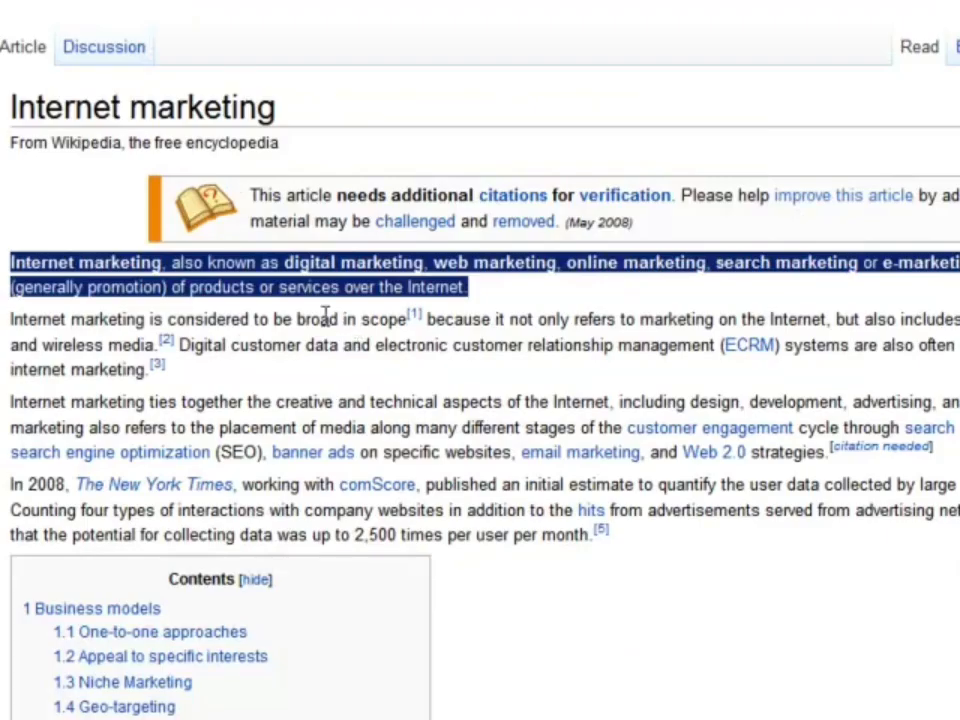
pyautogui.click(304, 289)
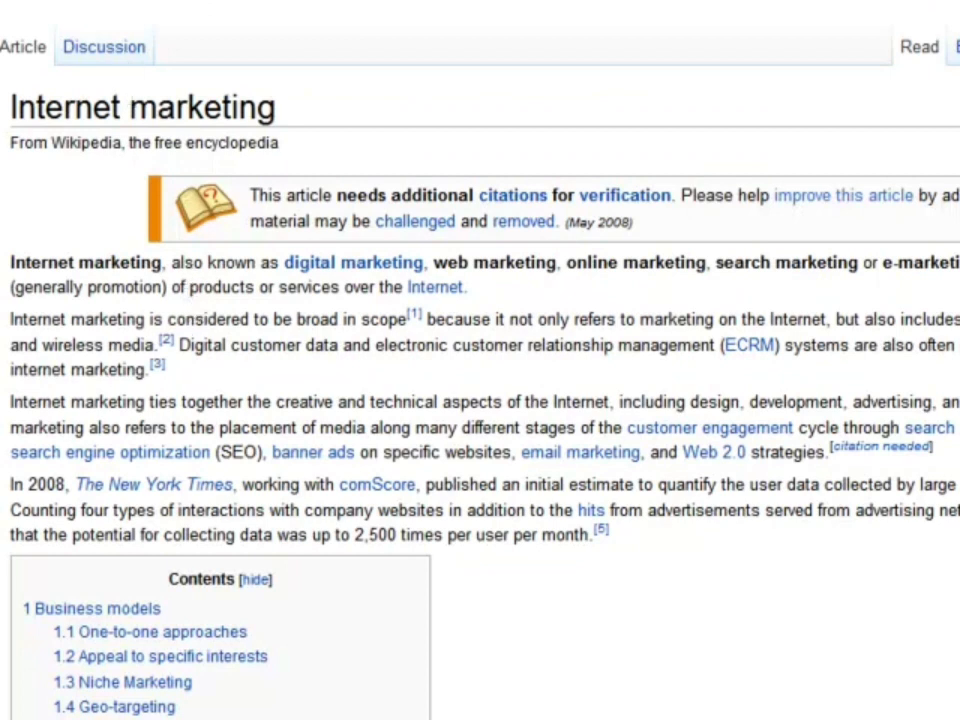
pyautogui.click(333, 147)
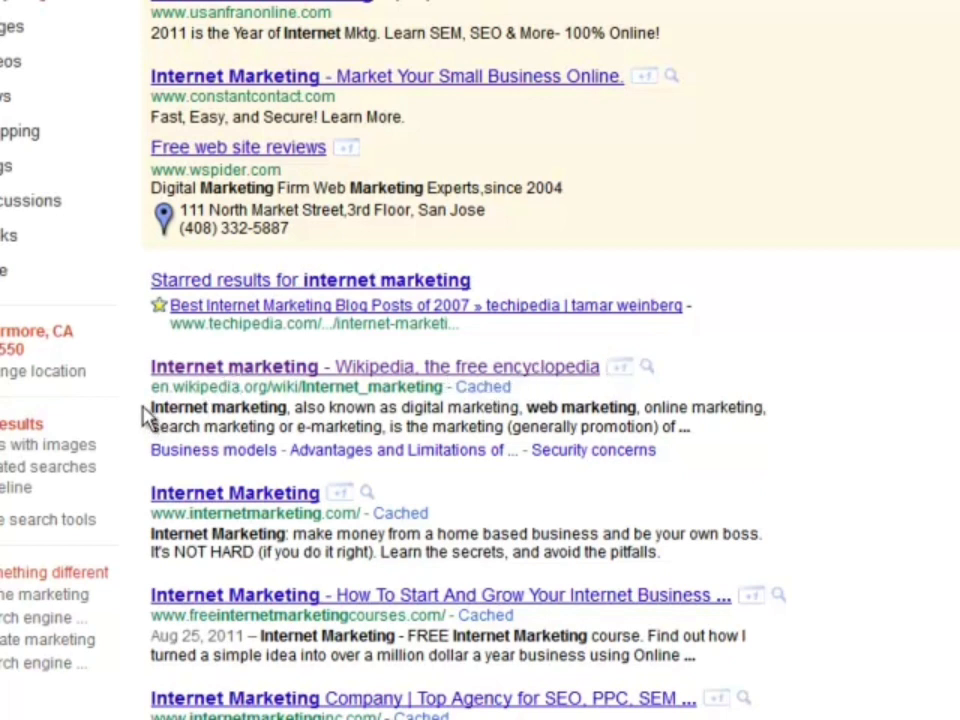
pyautogui.moveTo(150, 410); pyautogui.dragTo(397, 409)
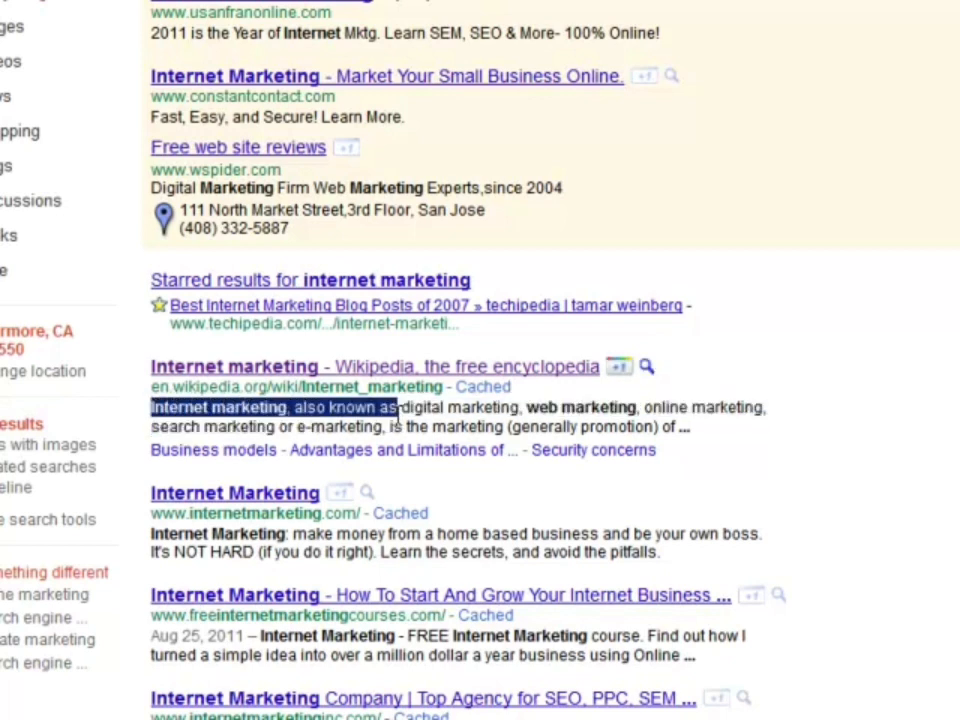
pyautogui.moveTo(154, 536); pyautogui.dragTo(310, 578)
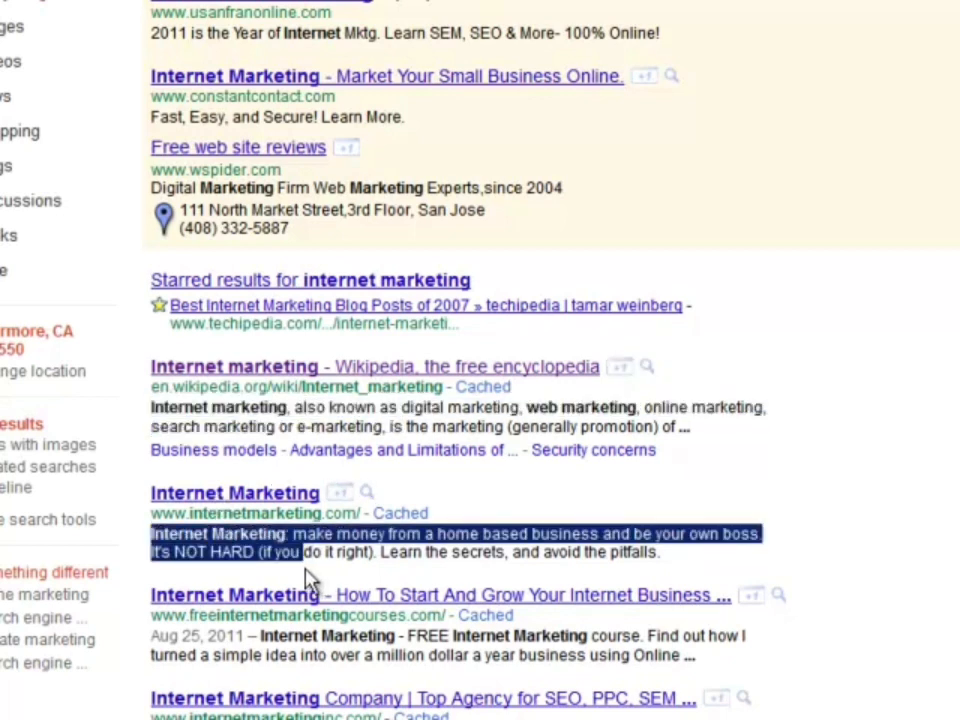
pyautogui.moveTo(152, 636); pyautogui.dragTo(322, 658)
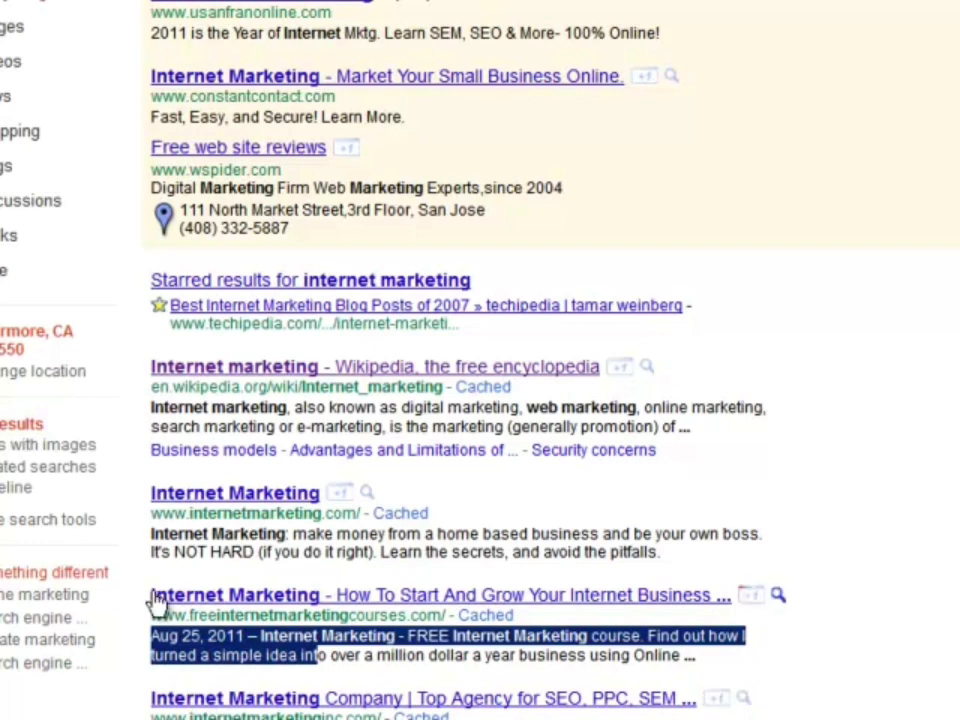
pyautogui.click(143, 505)
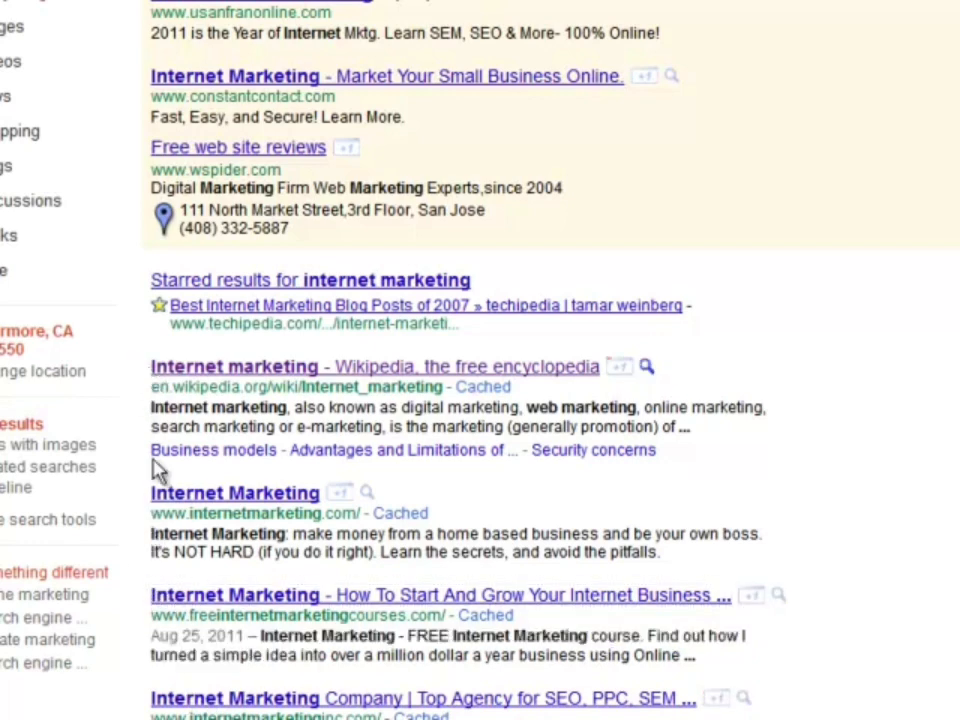
pyautogui.scroll(-5, 152, 655)
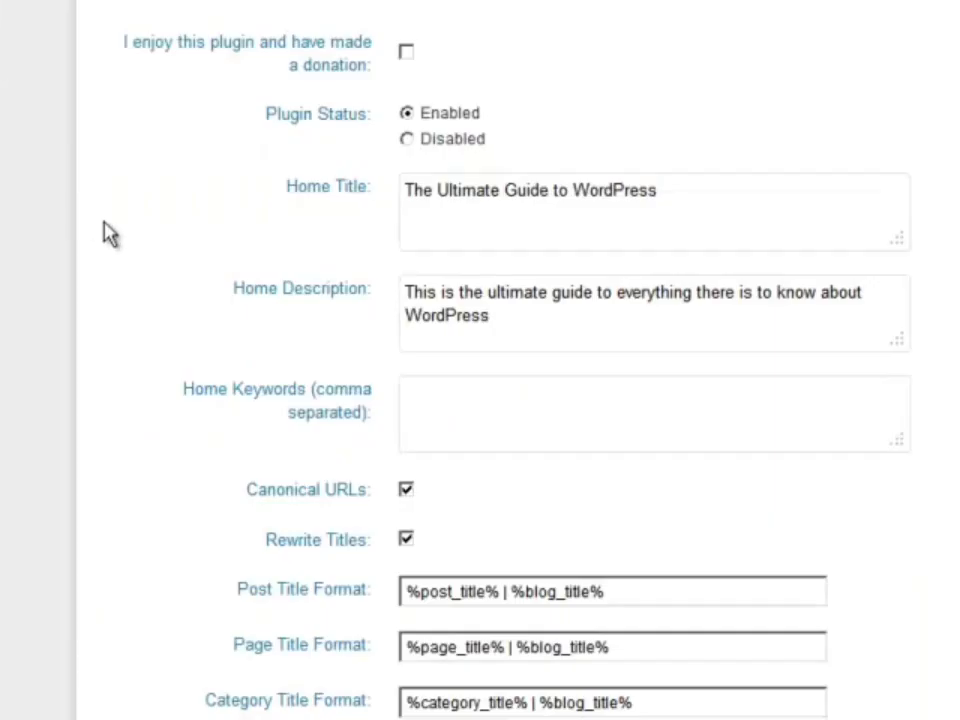
# Fill the Home Keywords field with 'WordPress, guide to WordPress'
pyautogui.click(360, 333)
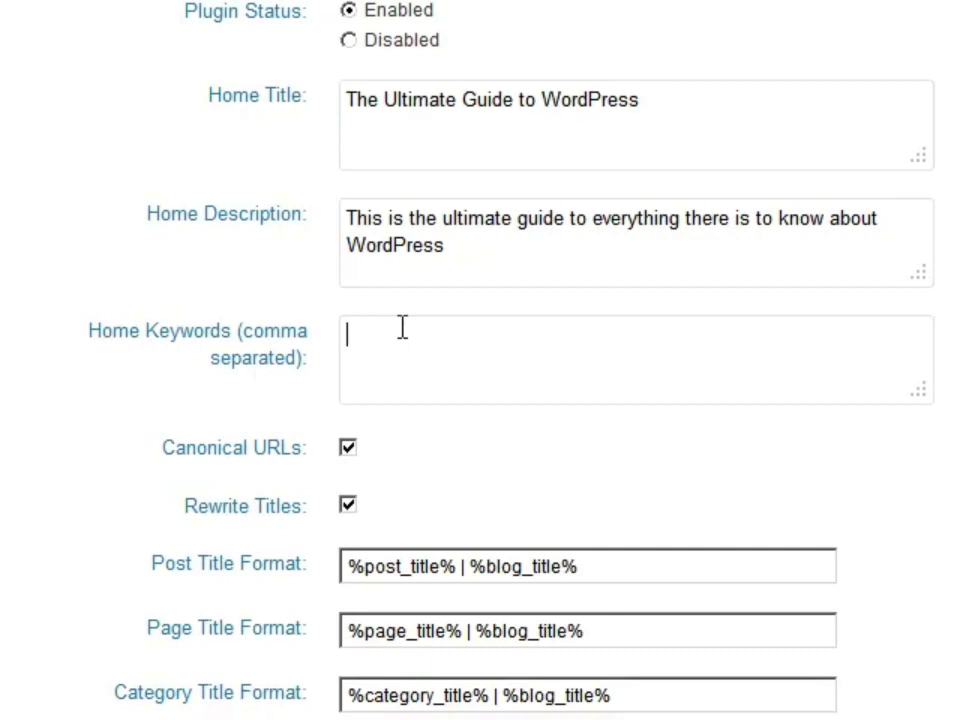
pyautogui.write('Worp')
pyautogui.press('BackSpace')
pyautogui.write('dp')
pyautogui.press('BackSpace')
pyautogui.write('Press, guide to ')
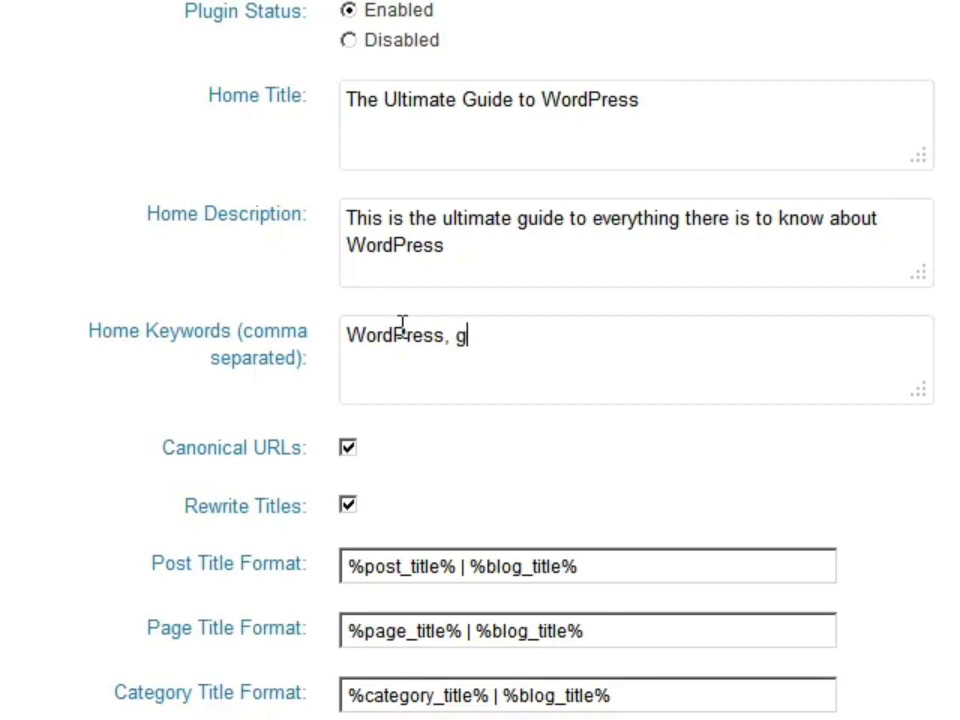
pyautogui.write('WordPress')
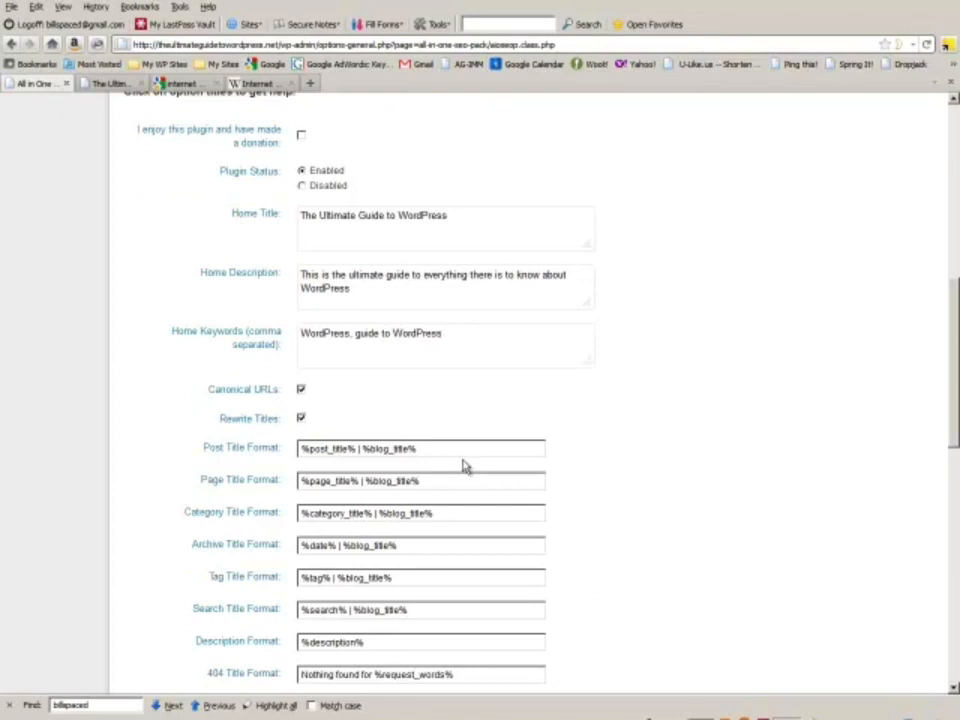
# Review the Post Title Format and Home Description fields, then save with Update Options
pyautogui.click(435, 448)
pyautogui.moveTo(435, 448); pyautogui.dragTo(377, 446)
pyautogui.scroll(6, 482, 439)
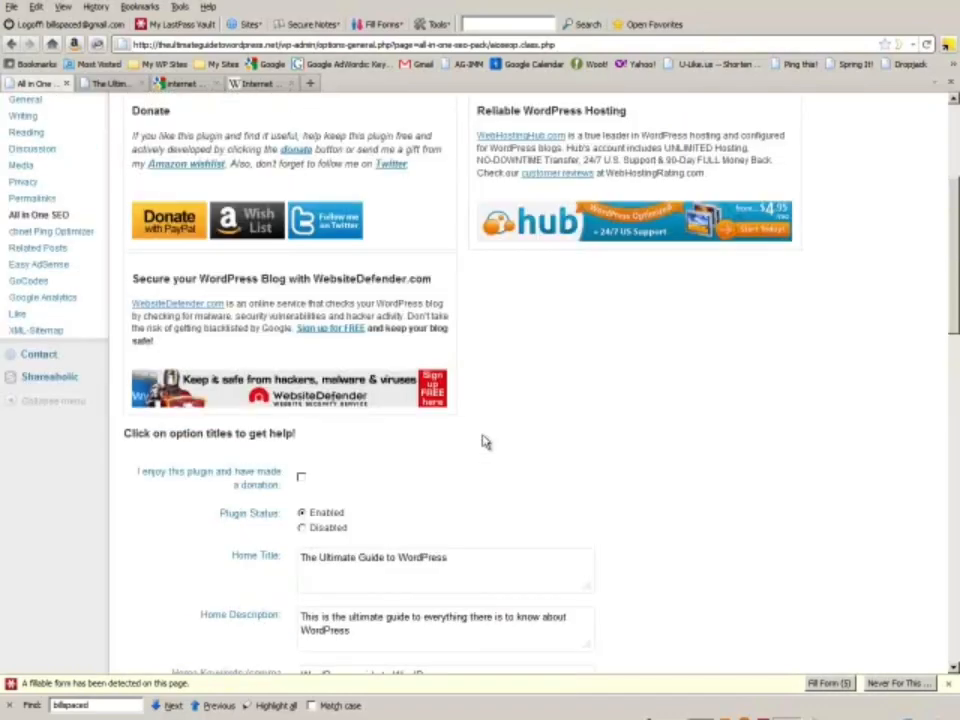
pyautogui.scroll(-3, 482, 439)
pyautogui.scroll(-13, 482, 440)
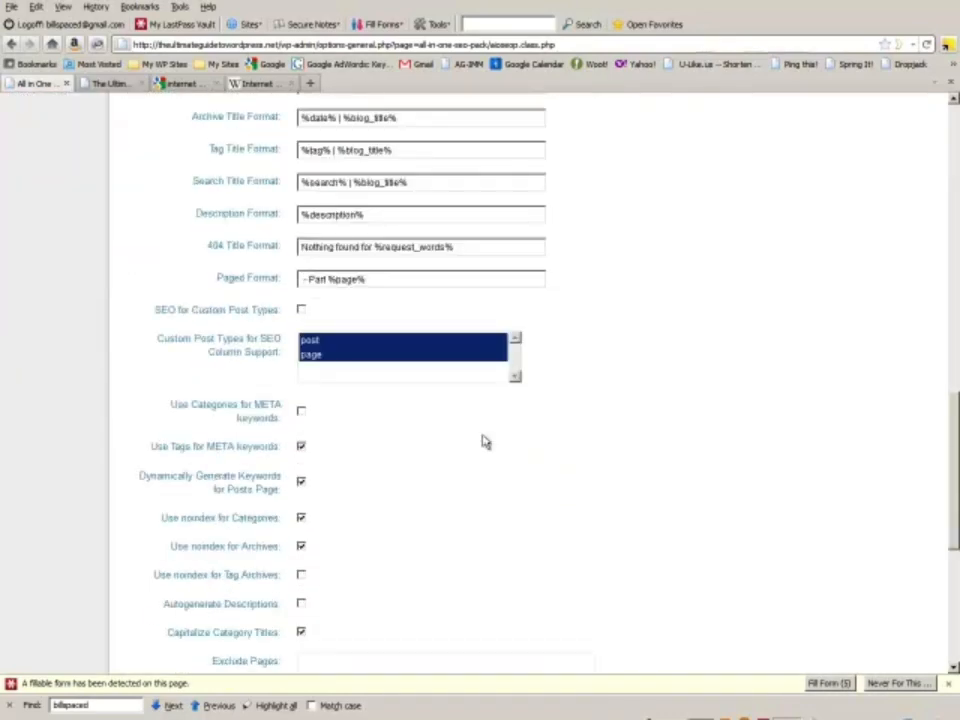
pyautogui.scroll(-2, 483, 438)
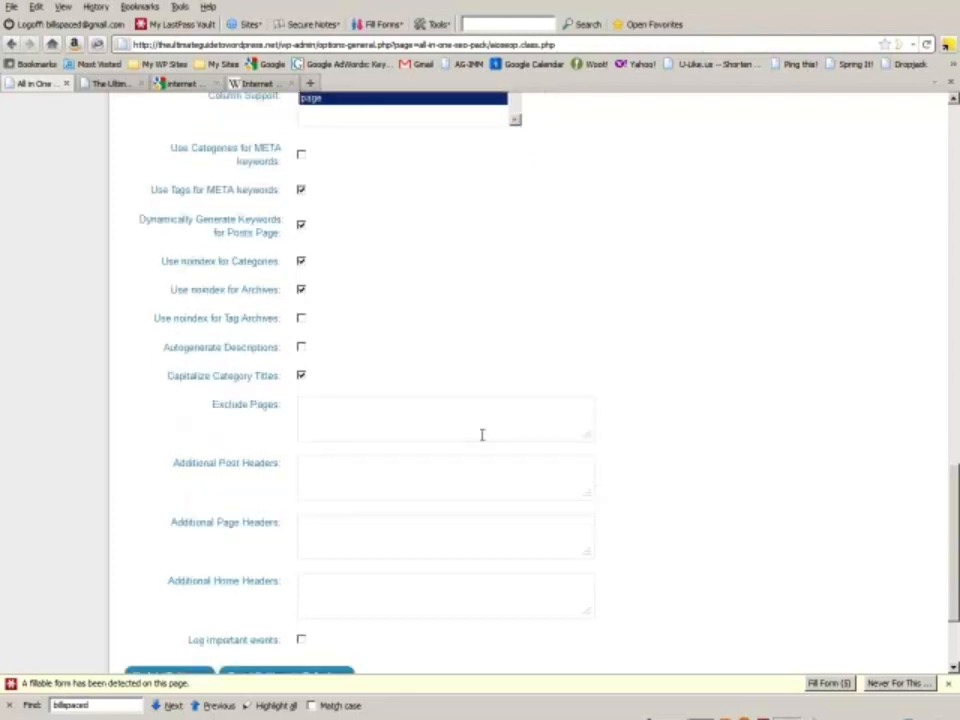
pyautogui.scroll(16, 482, 435)
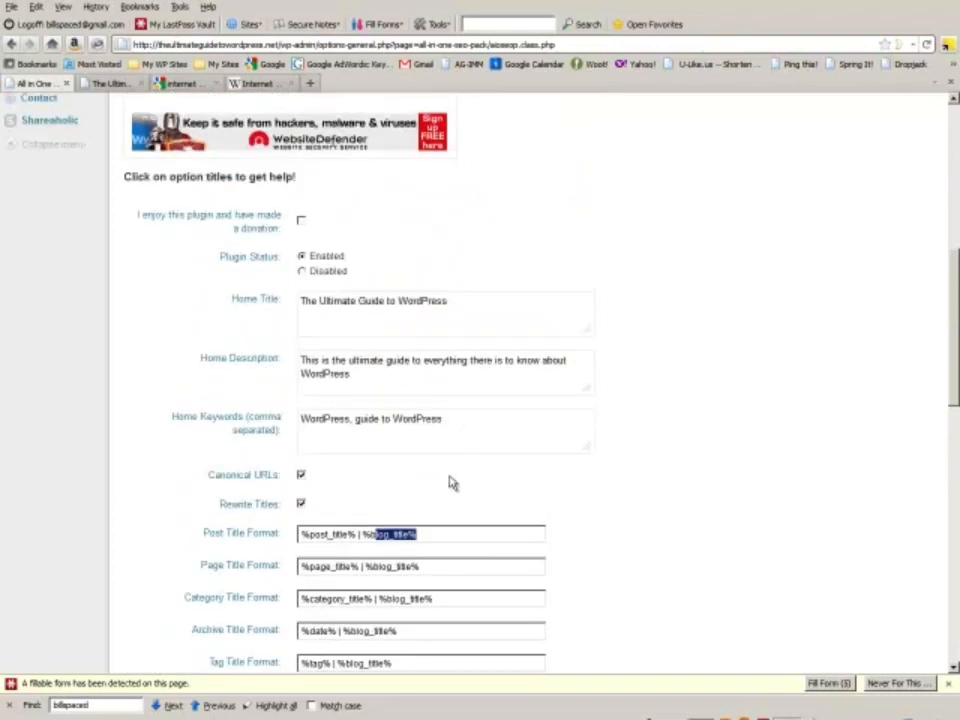
pyautogui.click(456, 432)
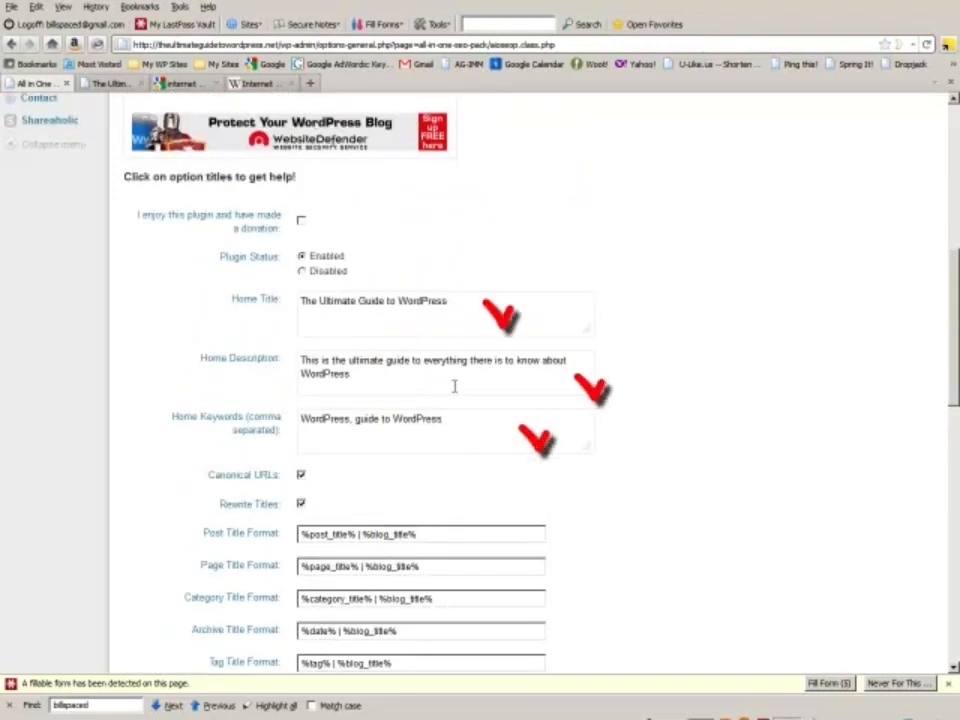
pyautogui.click(454, 386)
pyautogui.scroll(-20, 285, 369)
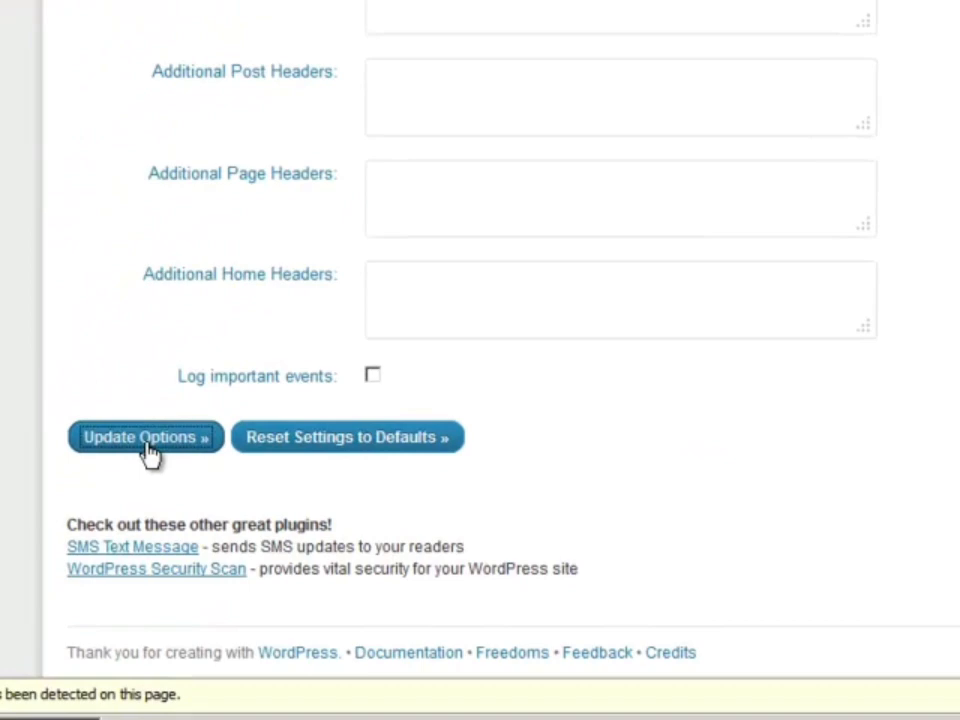
pyautogui.click(146, 450)
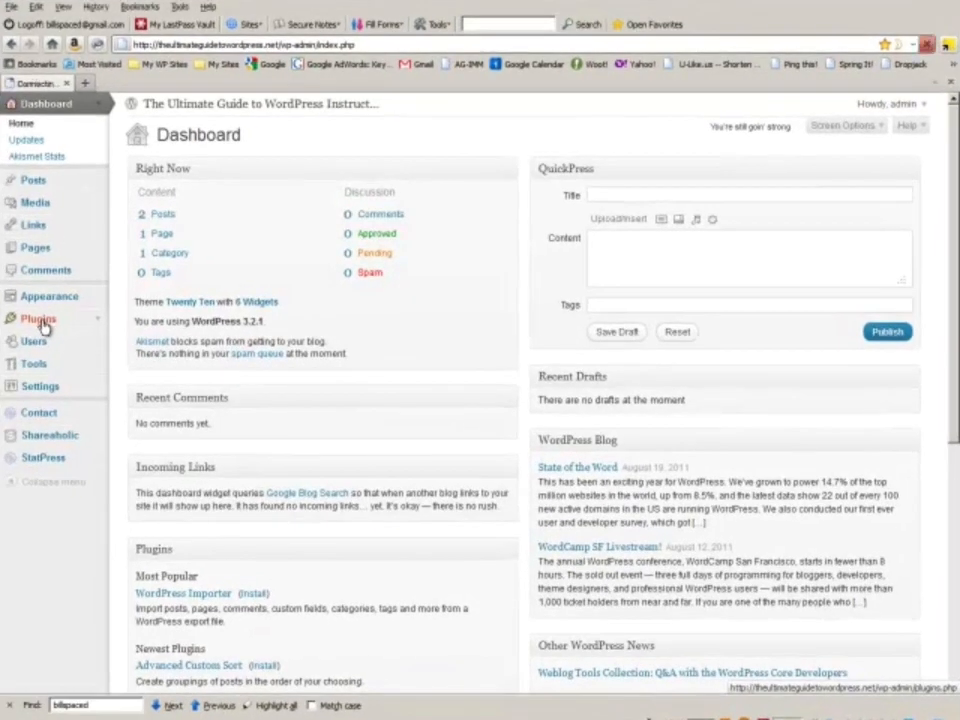
# Review the installed plugins list, then open Settings > XML-Sitemap
pyautogui.click(40, 320)
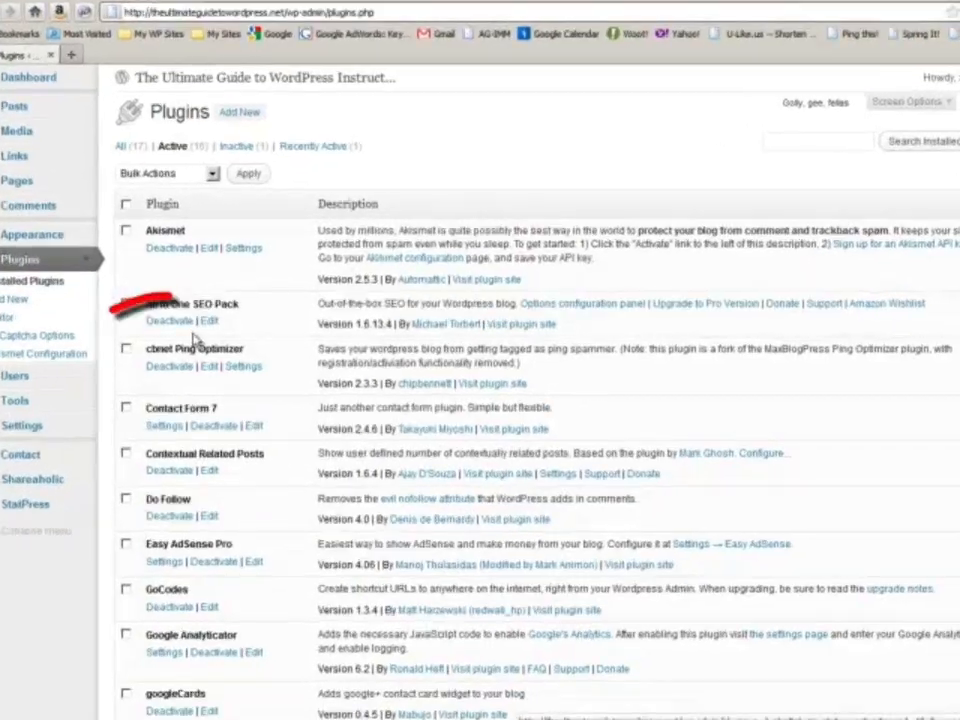
pyautogui.scroll(-9, 197, 341)
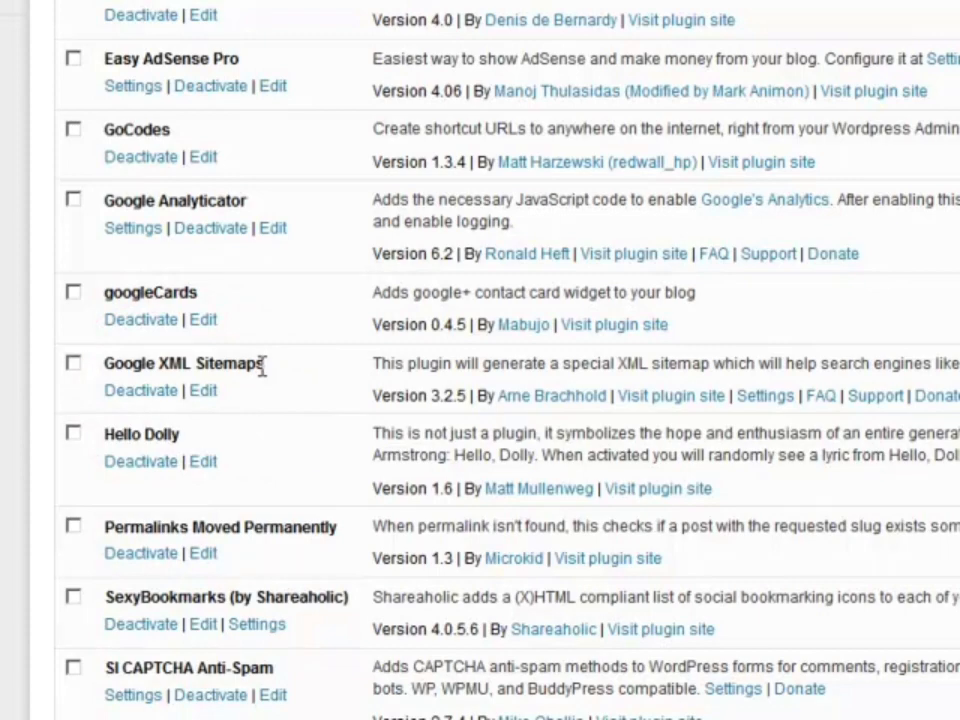
pyautogui.scroll(6, 262, 368)
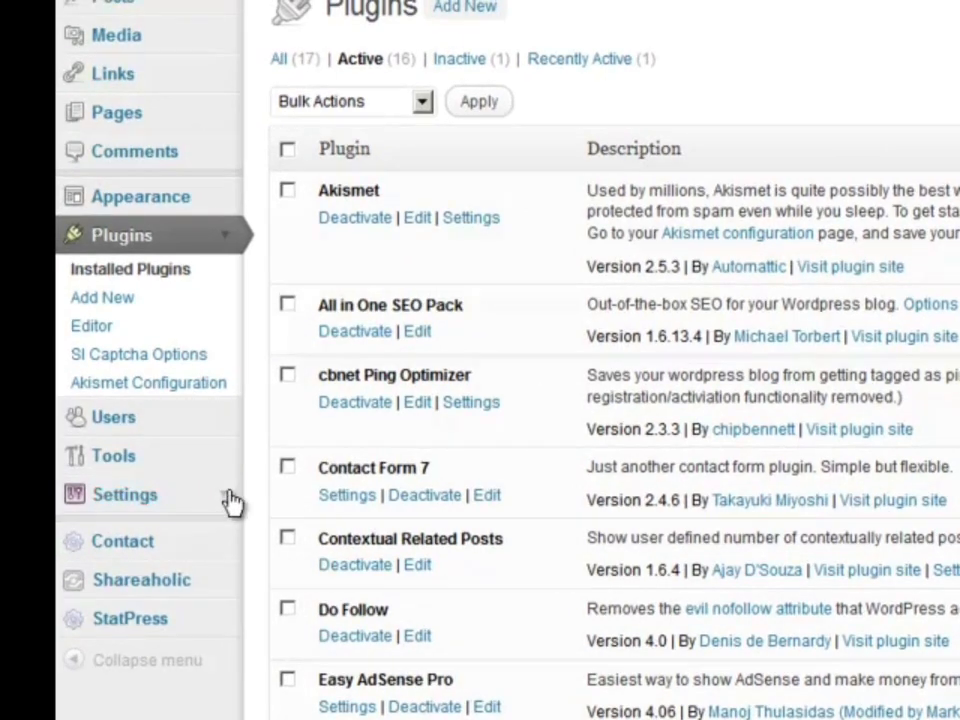
pyautogui.click(133, 490)
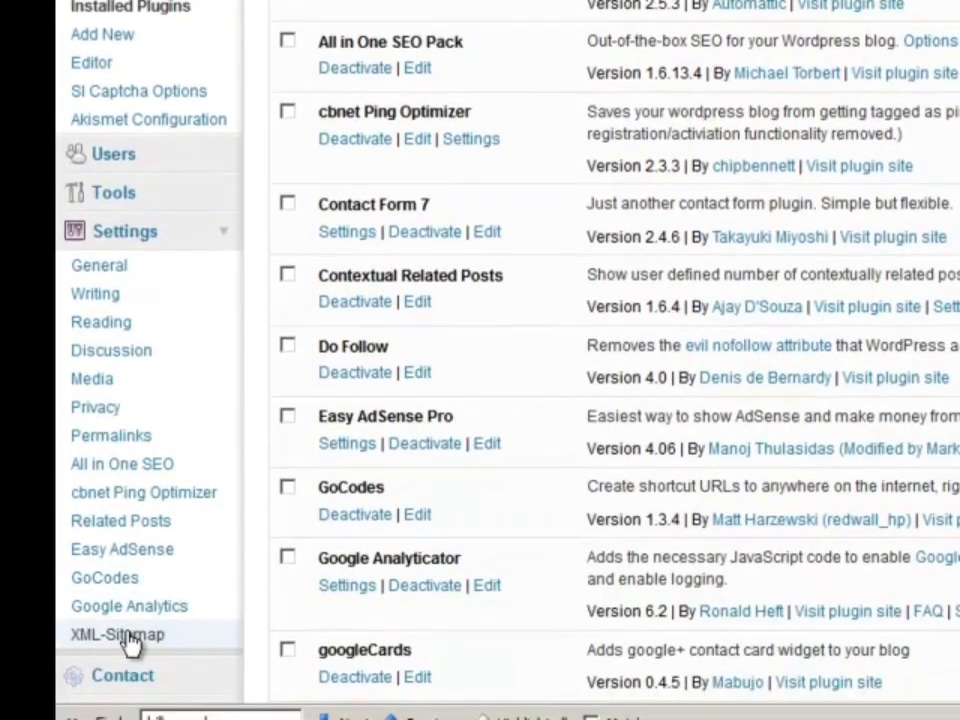
pyautogui.click(118, 635)
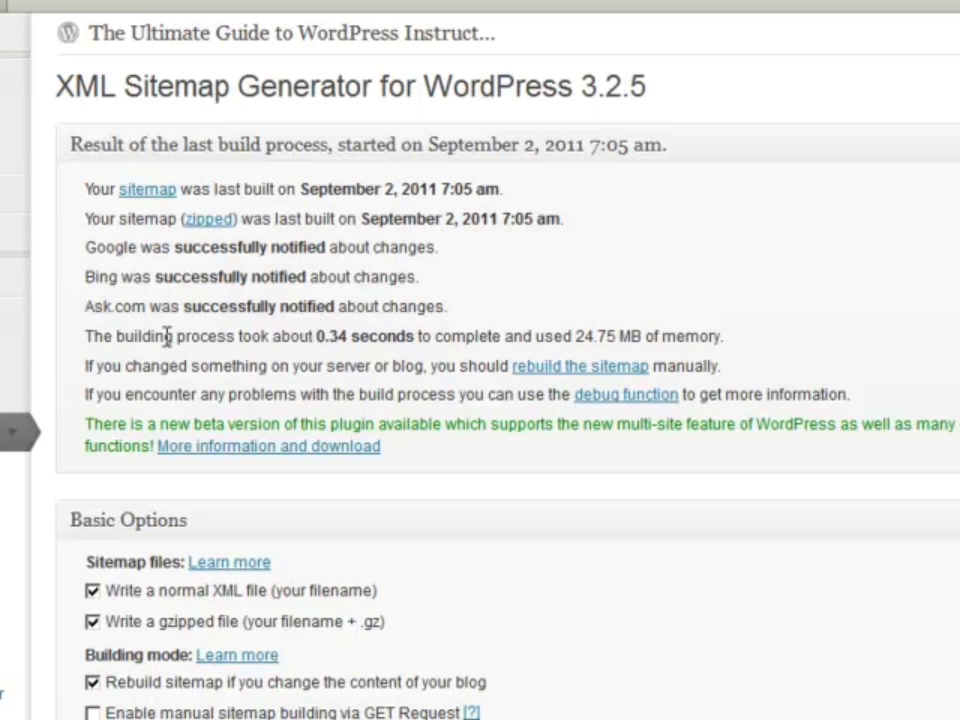
# Enable writing a normal XML sitemap file and notifying Yahoo about blog updates
pyautogui.click(90, 588)
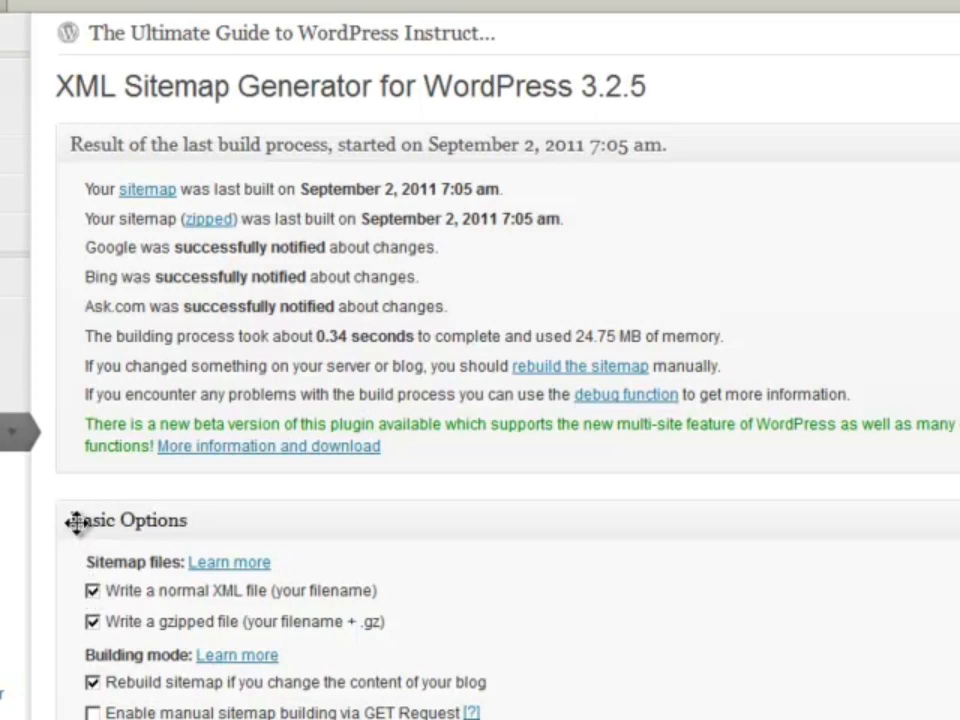
pyautogui.scroll(-3, 78, 560)
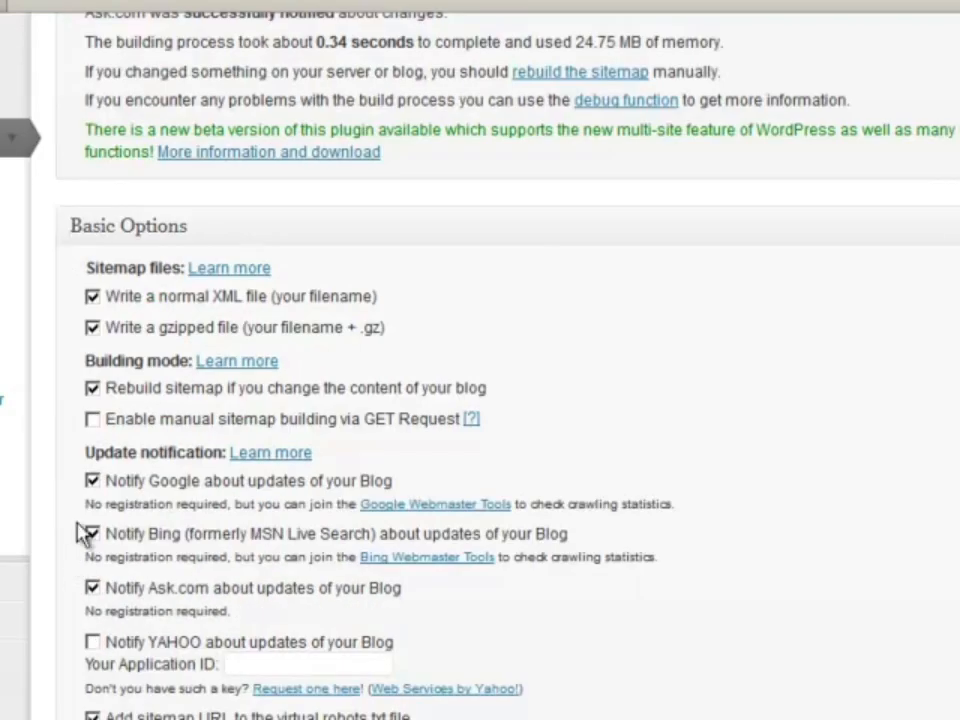
pyautogui.click(93, 644)
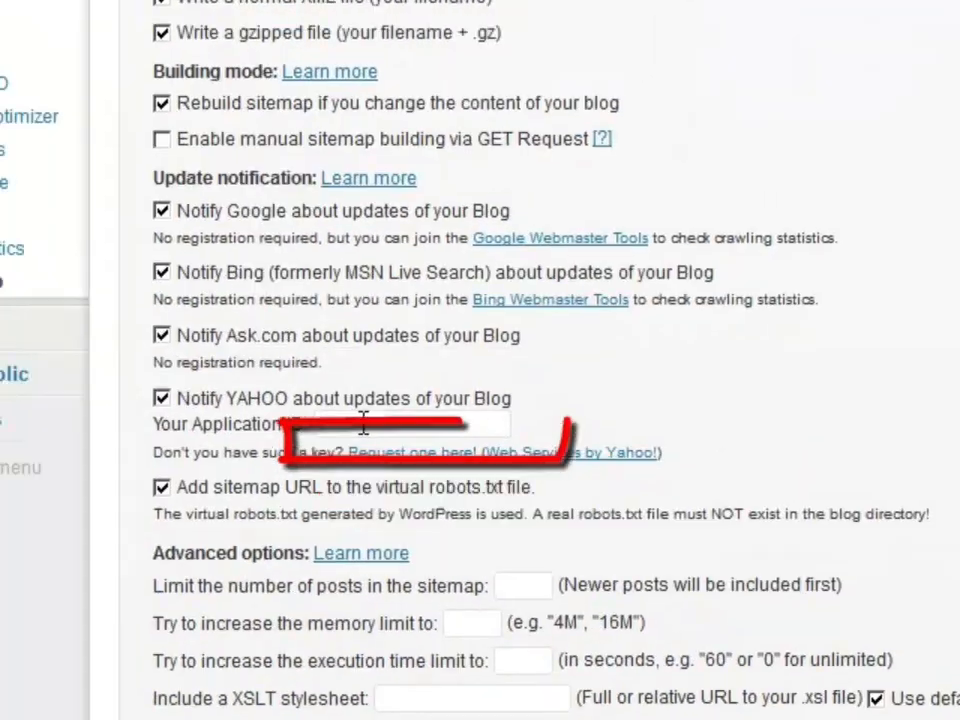
# Open Yahoo's Application ID request page in a new tab, reaching the sign-in
pyautogui.click(364, 424)
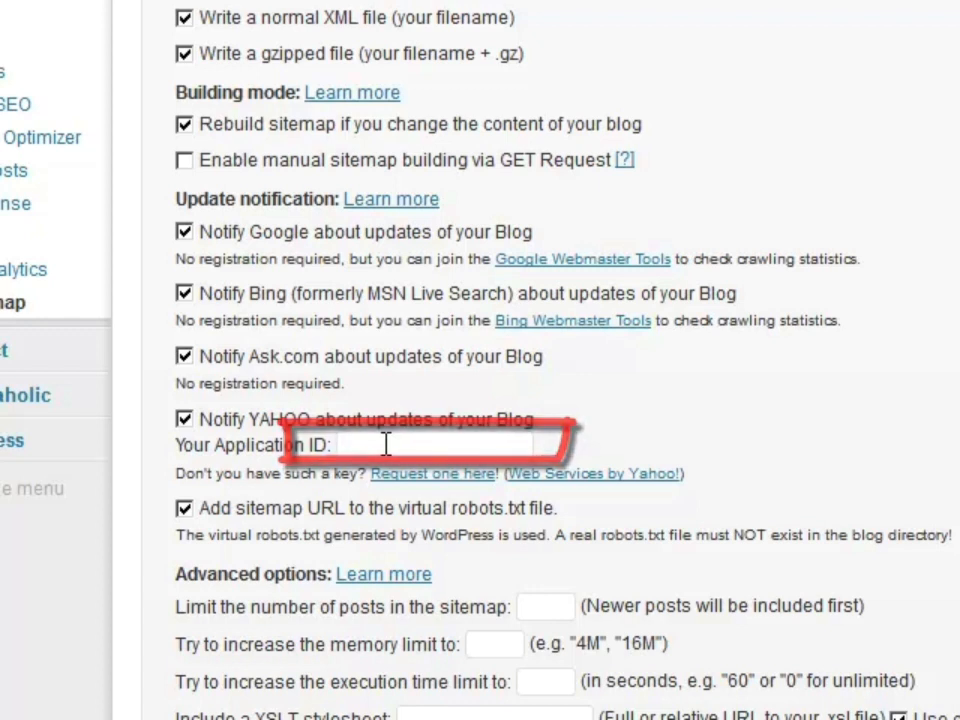
pyautogui.middleClick(452, 478)
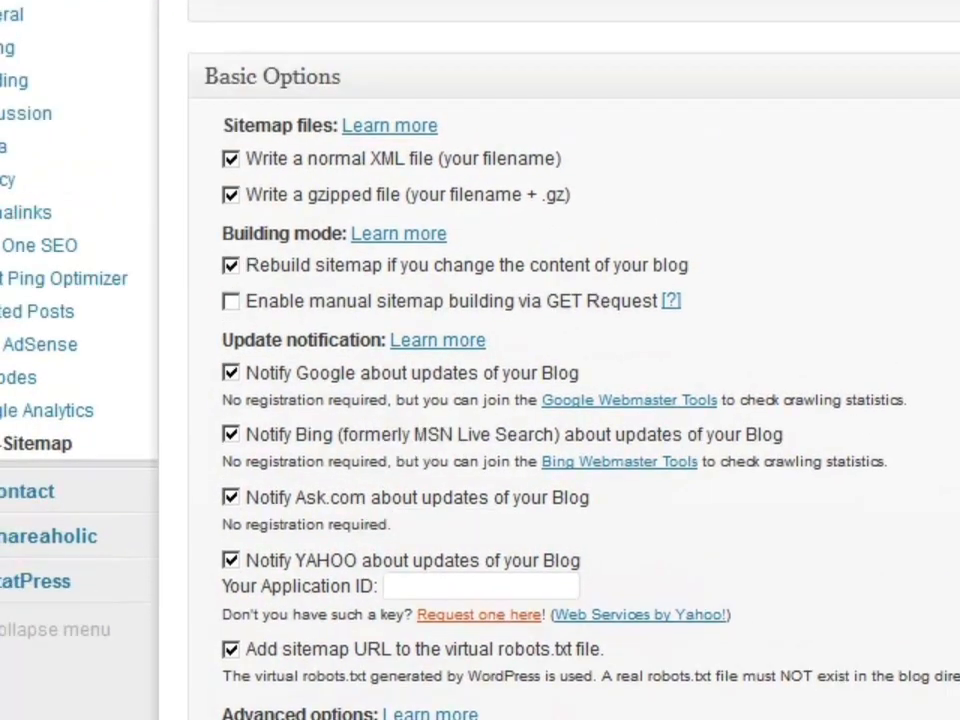
pyautogui.click(264, 188)
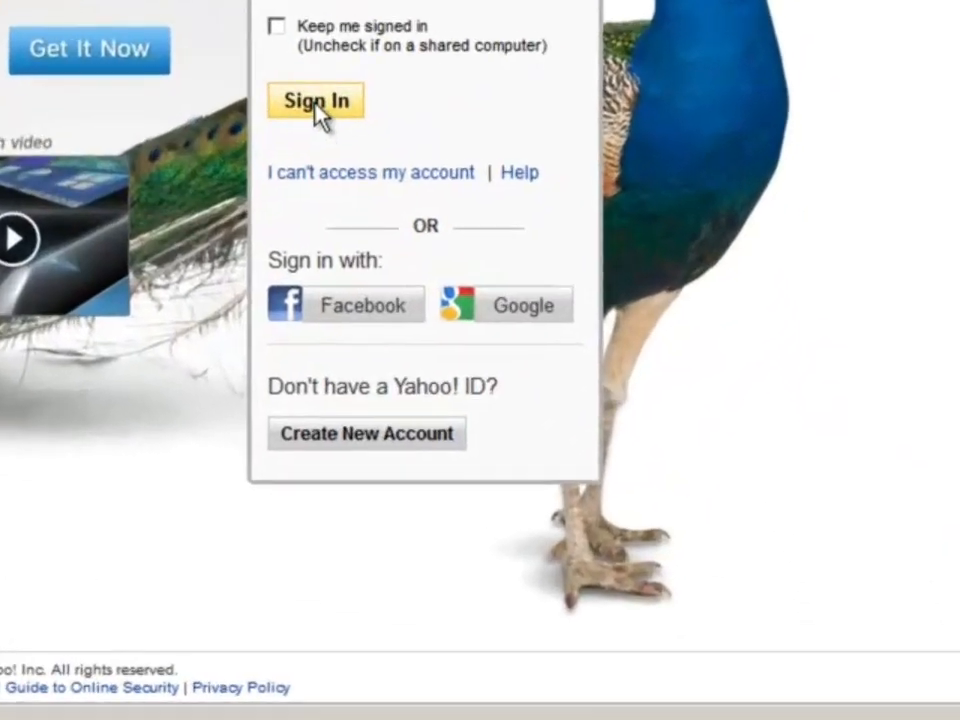
# Sign in to Yahoo, look over the Developer Registration form, then close it
pyautogui.click(628, 380)
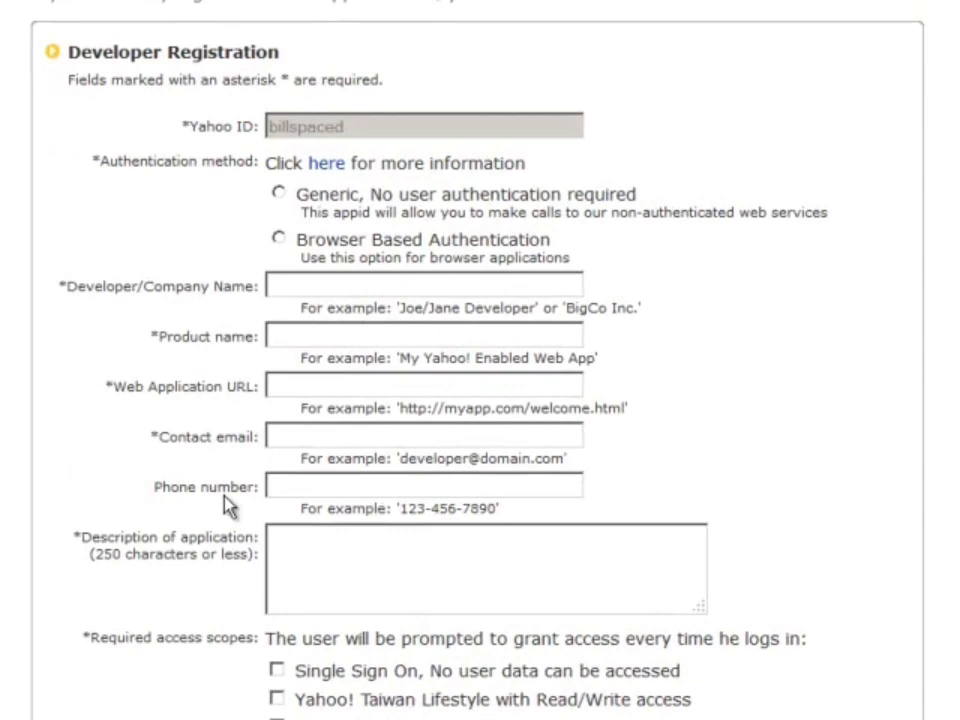
pyautogui.scroll(-3, 213, 390)
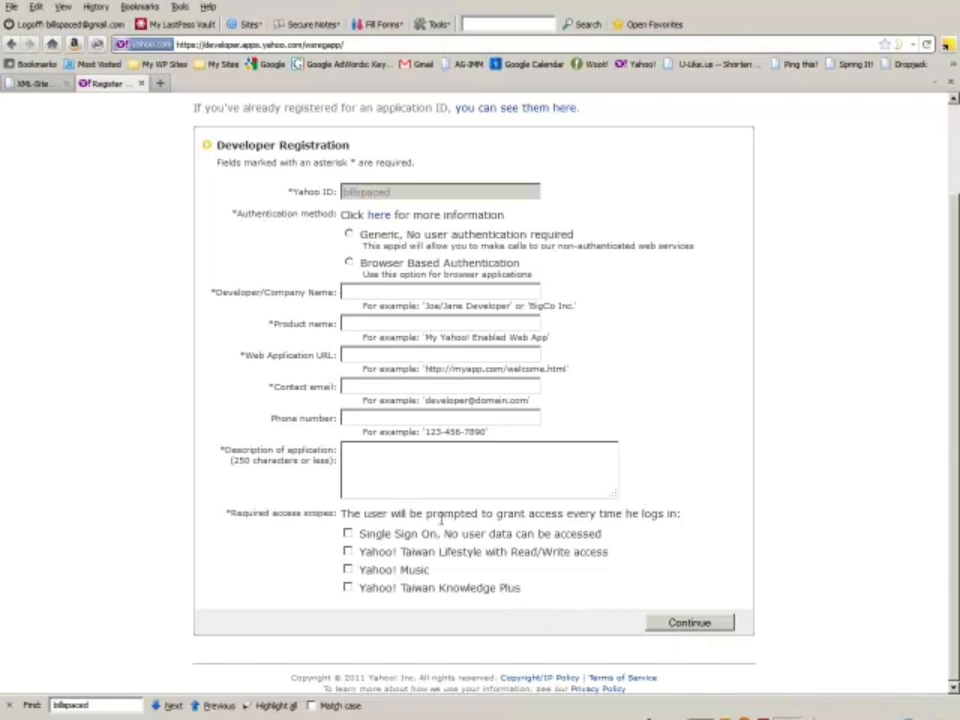
pyautogui.click(141, 83)
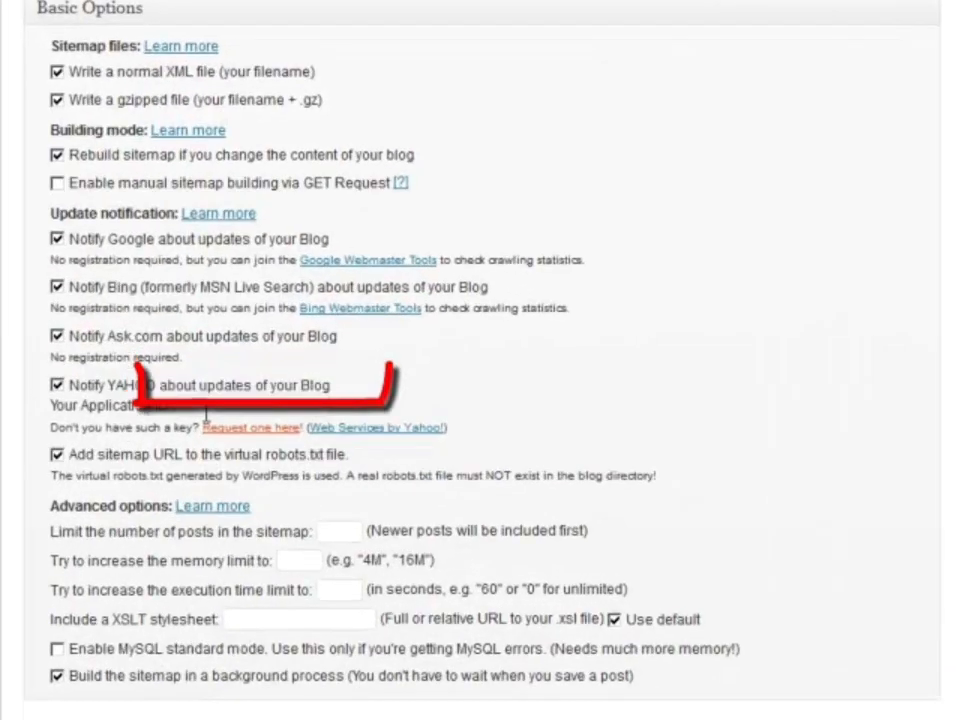
# Paste the Yahoo Application ID into its field and save the sitemap options
pyautogui.click(241, 471)
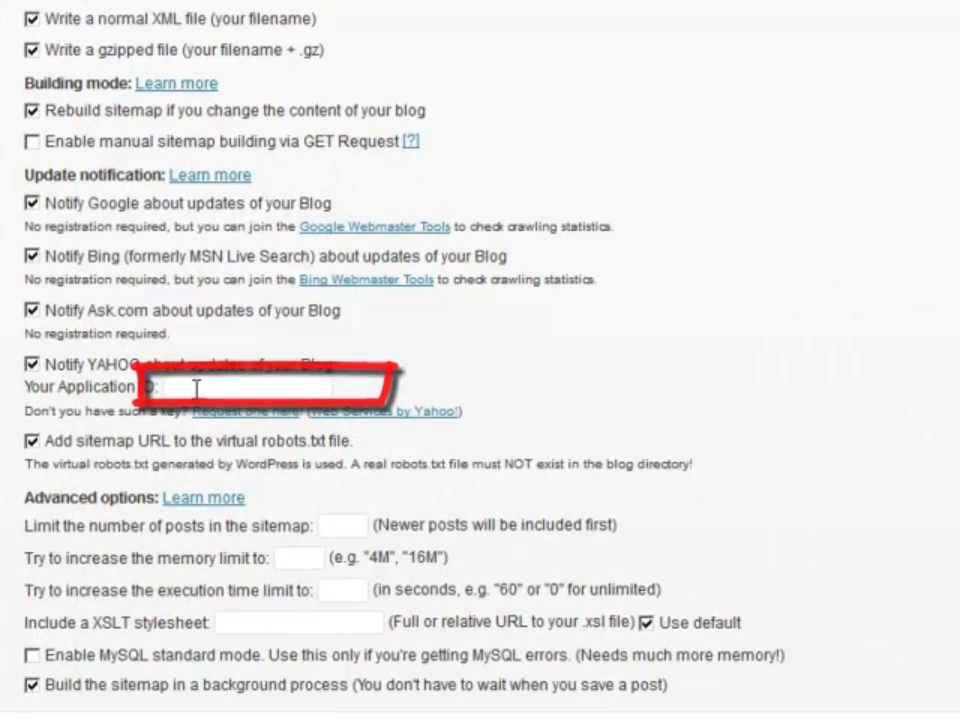
pyautogui.scroll(-20, 152, 410)
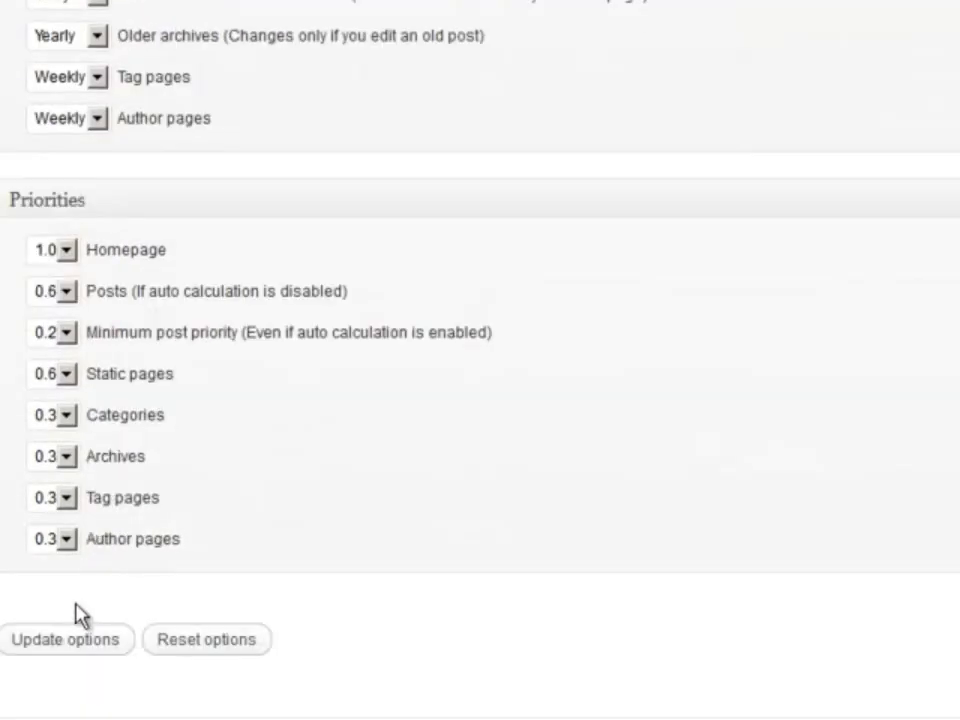
pyautogui.click(68, 645)
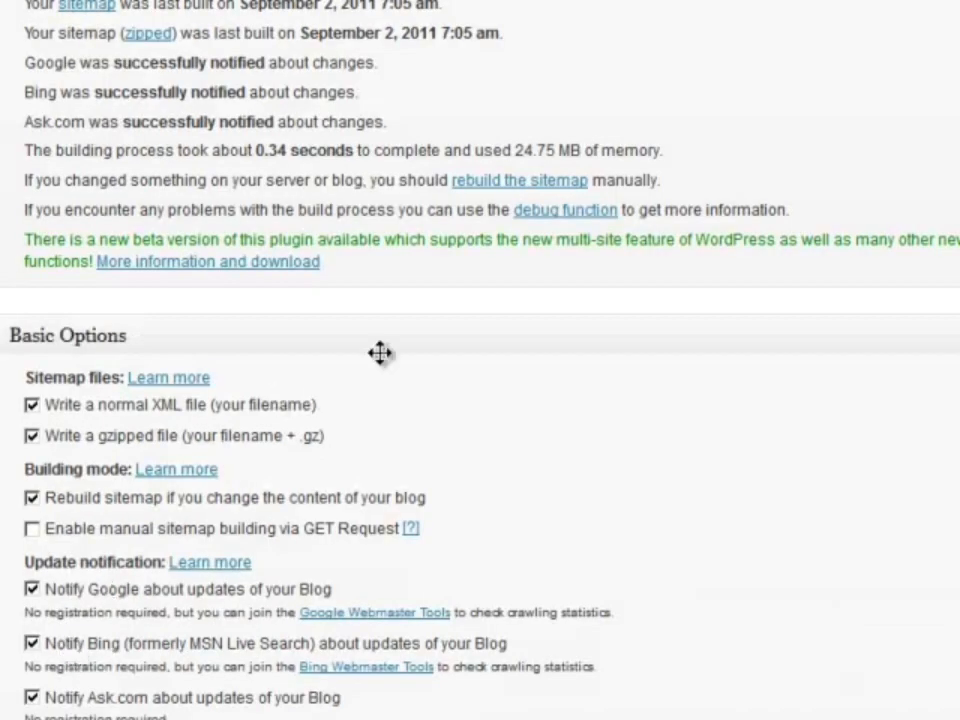
# Rebuild the sitemap manually so all four search engines, including Yahoo, are notified
pyautogui.scroll(-5, 380, 352)
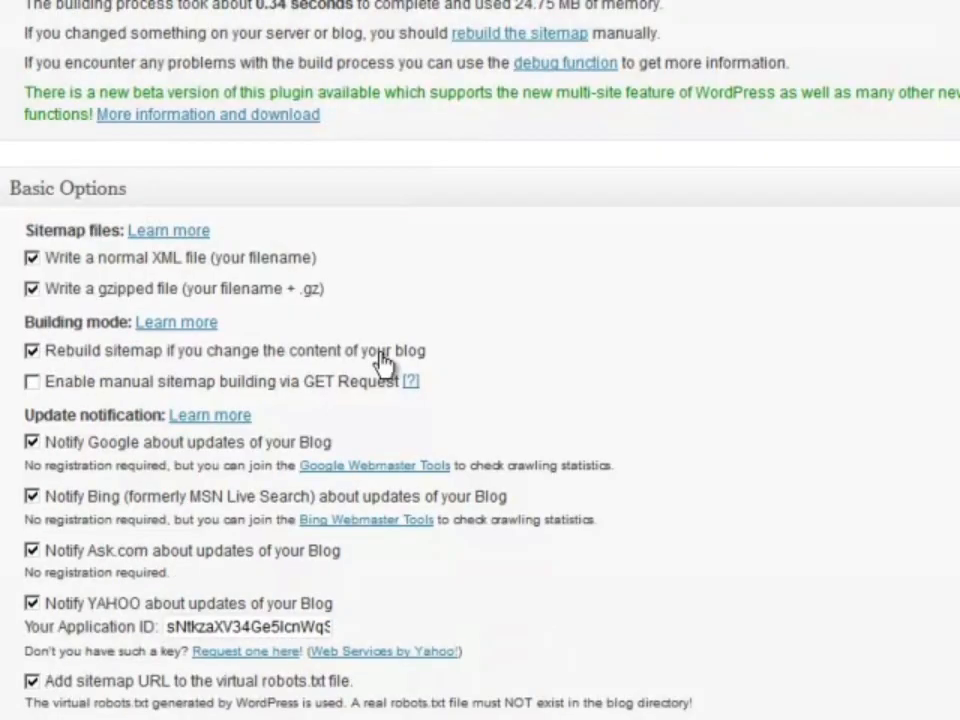
pyautogui.scroll(-10, 380, 352)
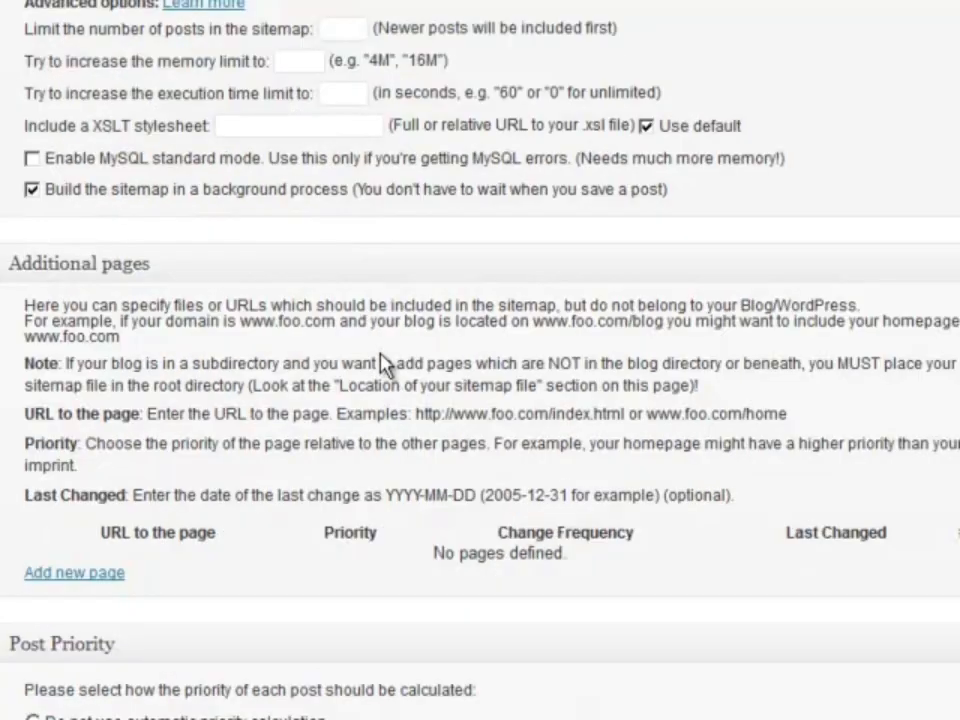
pyautogui.scroll(-14, 380, 352)
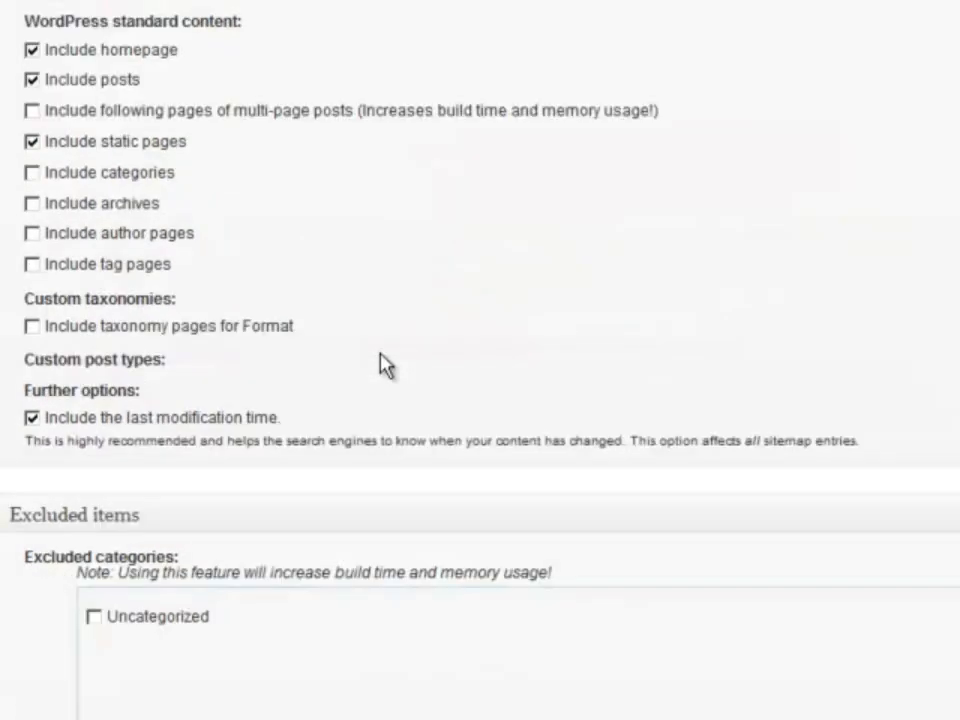
pyautogui.scroll(-2, 385, 366)
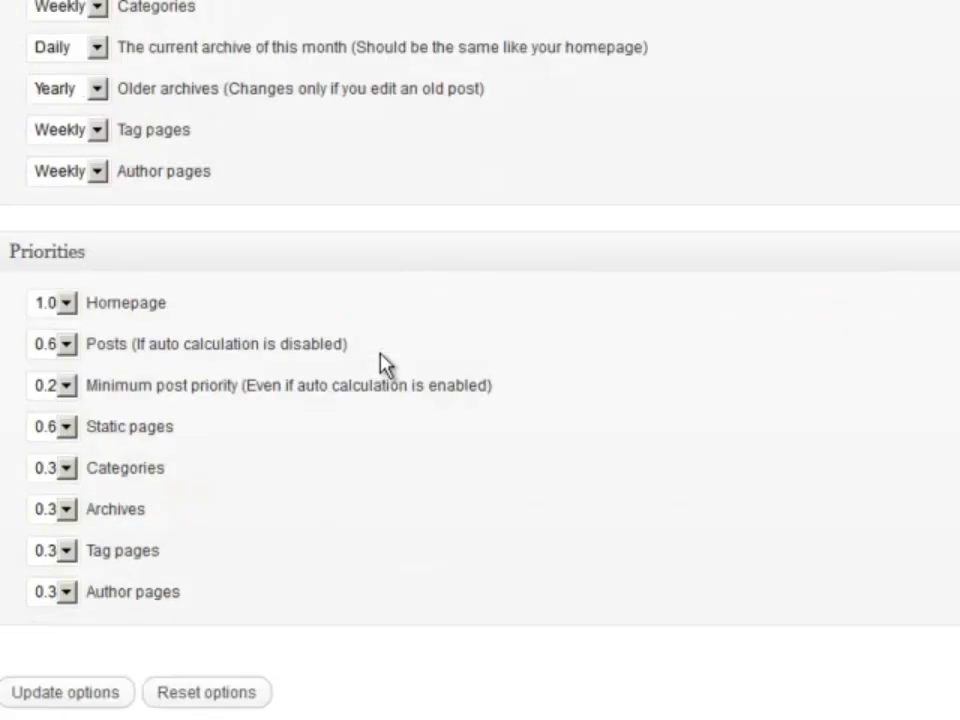
pyautogui.scroll(15, 385, 366)
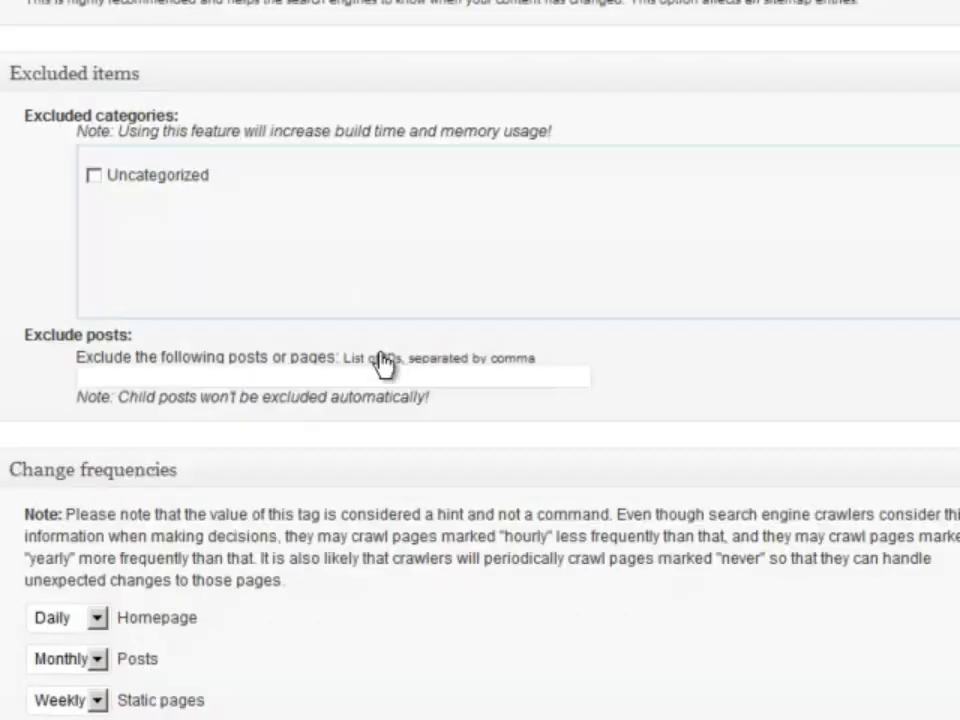
pyautogui.scroll(2, 380, 352)
pyautogui.scroll(-10, 379, 356)
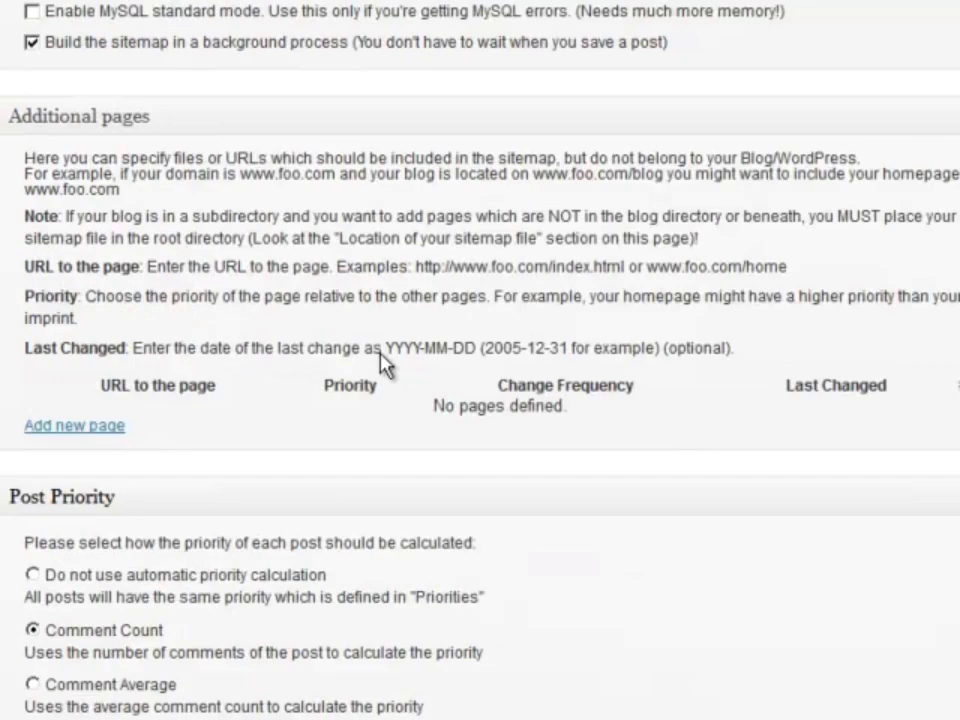
pyautogui.scroll(1, 386, 362)
pyautogui.scroll(8, 365, 215)
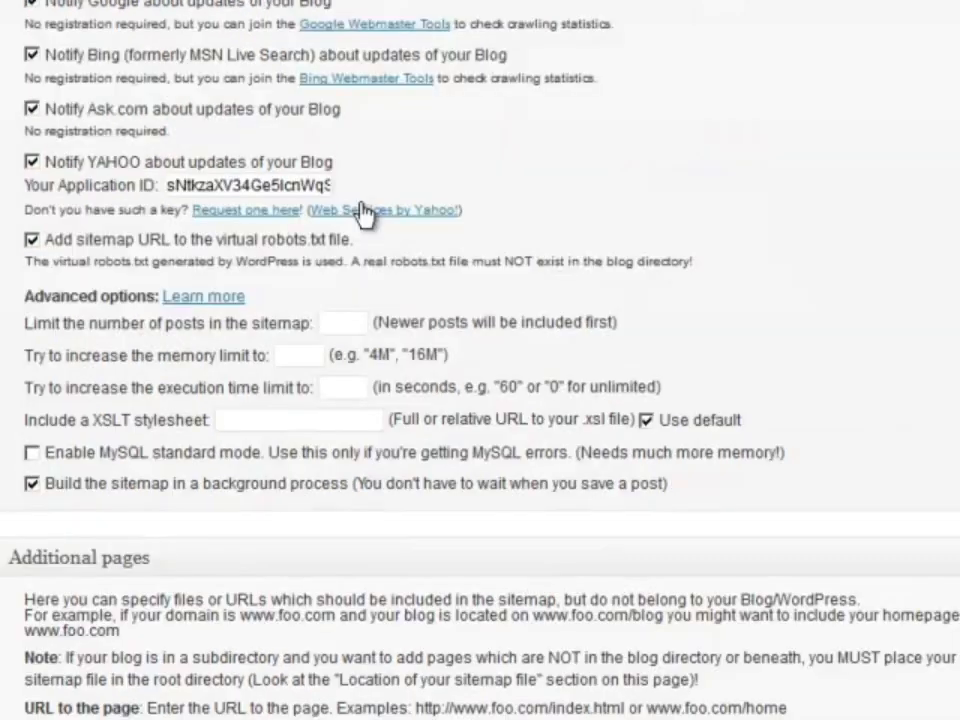
pyautogui.scroll(3, 365, 215)
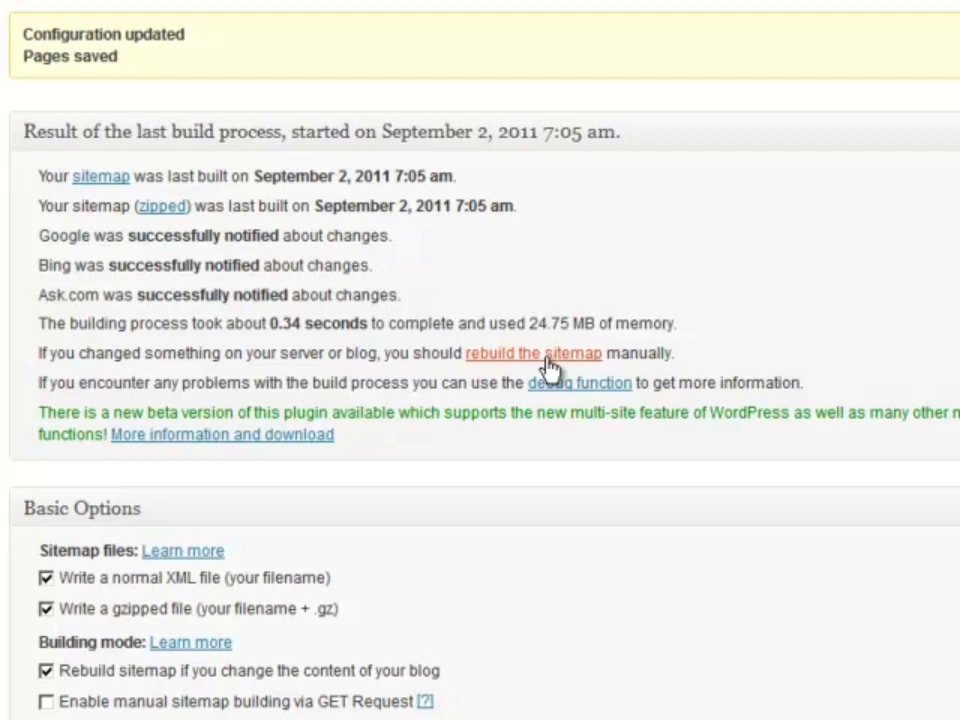
pyautogui.click(548, 355)
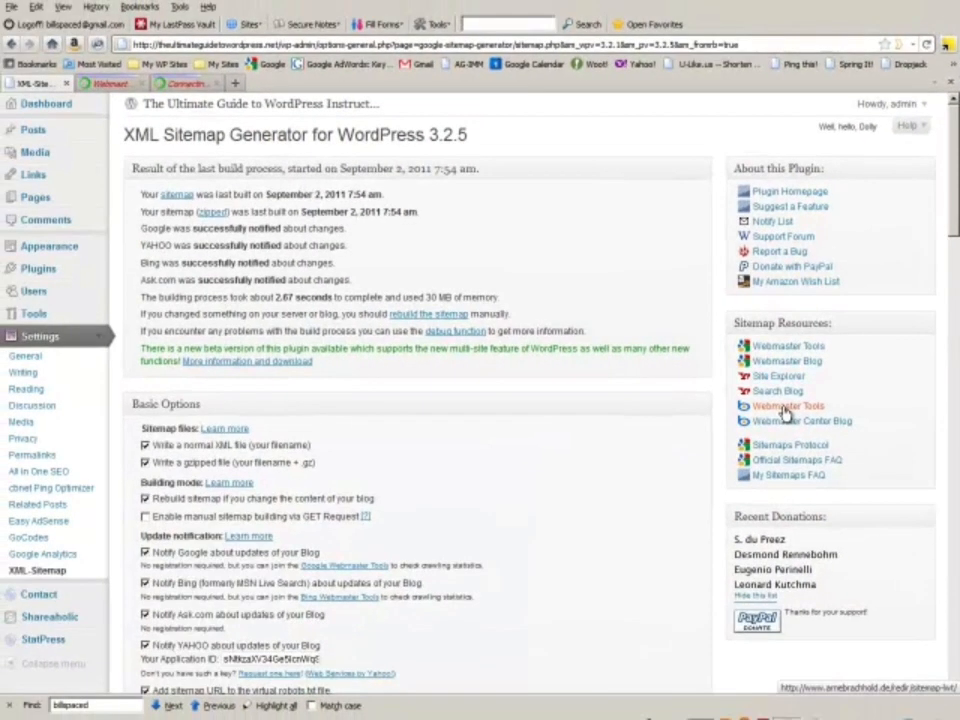
pyautogui.middleClick(785, 408)
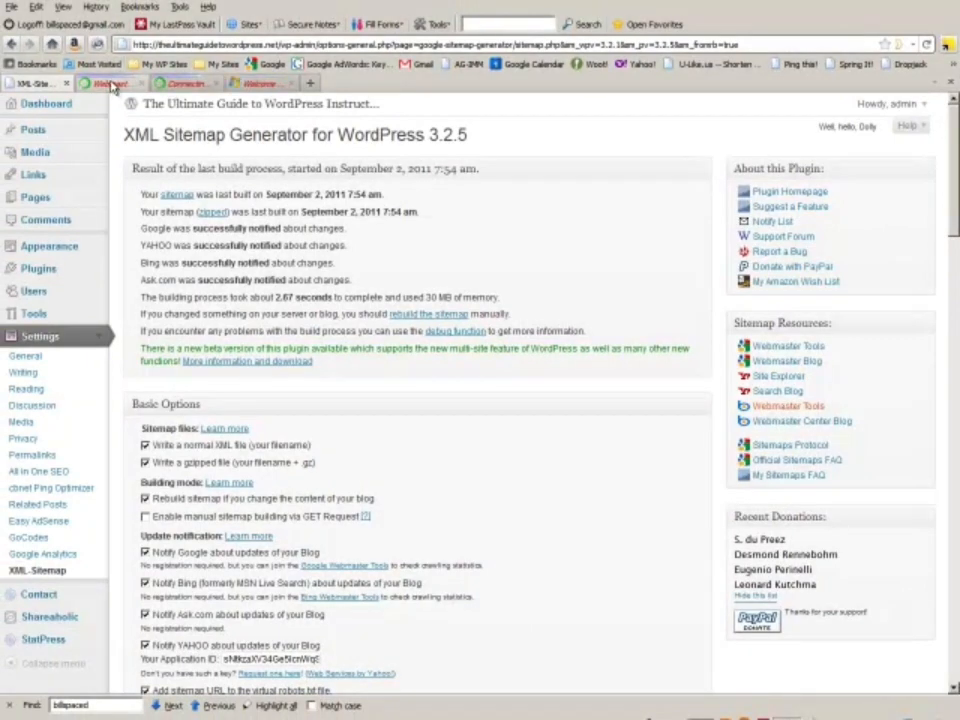
pyautogui.click(113, 86)
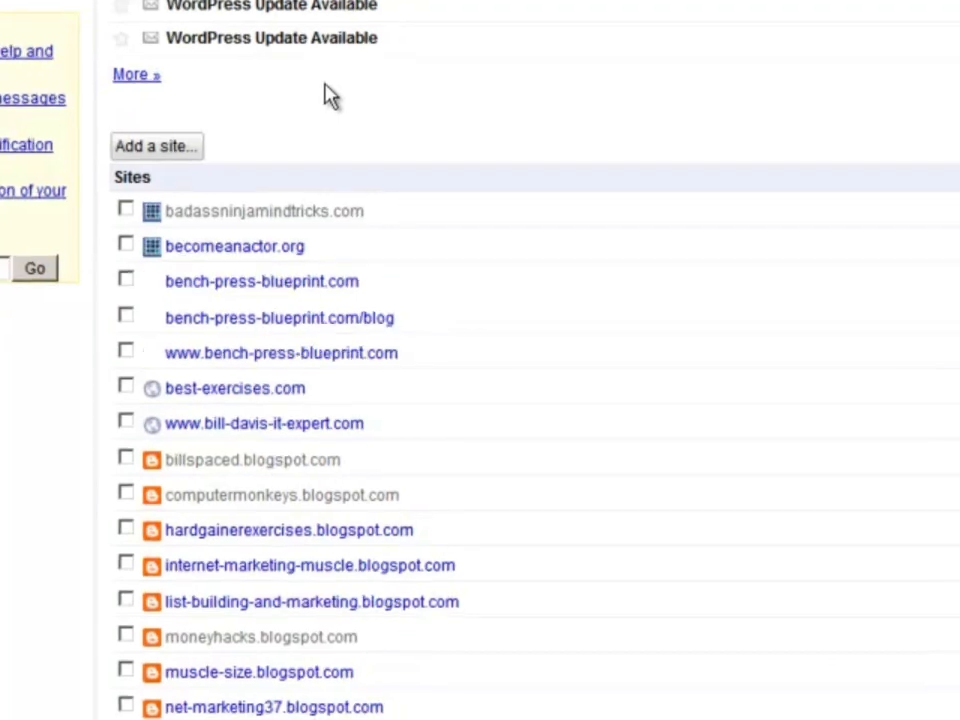
pyautogui.click(166, 152)
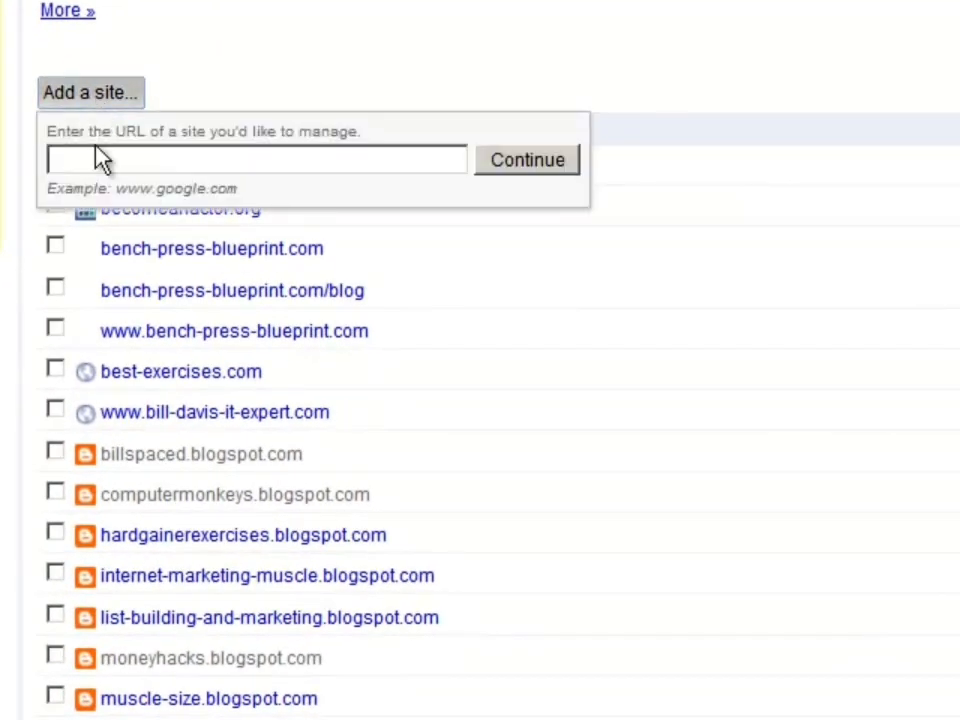
pyautogui.write('http:/')
pyautogui.write('/theultimat')
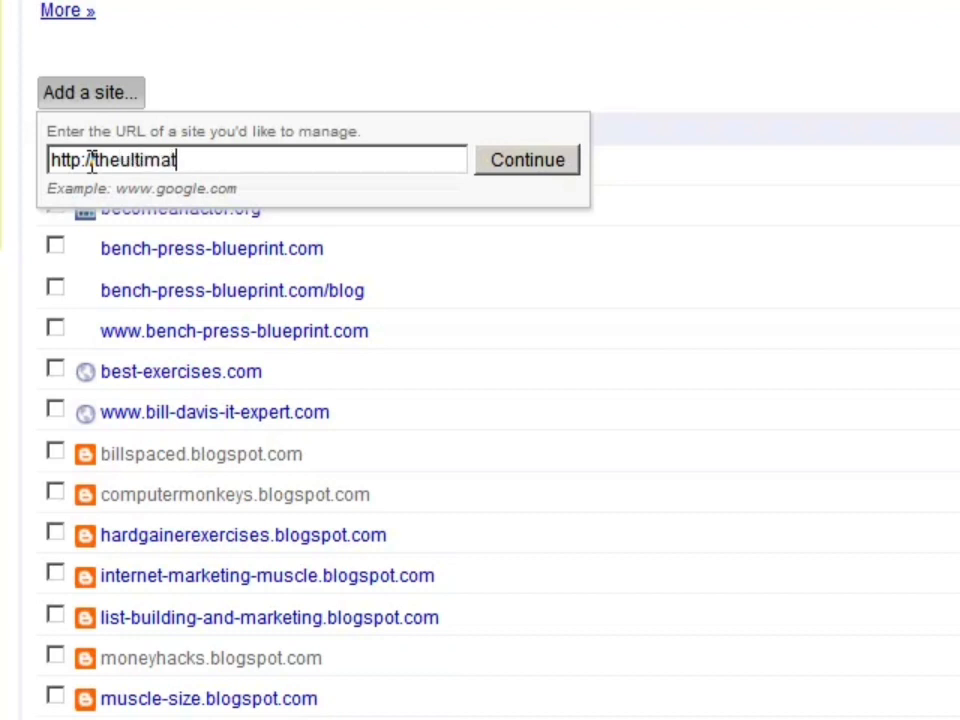
pyautogui.write('eguidetoworp')
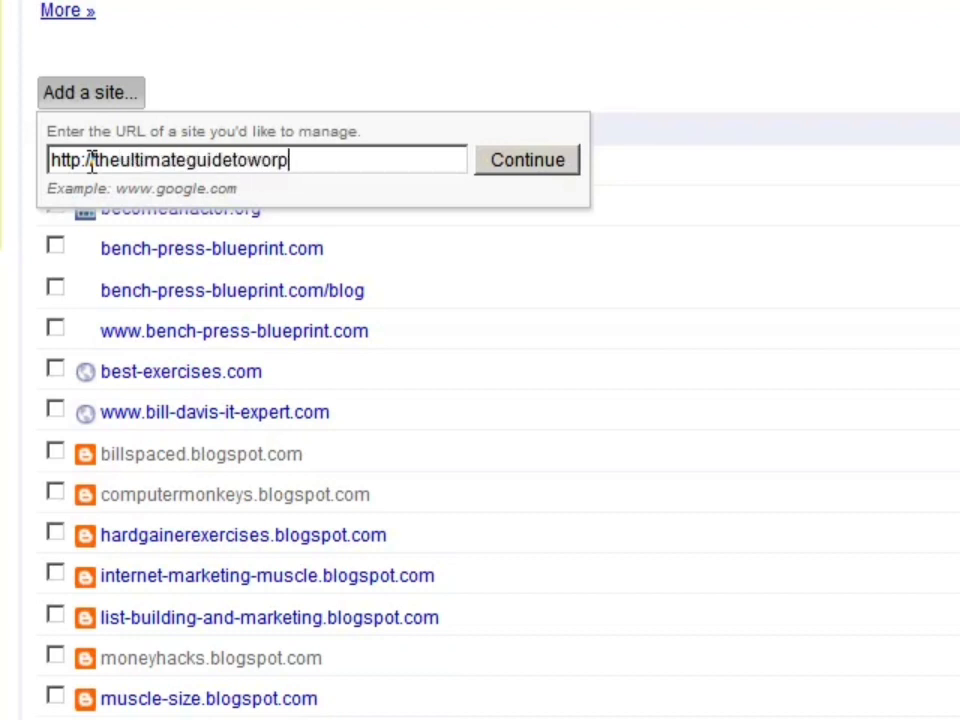
pyautogui.press('BackSpace')
pyautogui.write('dpress.net')
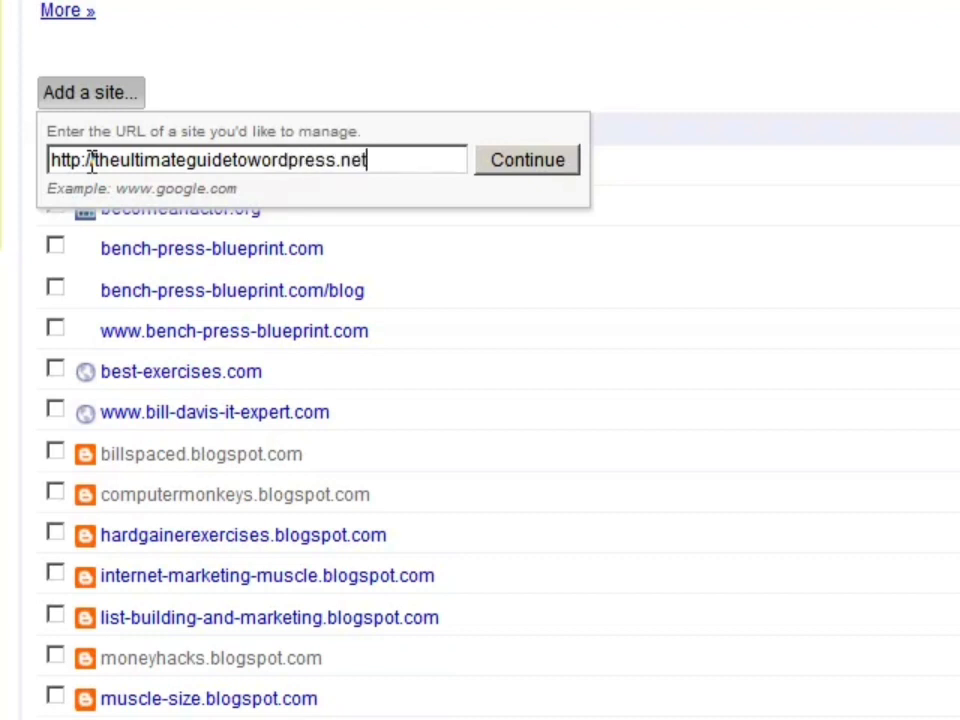
pyautogui.click(503, 169)
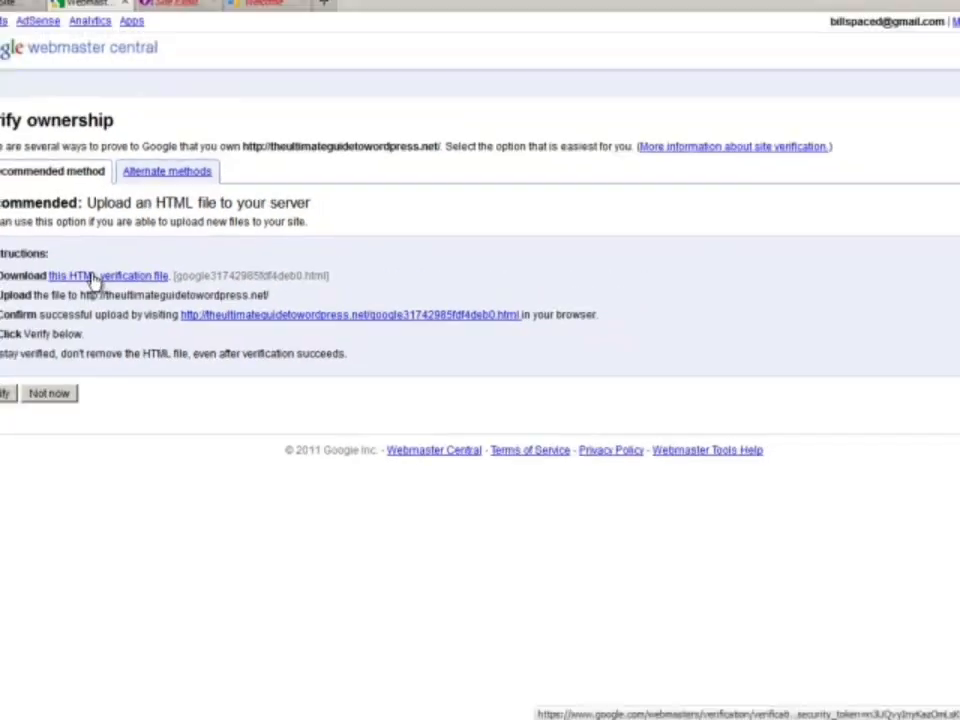
# Download the HTML verification file google31742985fdf4deb0.html and open its containing folder
pyautogui.click(4, 105)
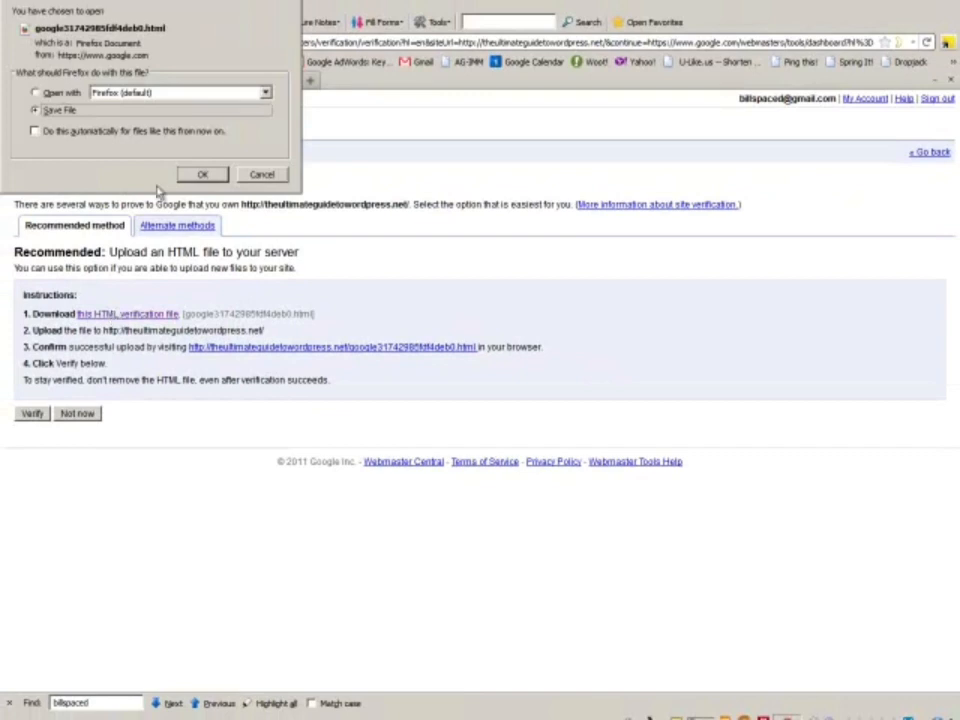
pyautogui.click(200, 176)
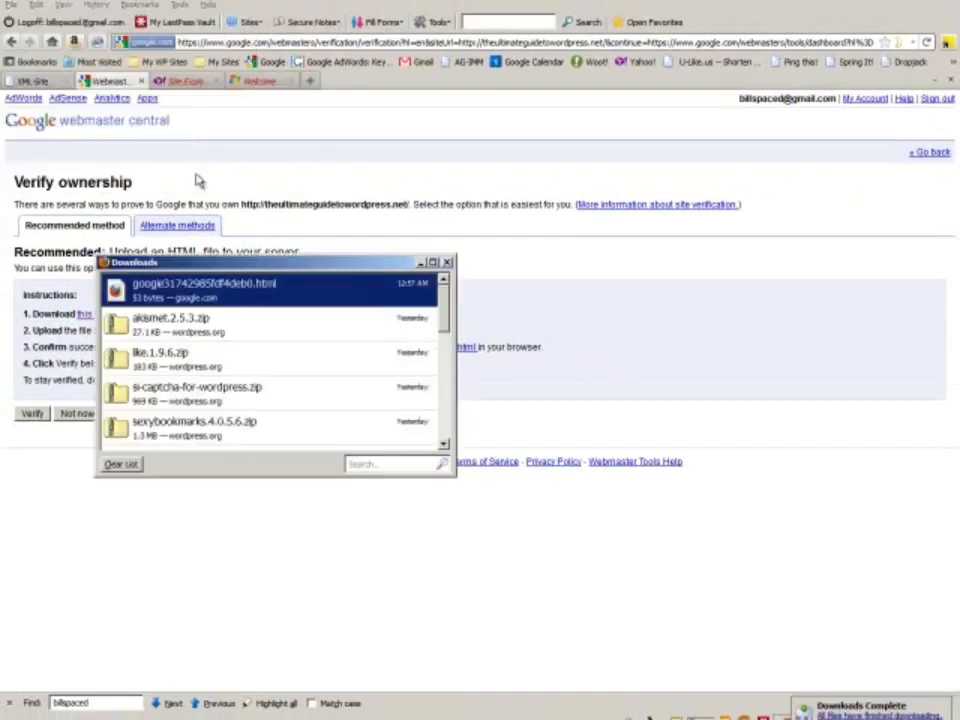
pyautogui.rightClick(272, 290)
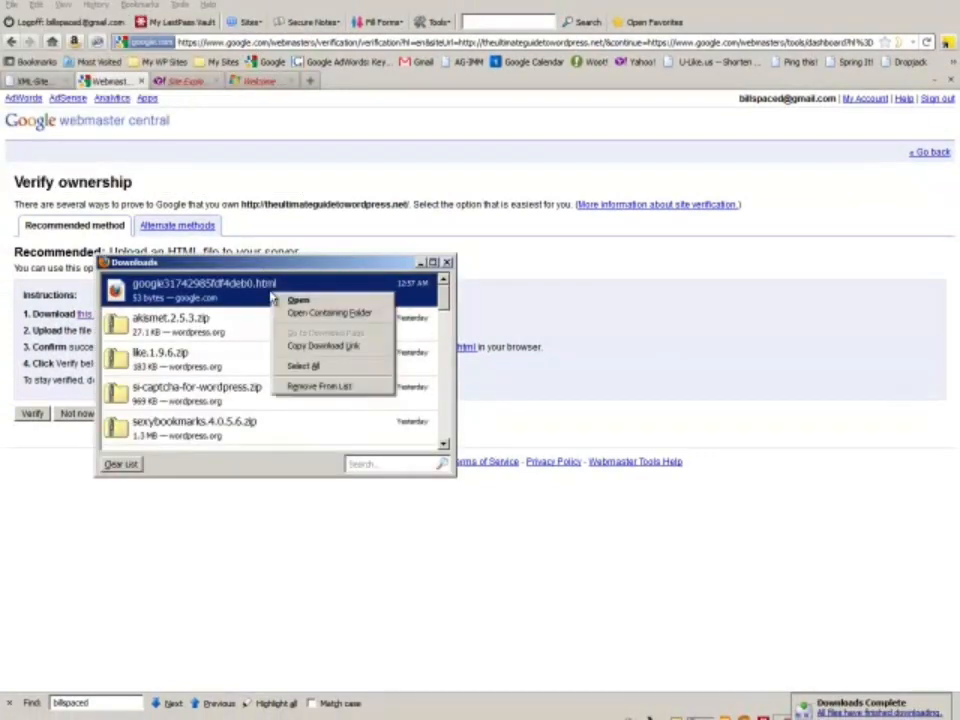
pyautogui.click(292, 314)
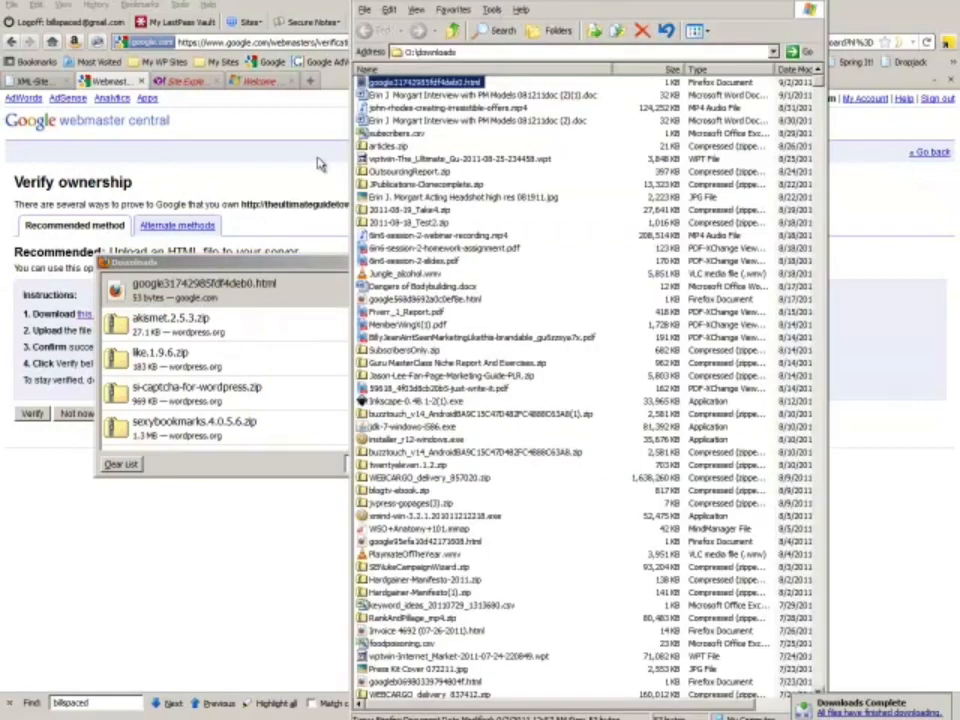
# Upload google31742985fdf4deb0.html into the theultimateguidetowordpress.net root folder with FileZilla
pyautogui.moveTo(442, 1); pyautogui.dragTo(90, 1)
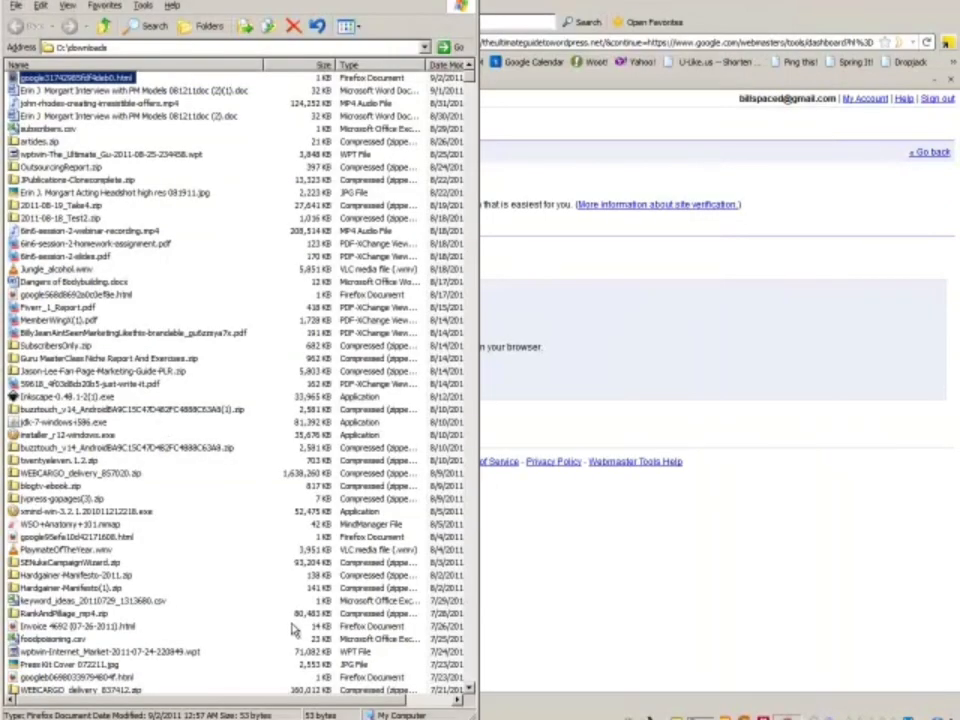
pyautogui.click(407, 719)
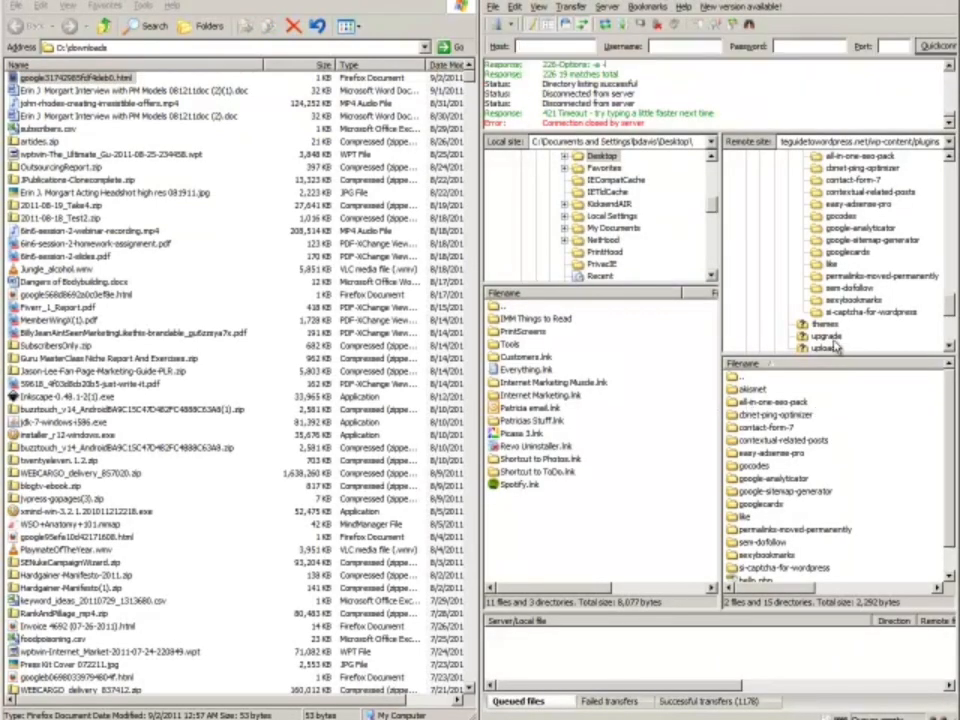
pyautogui.scroll(-10, 948, 313)
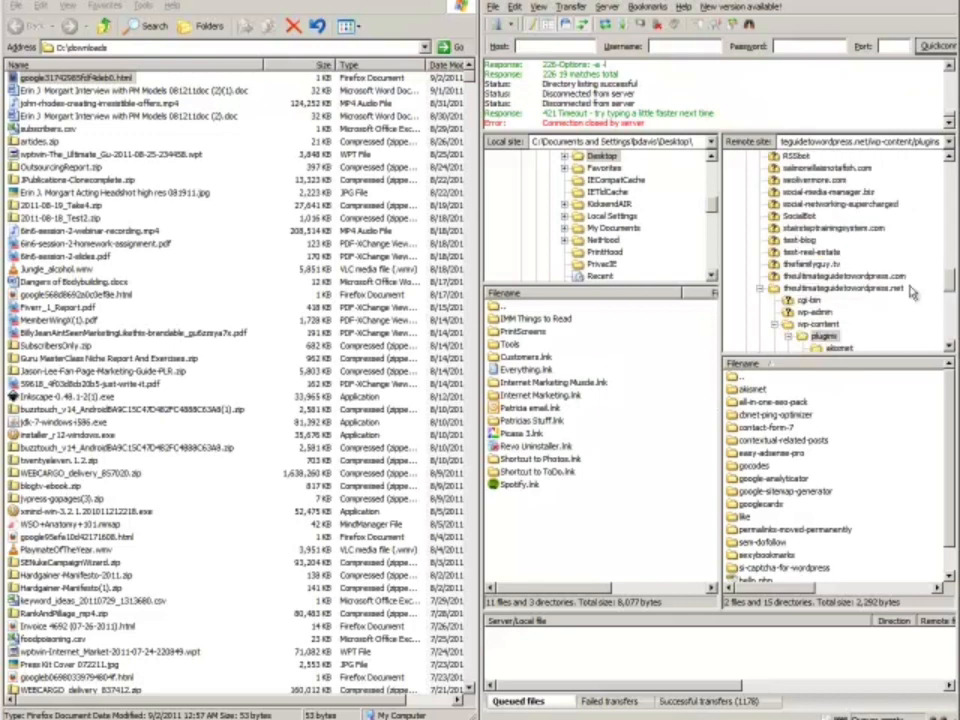
pyautogui.click(843, 289)
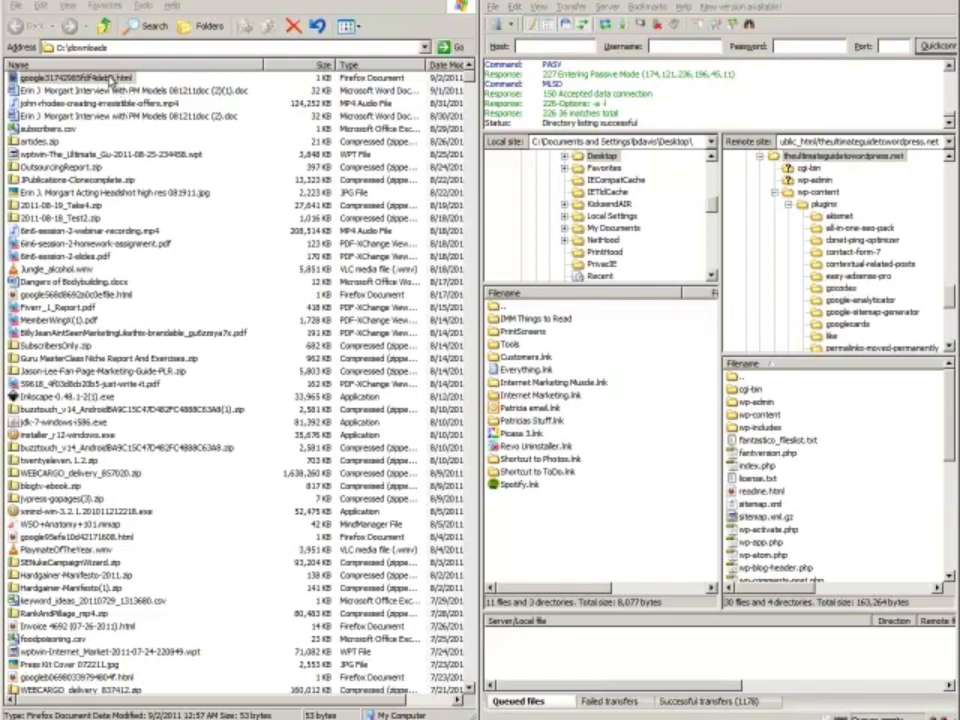
pyautogui.moveTo(86, 74); pyautogui.dragTo(838, 505)
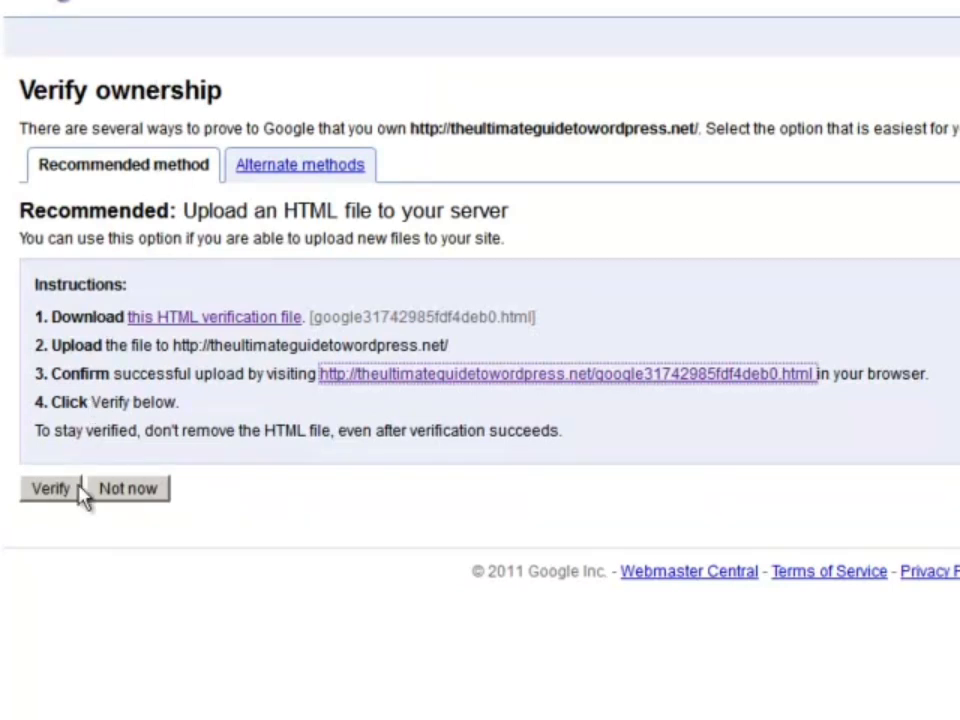
# Verify site ownership, then open the Submit a Sitemap form under Site configuration > Sitemaps
pyautogui.click(50, 494)
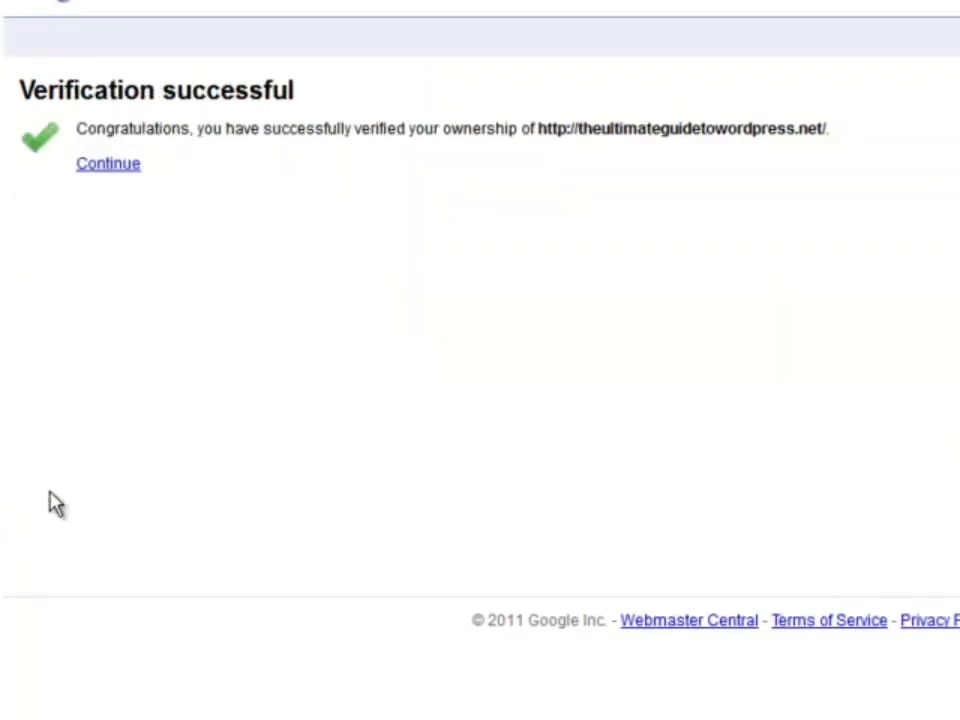
pyautogui.click(124, 170)
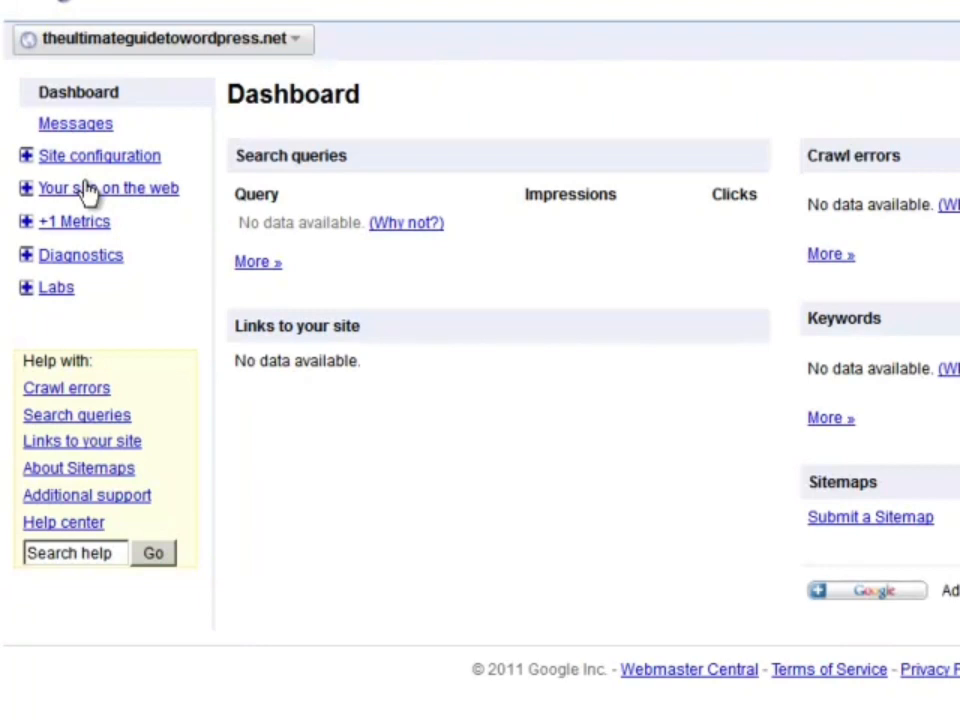
pyautogui.click(27, 157)
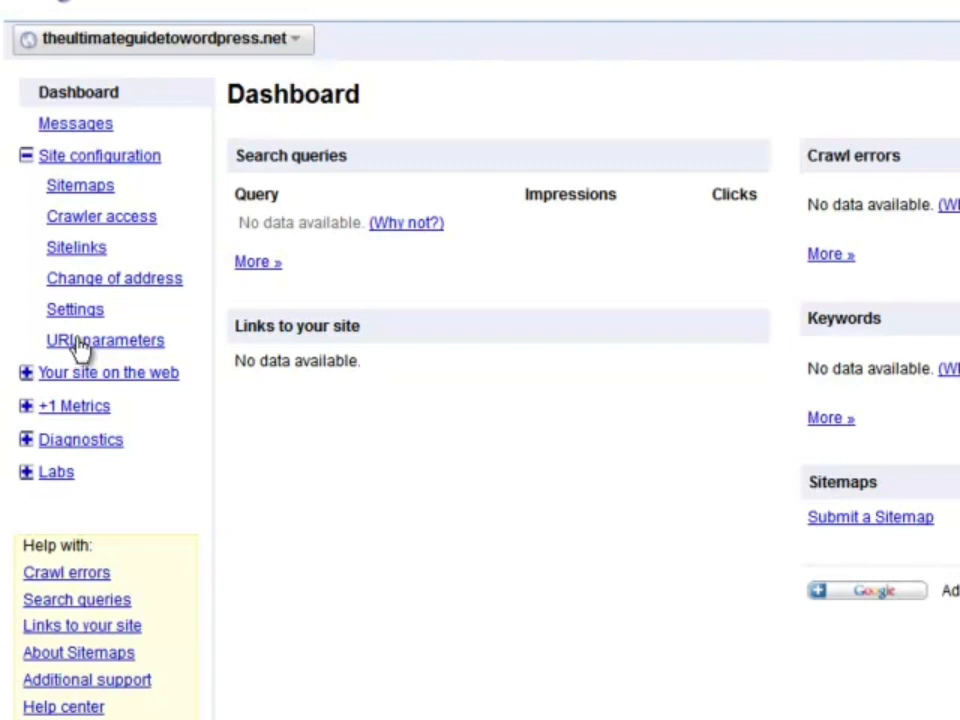
pyautogui.click(84, 192)
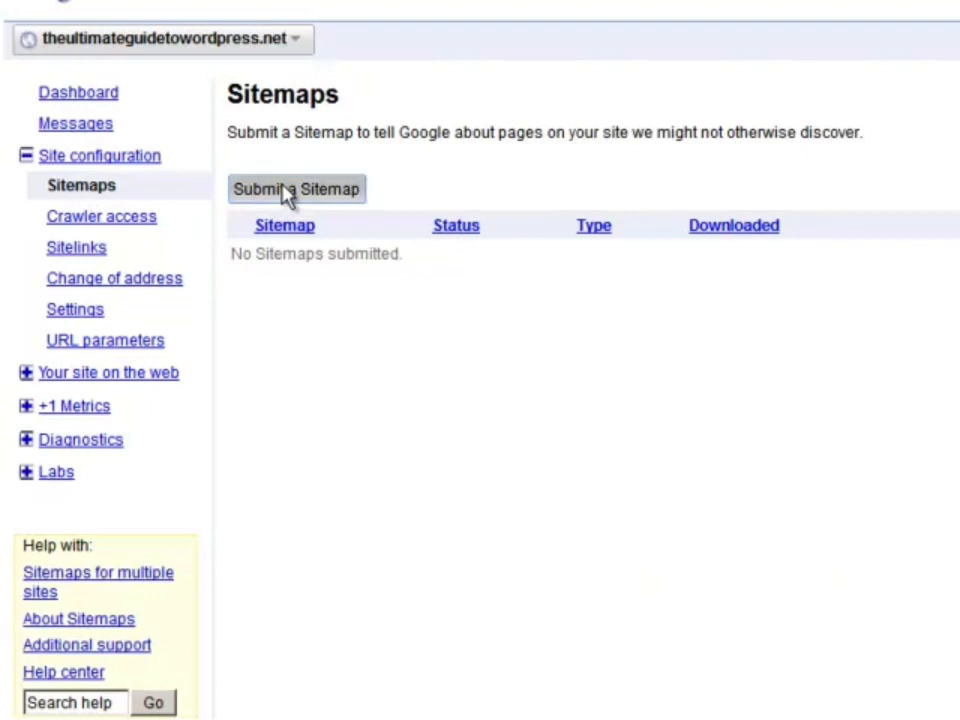
pyautogui.click(288, 193)
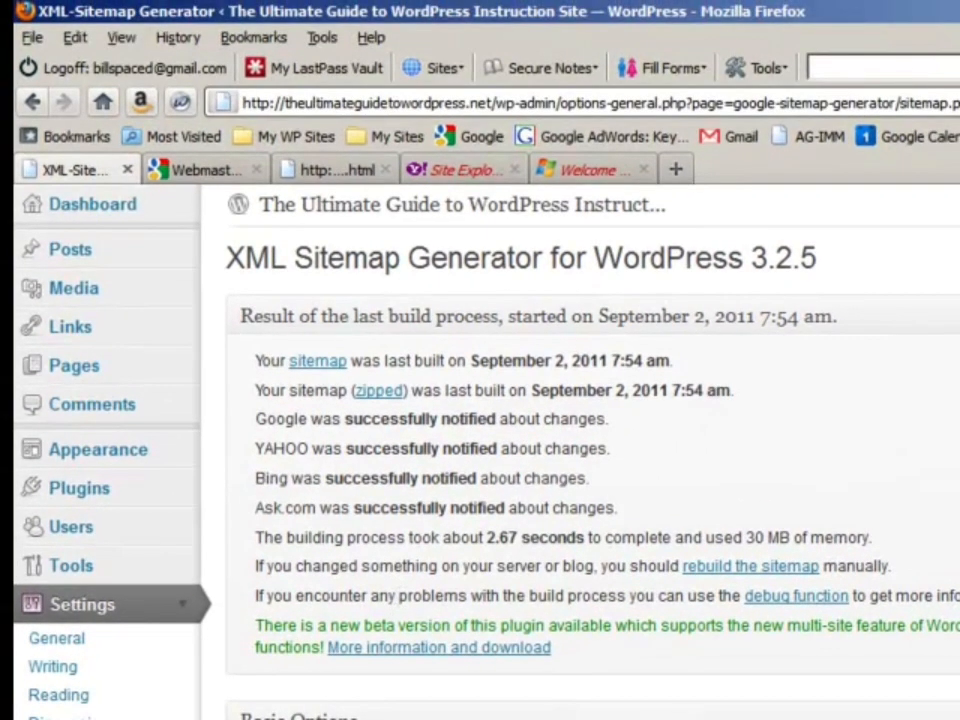
# Copy sitemap.xml from the WordPress sitemap settings and submit it to Google Webmaster Tools
pyautogui.scroll(-15, 580, 450)
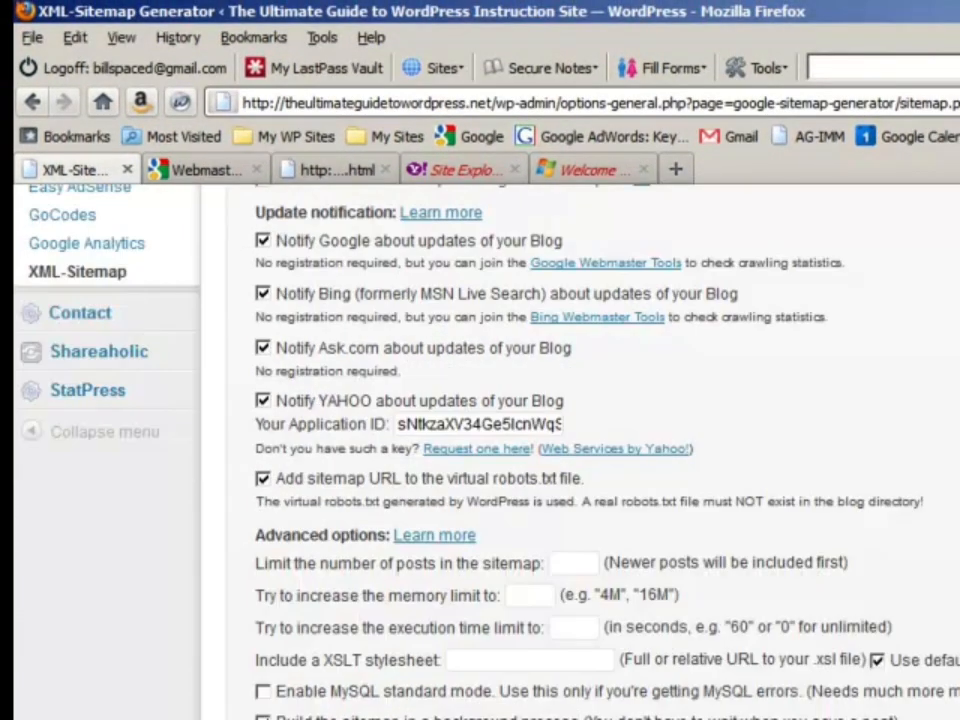
pyautogui.scroll(-5, 580, 450)
pyautogui.scroll(-3, 580, 450)
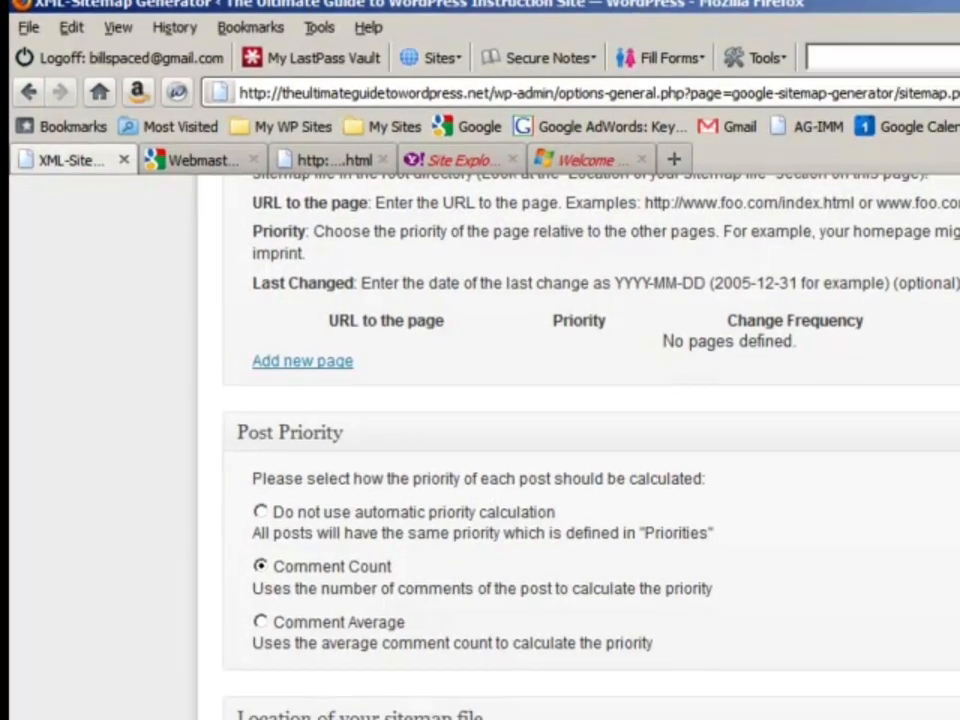
pyautogui.moveTo(484, 557); pyautogui.dragTo(354, 555)
pyautogui.hotkey('ctrl', 'c')
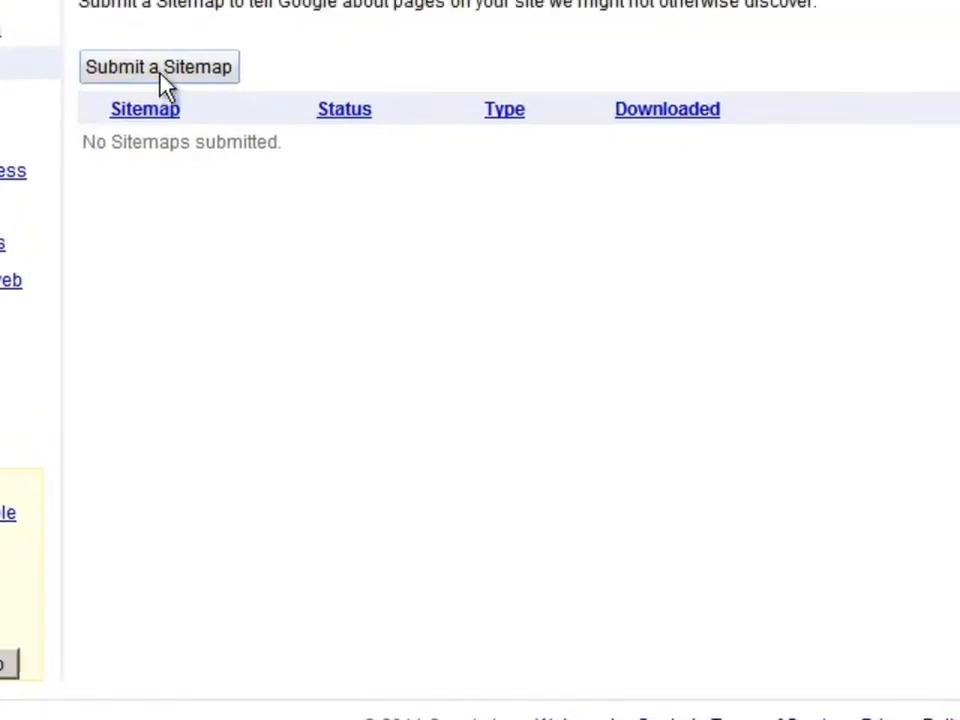
pyautogui.click(162, 72)
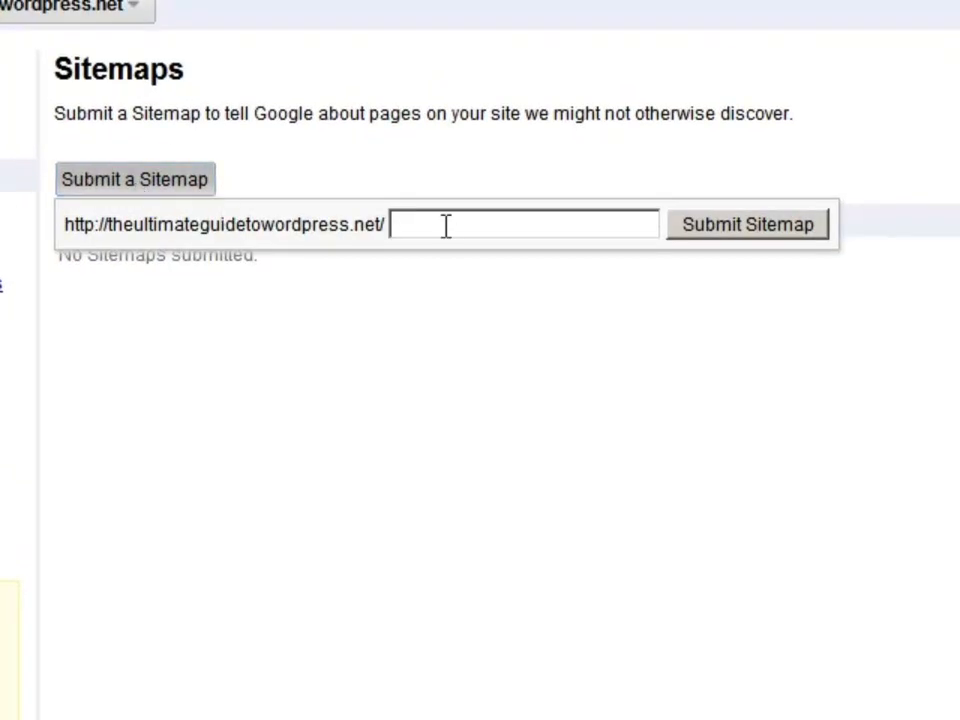
pyautogui.hotkey('ctrl', 'v')
pyautogui.click(752, 234)
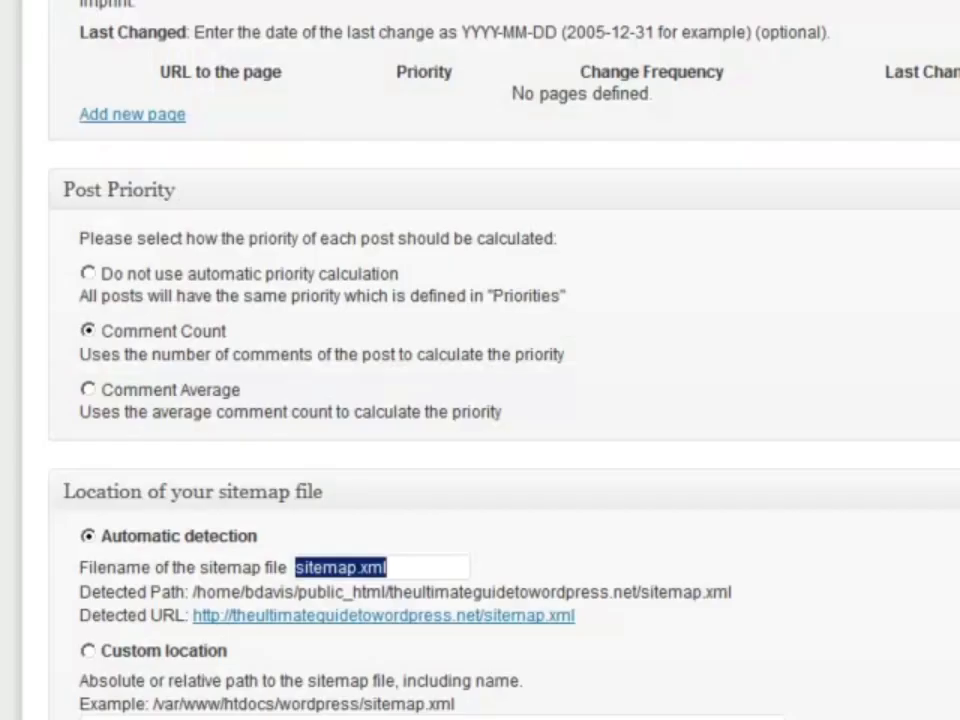
pyautogui.scroll(12, 77, 231)
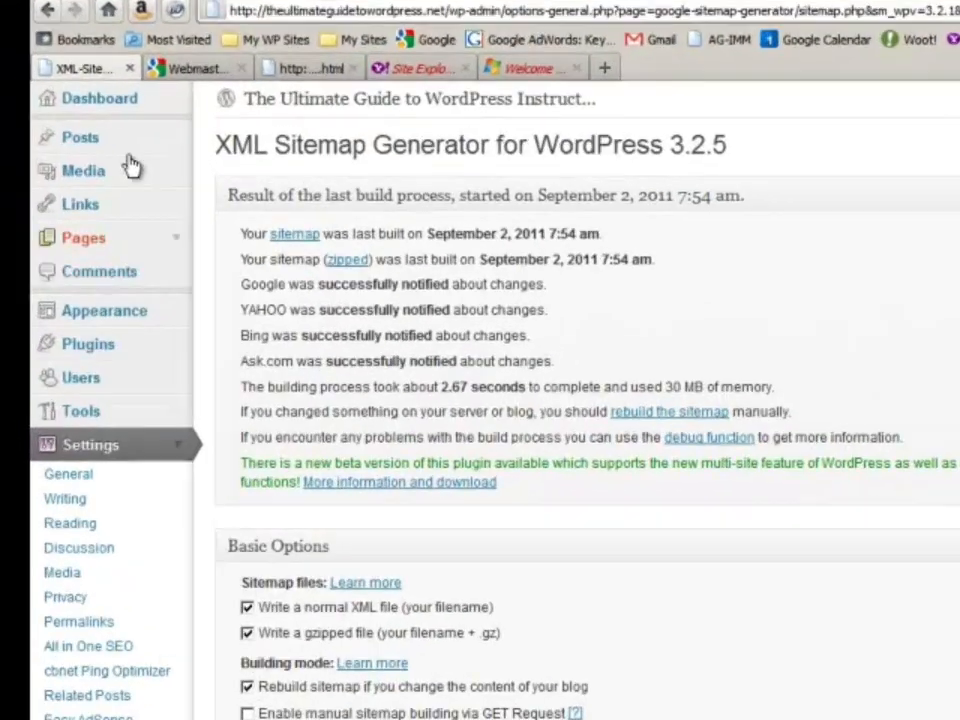
pyautogui.click(97, 109)
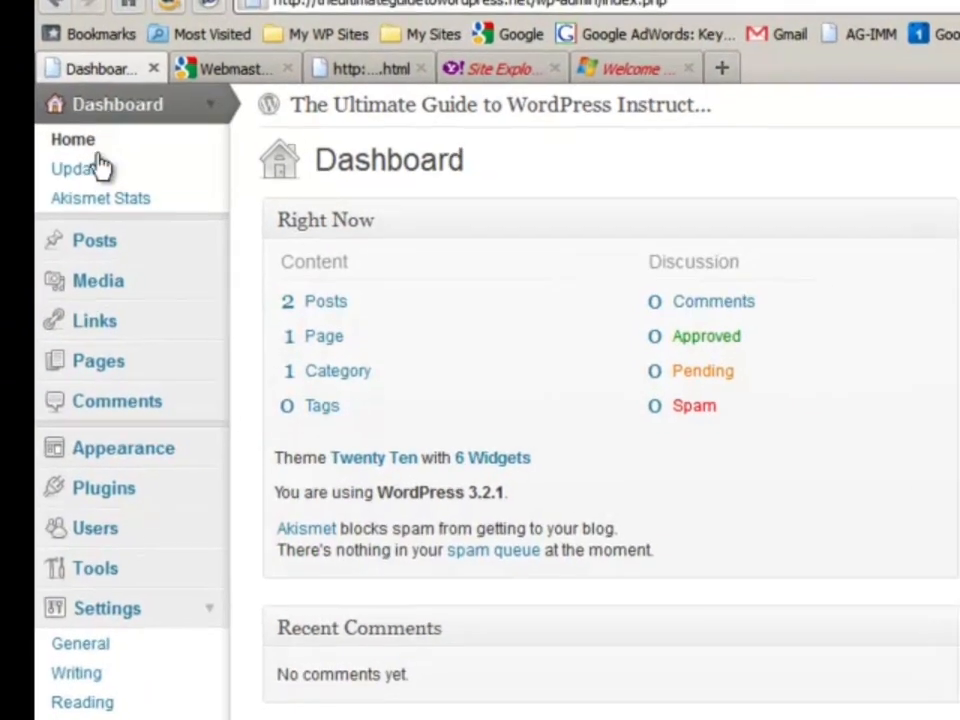
# Review the Posts and All Pages lists, then view the live Google verification file page
pyautogui.click(102, 249)
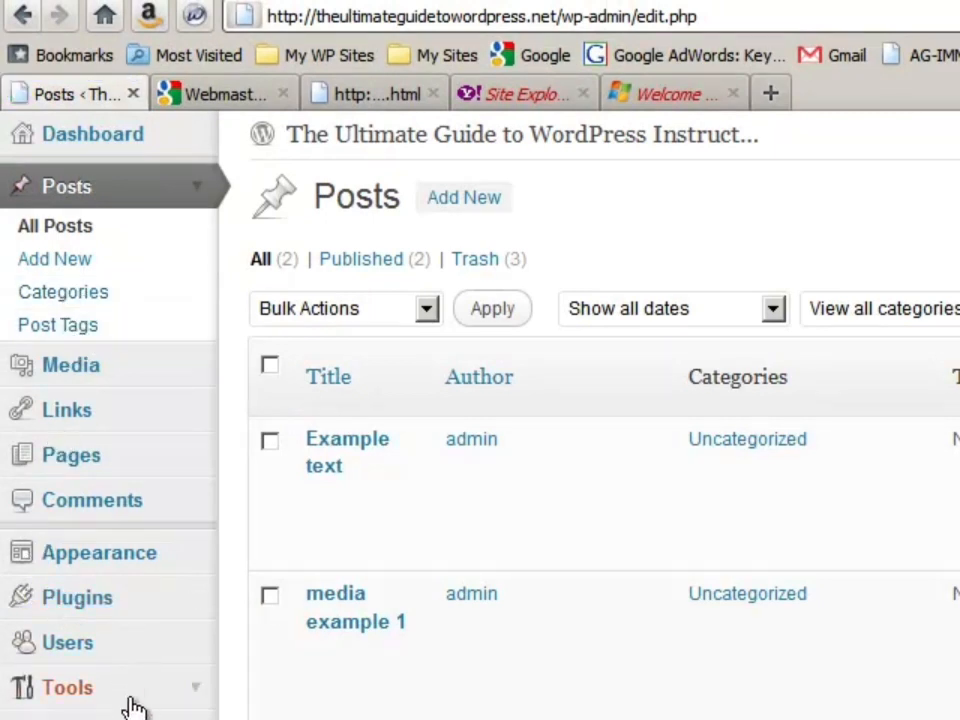
pyautogui.click(193, 458)
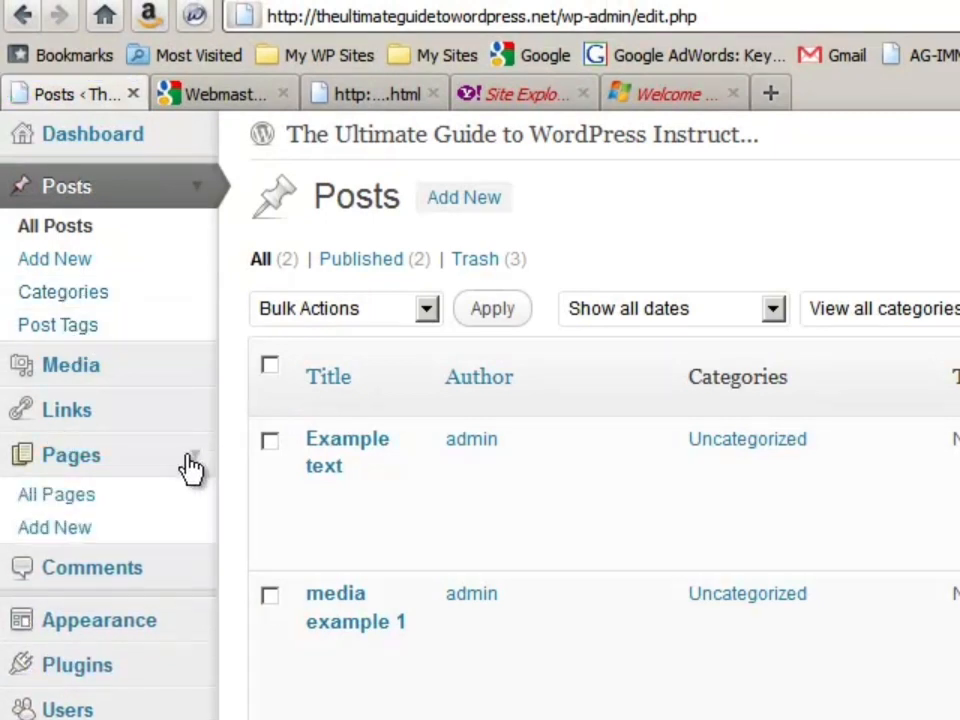
pyautogui.click(86, 500)
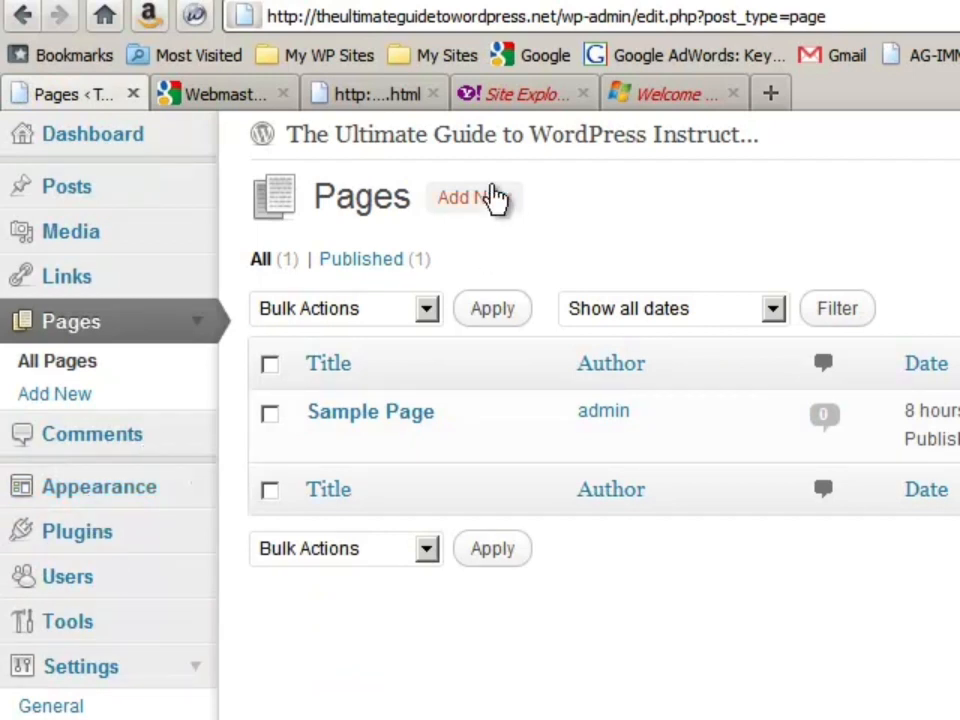
pyautogui.click(345, 94)
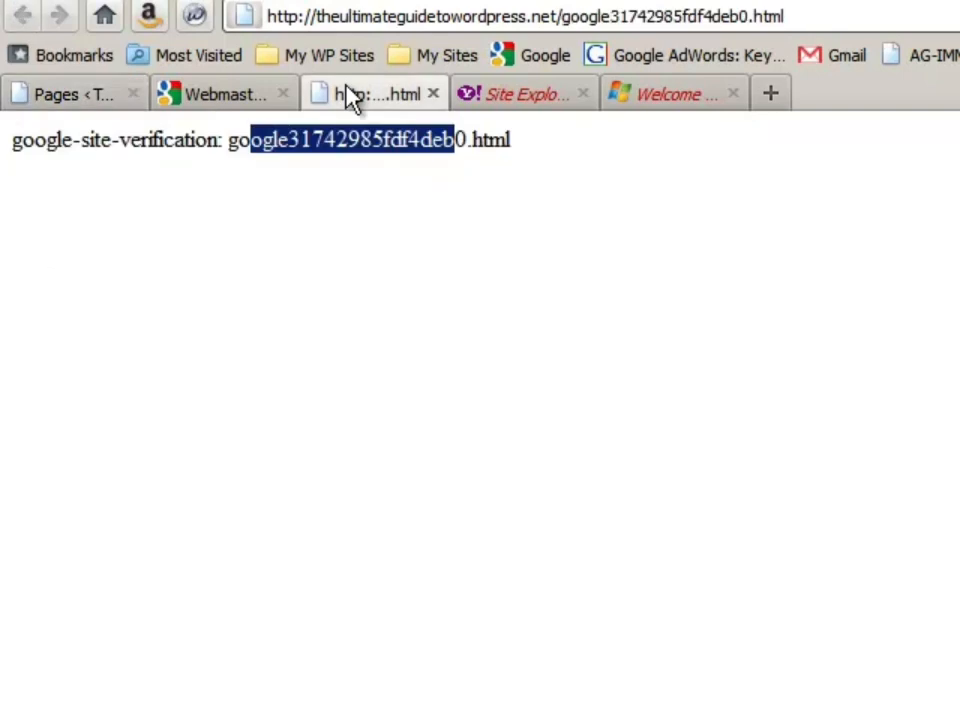
# Add theultimateguidetowordpress.net to Yahoo My Sites and download its upload-verification key file
pyautogui.click(433, 94)
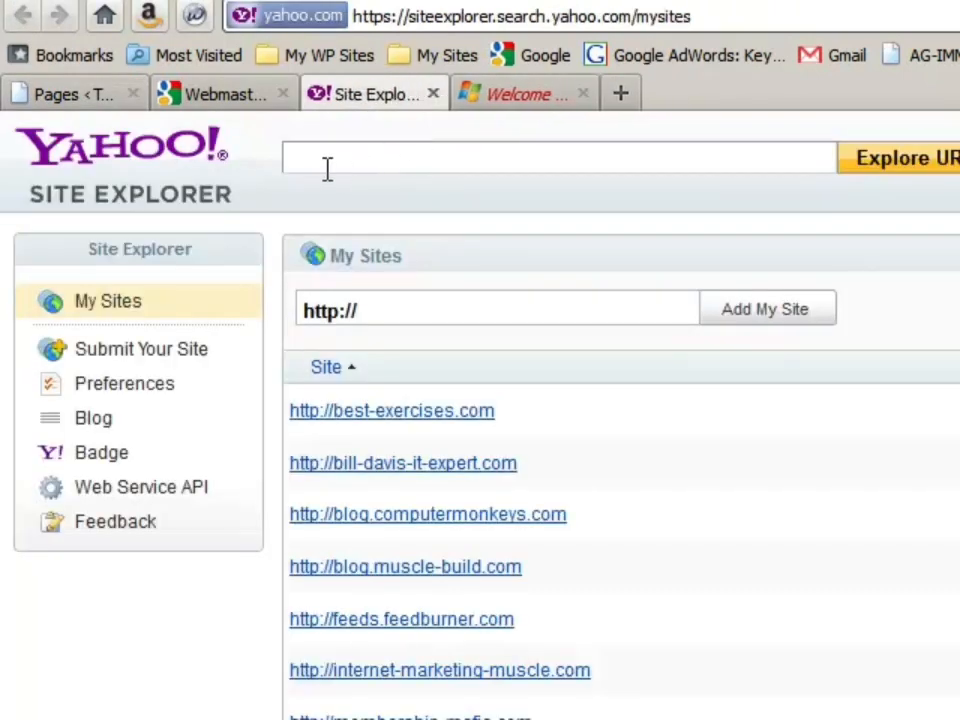
pyautogui.click(391, 310)
pyautogui.write('the')
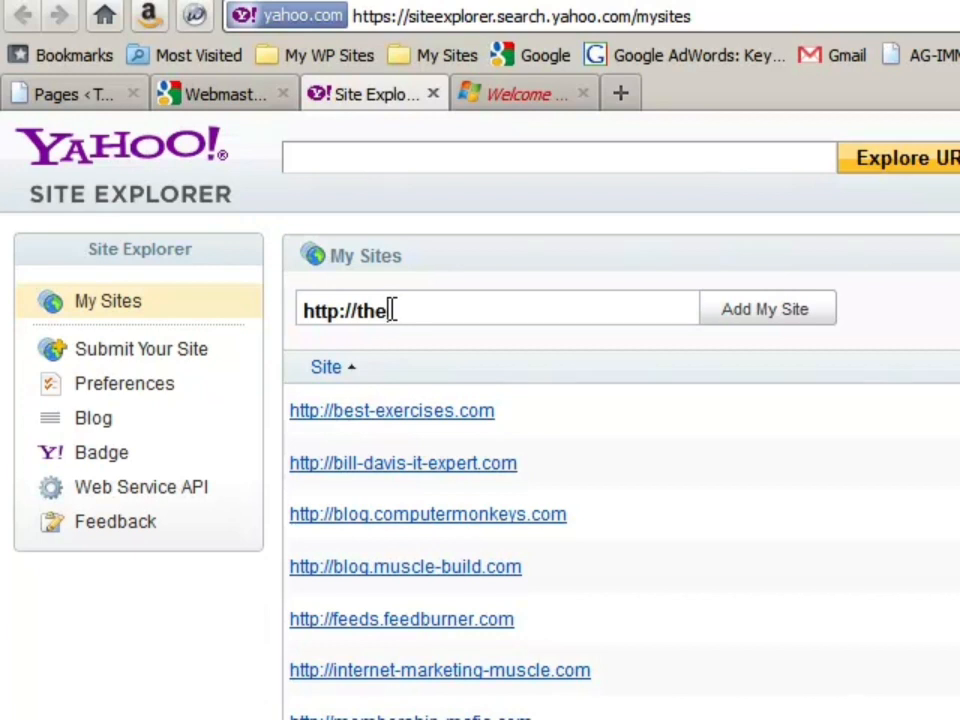
pyautogui.write('ultim')
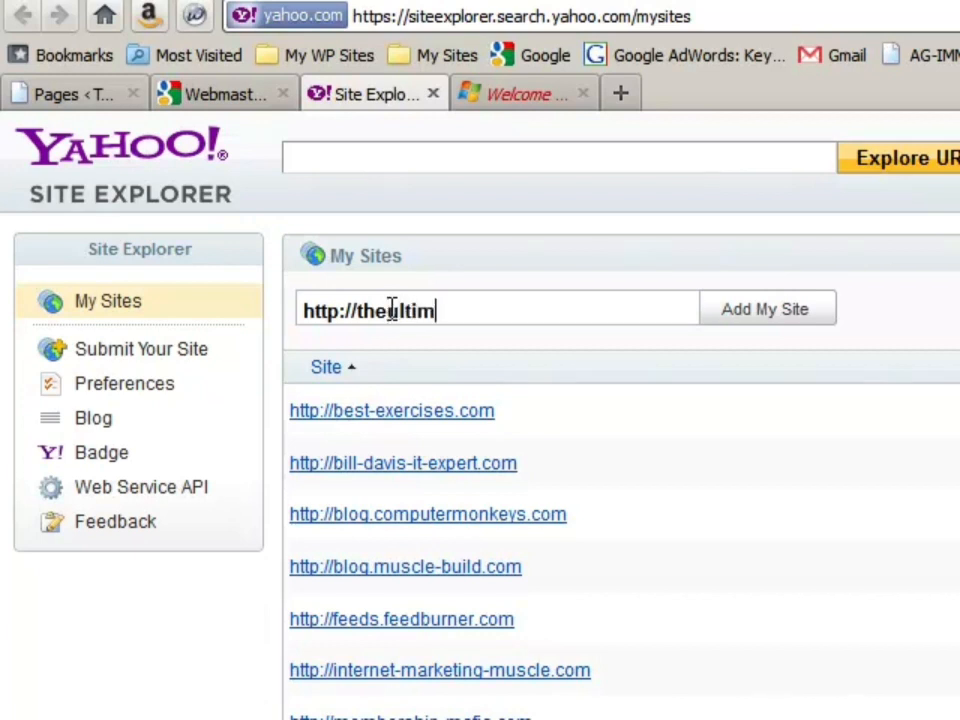
pyautogui.write('ateguidet')
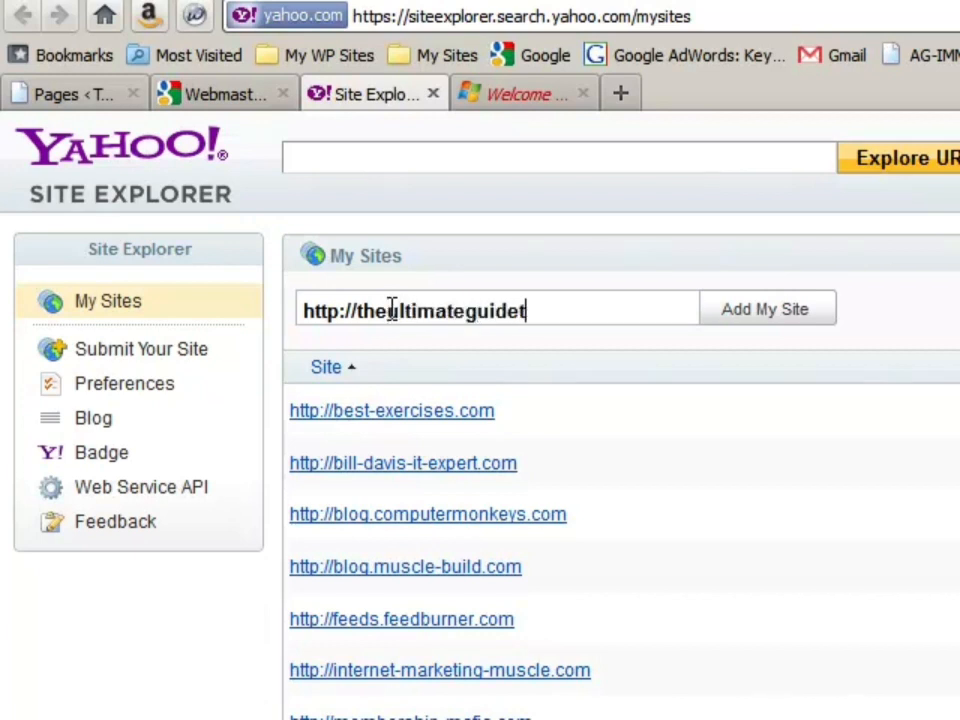
pyautogui.write('owordpress.c')
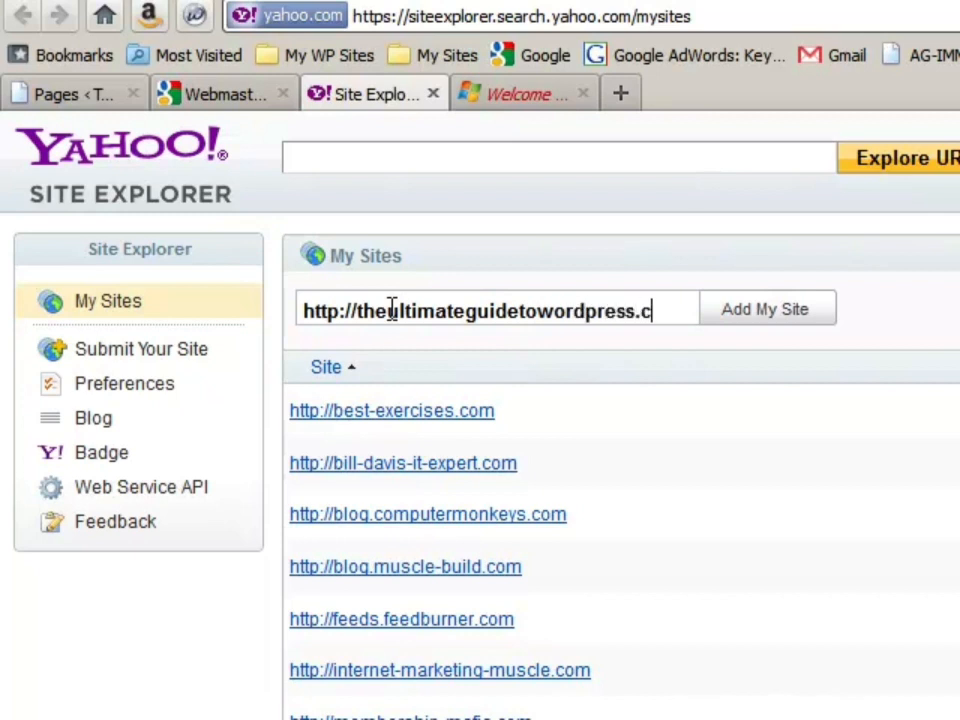
pyautogui.press('BackSpace')
pyautogui.write('net')
pyautogui.click(755, 326)
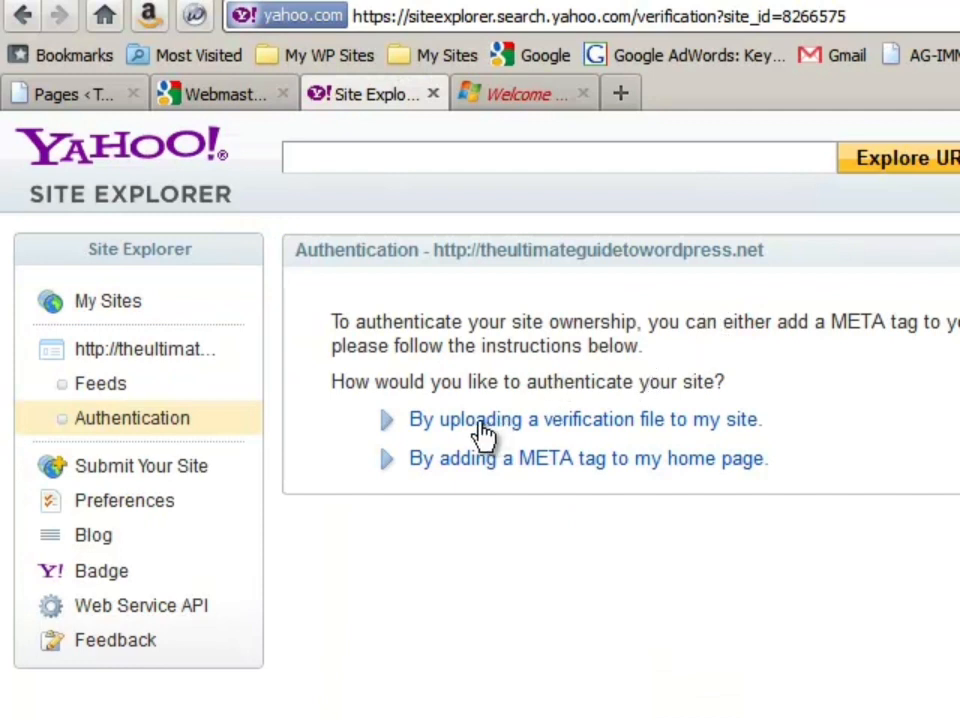
pyautogui.click(664, 432)
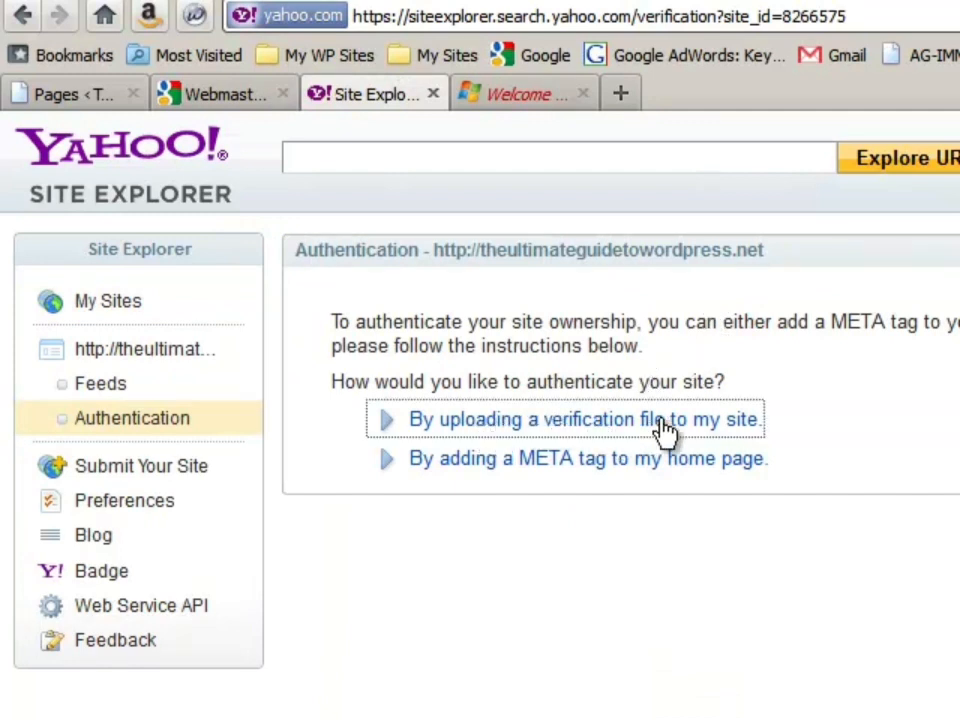
pyautogui.click(552, 490)
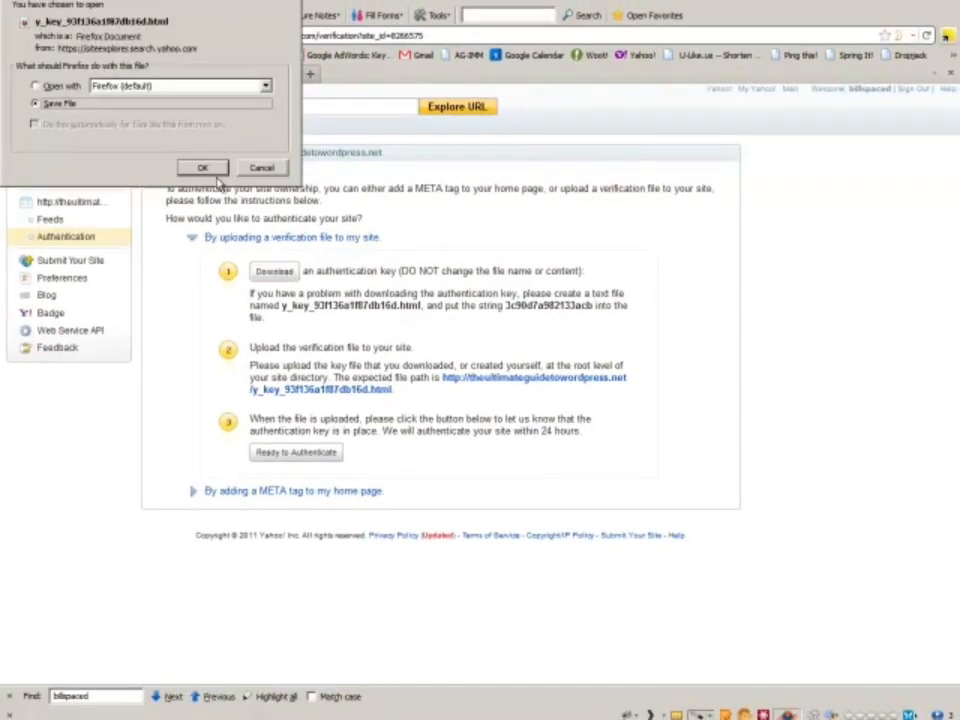
# Save the Yahoo y_key verification file and upload it to the site root via FileZilla
pyautogui.click(205, 169)
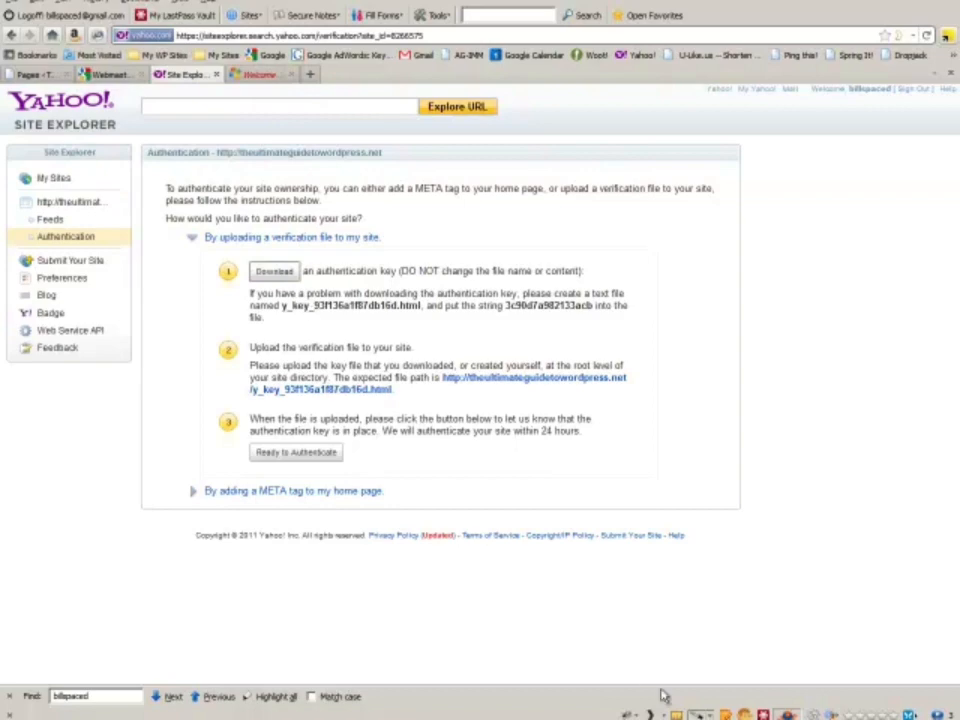
pyautogui.hotkey('alt', 'Tab')
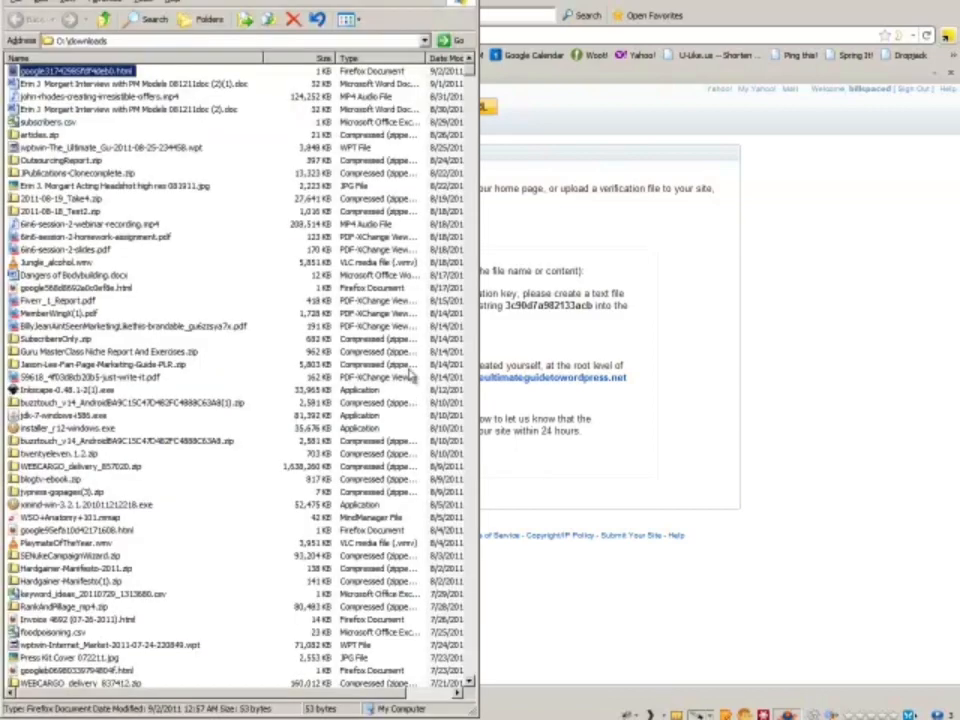
pyautogui.rightClick(305, 285)
pyautogui.click(343, 325)
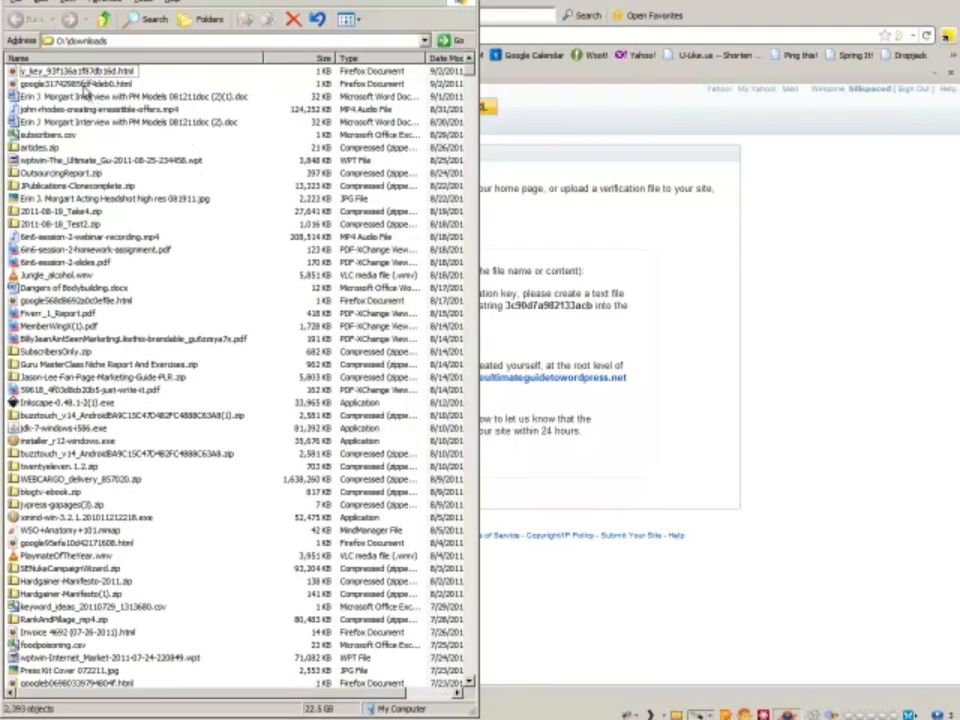
pyautogui.click(378, 718)
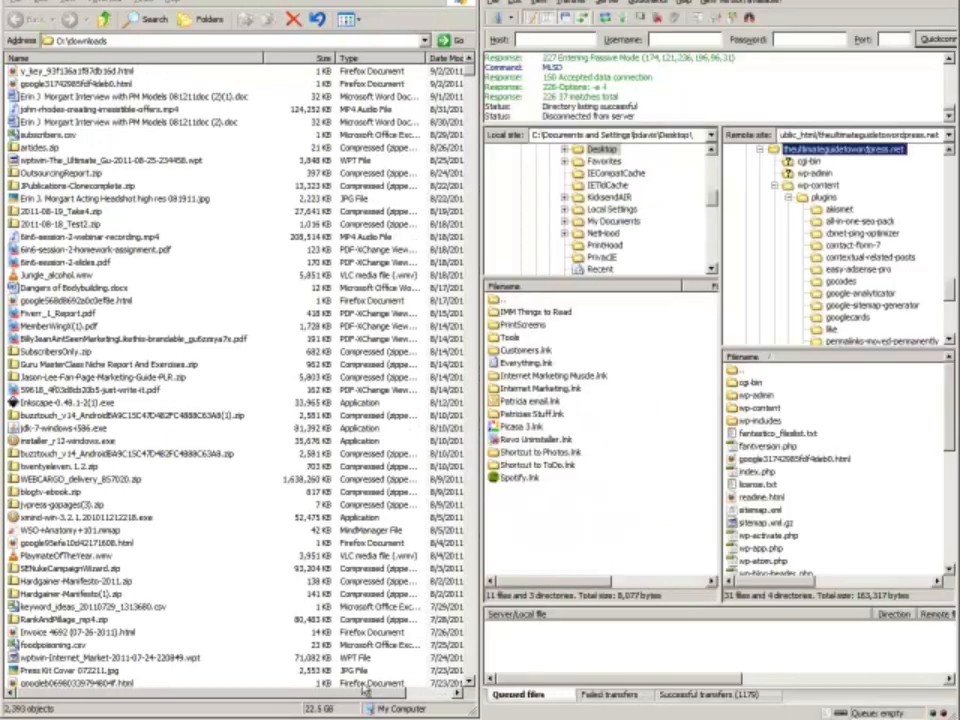
pyautogui.moveTo(68, 75); pyautogui.dragTo(853, 540)
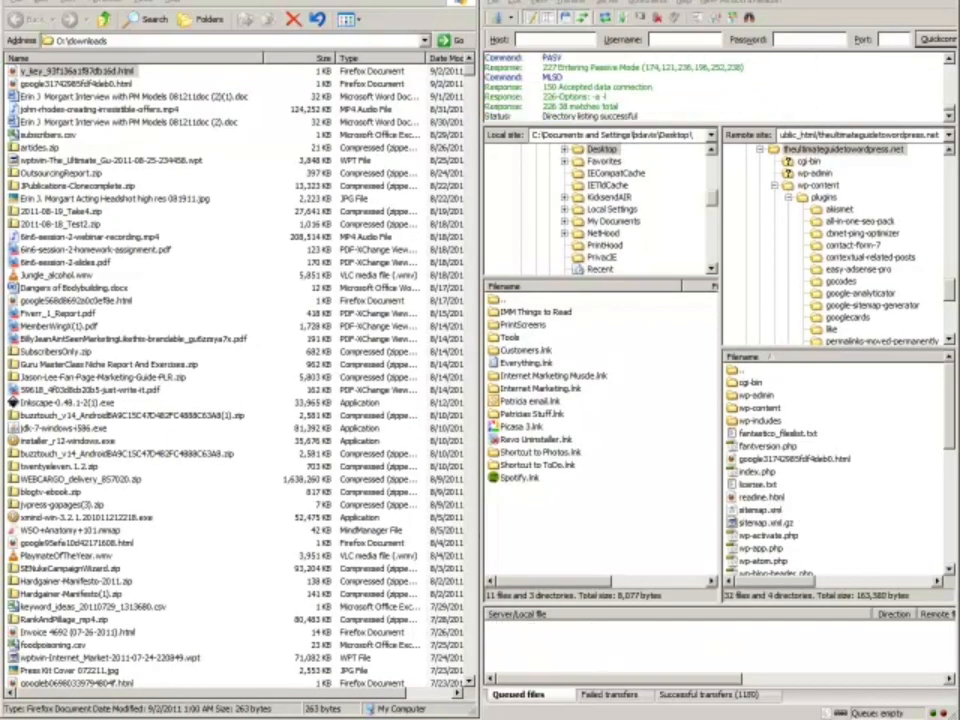
pyautogui.hotkey('alt', 'Tab')
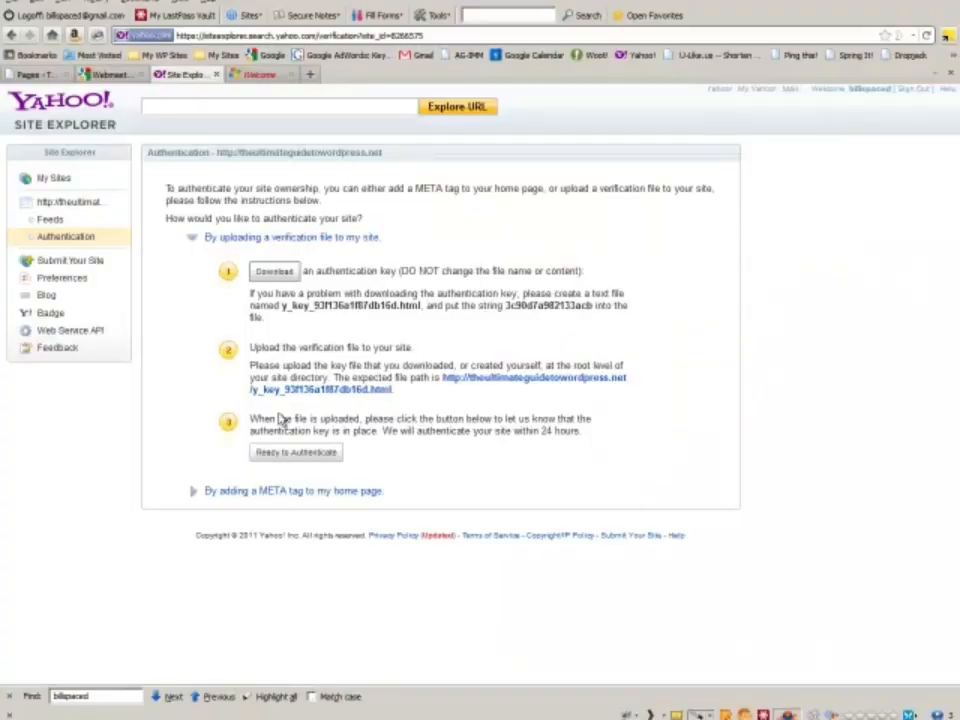
# Check the expected verification file address in a separate tab, then close that tab
pyautogui.middleClick(308, 397)
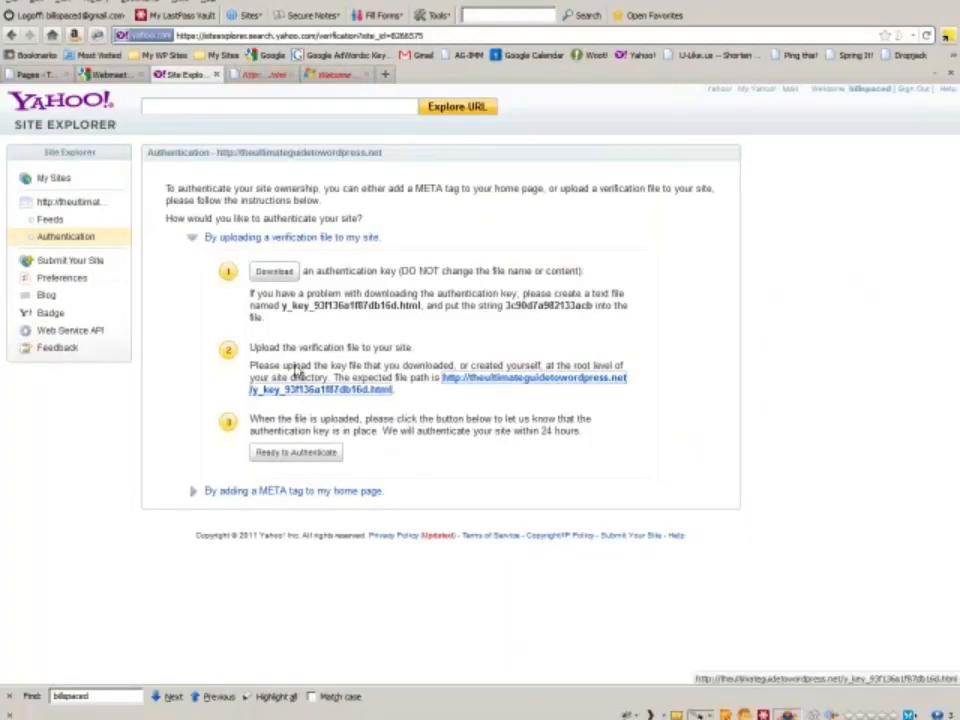
pyautogui.click(258, 76)
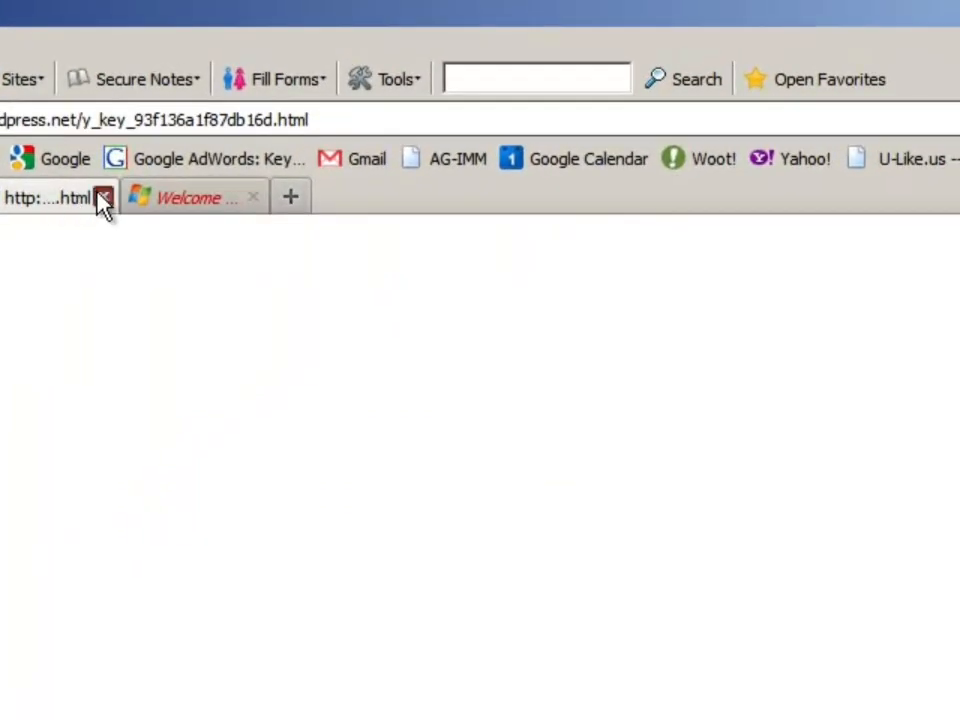
pyautogui.click(104, 199)
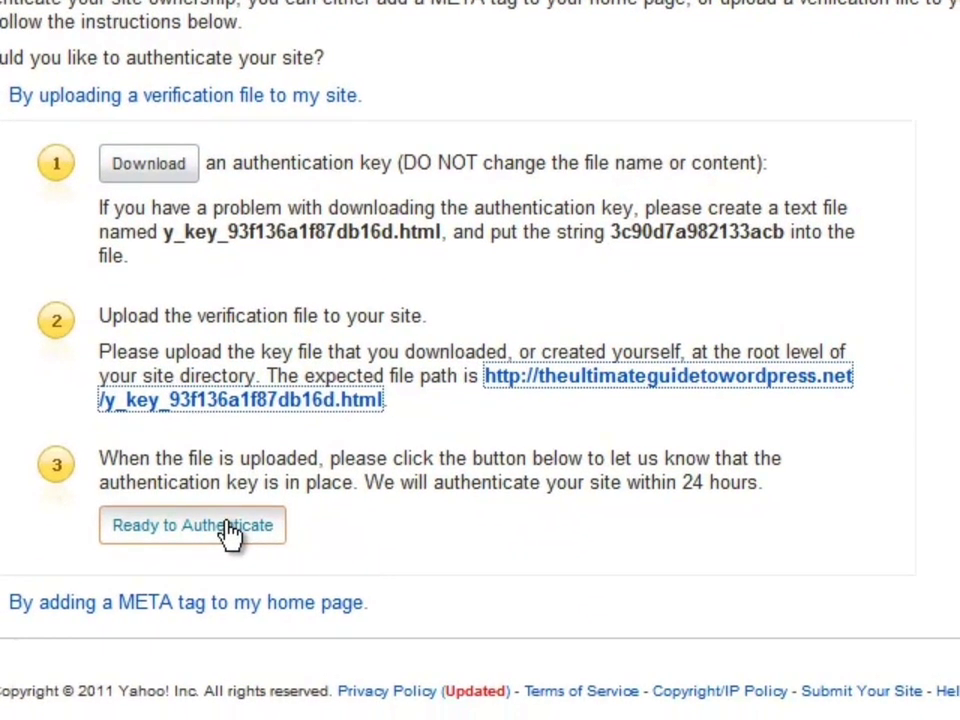
# Request authentication and select the authentication key string in the file-upload instructions
pyautogui.click(228, 533)
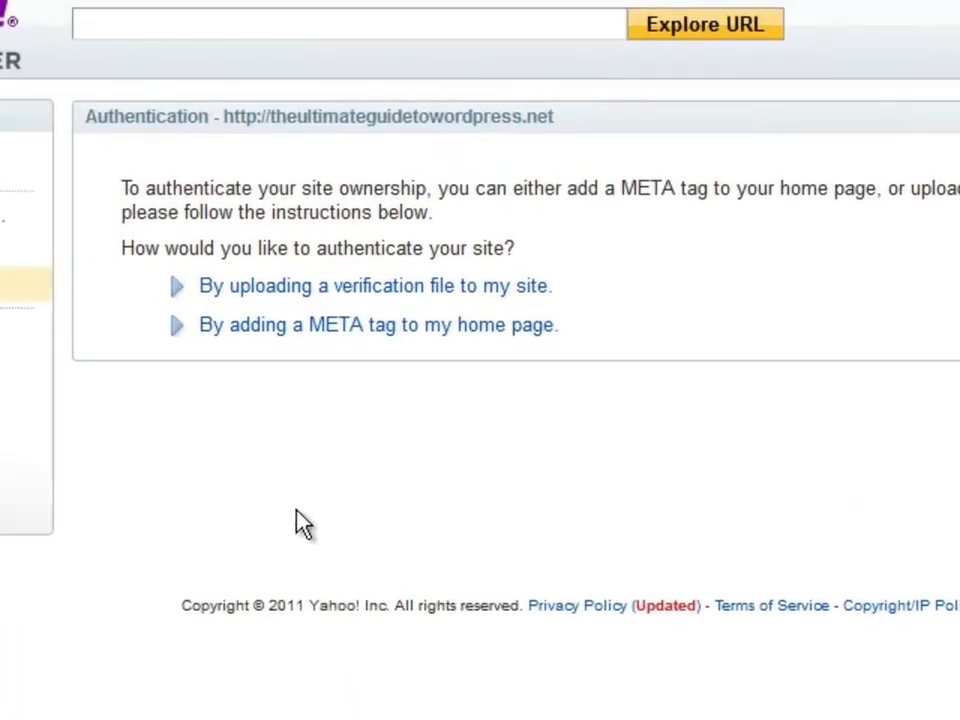
pyautogui.click(295, 299)
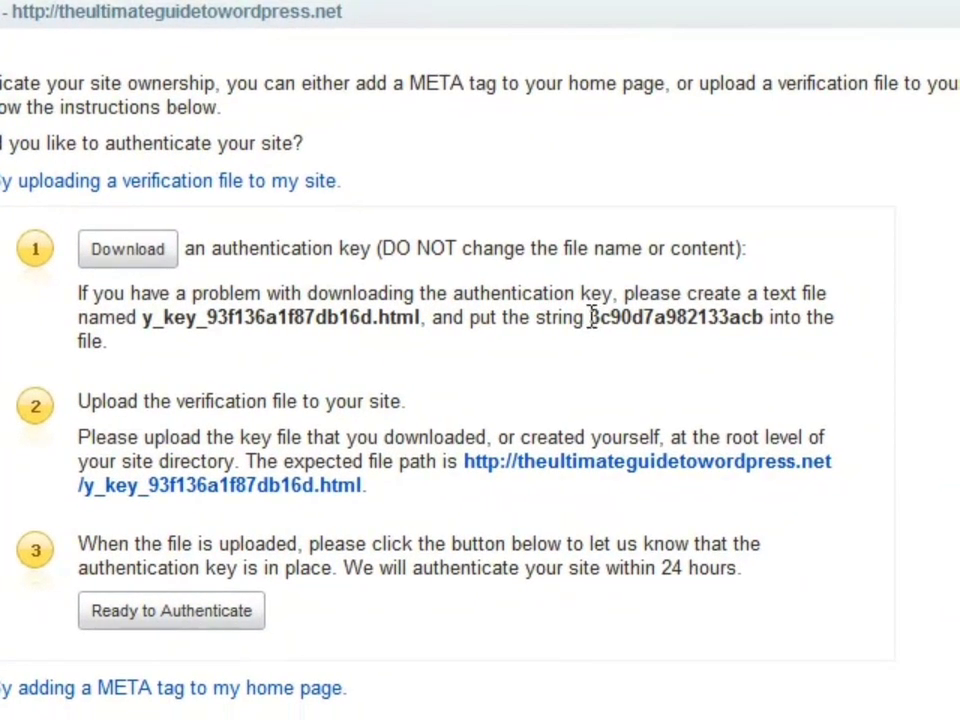
pyautogui.moveTo(803, 423); pyautogui.dragTo(842, 422)
pyautogui.moveTo(630, 318); pyautogui.dragTo(764, 318)
pyautogui.hotkey('ctrl', 'c')
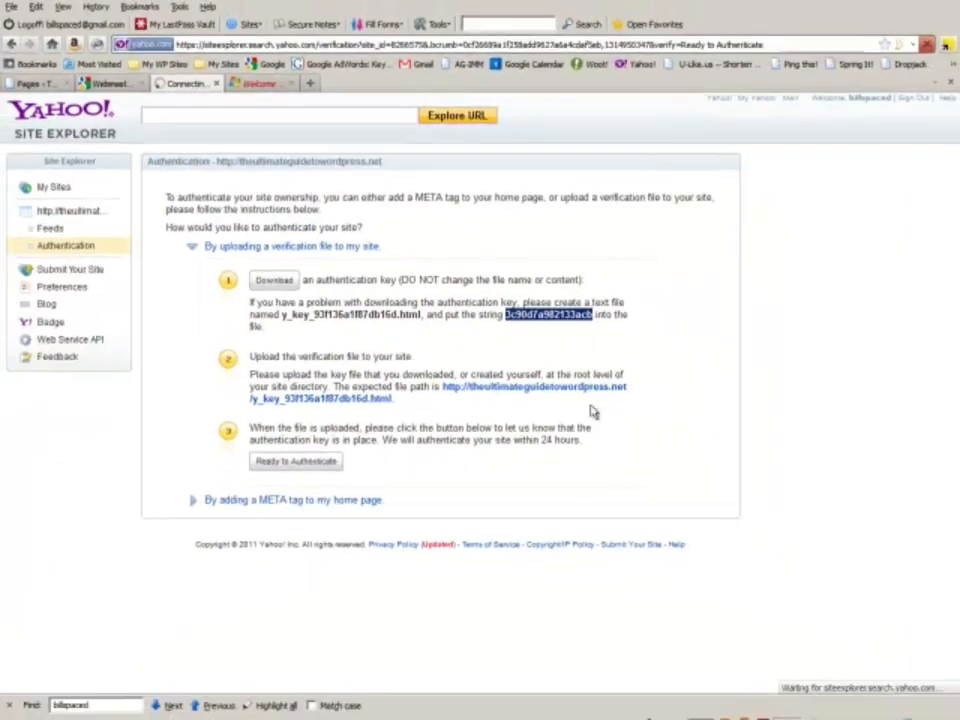
pyautogui.click(674, 716)
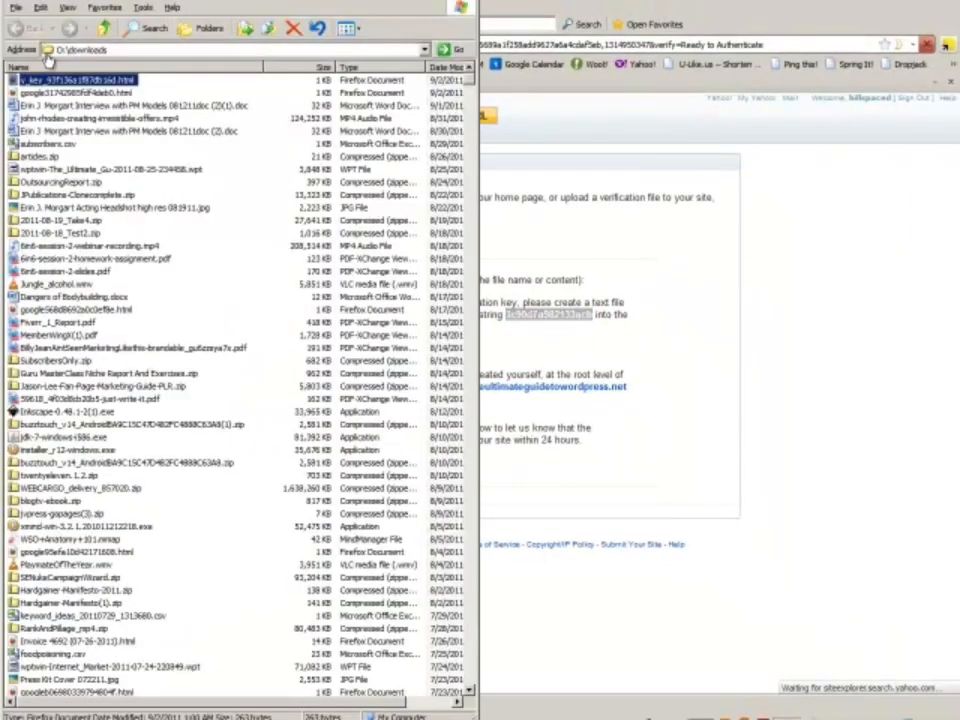
# Open the y_key HTML file from D:\downloads with Edit with Notepad++
pyautogui.rightClick(68, 79)
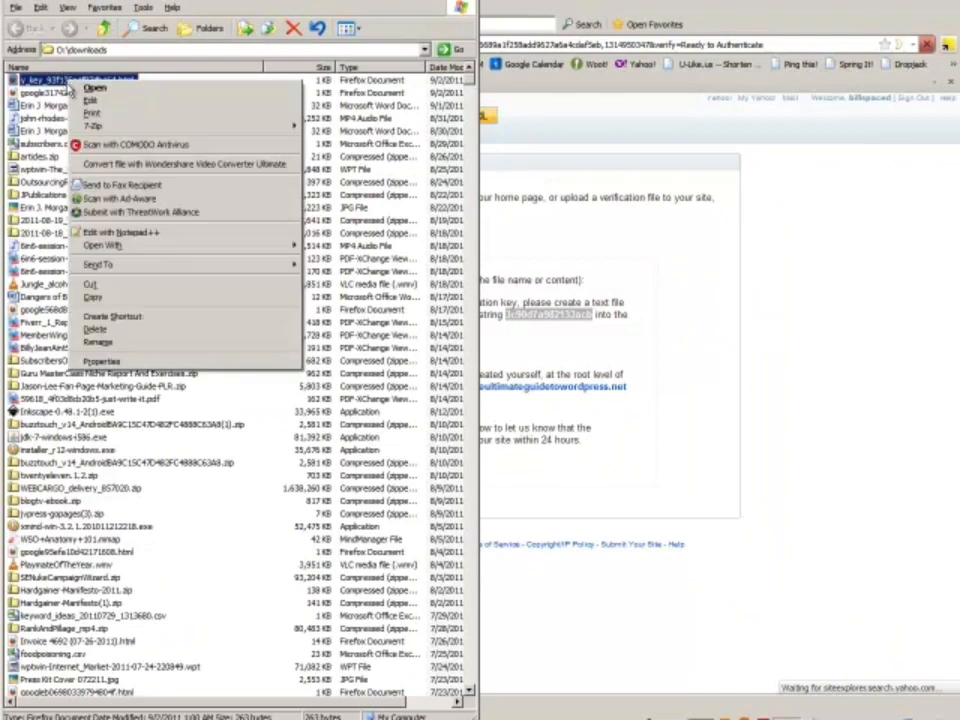
pyautogui.click(158, 233)
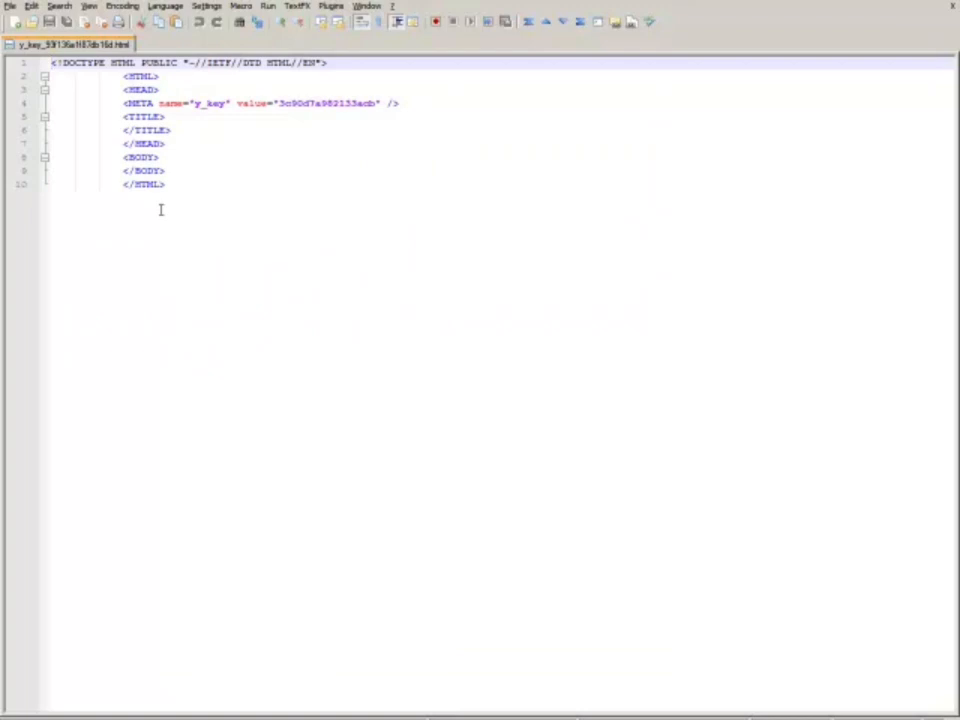
# Paste the authentication key right after the <BODY> tag of the y_key file
pyautogui.click(164, 157)
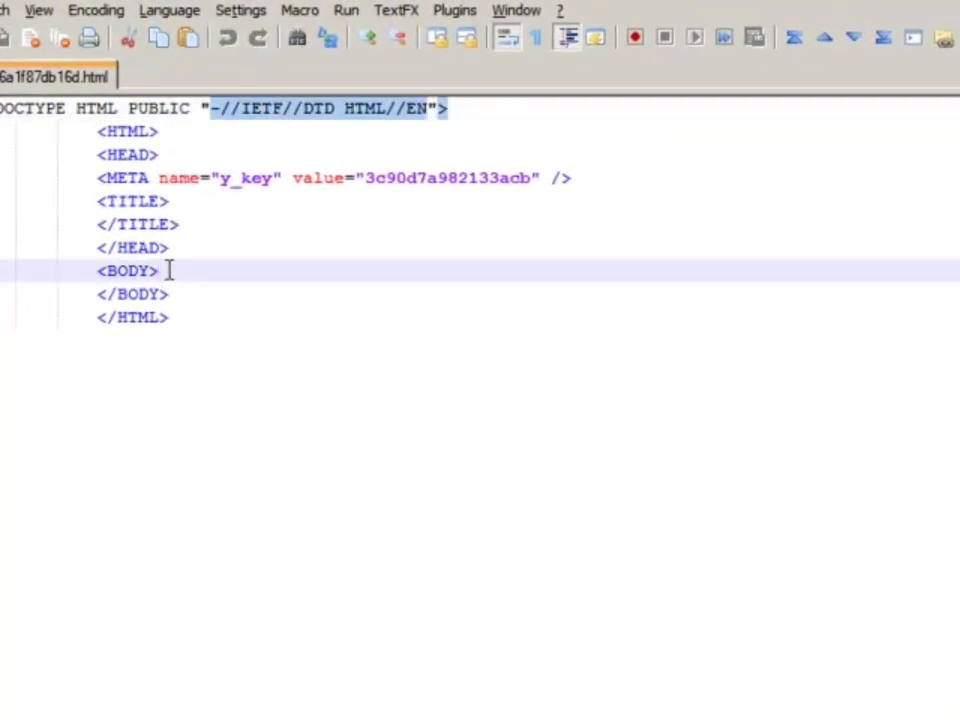
pyautogui.hotkey('ctrl', 'v')
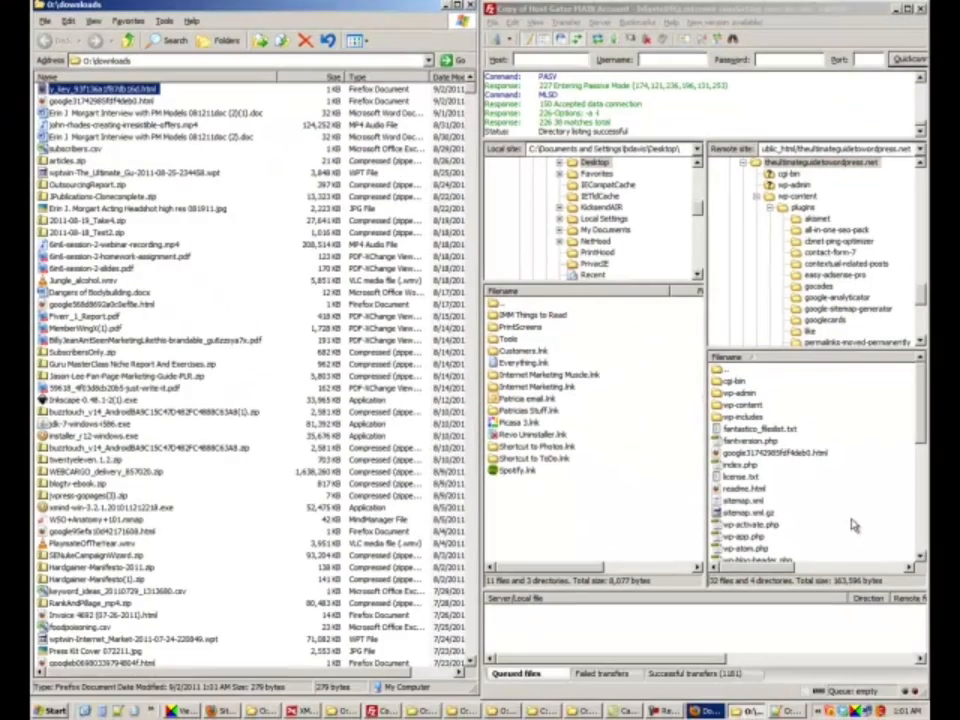
# Download the y_key file from the server in FileZilla and check its contents in Firefox
pyautogui.click(920, 548)
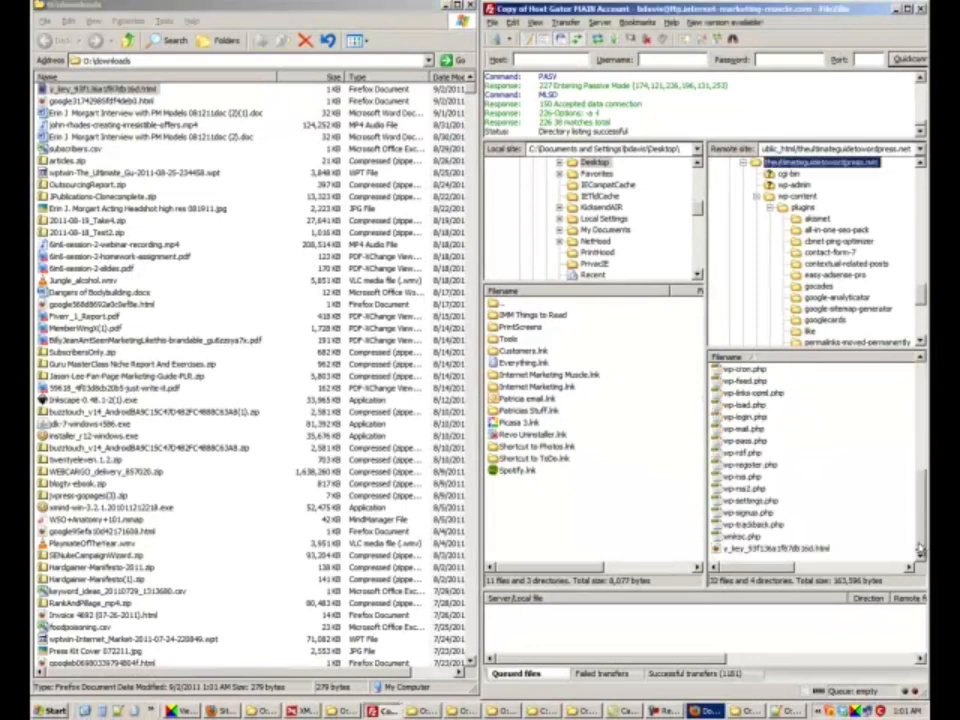
pyautogui.doubleClick(818, 550)
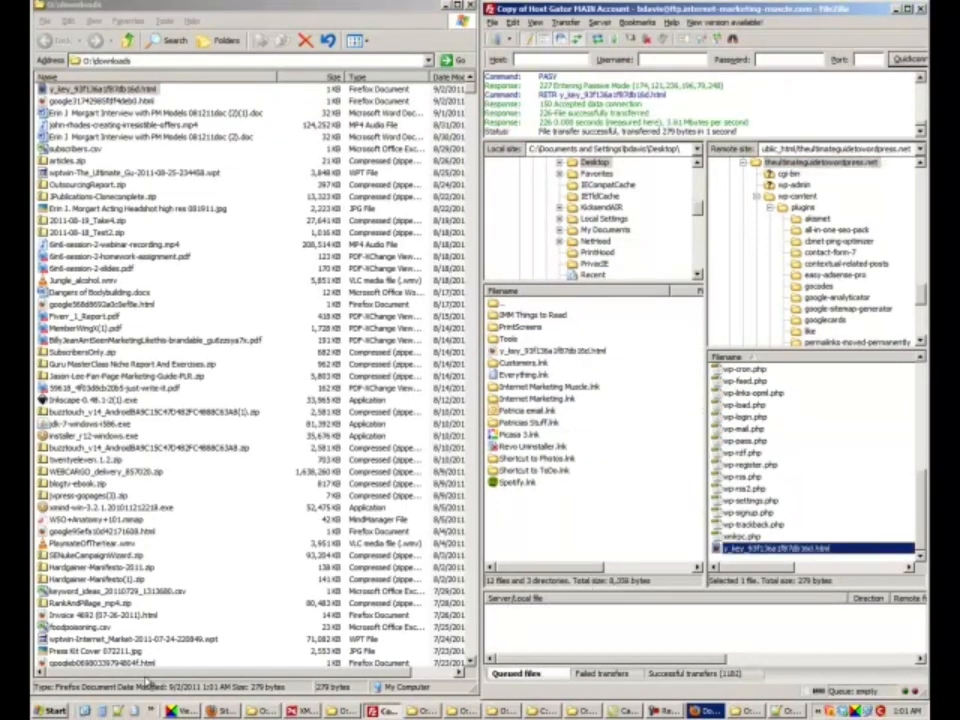
pyautogui.click(88, 709)
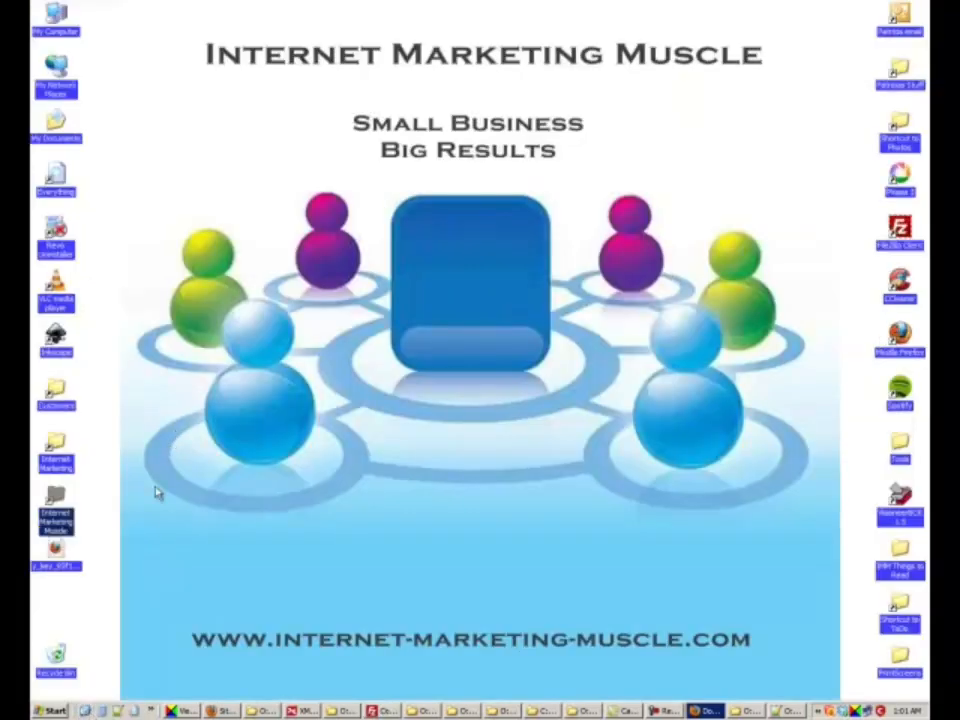
pyautogui.doubleClick(62, 566)
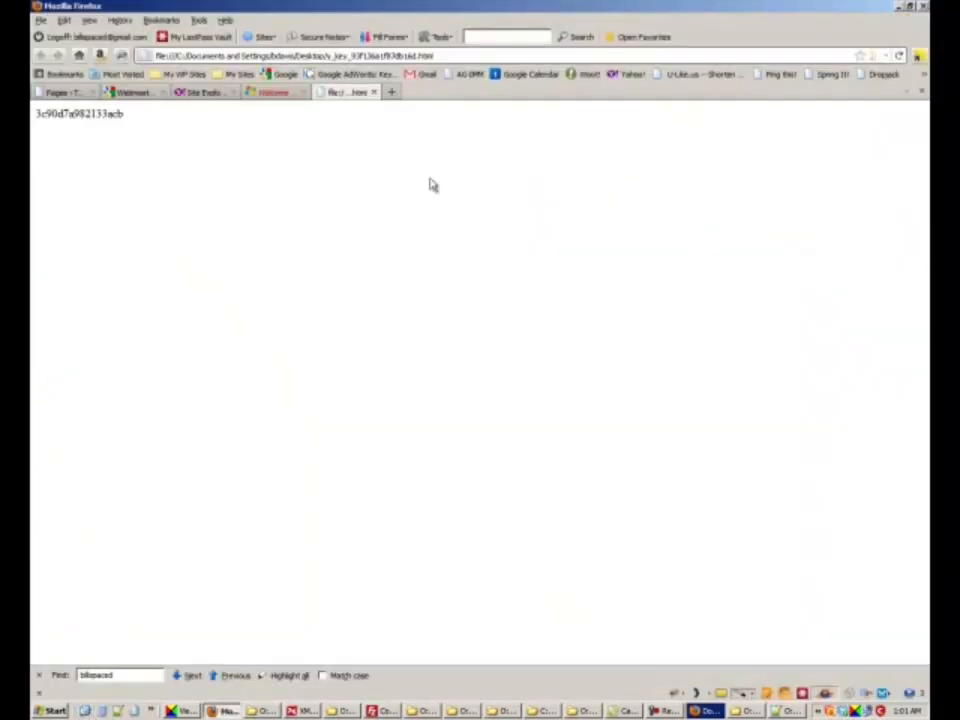
pyautogui.click(374, 92)
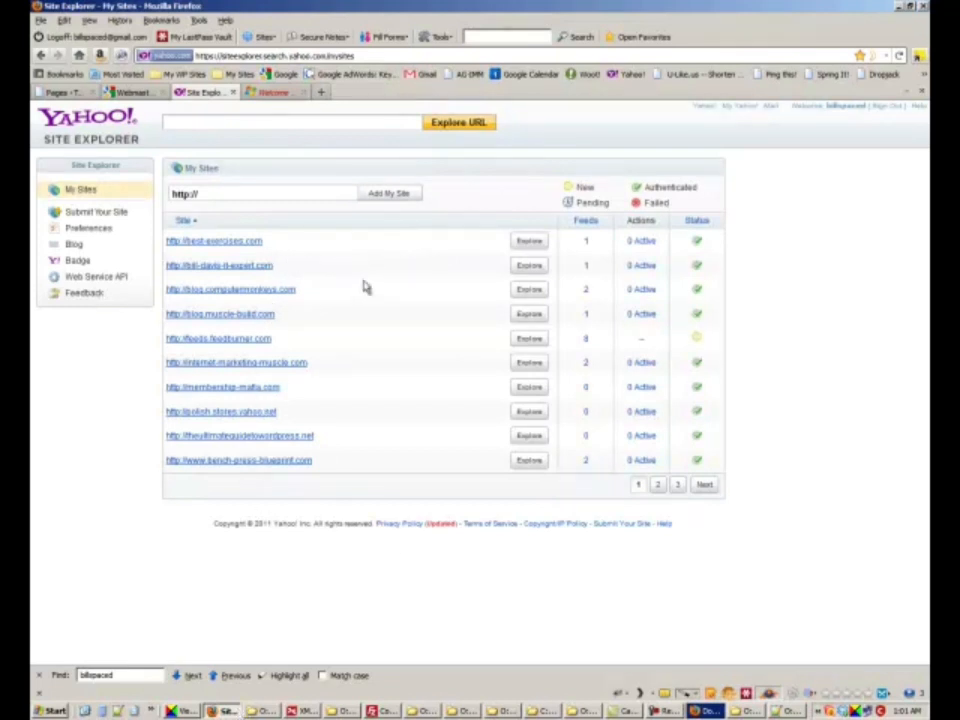
# Open theultimateguidetowordpress.net in My Sites, confirm it reads Verified, and load its Feeds list
pyautogui.click(296, 438)
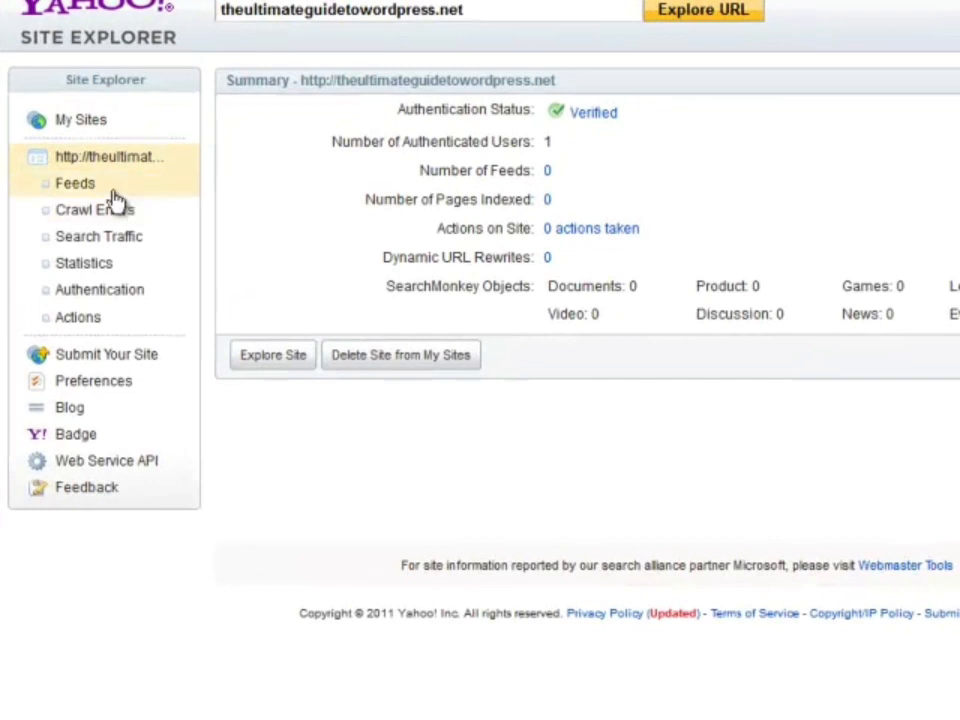
pyautogui.click(70, 190)
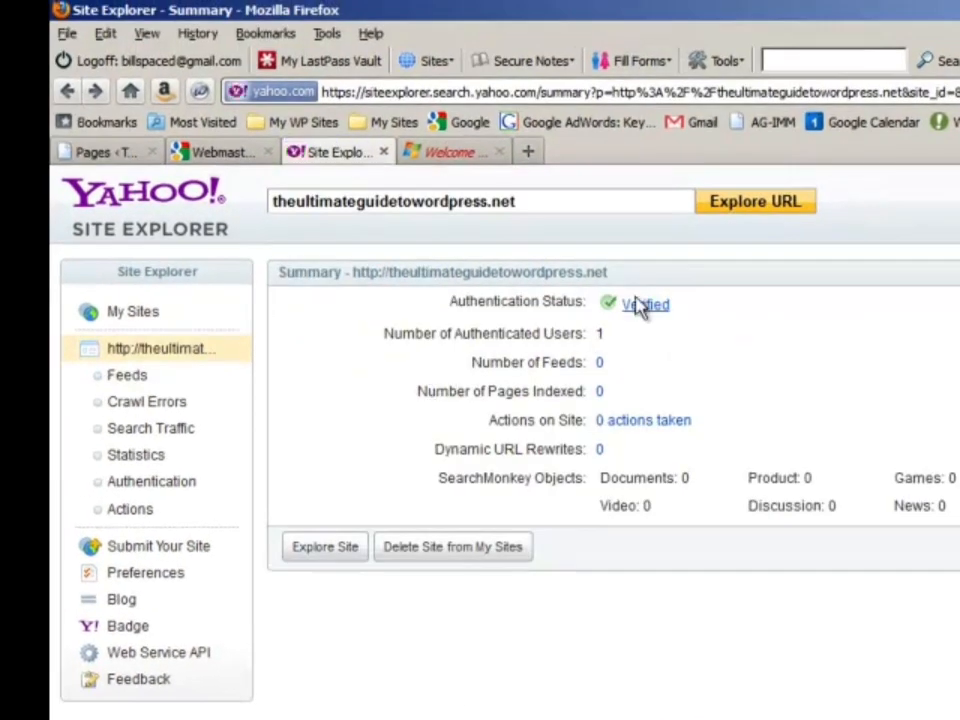
pyautogui.click(138, 379)
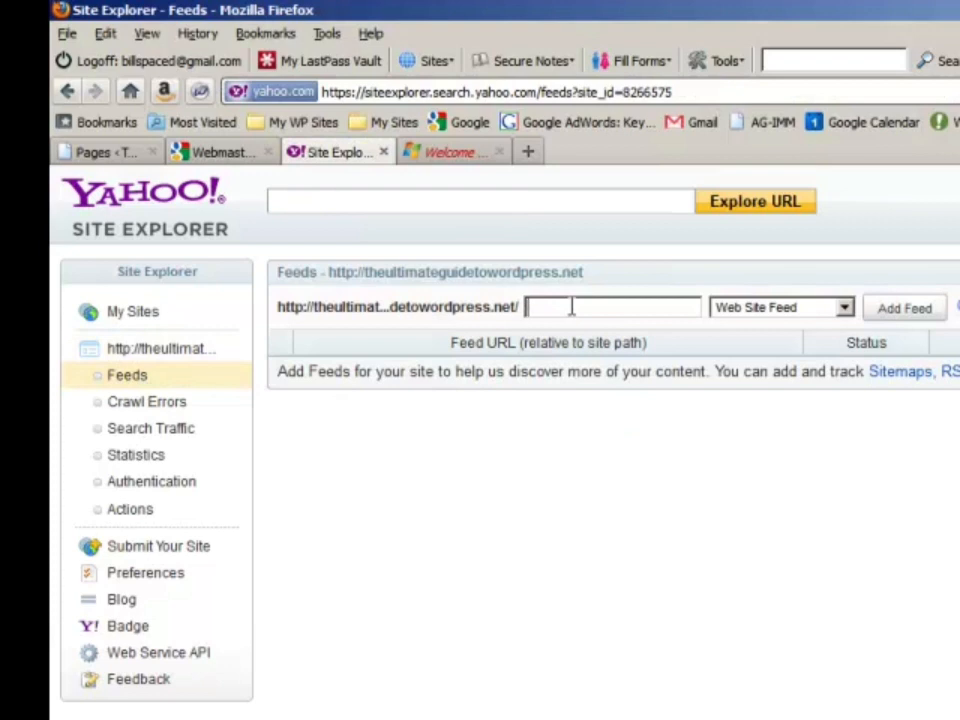
# Enter sitemap.xml as a Web Site Feed and add it to the site's feeds
pyautogui.write('sitemap')
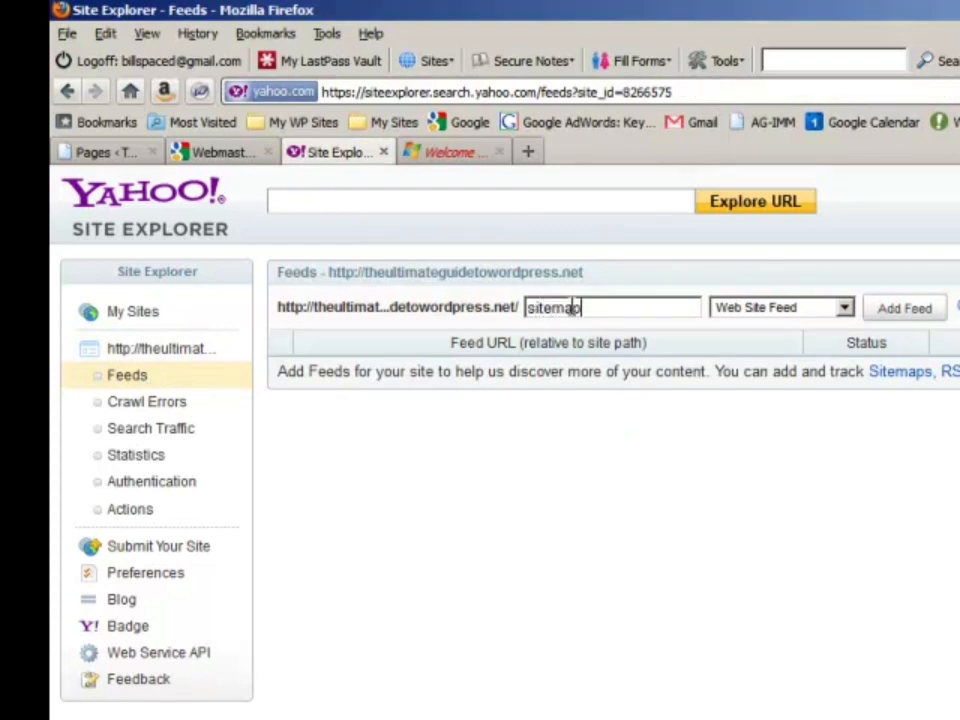
pyautogui.write('.xml')
pyautogui.click(796, 312)
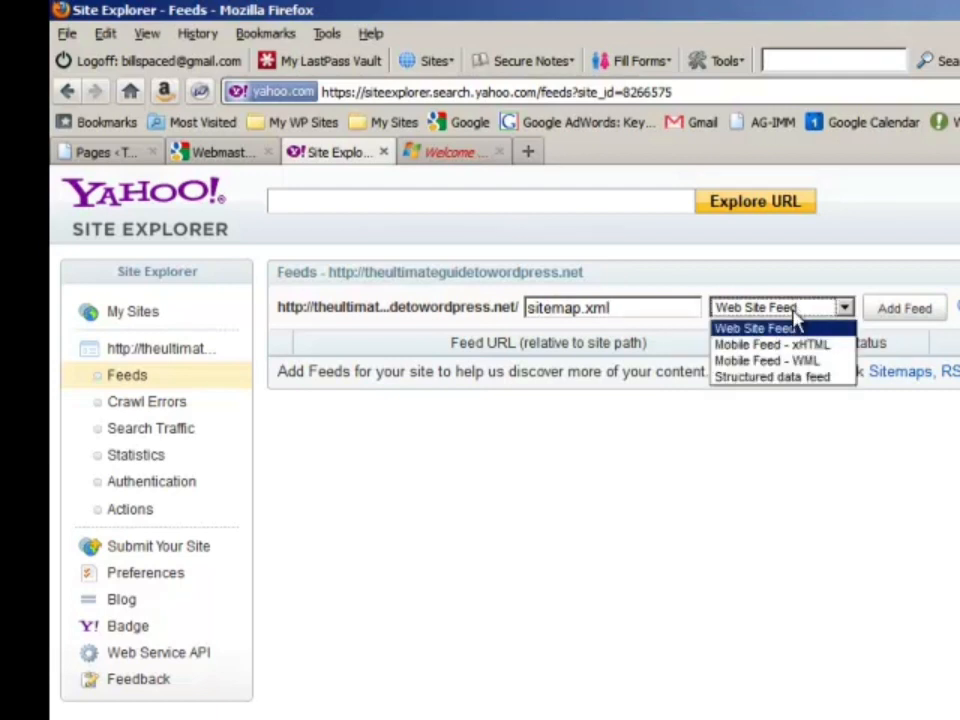
pyautogui.click(797, 317)
pyautogui.click(927, 314)
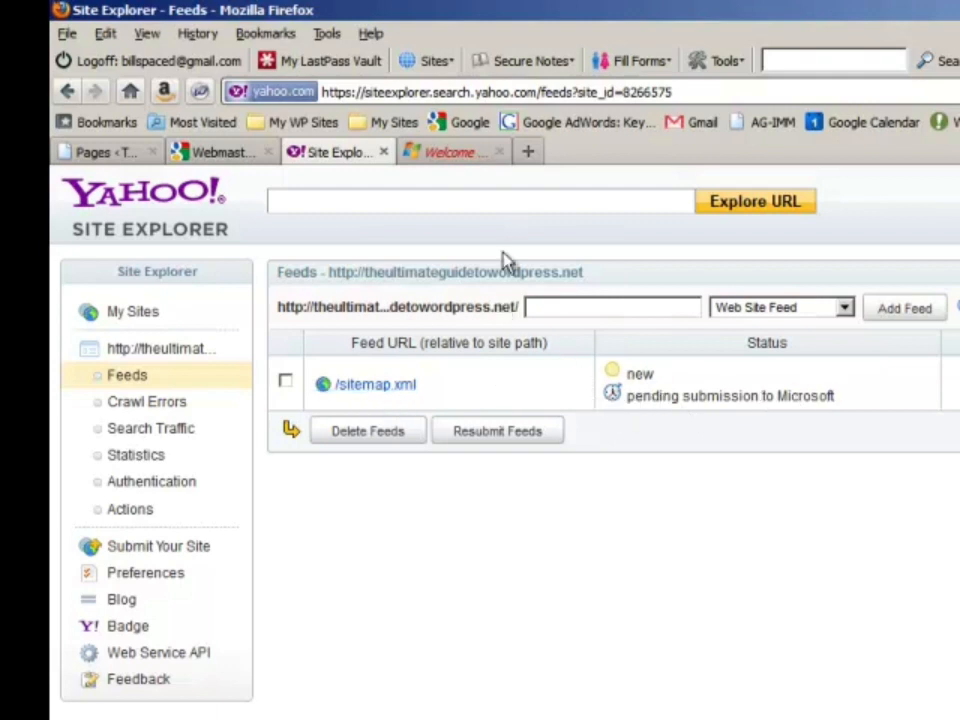
# Close the Bing sign-in, Site Explorer and Webmaster Tools browser tabs
pyautogui.click(472, 158)
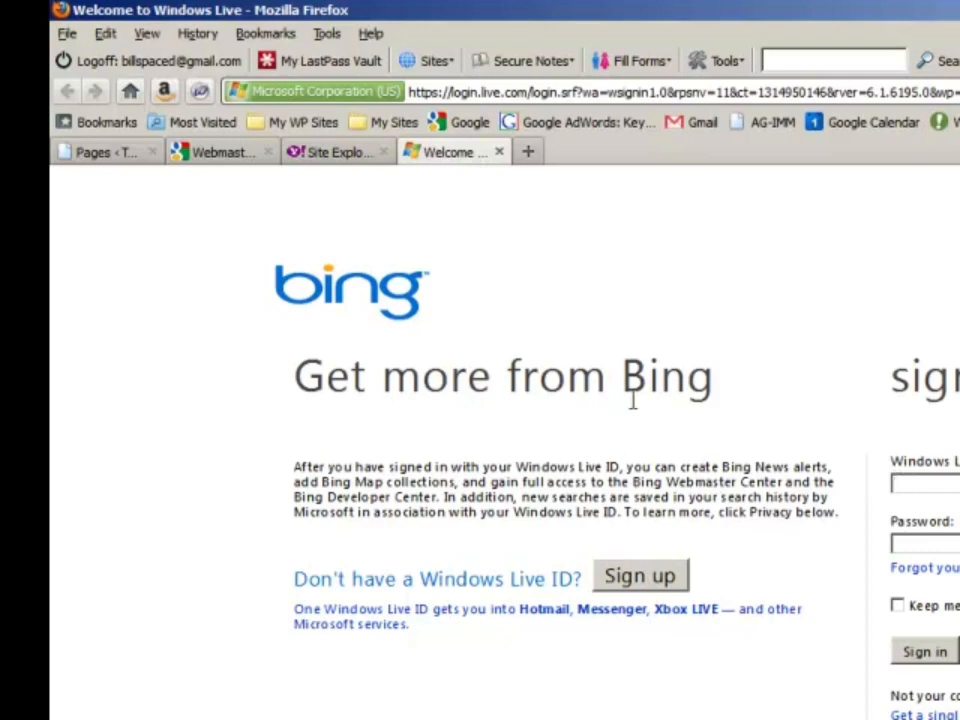
pyautogui.click(500, 153)
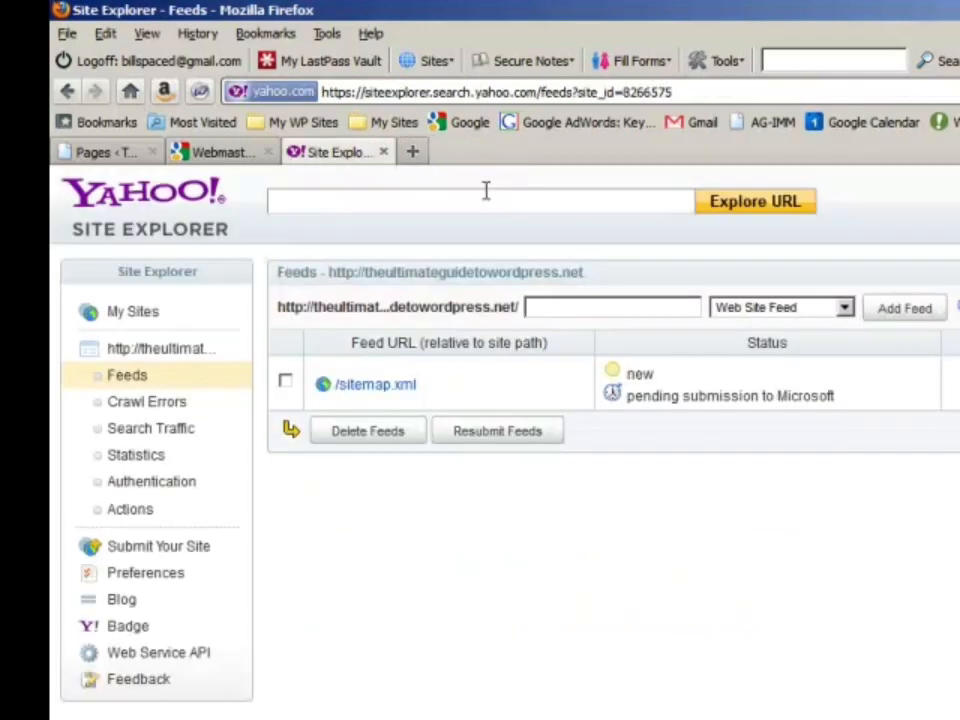
pyautogui.click(383, 152)
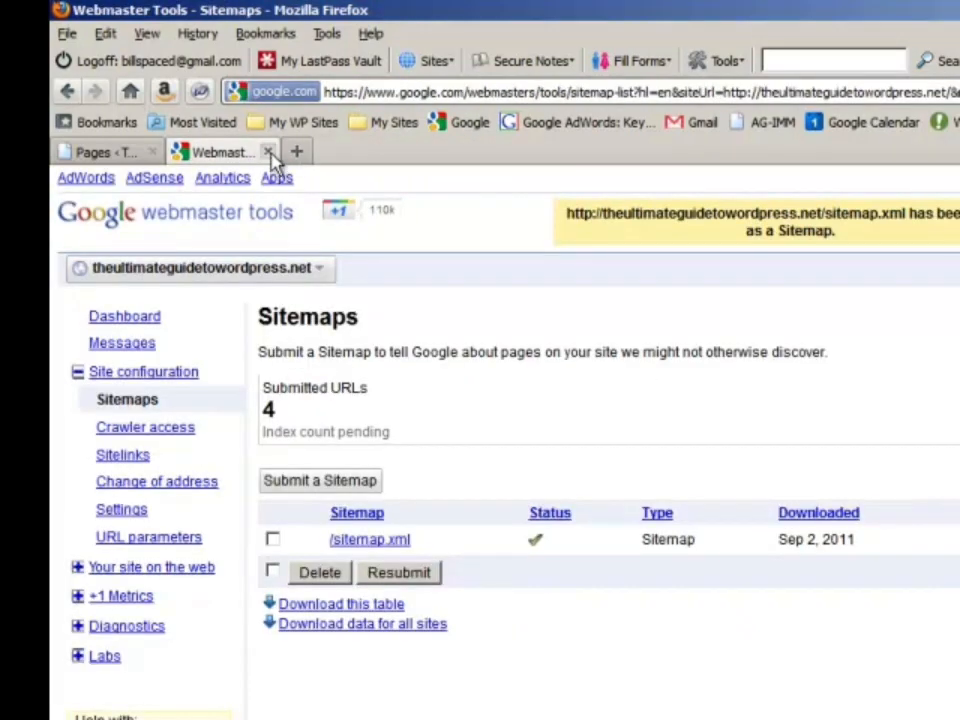
pyautogui.click(268, 152)
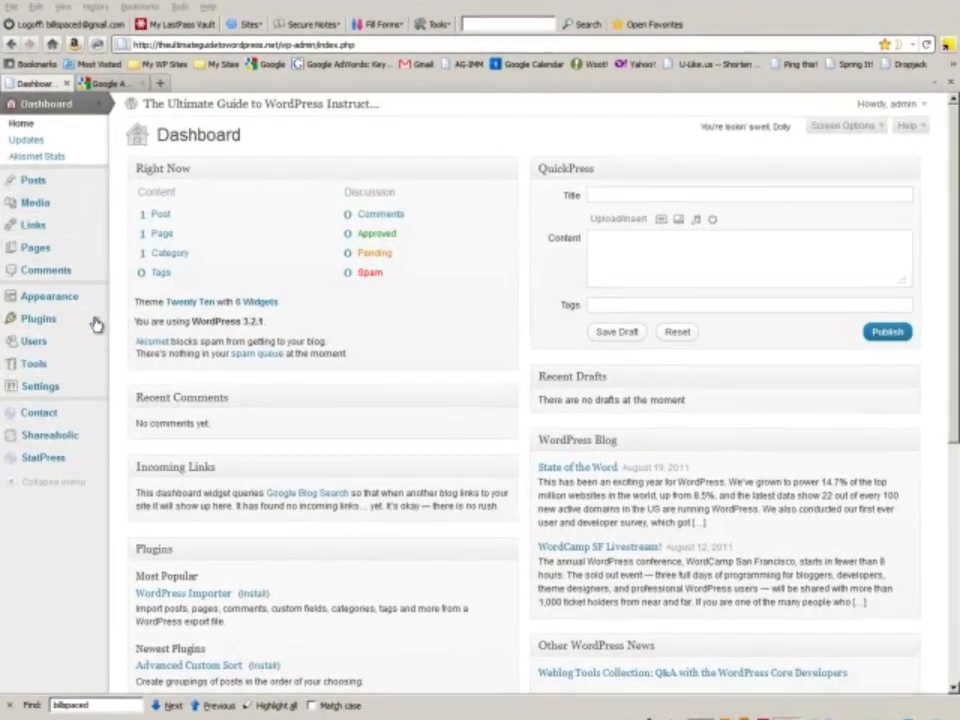
# Go to Plugins > Installed Plugins and open the Easy AdSense Pro Settings
pyautogui.click(96, 319)
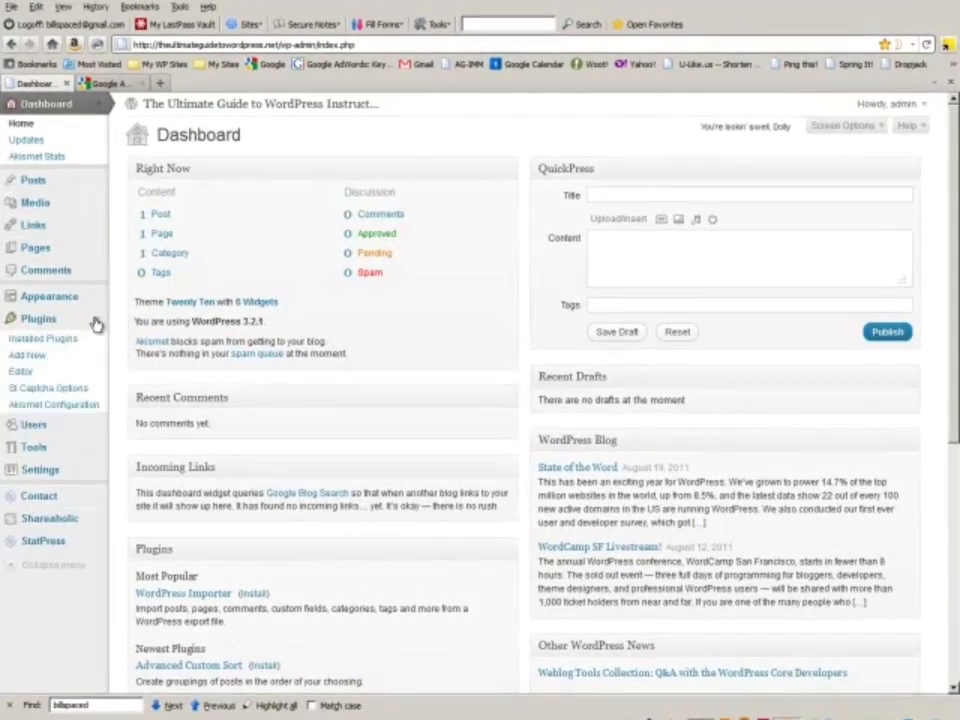
pyautogui.click(52, 340)
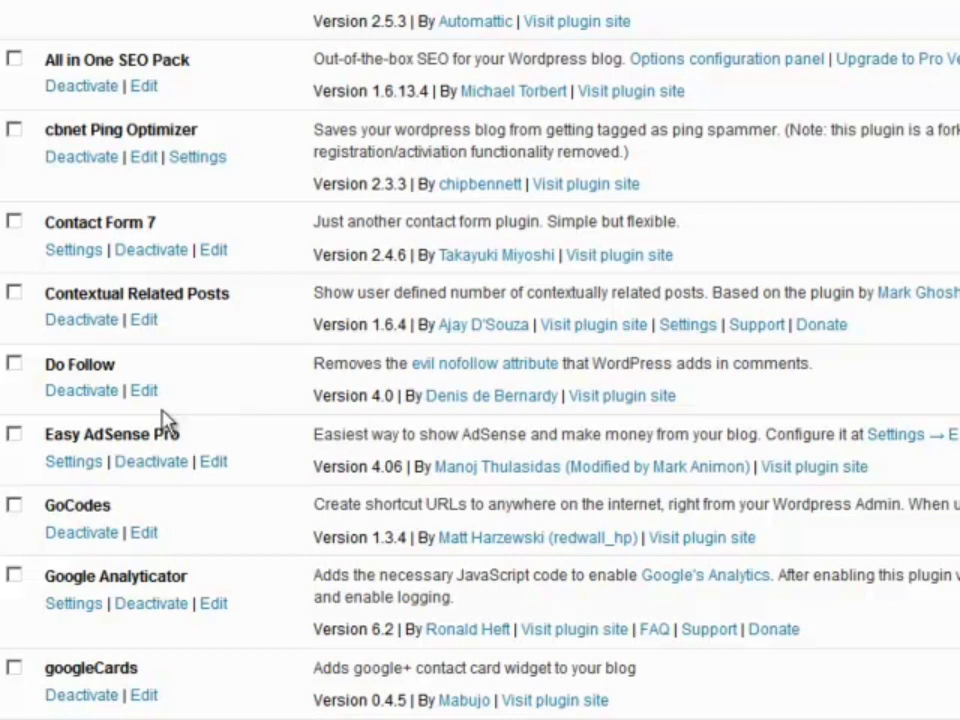
pyautogui.click(73, 464)
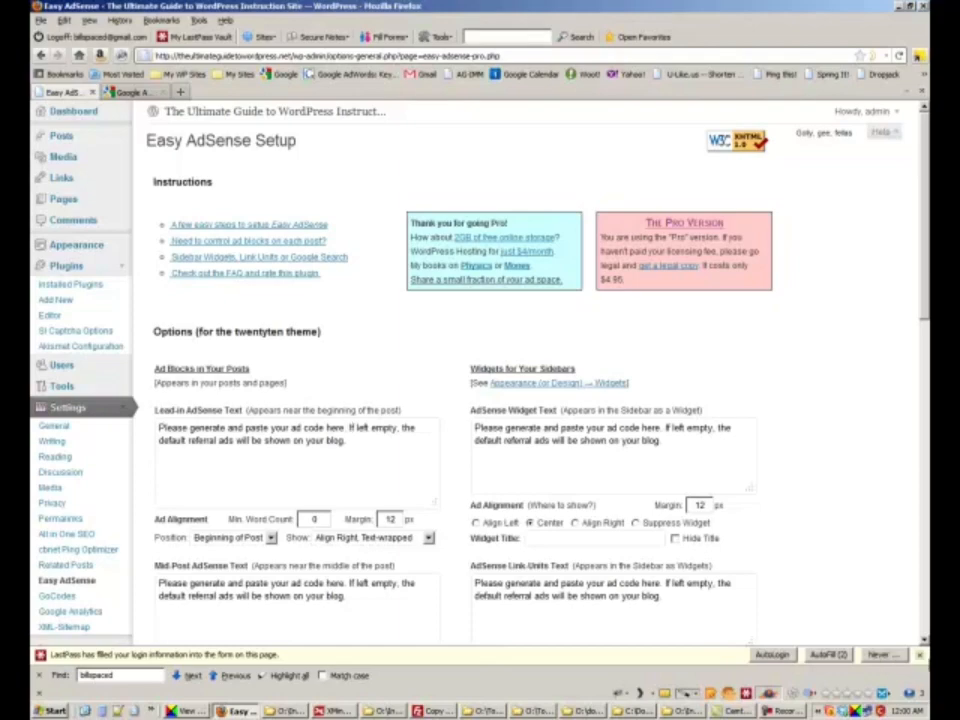
# Dismiss the password prompt and select the Mid-Post and Post Lead-out placeholder text
pyautogui.click(920, 656)
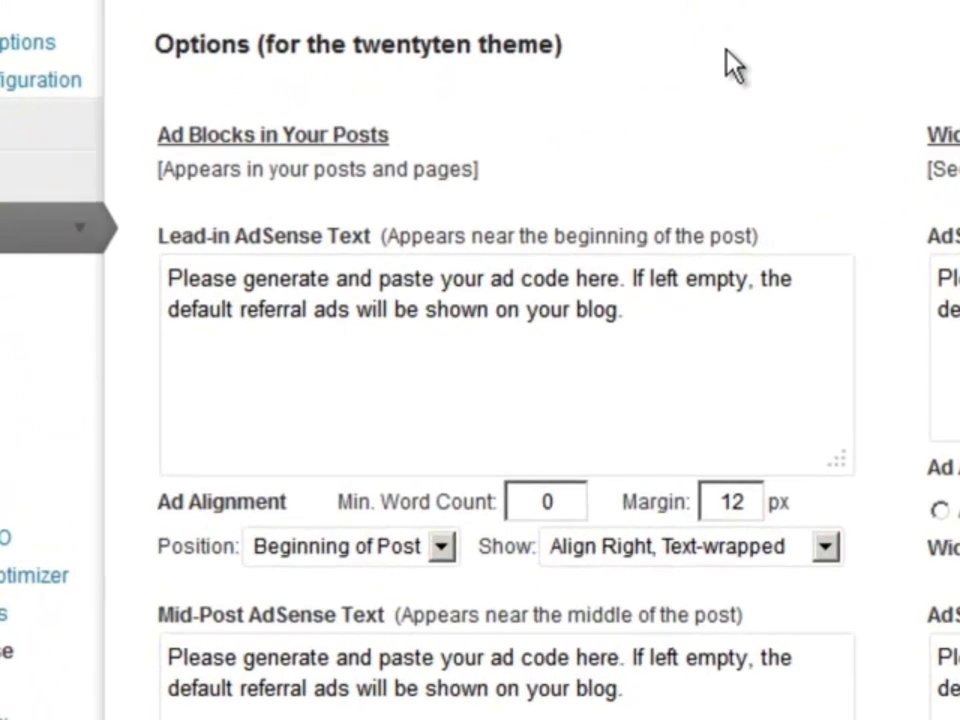
pyautogui.scroll(-2, 735, 65)
pyautogui.scroll(-2, 726, 48)
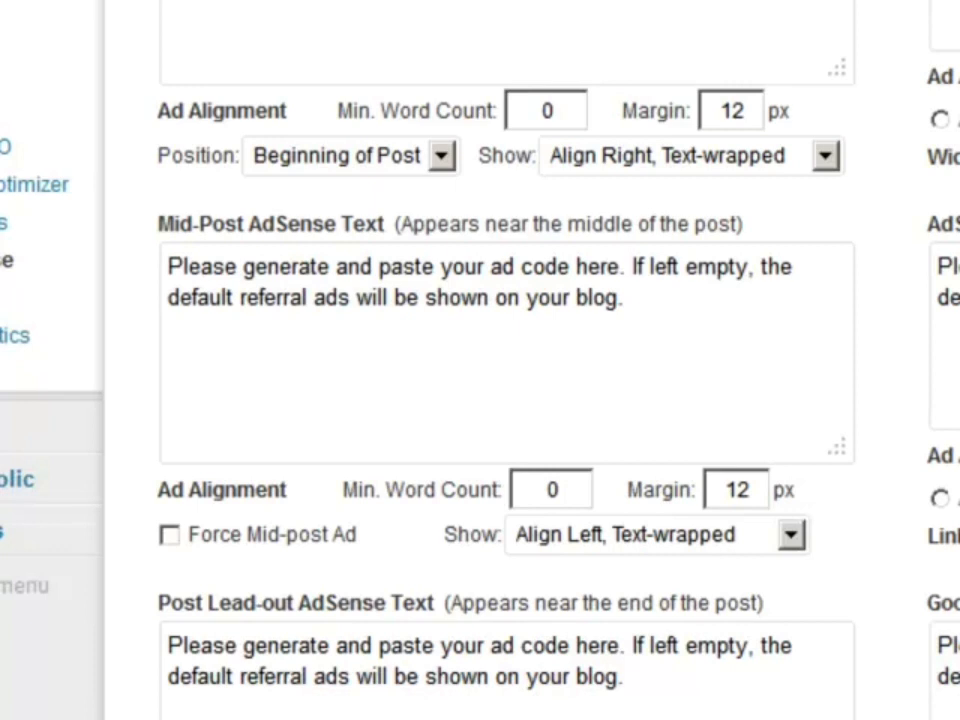
pyautogui.moveTo(632, 321); pyautogui.dragTo(152, 253)
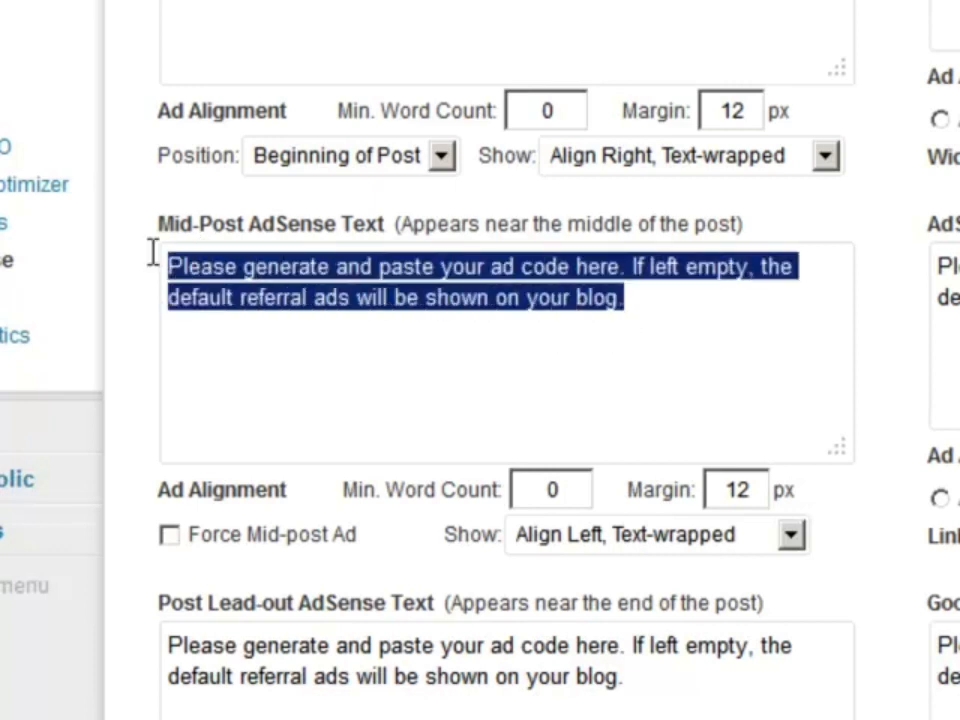
pyautogui.moveTo(643, 690); pyautogui.dragTo(160, 655)
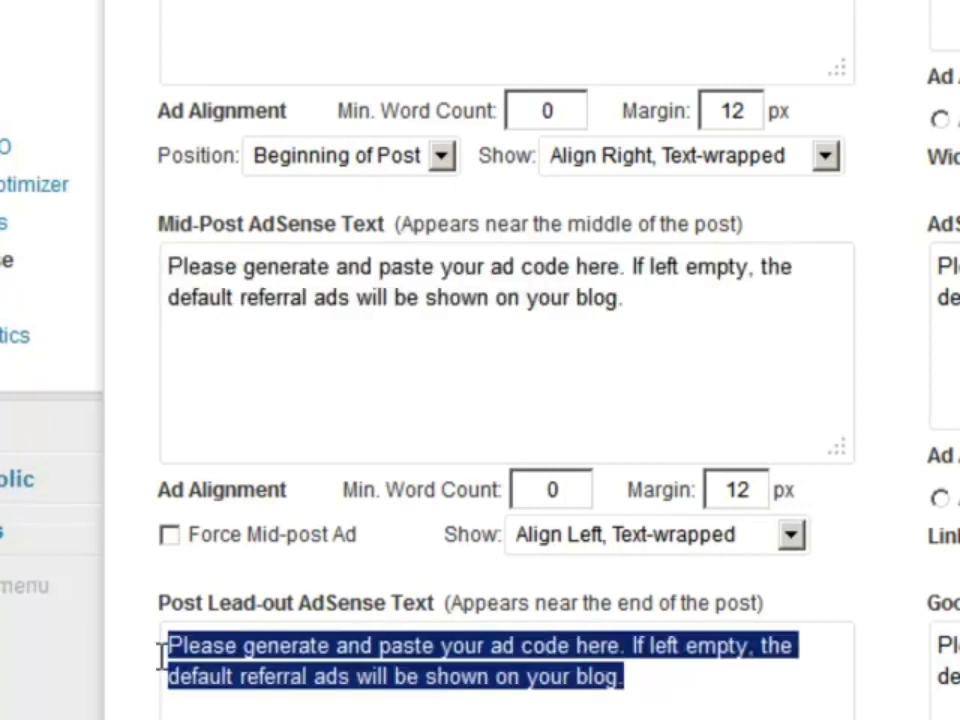
# Scroll through the remaining Easy AdSense options and switch to the Google AdSense page
pyautogui.scroll(-6, 778, 703)
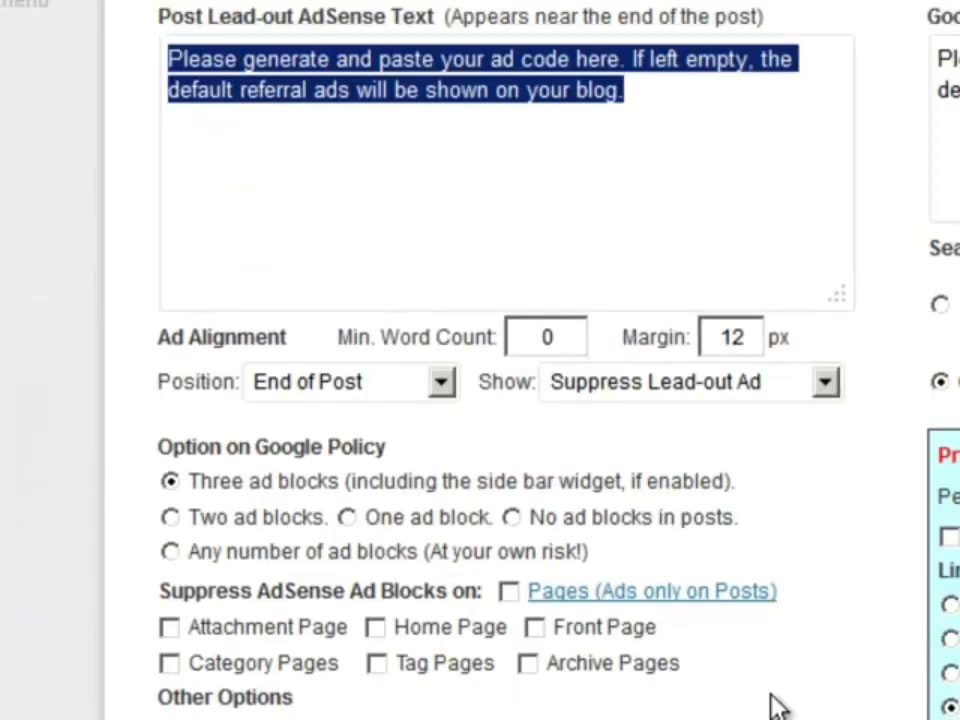
pyautogui.scroll(-6, 778, 703)
pyautogui.scroll(15, 778, 703)
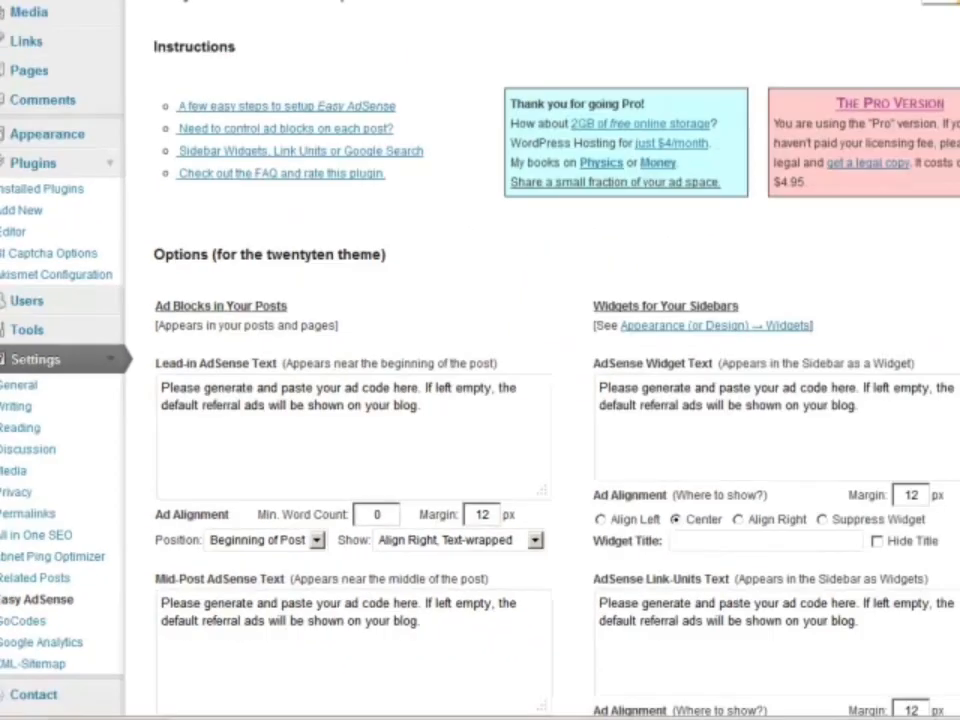
pyautogui.click(135, 92)
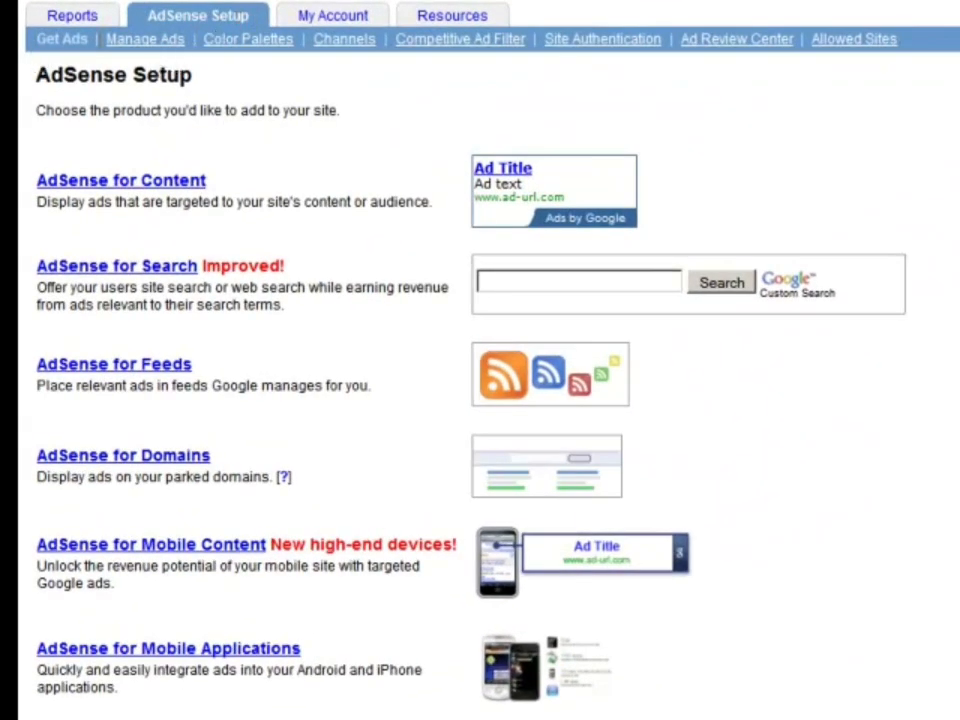
# Start a single-page AdSense for Content unit sized 300x250 with the Default Google palette
pyautogui.click(87, 184)
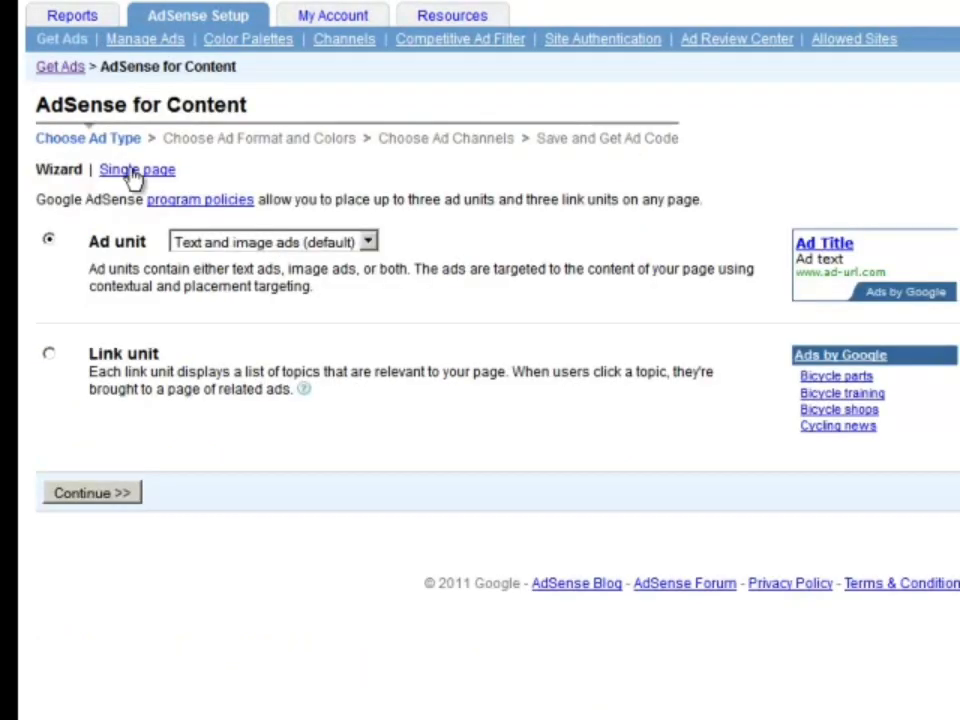
pyautogui.click(134, 172)
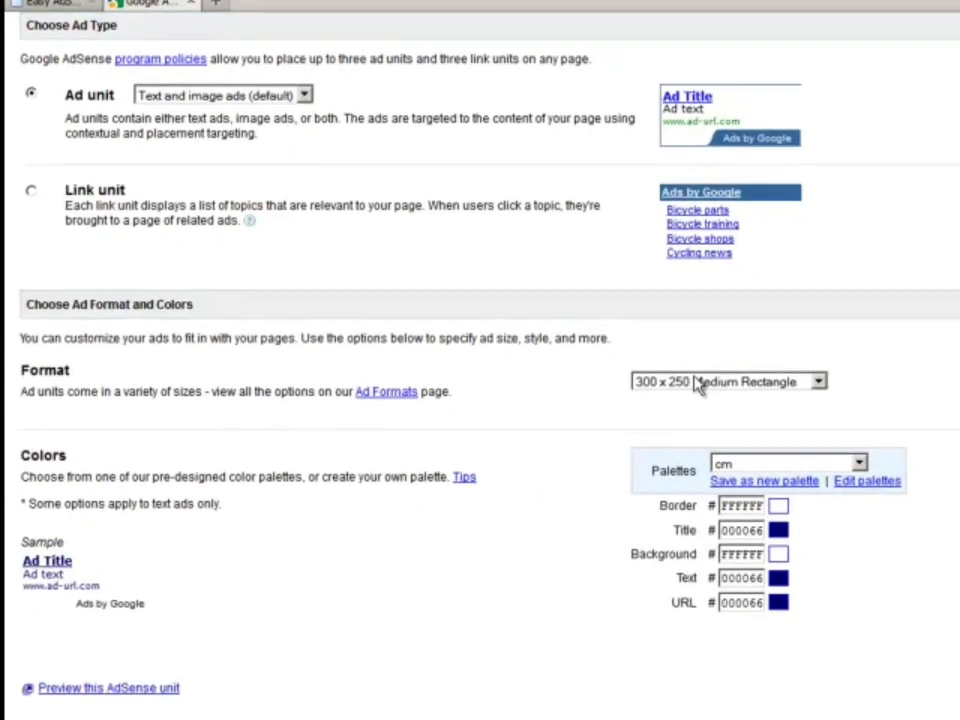
pyautogui.click(812, 446)
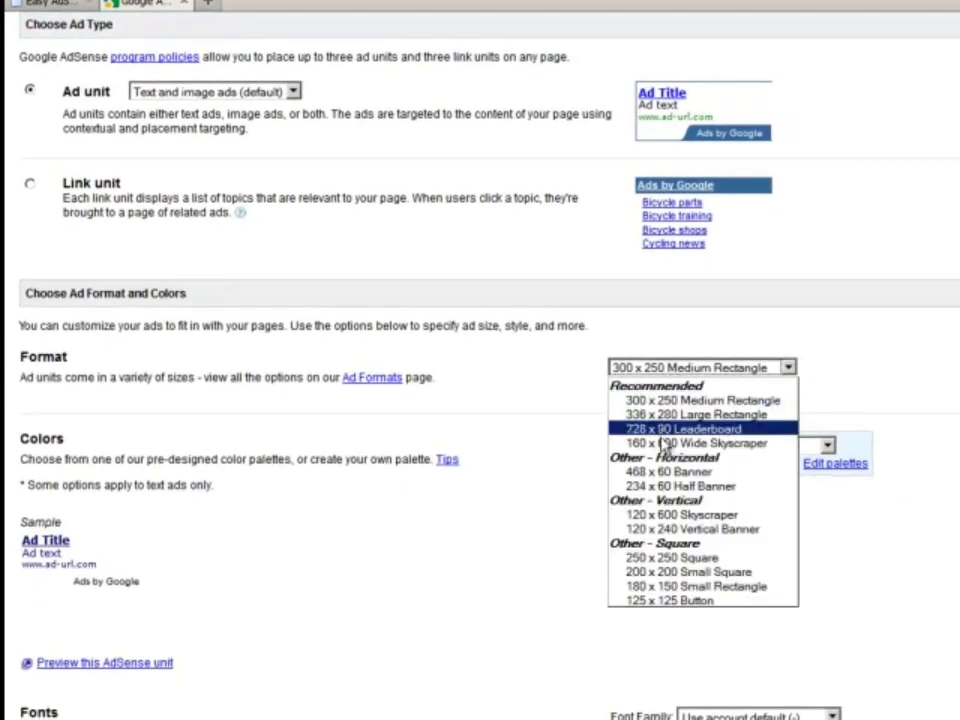
pyautogui.click(658, 403)
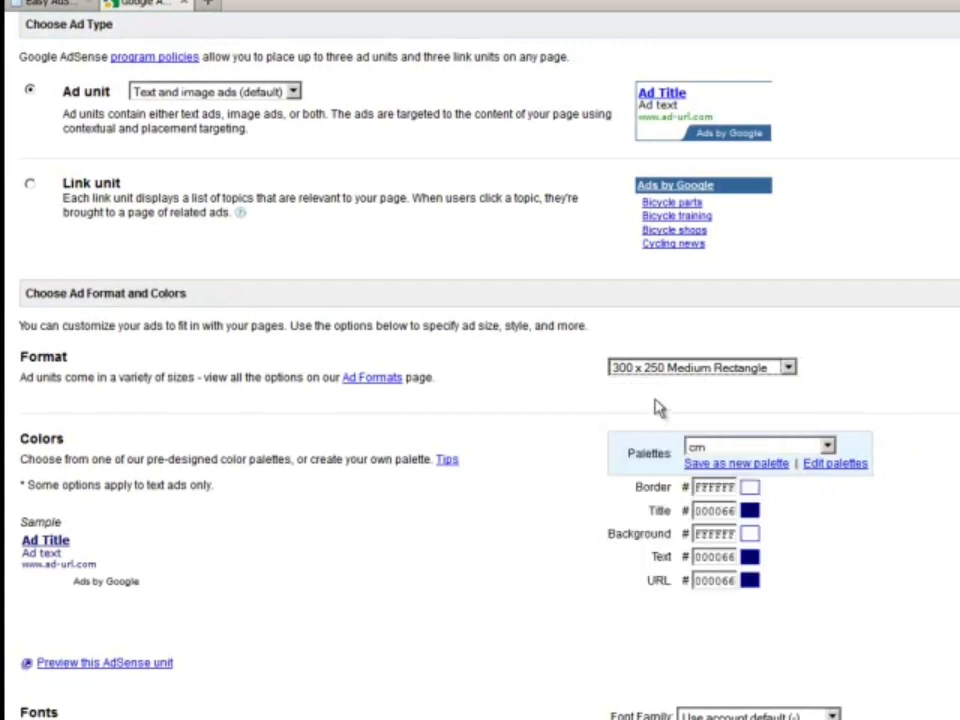
pyautogui.click(697, 449)
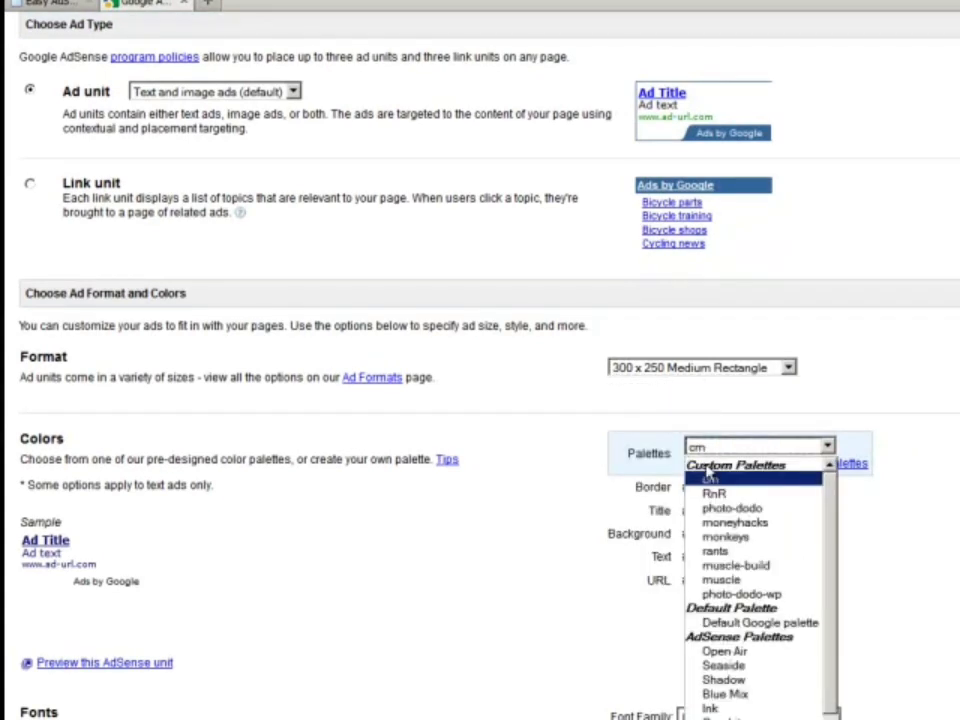
pyautogui.click(690, 621)
# Add a new UGWP channel, name the unit UGWP 300x250, and save it to get the code
pyautogui.scroll(-5, 536, 514)
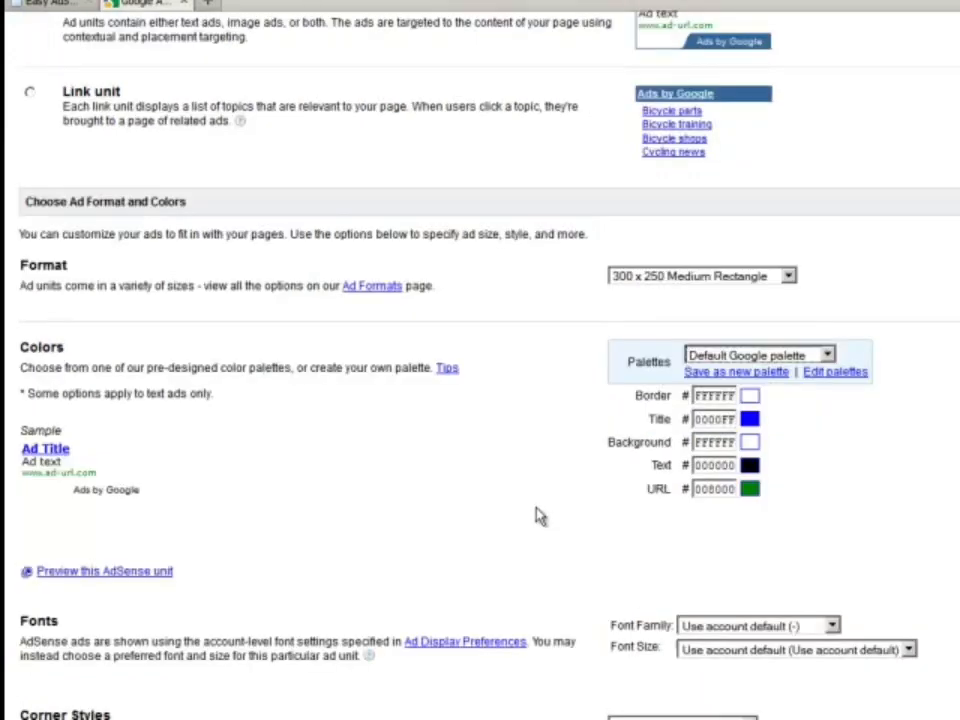
pyautogui.scroll(-3, 536, 514)
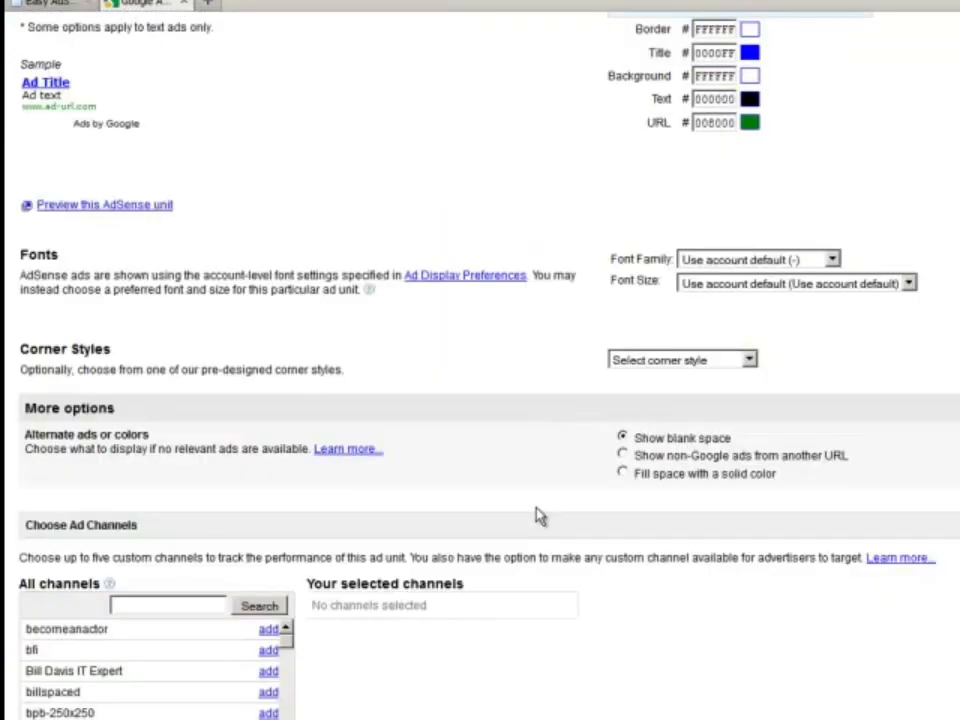
pyautogui.scroll(-3, 536, 514)
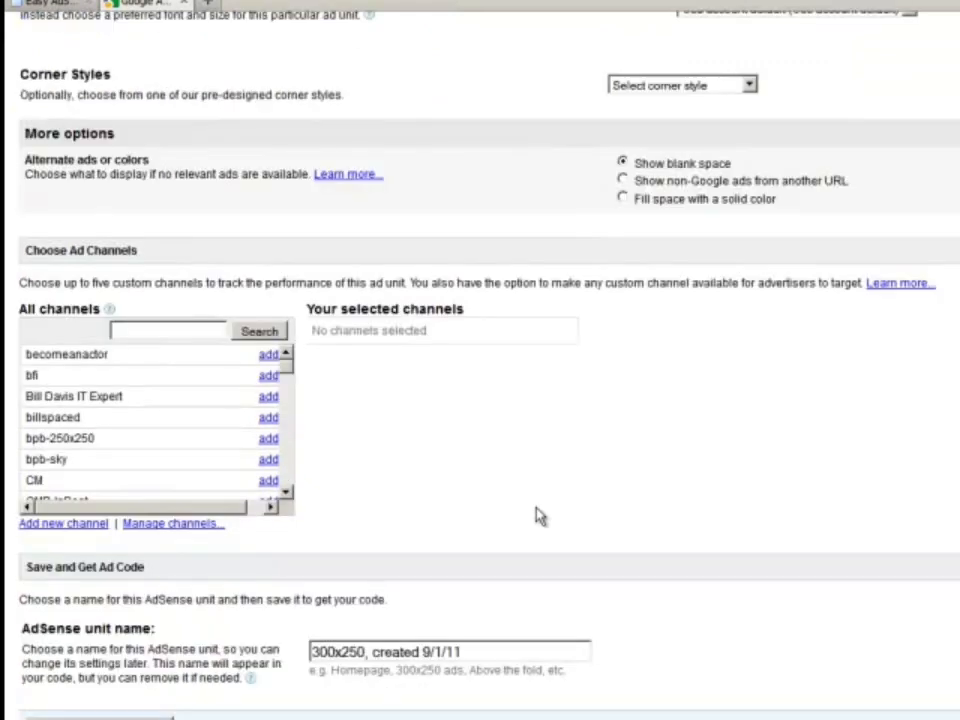
pyautogui.click(76, 525)
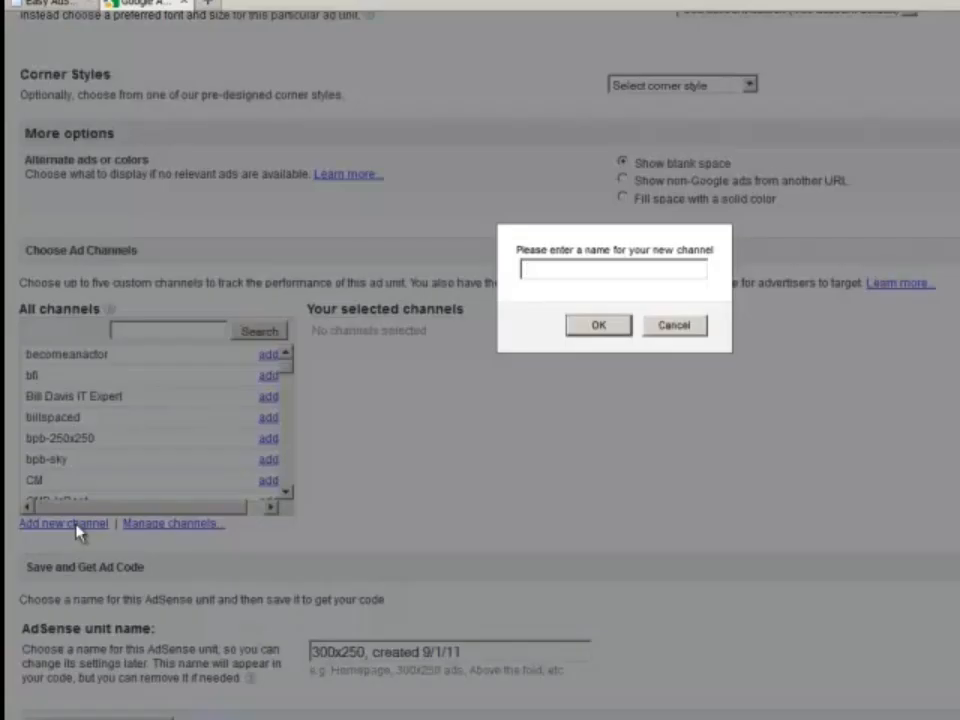
pyautogui.write('UGWP')
pyautogui.click(592, 333)
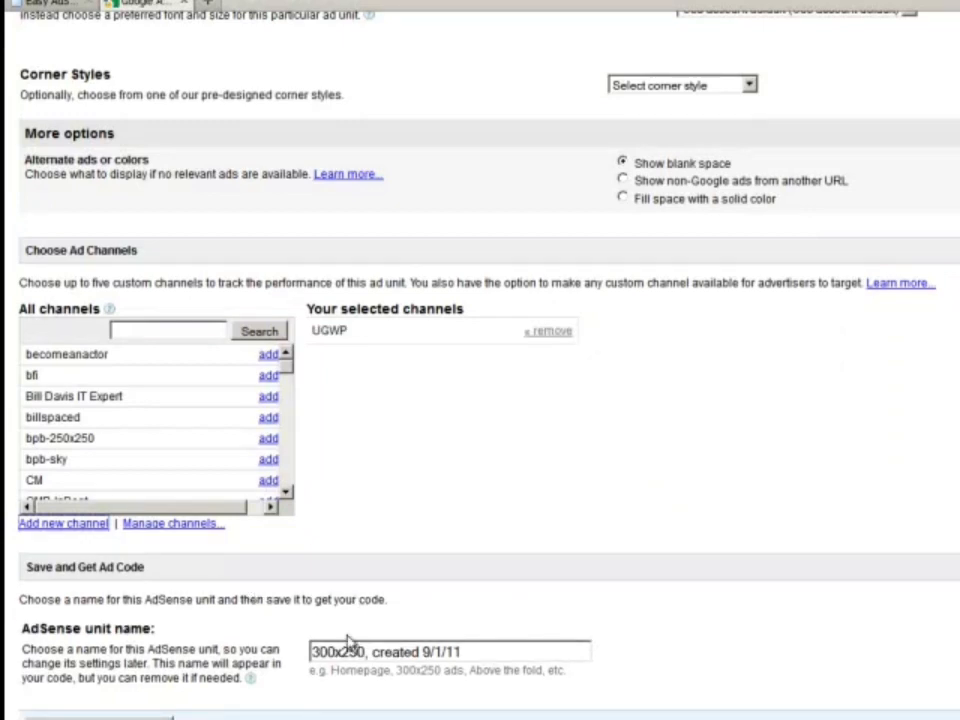
pyautogui.click(312, 651)
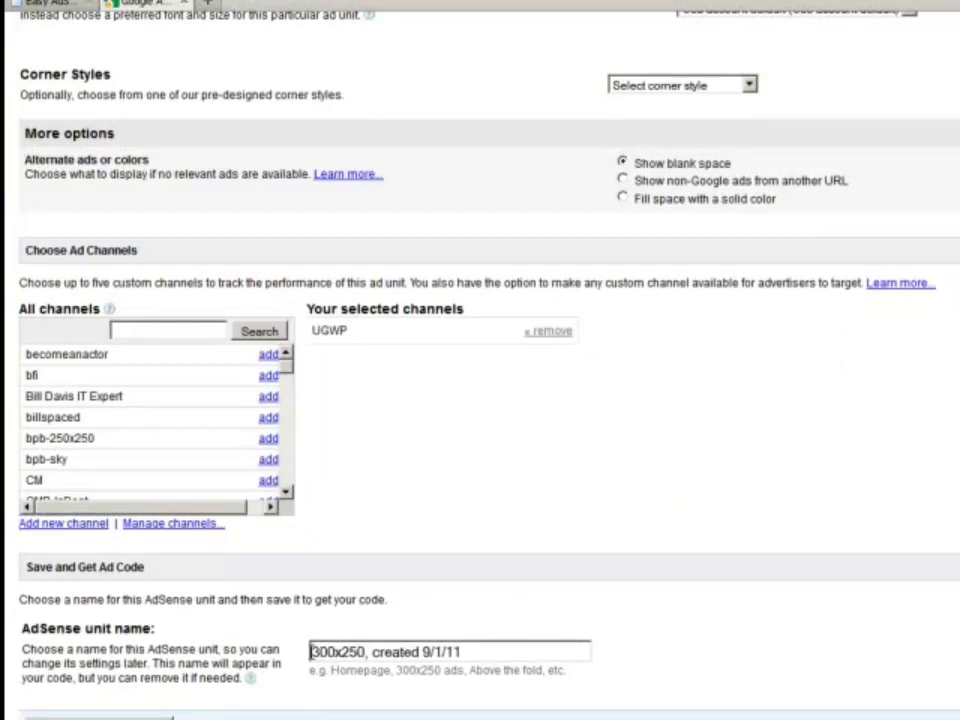
pyautogui.write('UGWP')
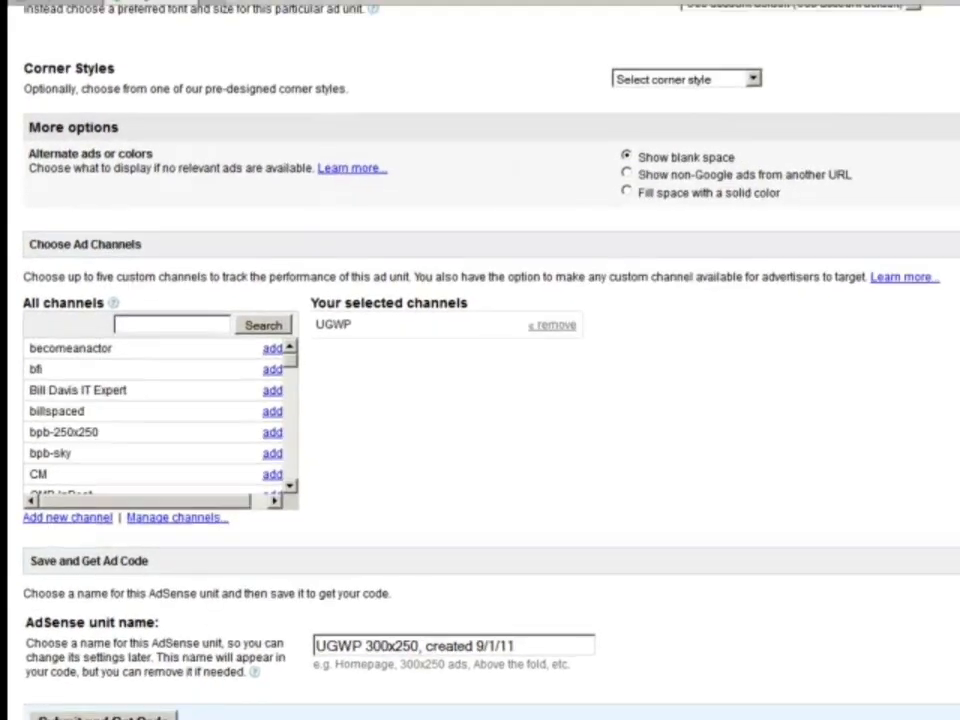
pyautogui.click(236, 436)
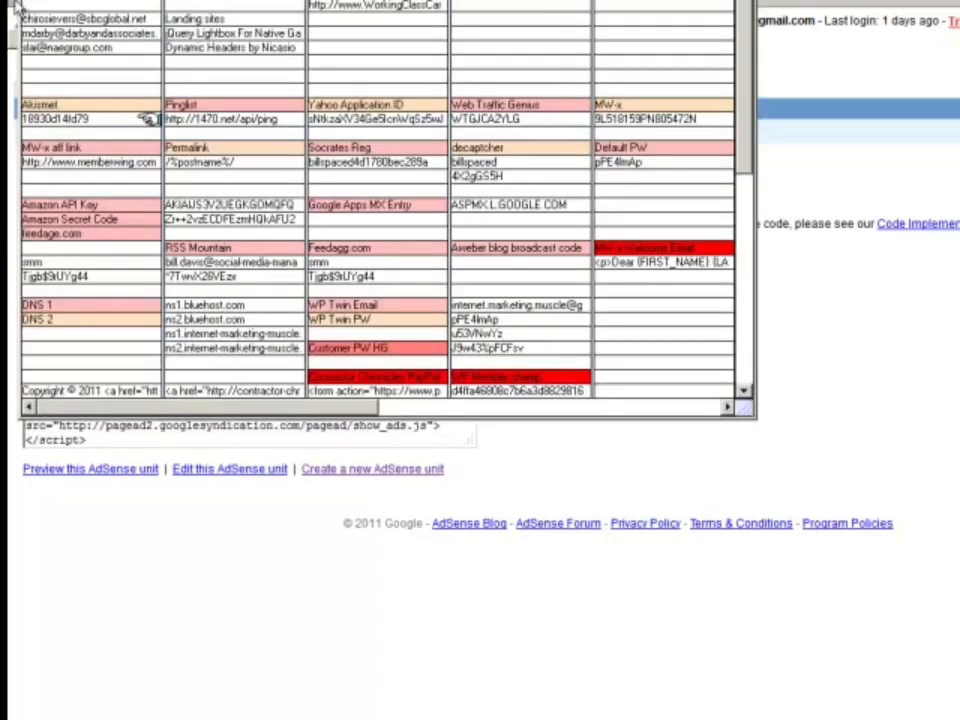
# Paste the AdSense code into the Lead-in block, then cut it back out
pyautogui.click(62, 3)
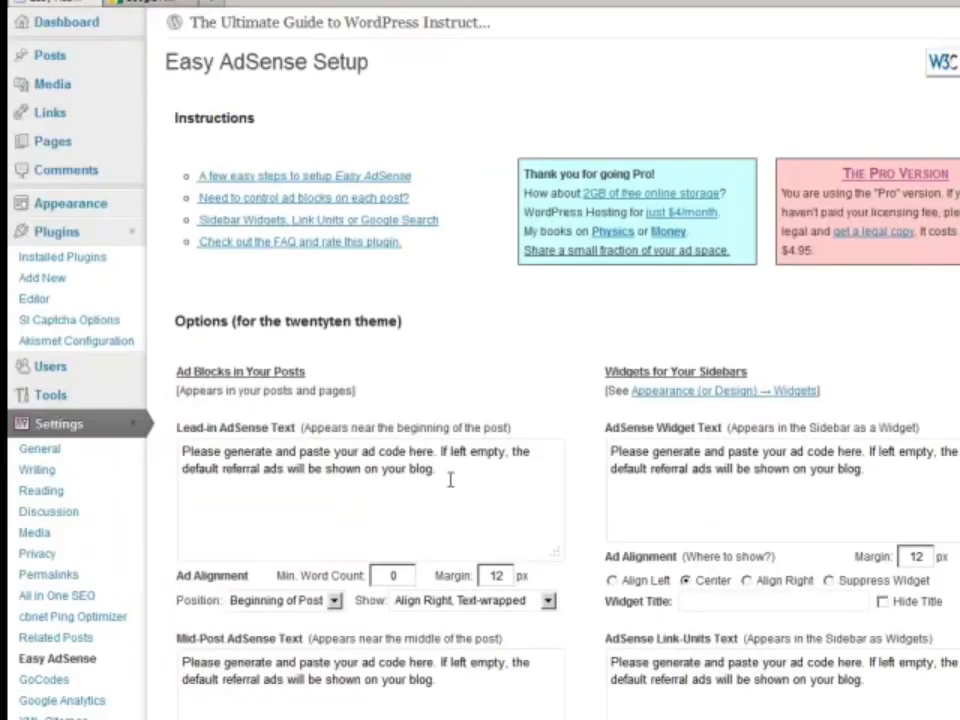
pyautogui.moveTo(445, 470); pyautogui.dragTo(182, 451)
pyautogui.hotkey('ctrl', 'v')
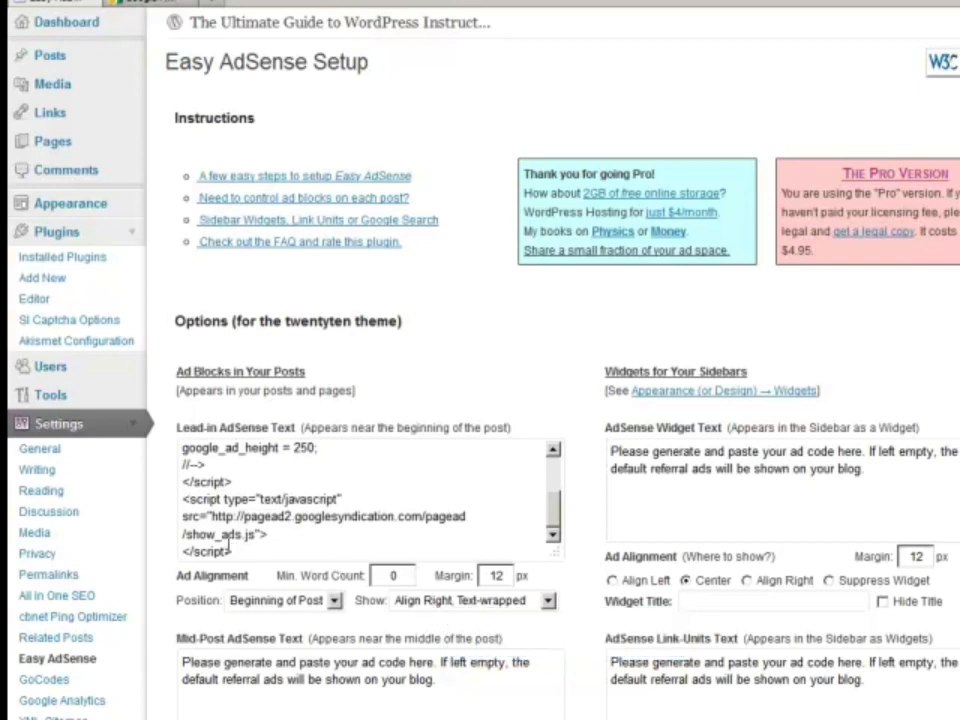
pyautogui.moveTo(242, 546); pyautogui.dragTo(171, 427)
pyautogui.hotkey('ctrl', 'x')
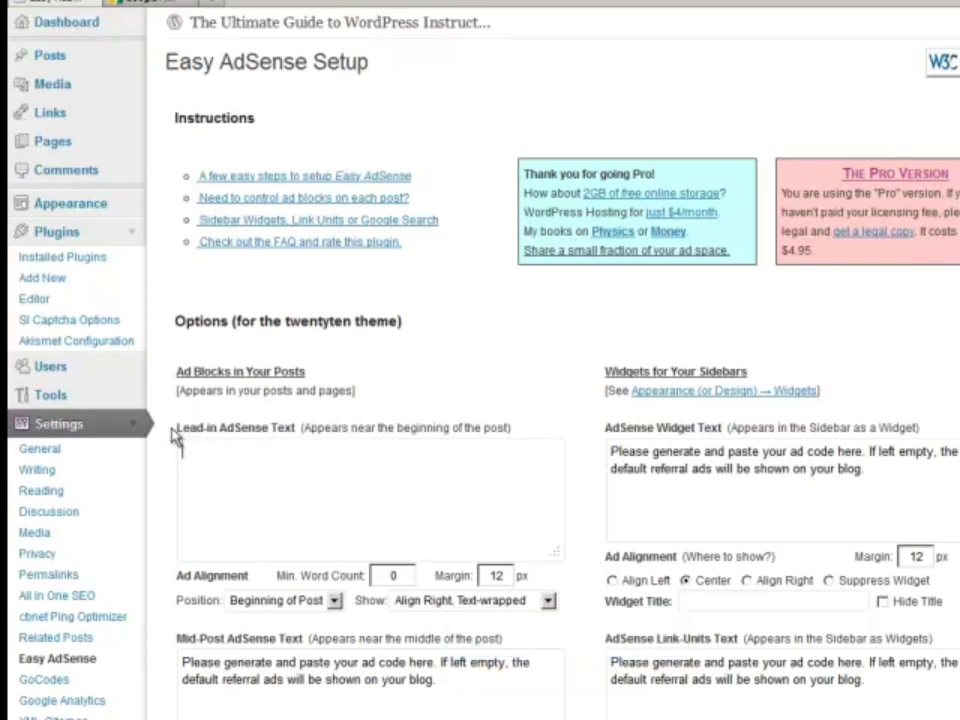
# Paste the 300x250 code into the Mid-Post block and set it to Align Right, Text-wrapped
pyautogui.scroll(-2, 235, 485)
pyautogui.moveTo(471, 478); pyautogui.dragTo(150, 426)
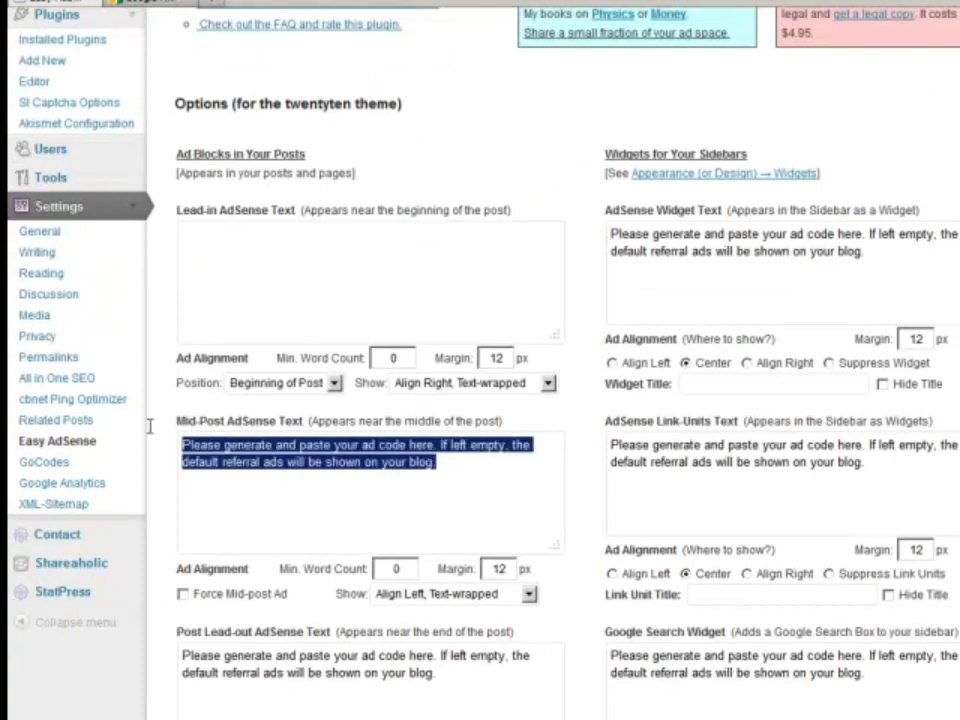
pyautogui.hotkey('ctrl', 'v')
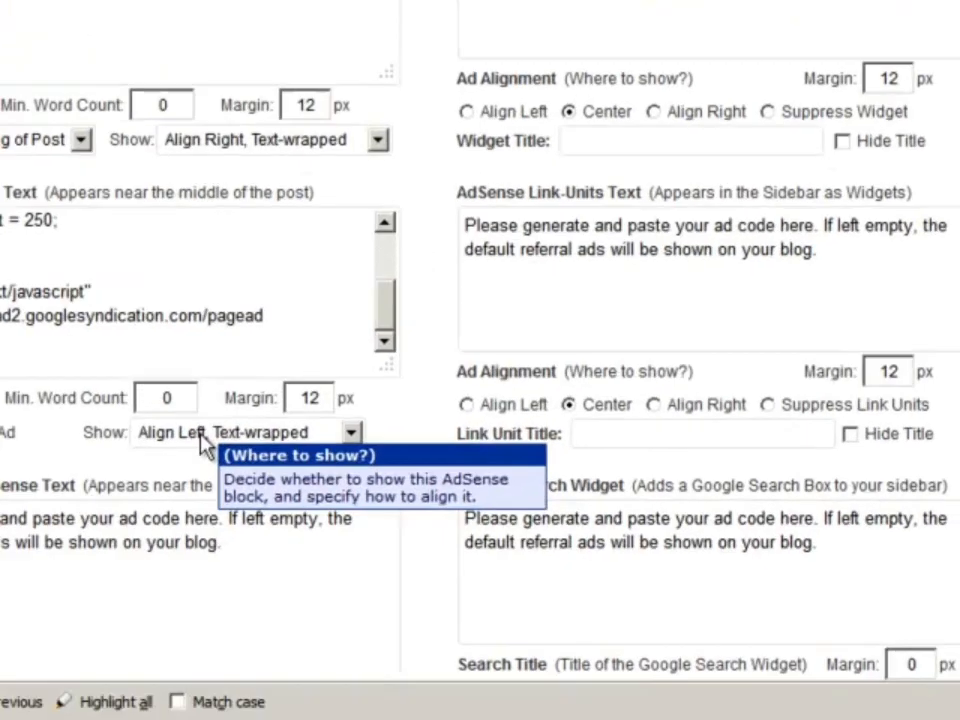
pyautogui.click(418, 598)
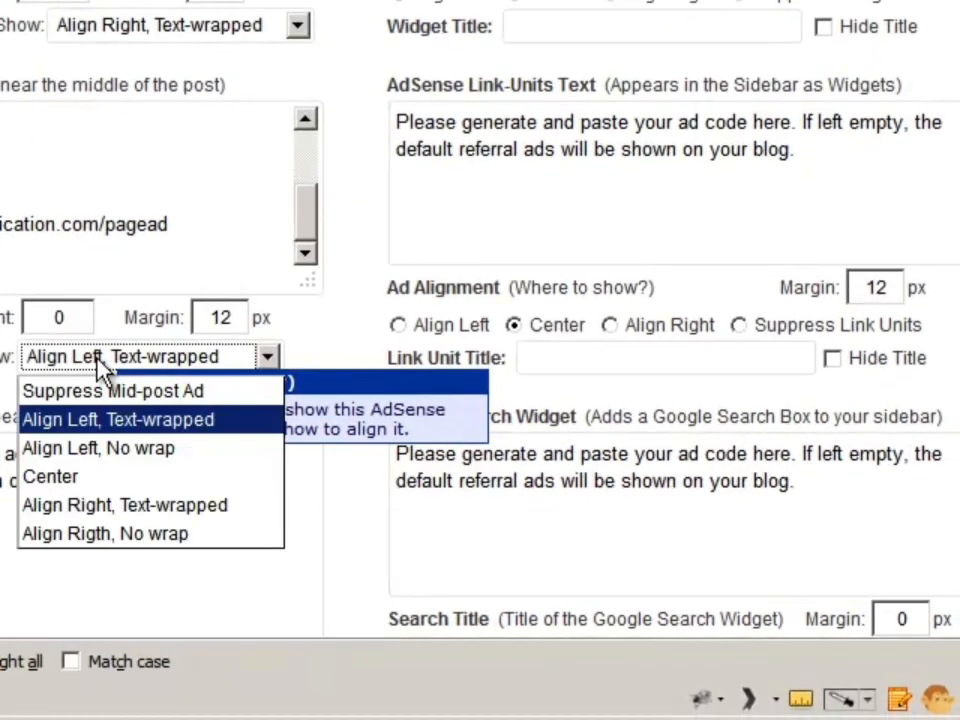
pyautogui.click(91, 508)
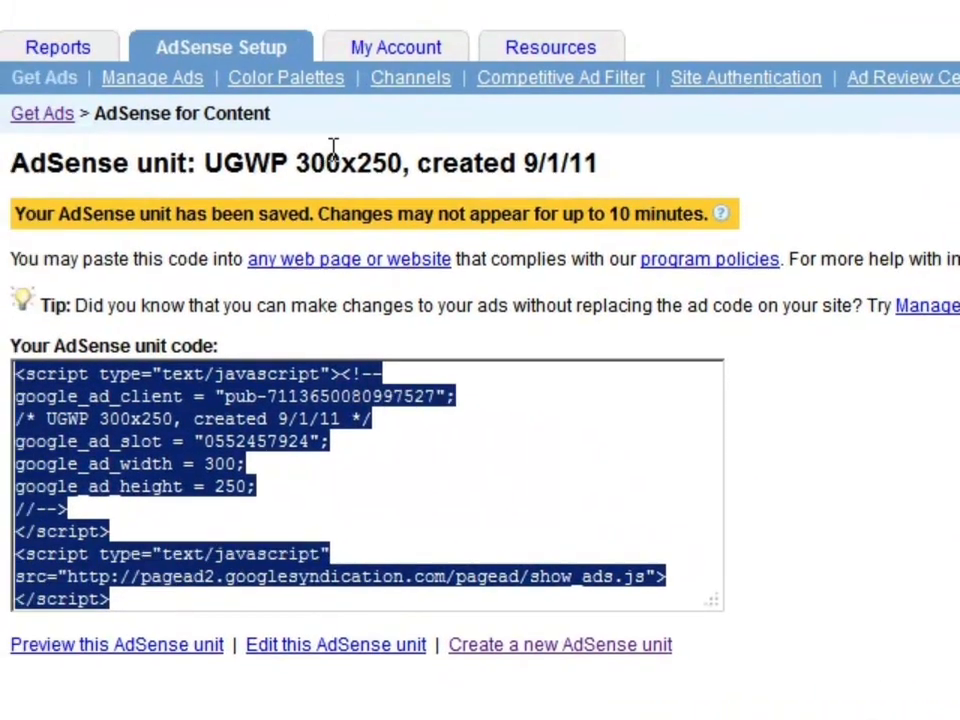
# Start a new AdSense link unit sized 468 x 15
pyautogui.click(52, 113)
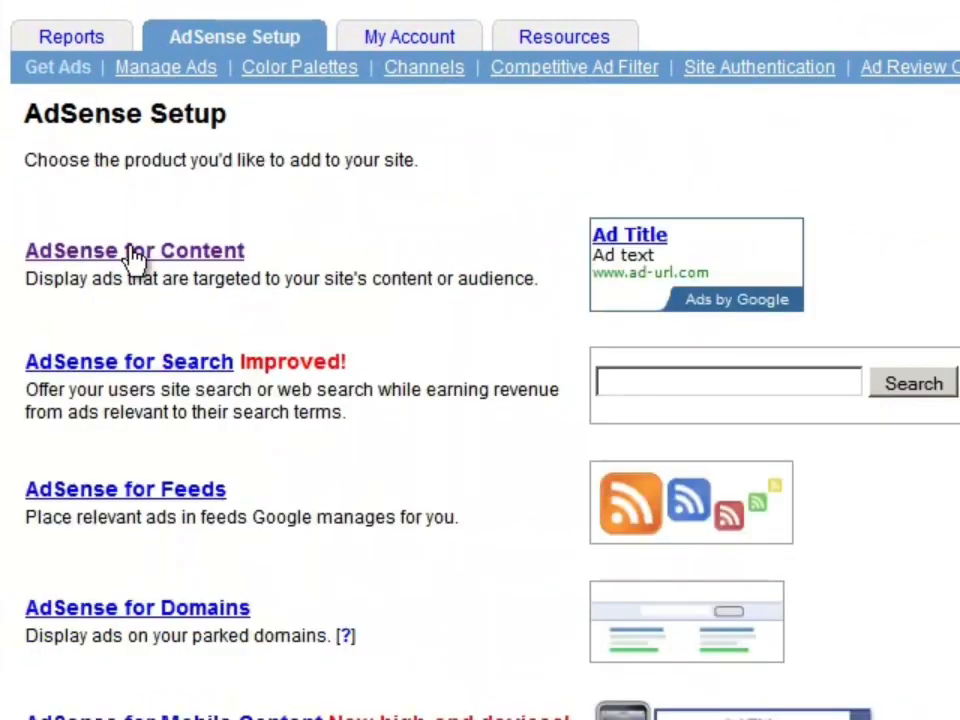
pyautogui.click(135, 258)
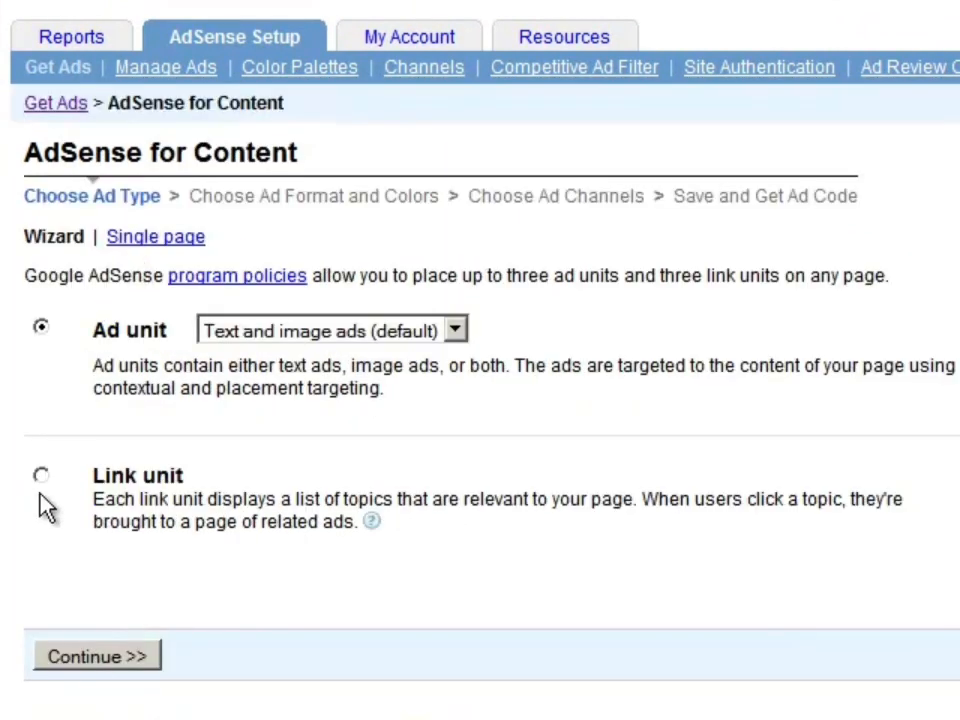
pyautogui.click(42, 477)
pyautogui.click(152, 237)
pyautogui.scroll(-3, 154, 251)
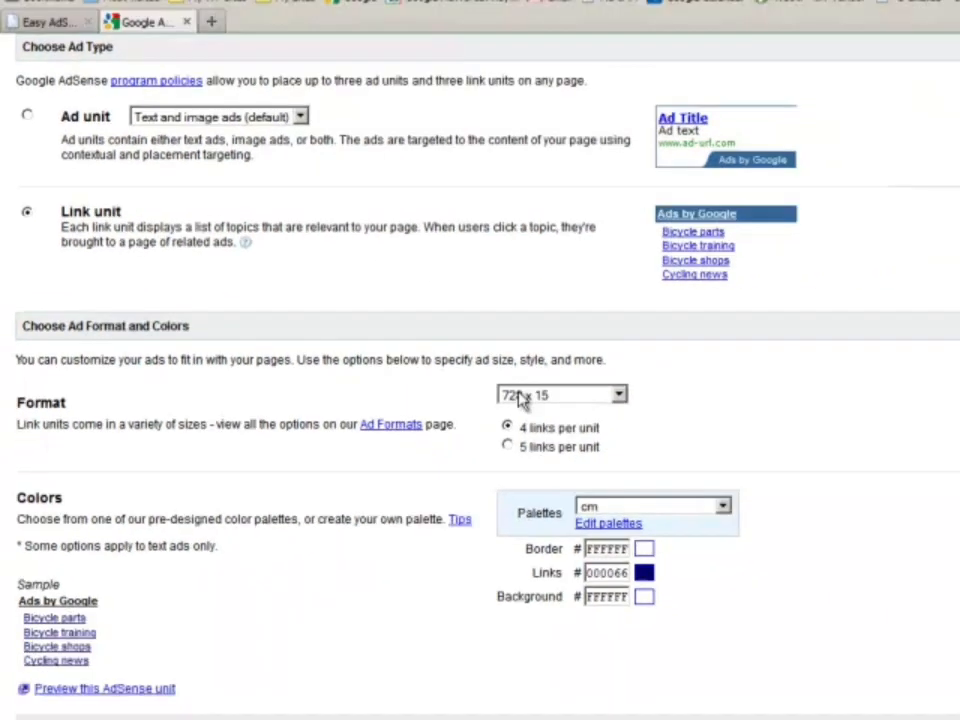
pyautogui.click(781, 457)
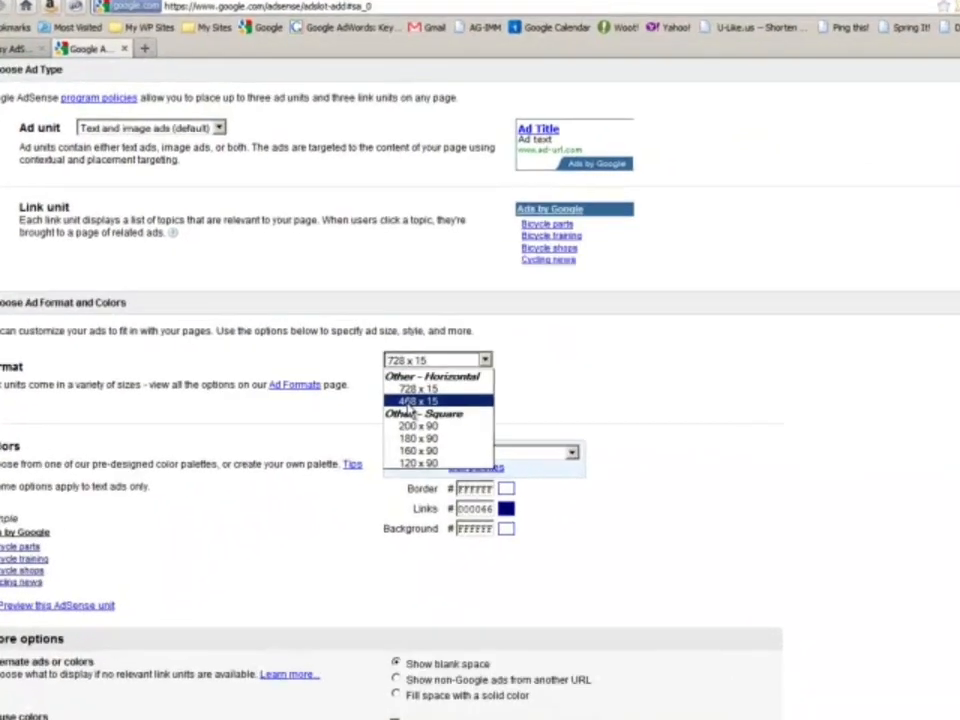
pyautogui.click(400, 404)
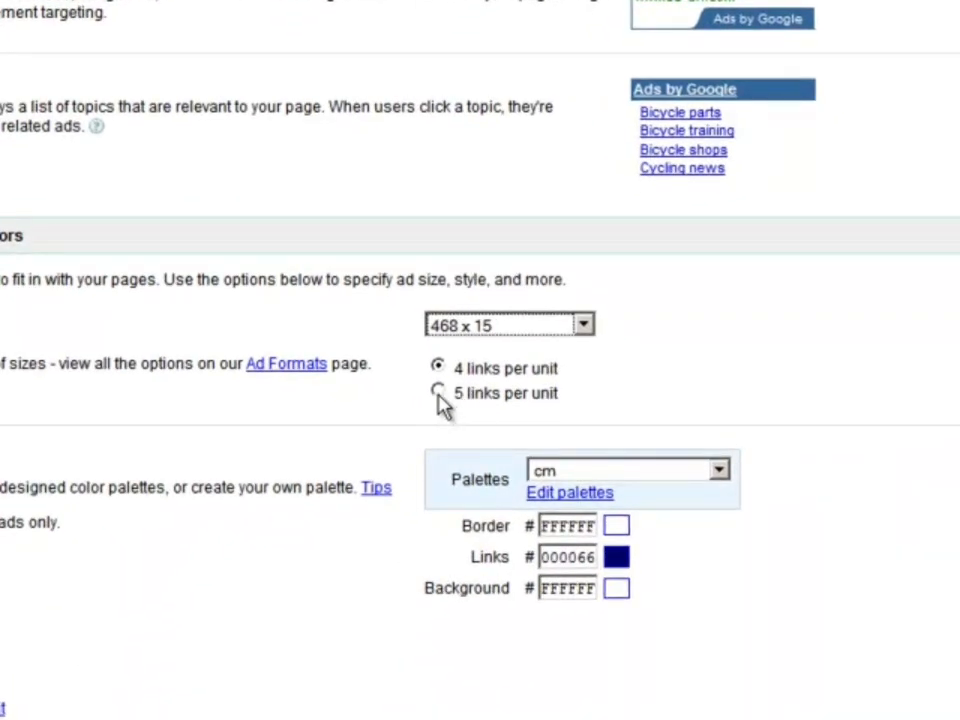
# Apply the default Google palette and add the UGWP channel to the unit
pyautogui.click(594, 478)
pyautogui.click(563, 708)
pyautogui.scroll(-10, 364, 677)
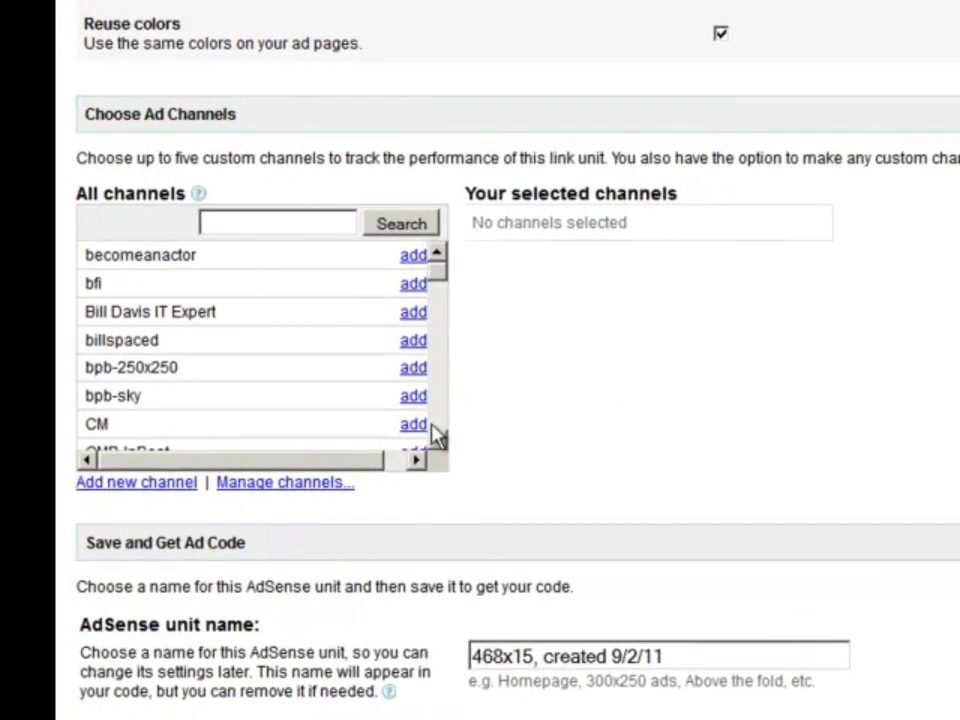
pyautogui.scroll(-10, 363, 433)
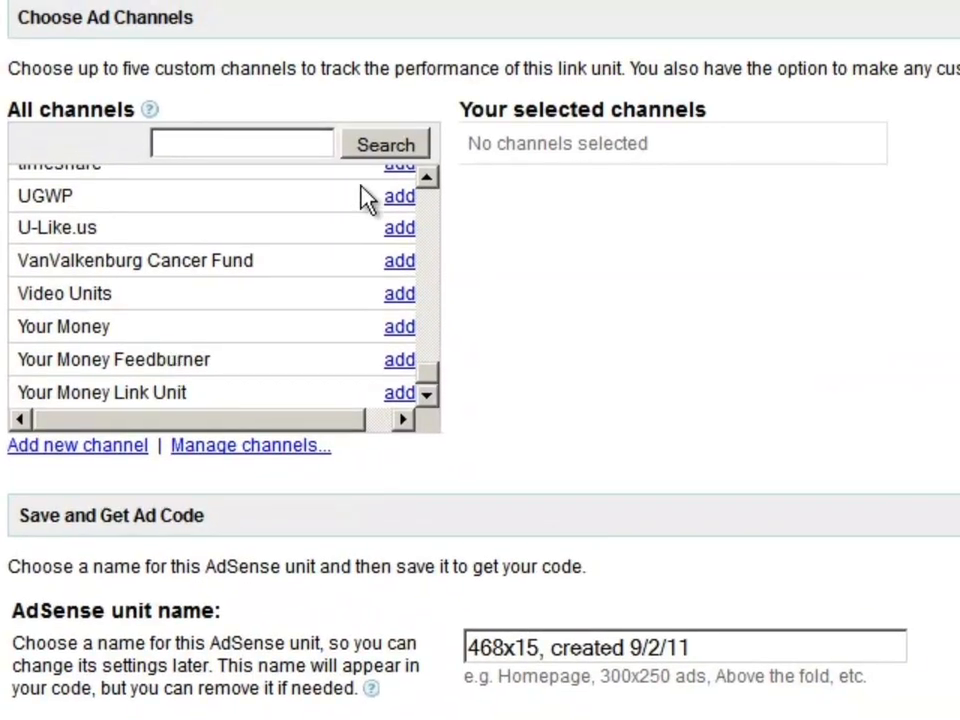
pyautogui.click(400, 197)
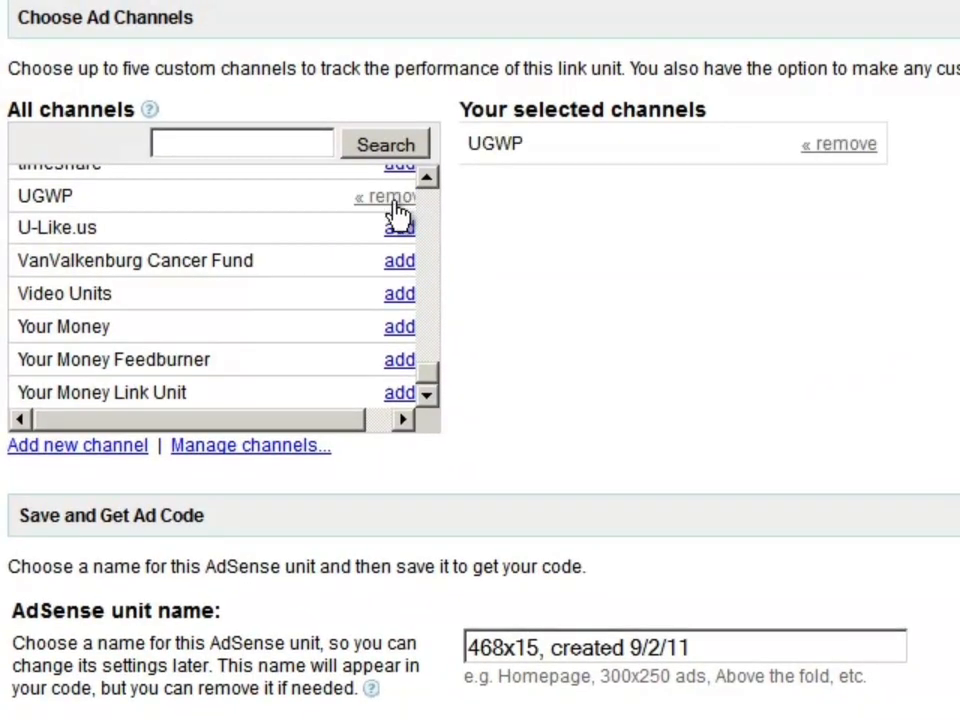
# Name the unit UGWP 468x15, save it, and select its generated code
pyautogui.click(471, 648)
pyautogui.write('GWP')
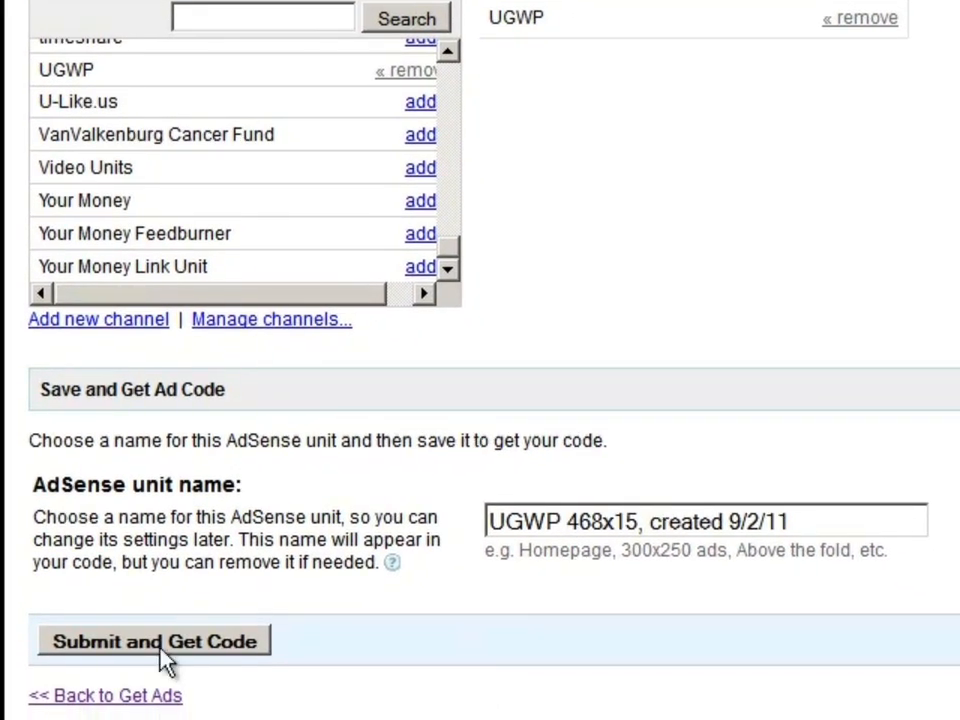
pyautogui.click(162, 645)
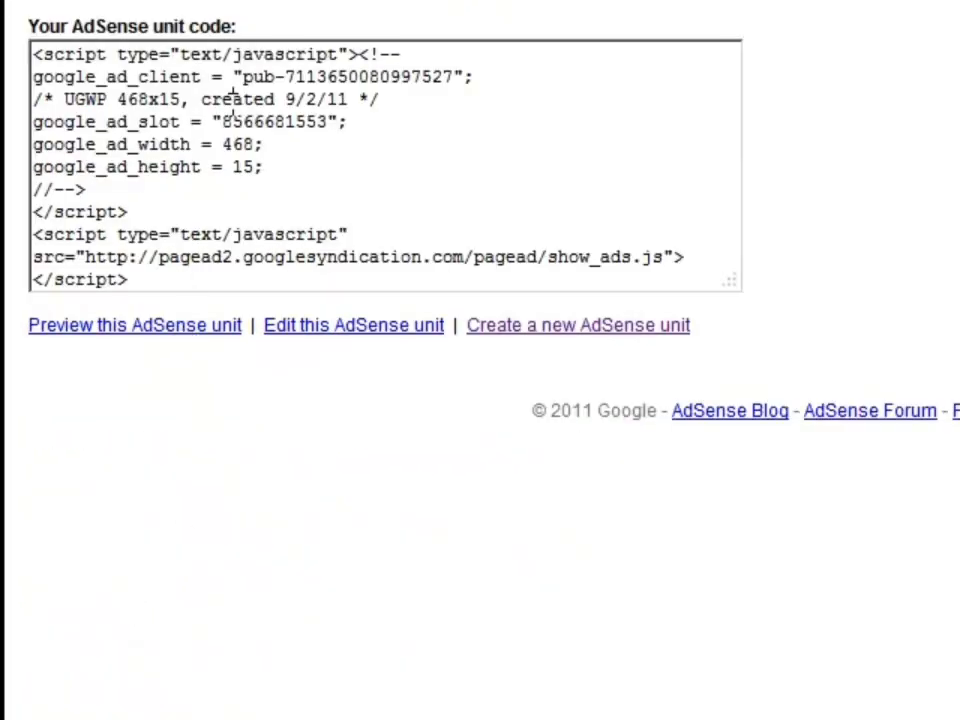
pyautogui.click(232, 110)
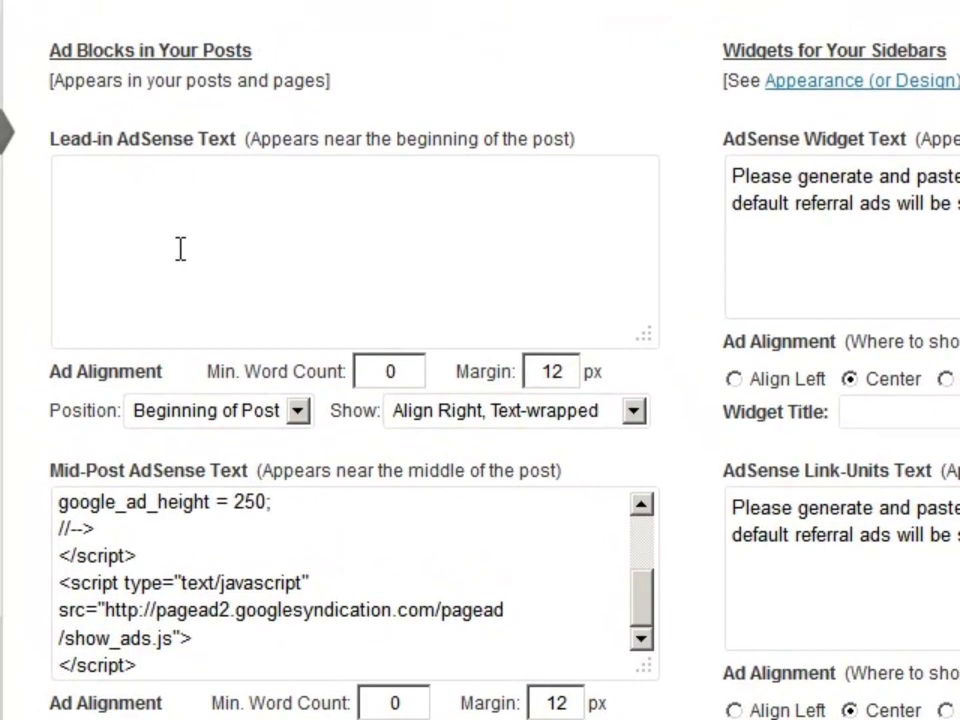
# Paste the link unit code into the Lead-in block and set it to Align Left, No wrap
pyautogui.click(180, 249)
pyautogui.hotkey('ctrl', 'v')
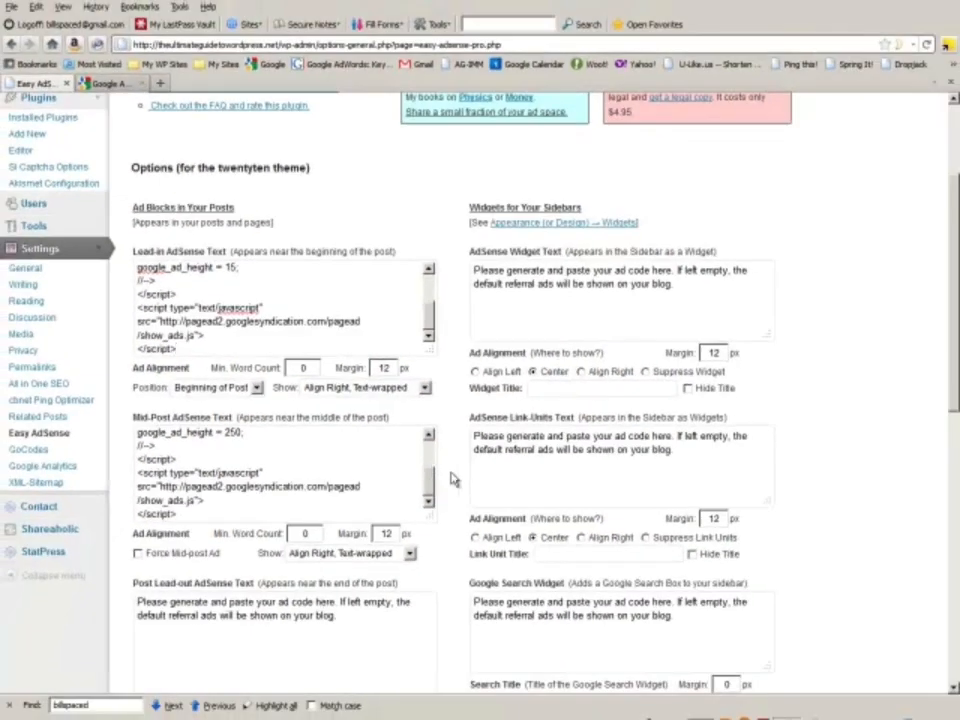
pyautogui.scroll(-3, 450, 481)
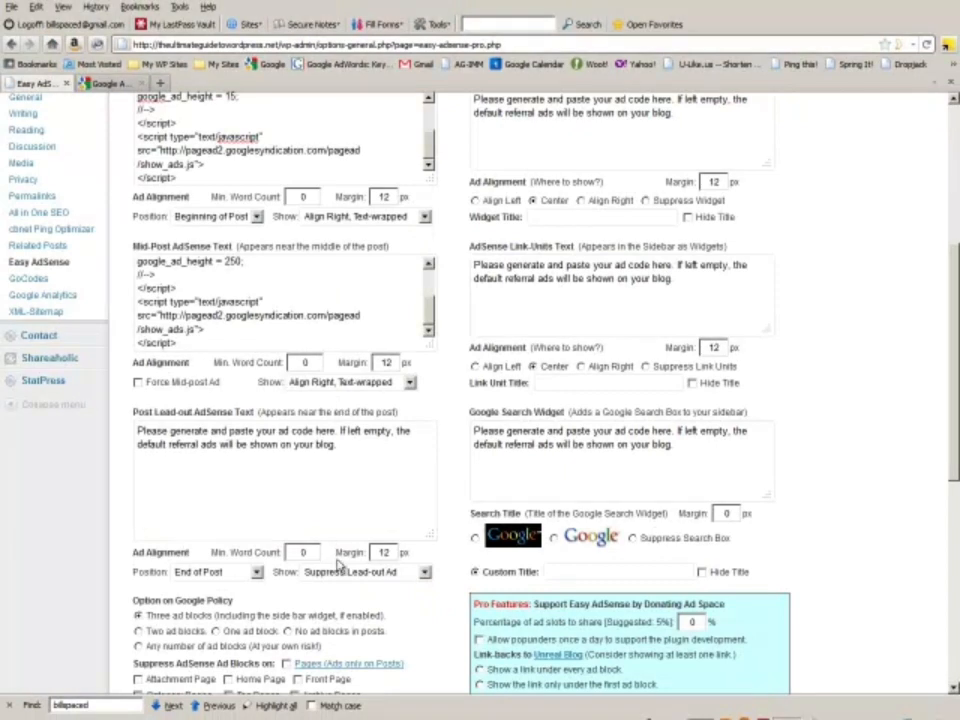
pyautogui.click(355, 216)
pyautogui.click(350, 247)
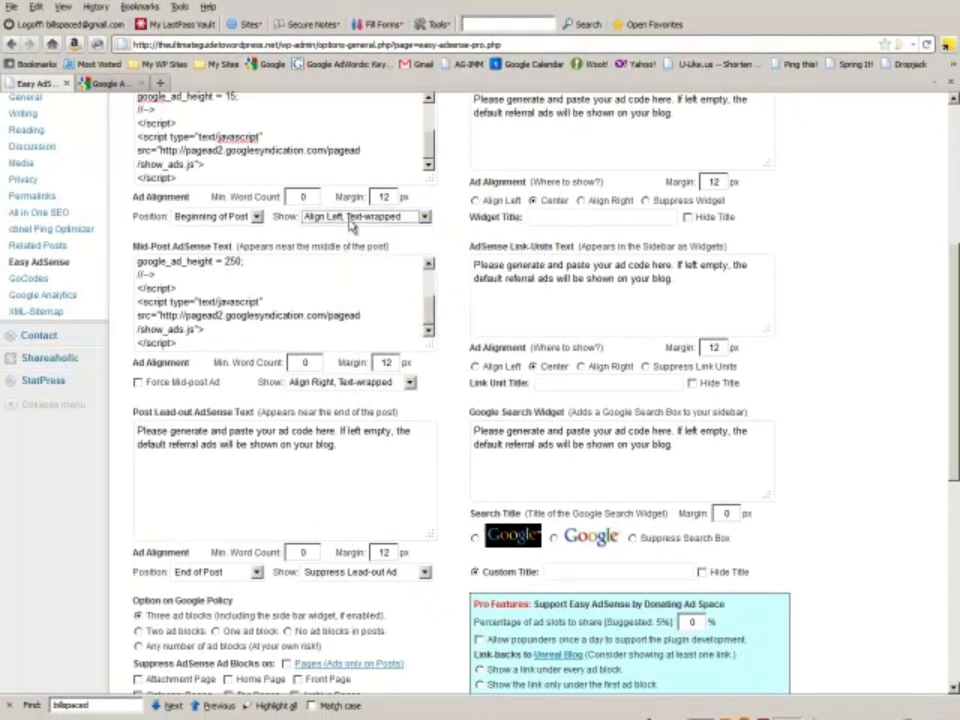
pyautogui.click(355, 216)
pyautogui.click(350, 261)
# Keep ad-slot sharing at 0% and save the Easy AdSense settings
pyautogui.scroll(-2, 335, 515)
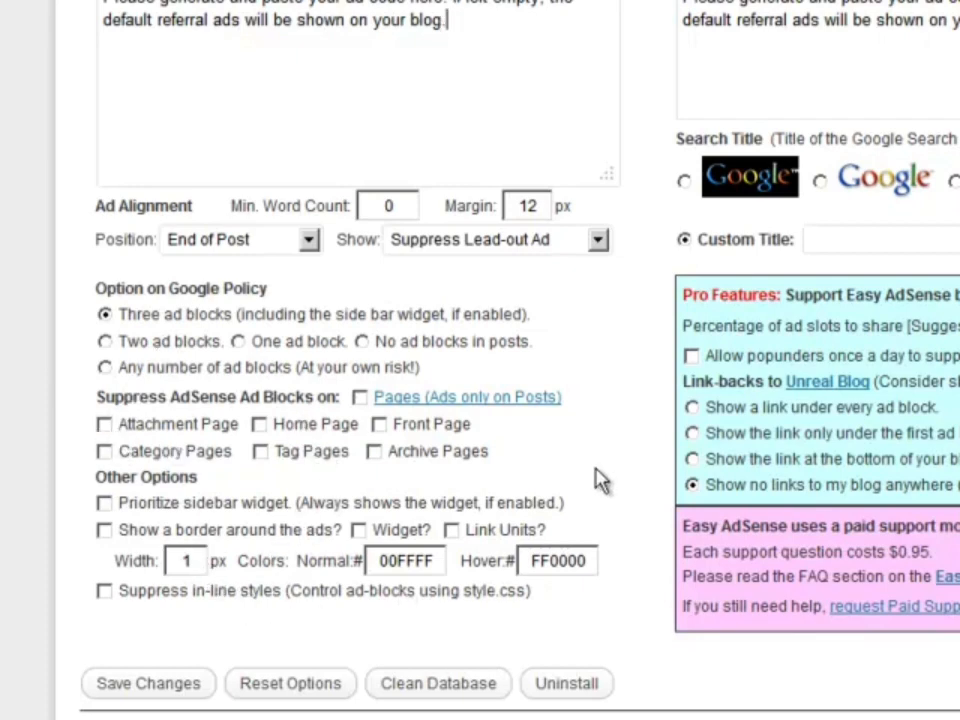
pyautogui.scroll(3, 600, 475)
pyautogui.scroll(1, 597, 468)
pyautogui.scroll(-3, 597, 468)
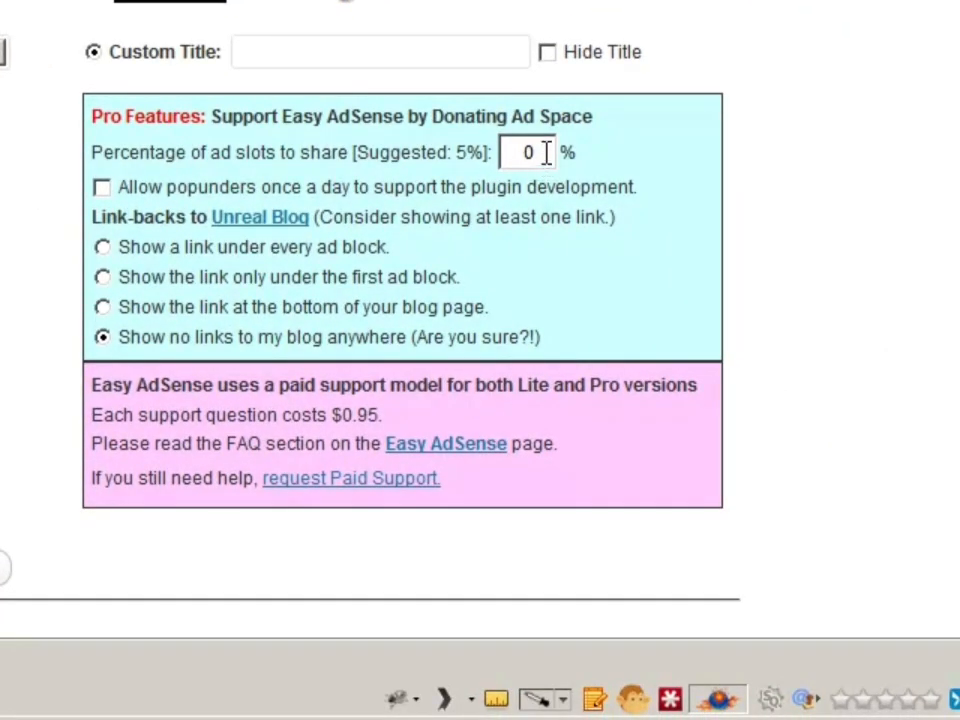
pyautogui.moveTo(546, 152); pyautogui.dragTo(529, 151)
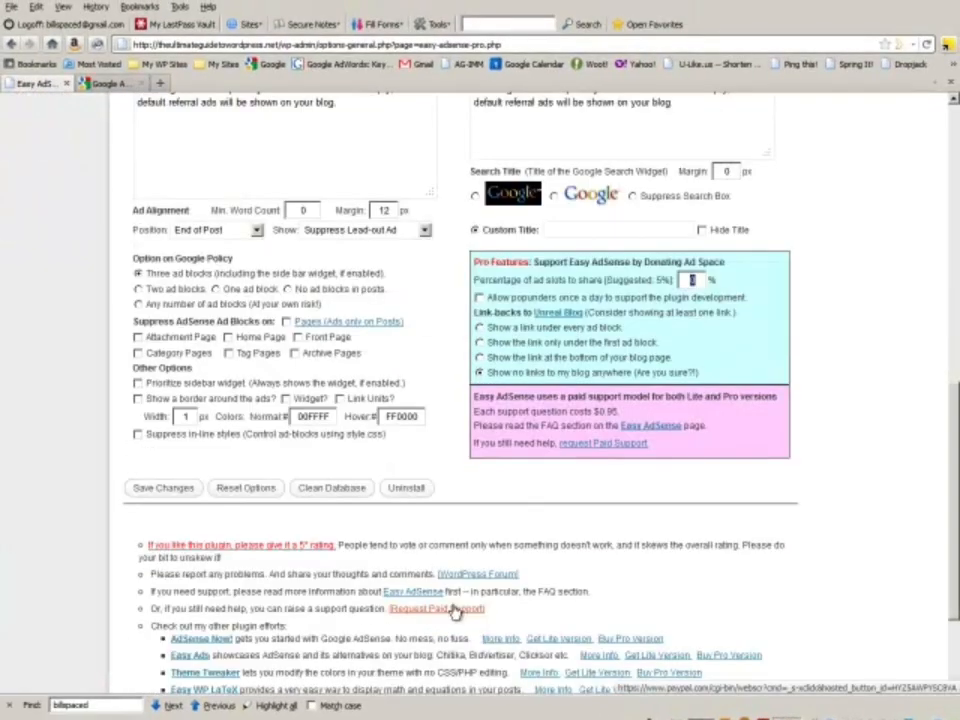
pyautogui.click(165, 488)
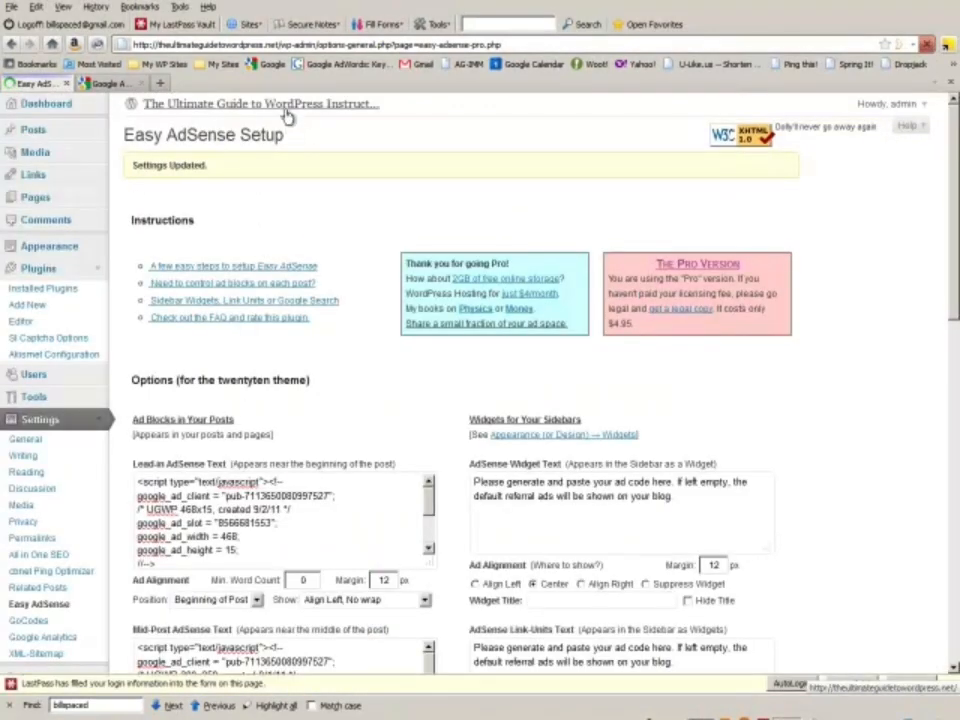
# View the live media example 1 post in a new tab, then return to Easy AdSense
pyautogui.middleClick(315, 110)
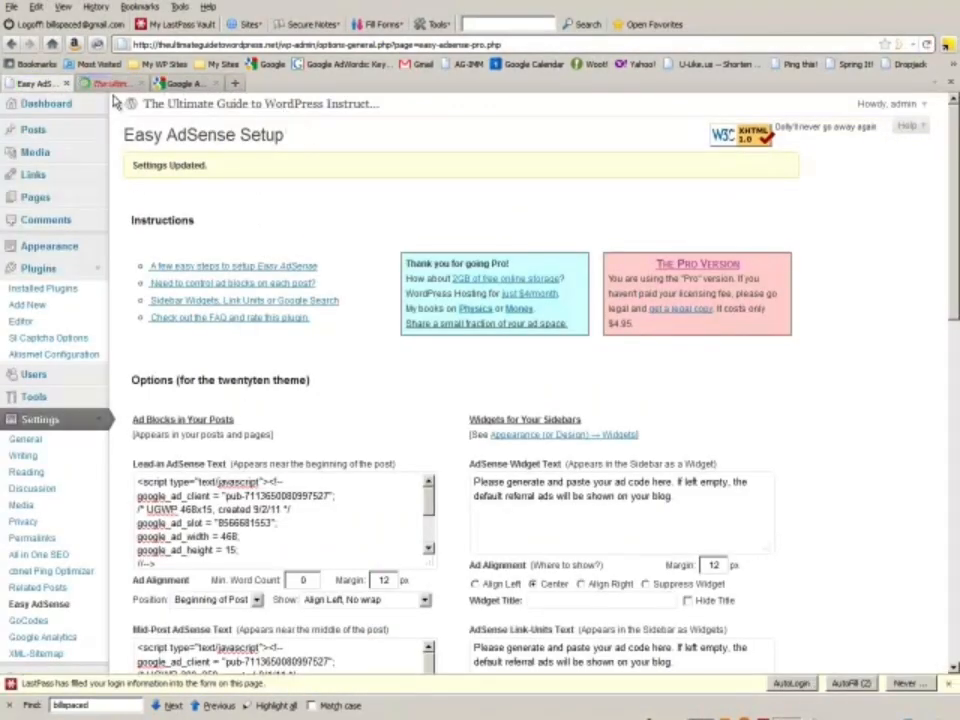
pyautogui.click(110, 83)
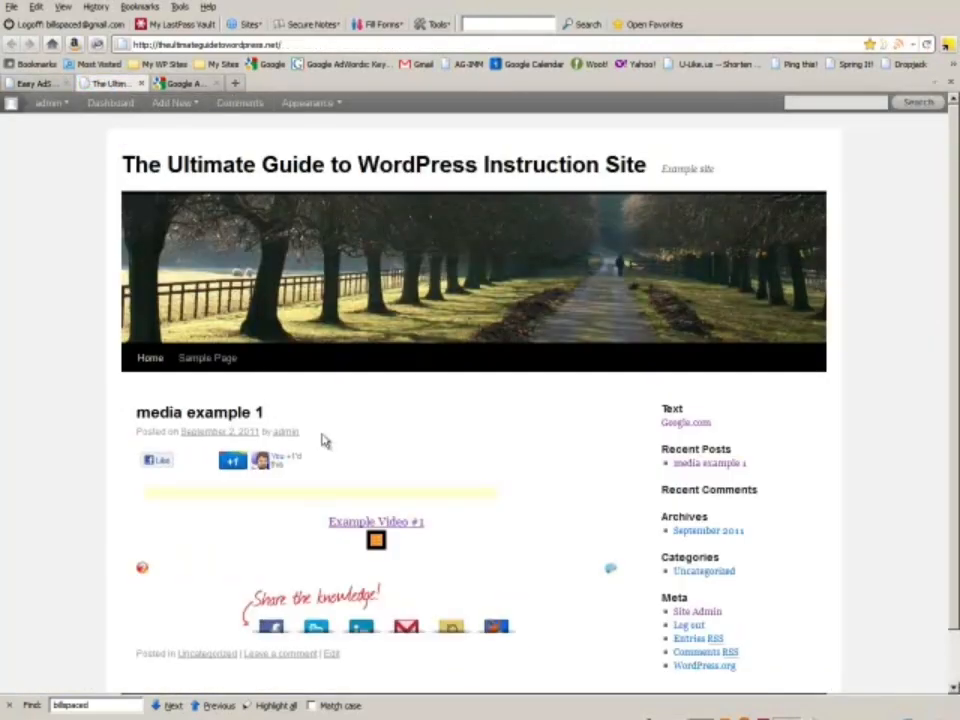
pyautogui.scroll(-2, 429, 510)
pyautogui.scroll(2, 370, 497)
pyautogui.scroll(-1, 229, 521)
pyautogui.click(195, 363)
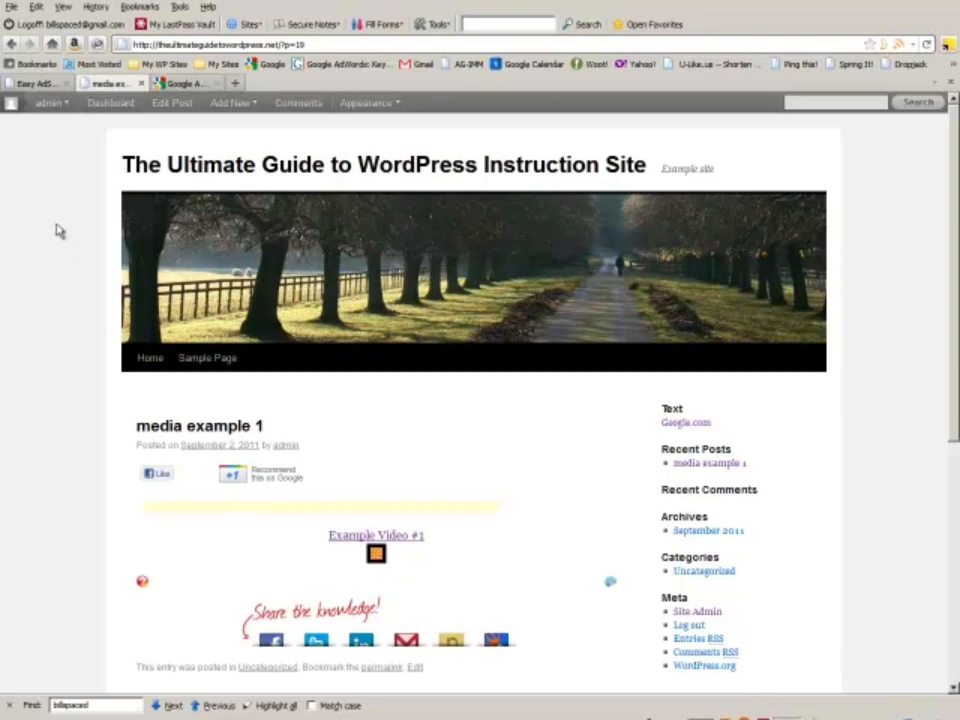
pyautogui.click(55, 85)
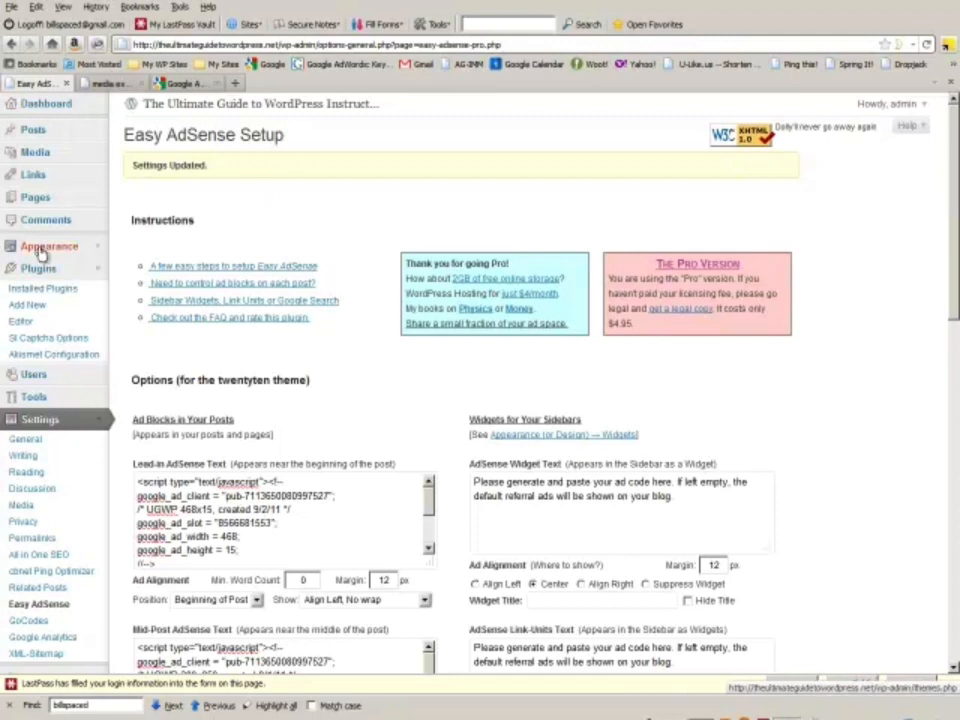
# Create a post titled 'Example text', paste the article into its body, and publish it
pyautogui.click(97, 130)
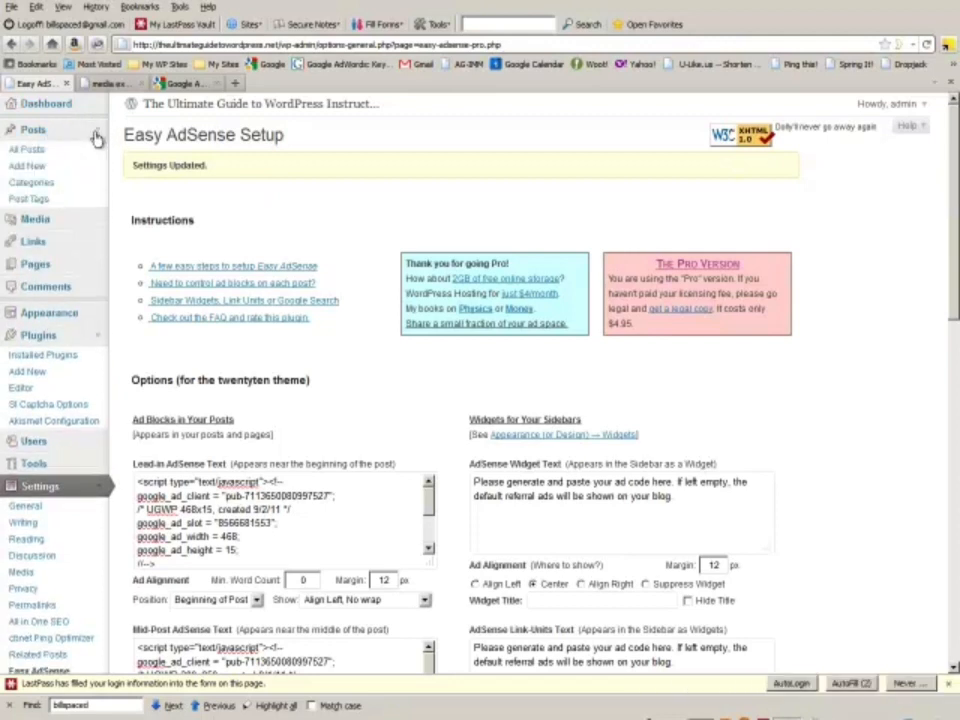
pyautogui.click(28, 167)
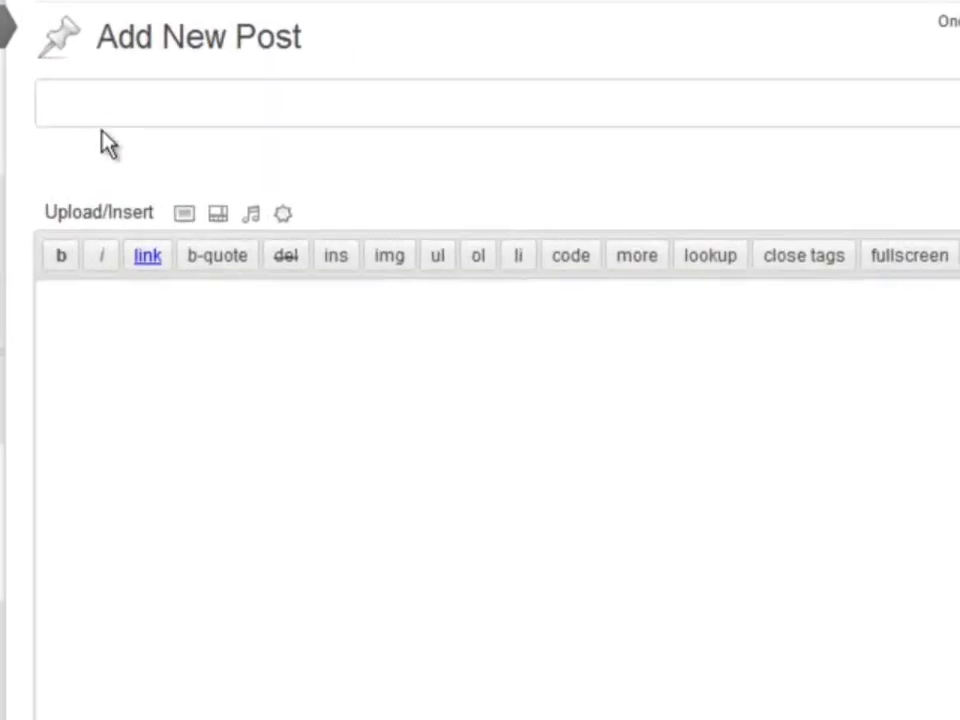
pyautogui.click(101, 102)
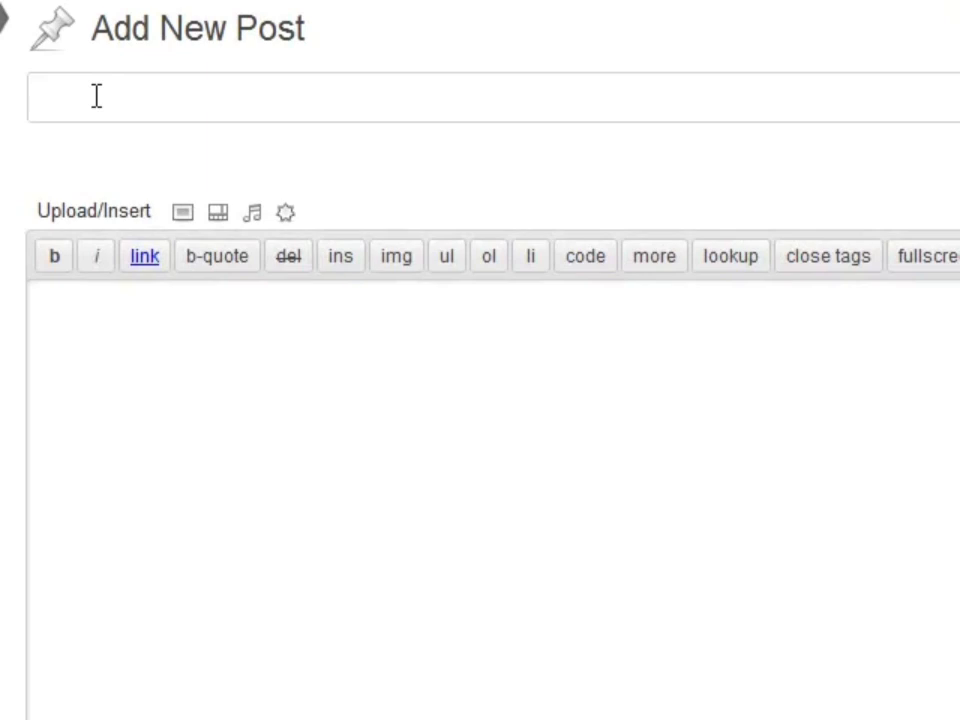
pyautogui.write('Ex')
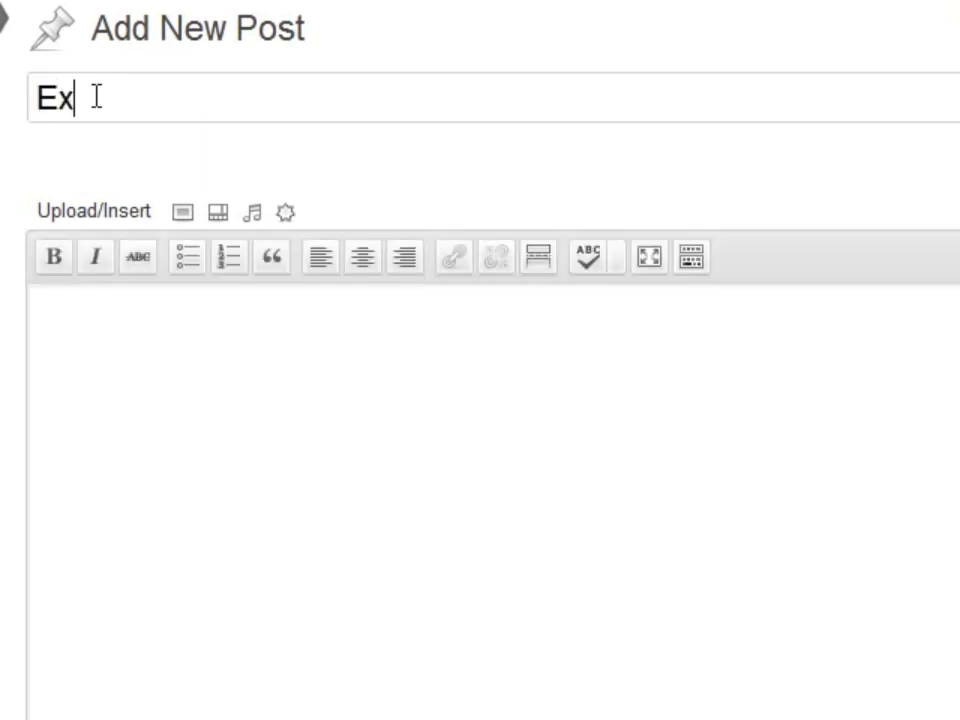
pyautogui.write('ample text')
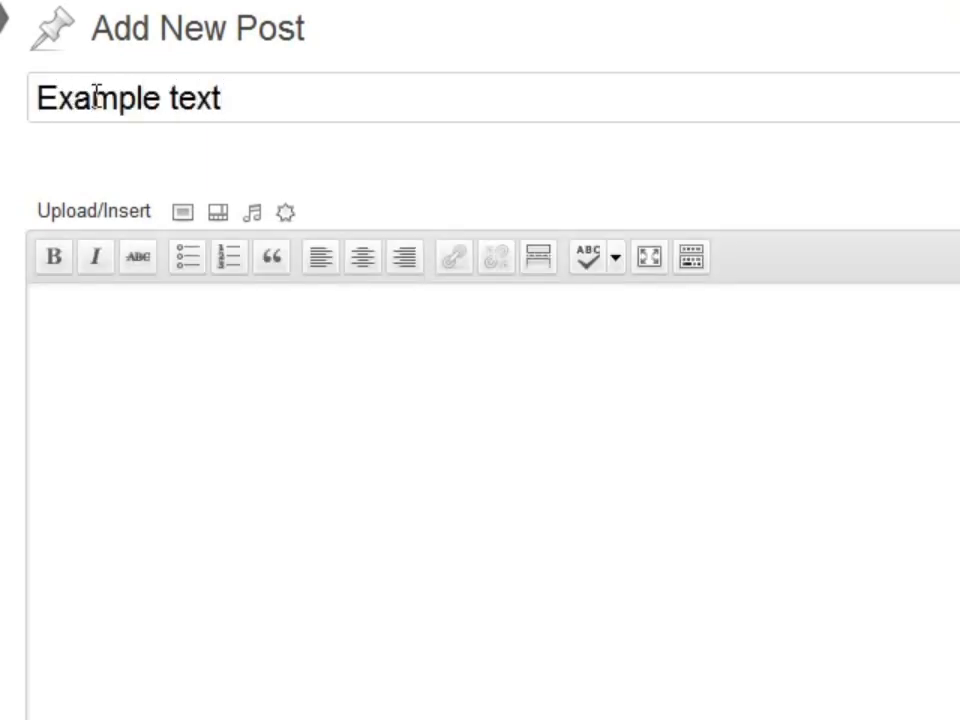
pyautogui.click(122, 515)
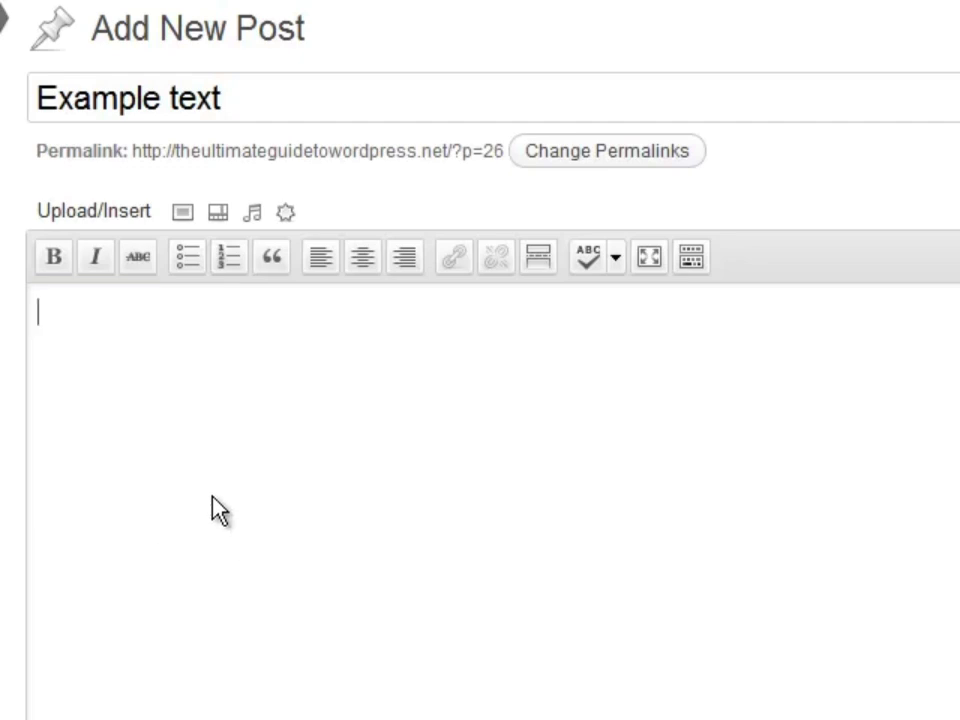
pyautogui.write("Some people use blogs to raise their status in a niche. And some people use this elevated status as a springboard to more opportunities, such as free publicity and book deals.  Example: The big book publishers like to see when one of their newly signed authors has a platform. By platform I mean a waiting audience. A blog is one such platform. If you build a popular blog and then go after a book deal, you can bet the publishers will take note.  If you really want to supercharge your Publicity Opportunities, check out my friend Rachel Rofe's Presto Publicity.  So far you've discovered three main ways to benefit from your blog.  Tomorrow you'll learn a bunch more, including ways to directly profit... so stay")
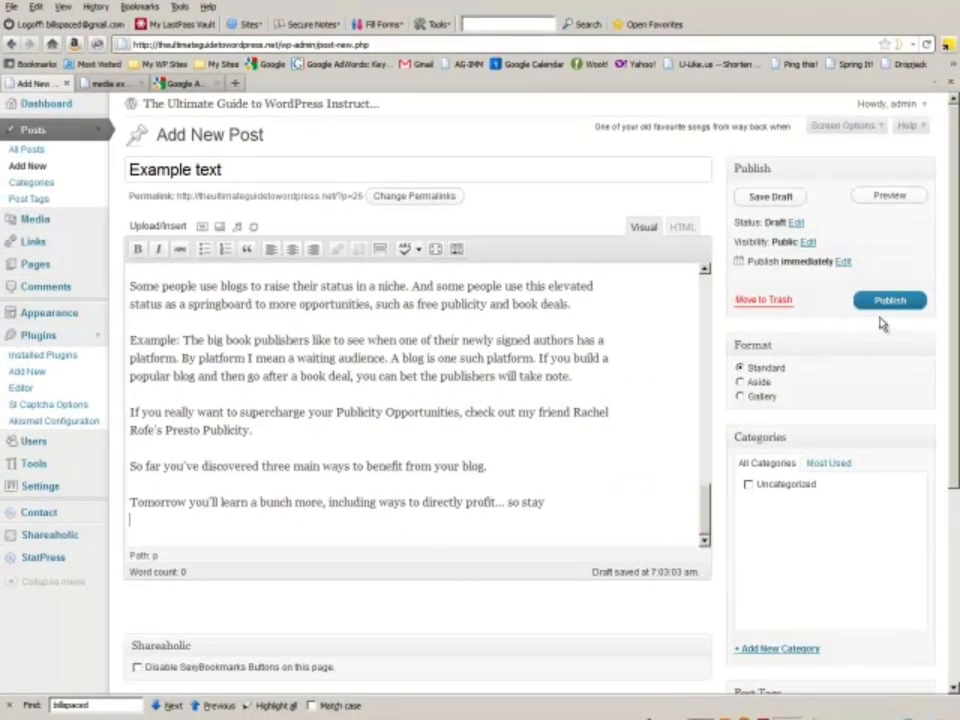
pyautogui.click(880, 307)
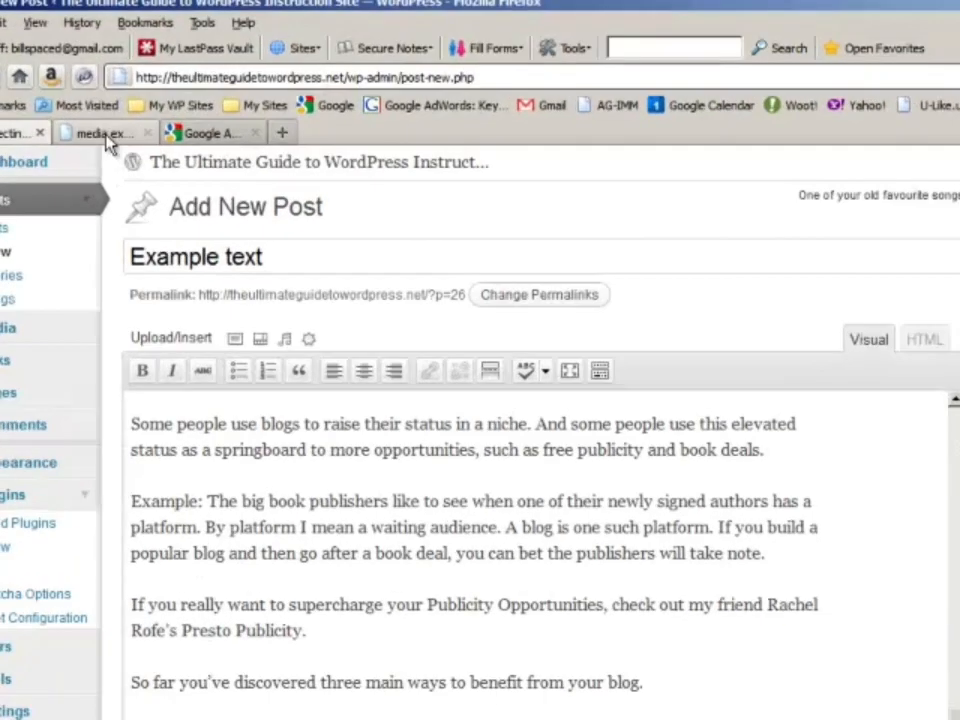
# Reload the media example 1 tab, close it, and scroll to the Example text post's 300x250 ad
pyautogui.click(104, 85)
pyautogui.rightClick(113, 86)
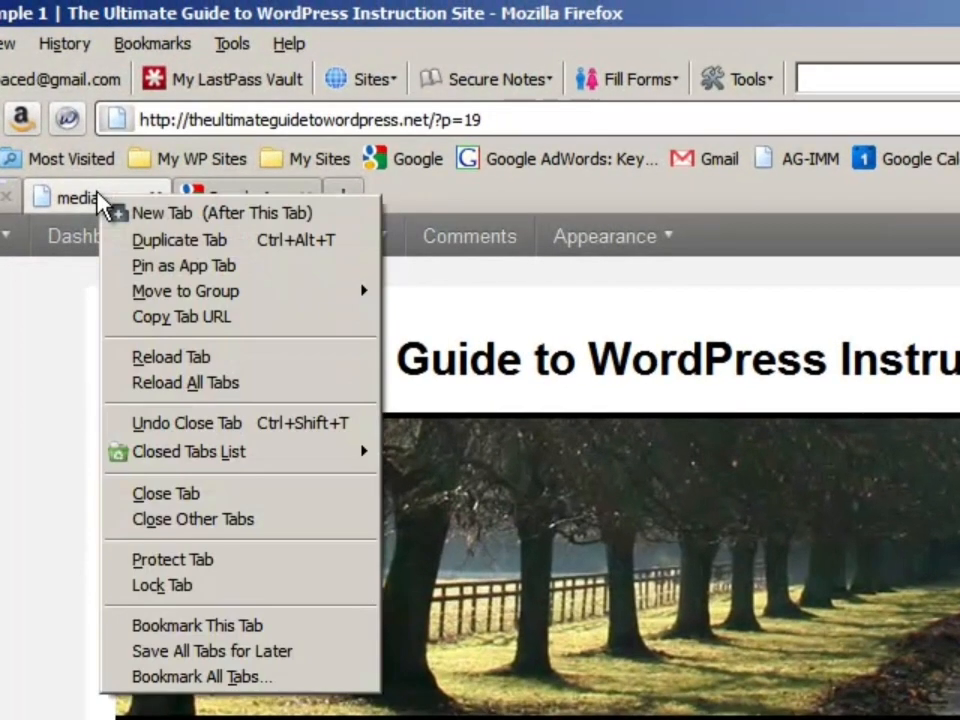
pyautogui.click(163, 360)
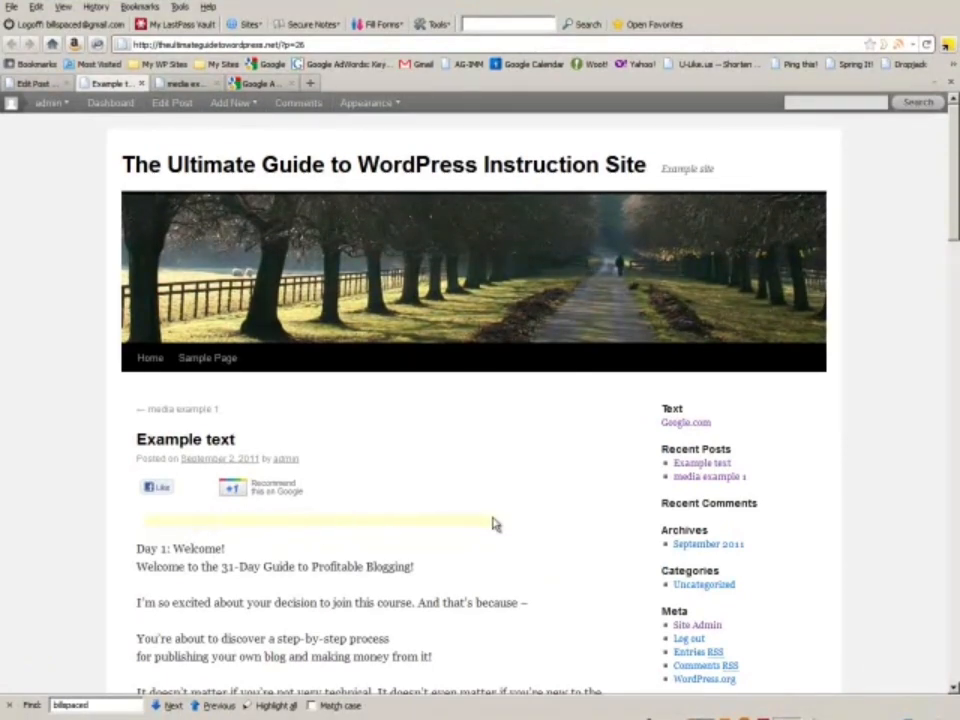
pyautogui.scroll(-2, 492, 519)
pyautogui.scroll(-15, 492, 519)
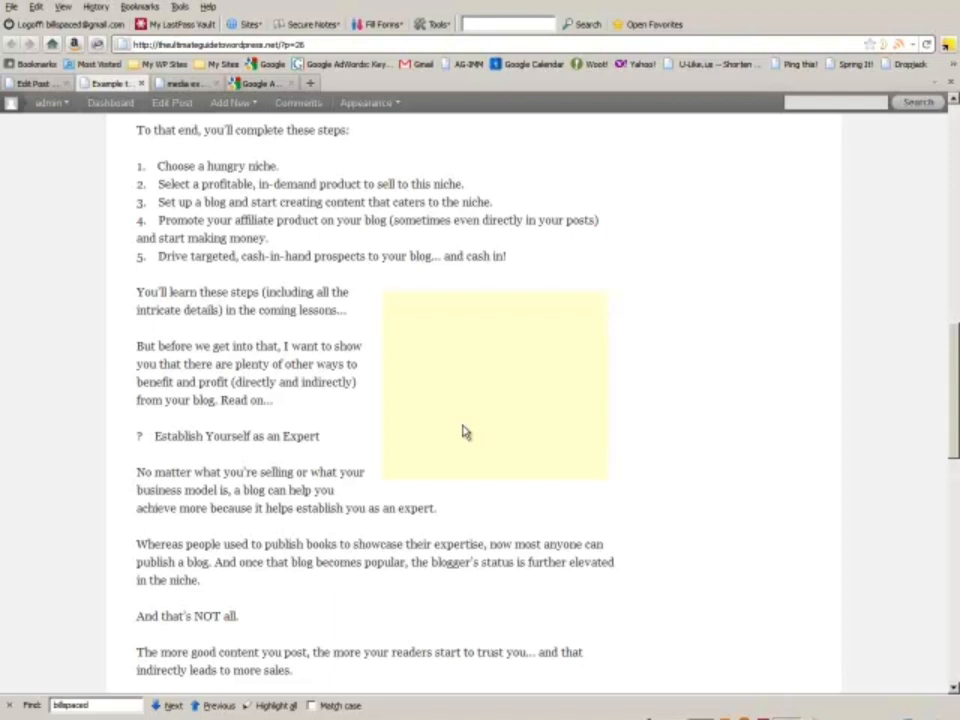
pyautogui.hotkey('ctrl', 'w')
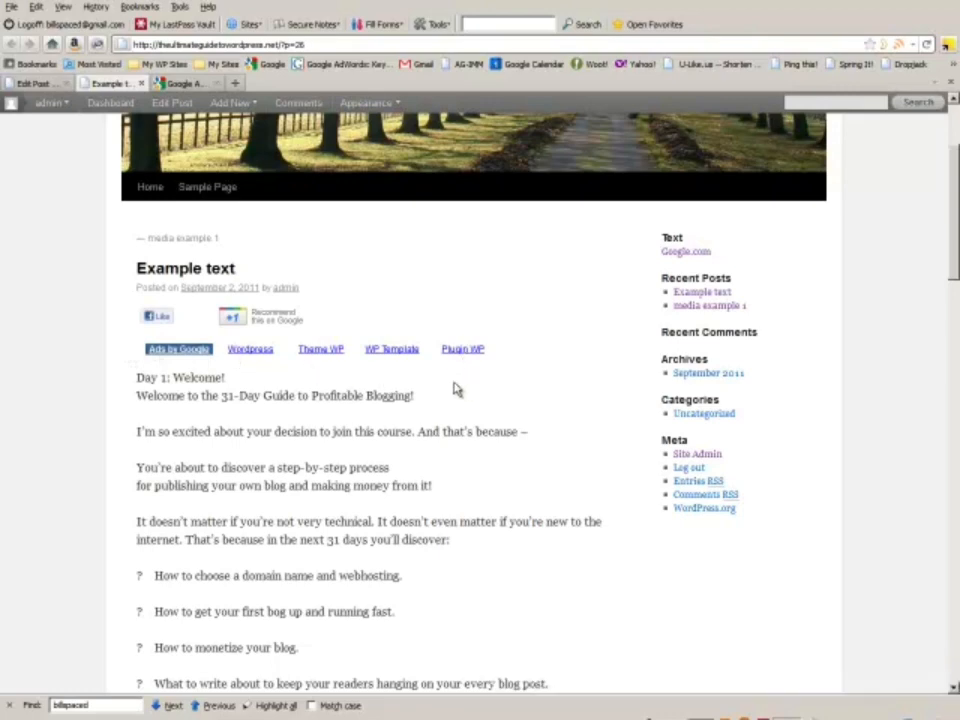
pyautogui.scroll(-10, 454, 388)
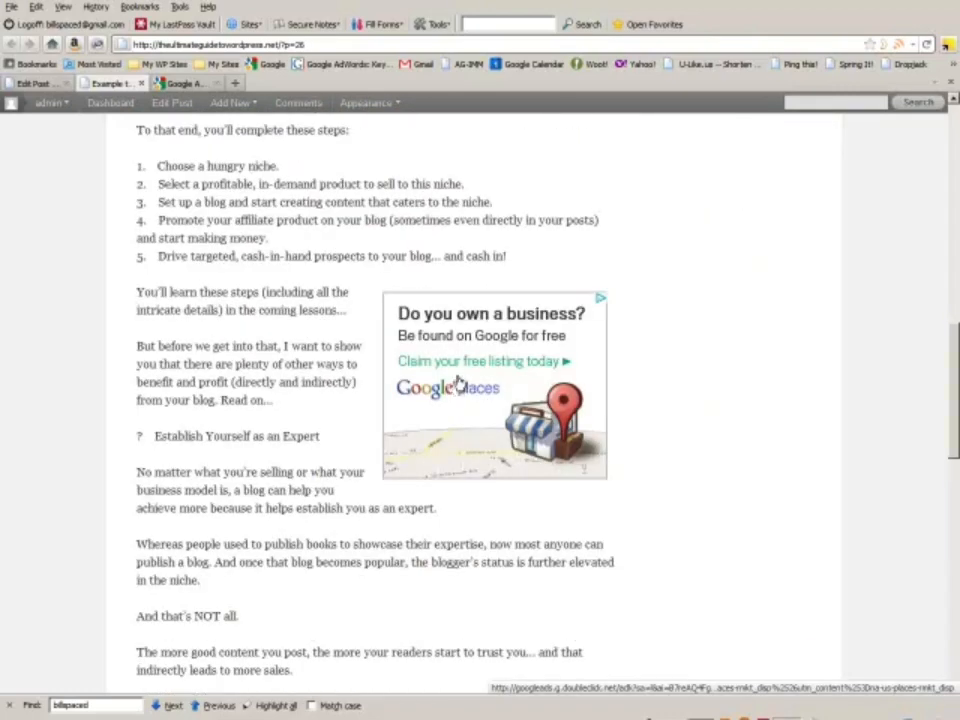
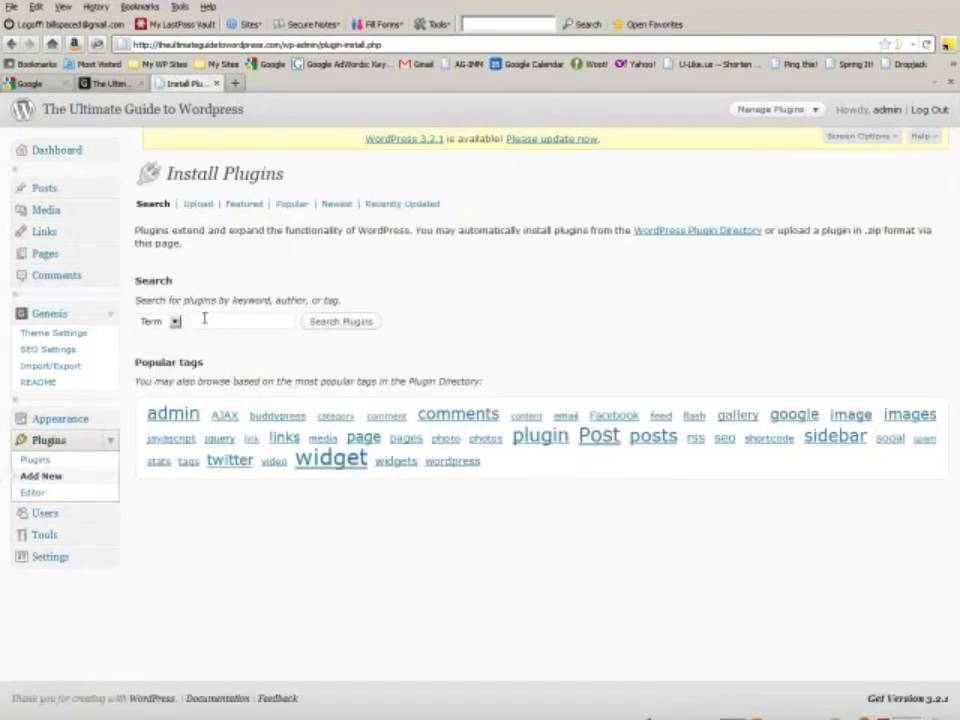
# Search the plugin directory for akismet and install Akismet 2.5.3
pyautogui.click(203, 320)
pyautogui.write('akismet')
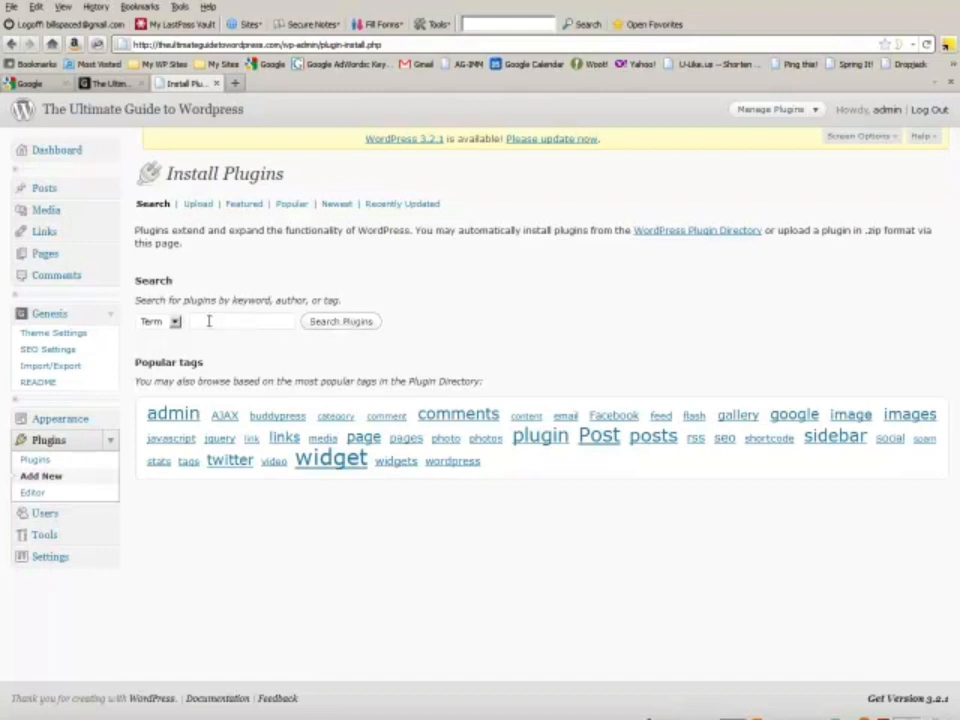
pyautogui.write('akismet')
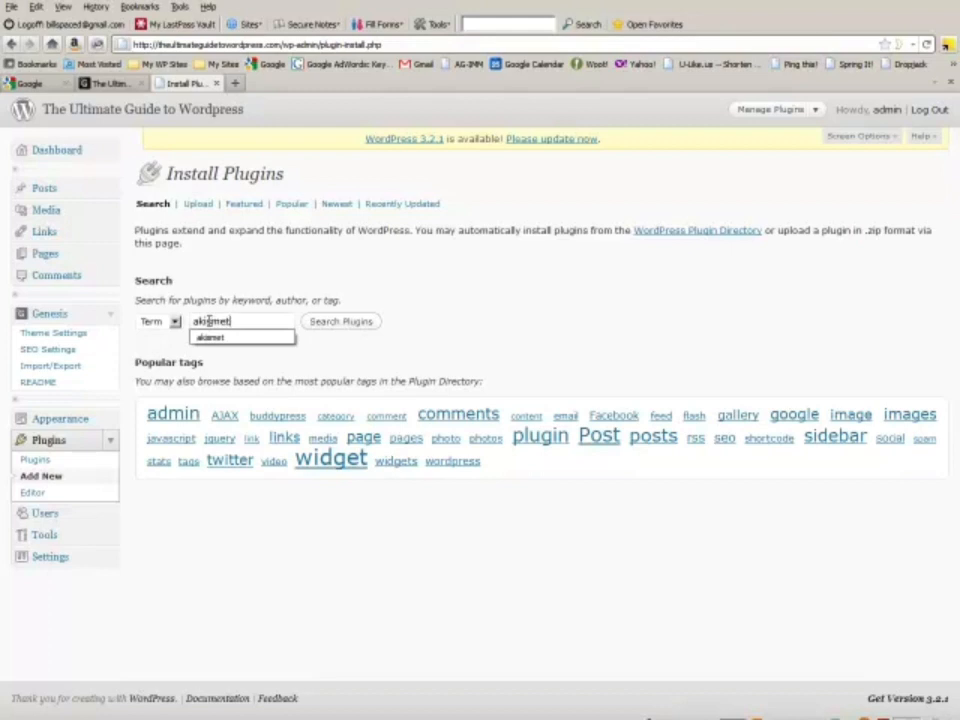
pyautogui.press('Down')
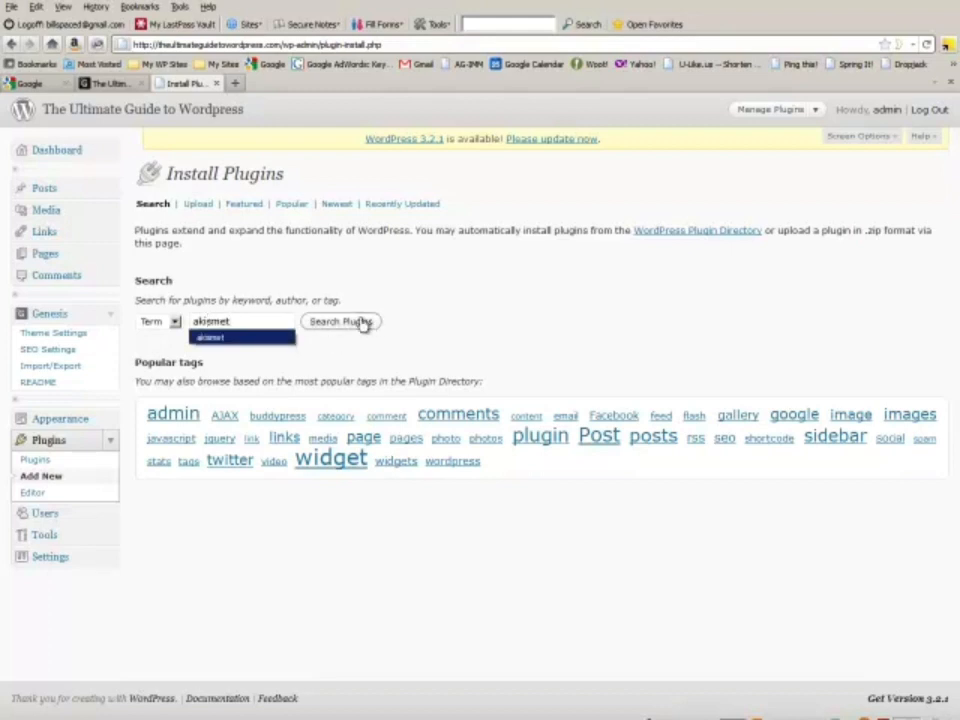
pyautogui.press('Return')
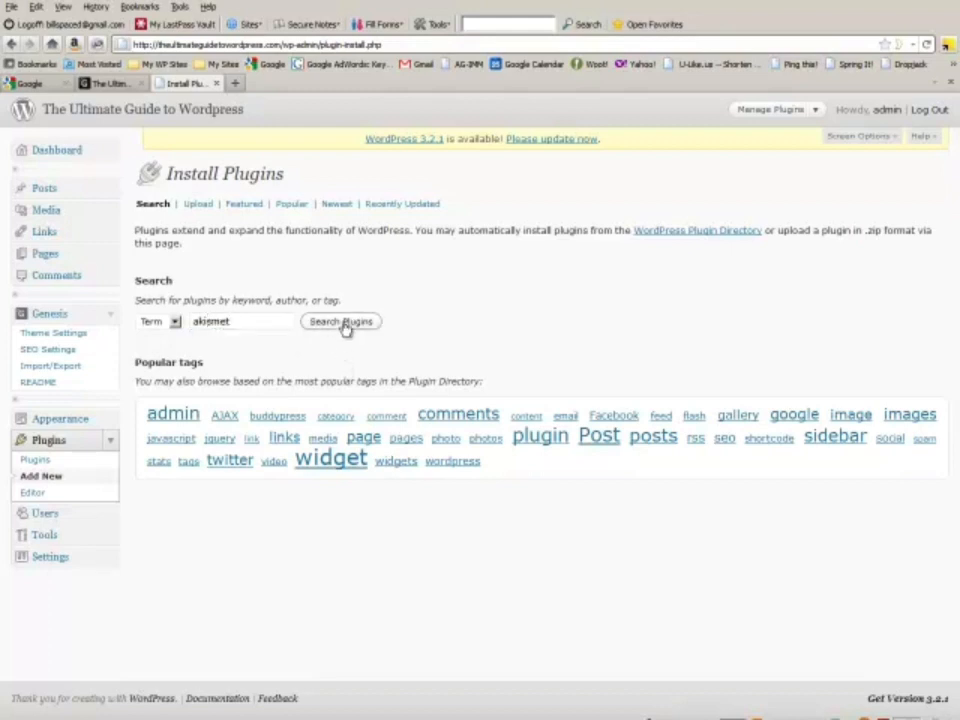
pyautogui.click(343, 324)
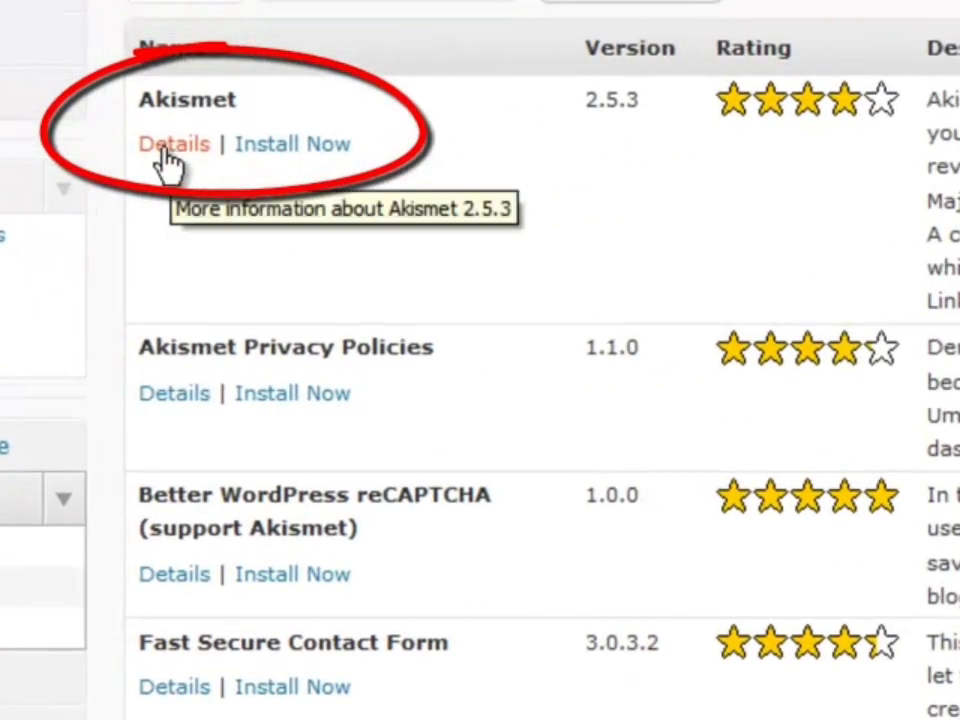
pyautogui.click(276, 147)
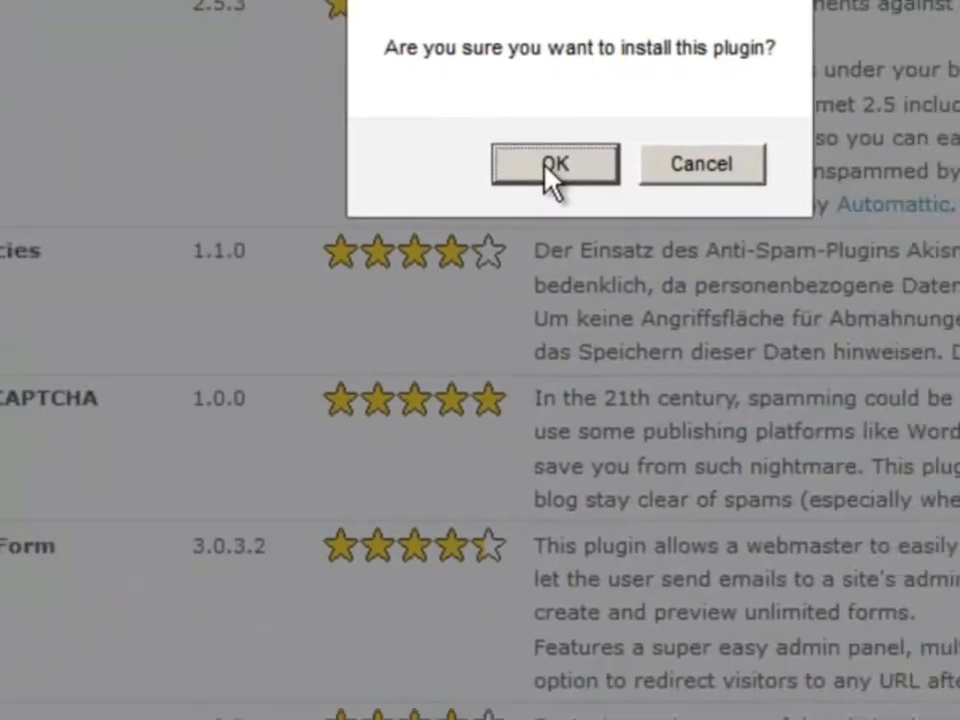
pyautogui.click(552, 167)
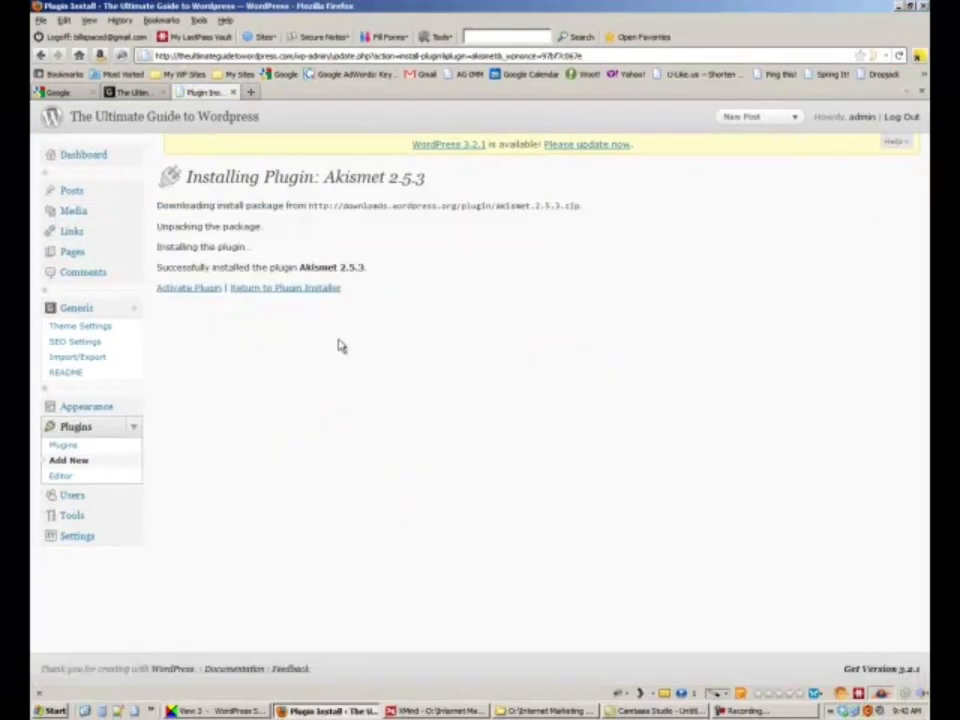
# Activate Akismet, paste the API key into its settings and save, then return to Plugins
pyautogui.click(186, 289)
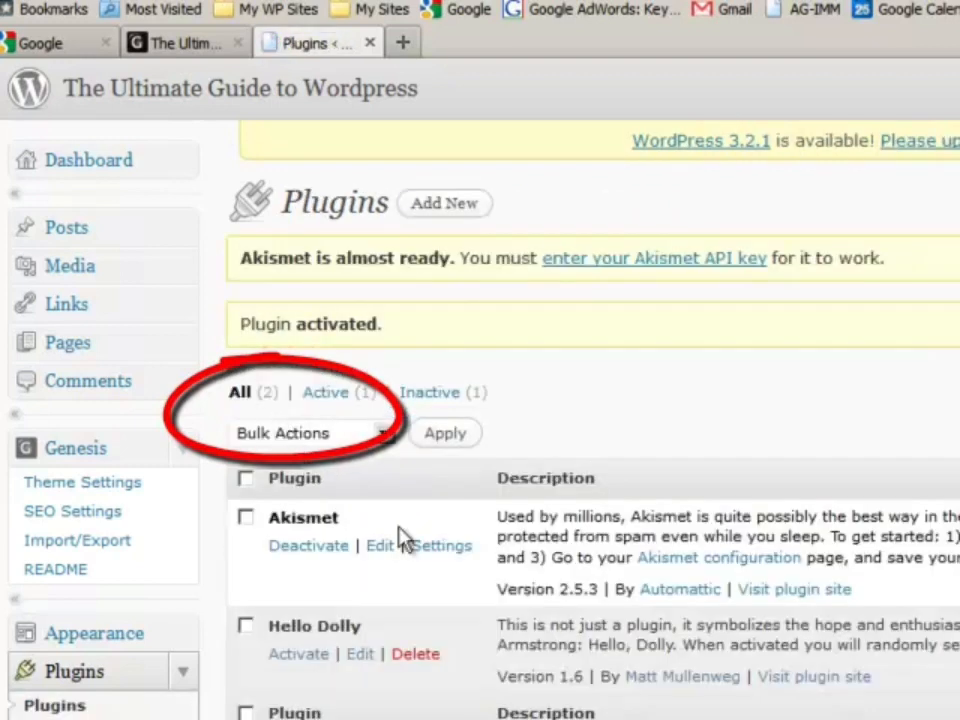
pyautogui.click(443, 548)
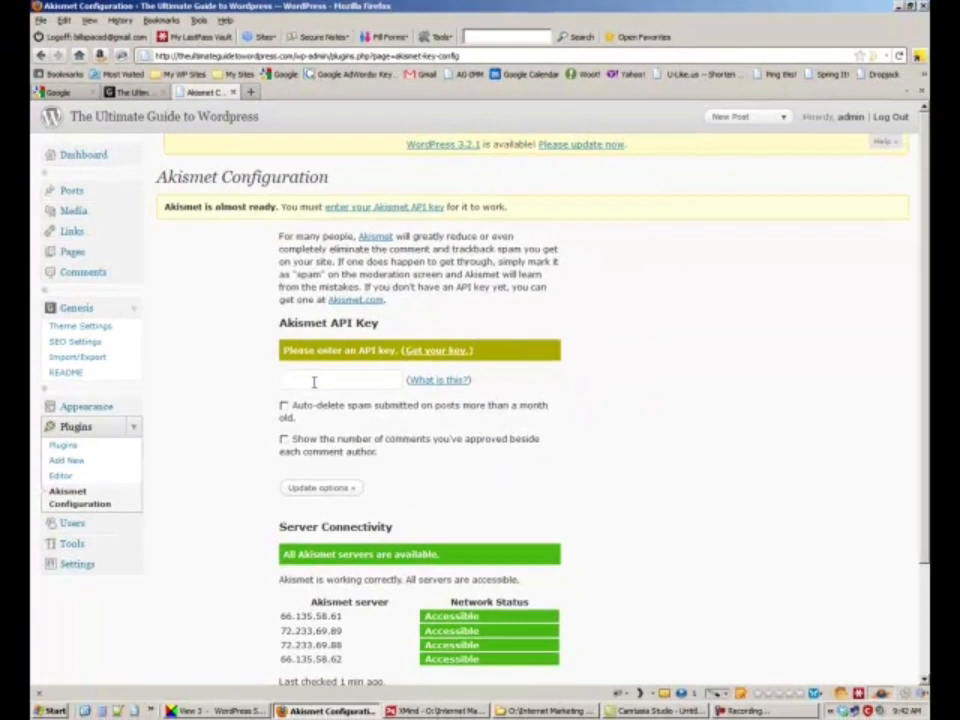
pyautogui.click(314, 382)
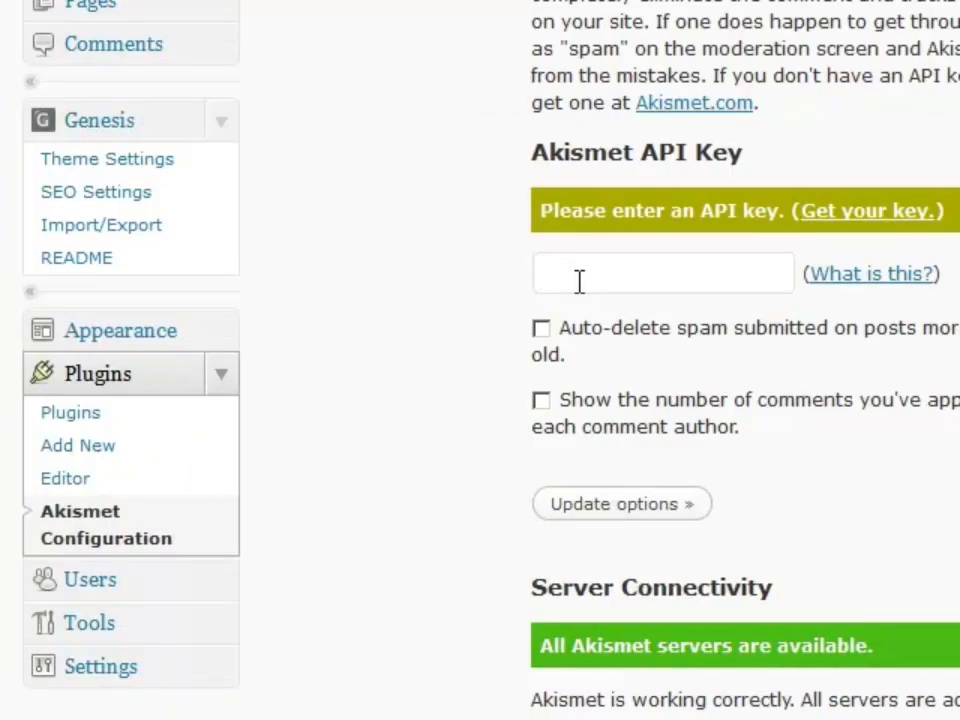
pyautogui.hotkey('ctrl', 'v')
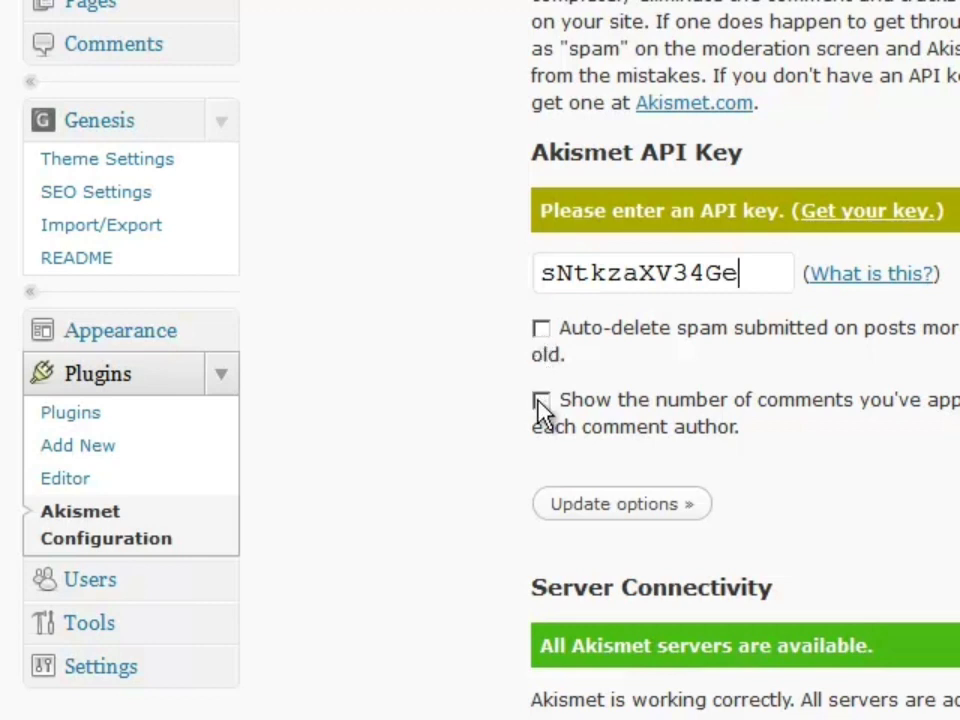
pyautogui.click(621, 507)
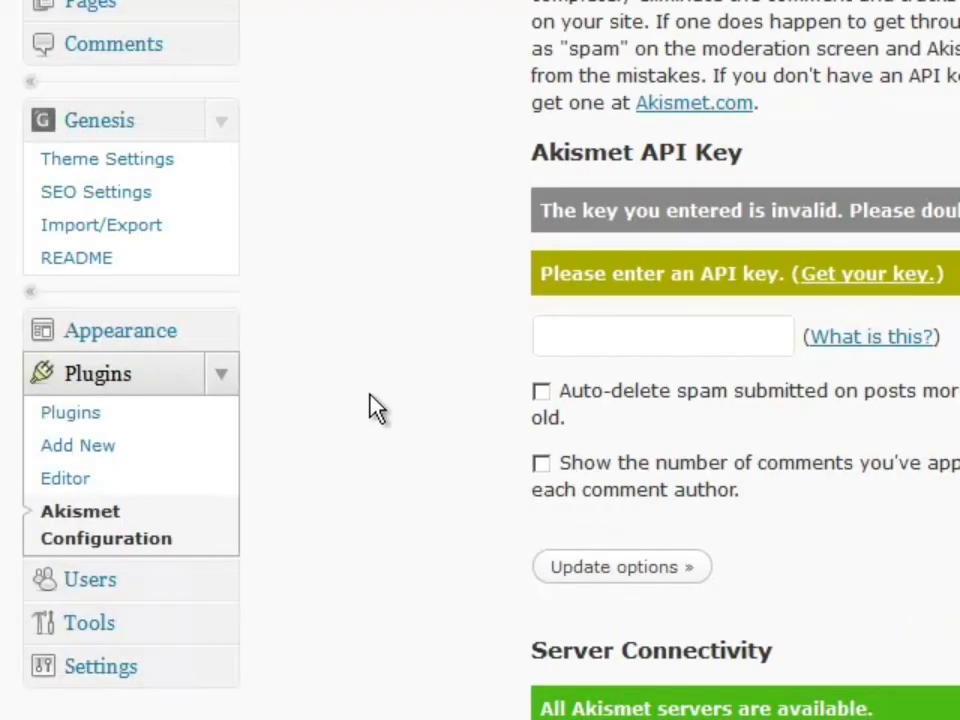
pyautogui.click(86, 418)
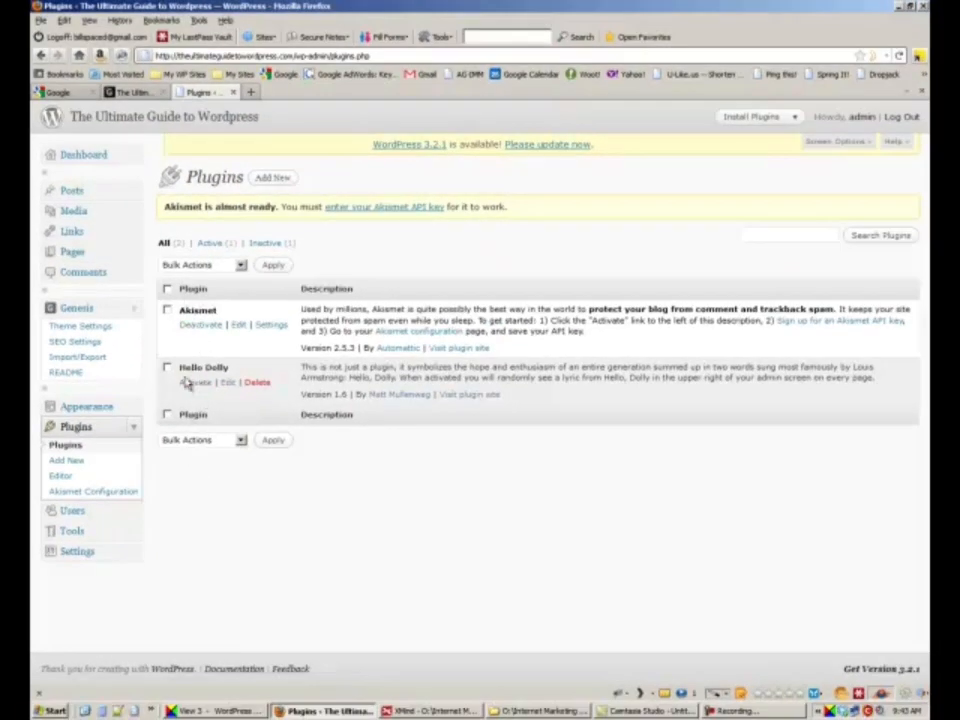
# Delete the Hello Dolly plugin and confirm removing its files
pyautogui.click(257, 384)
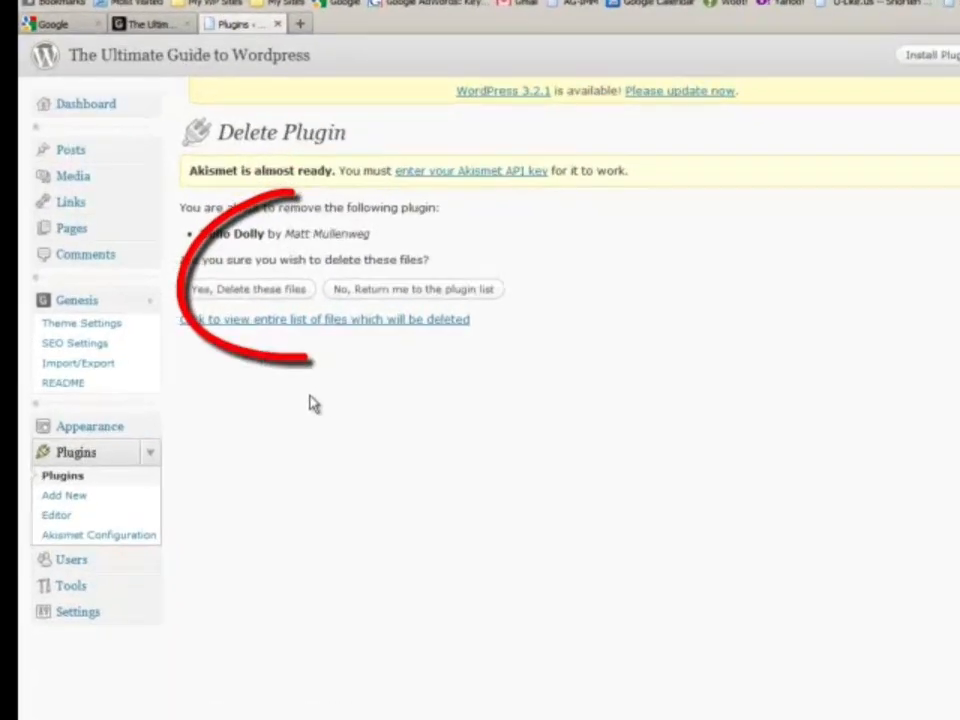
pyautogui.click(284, 279)
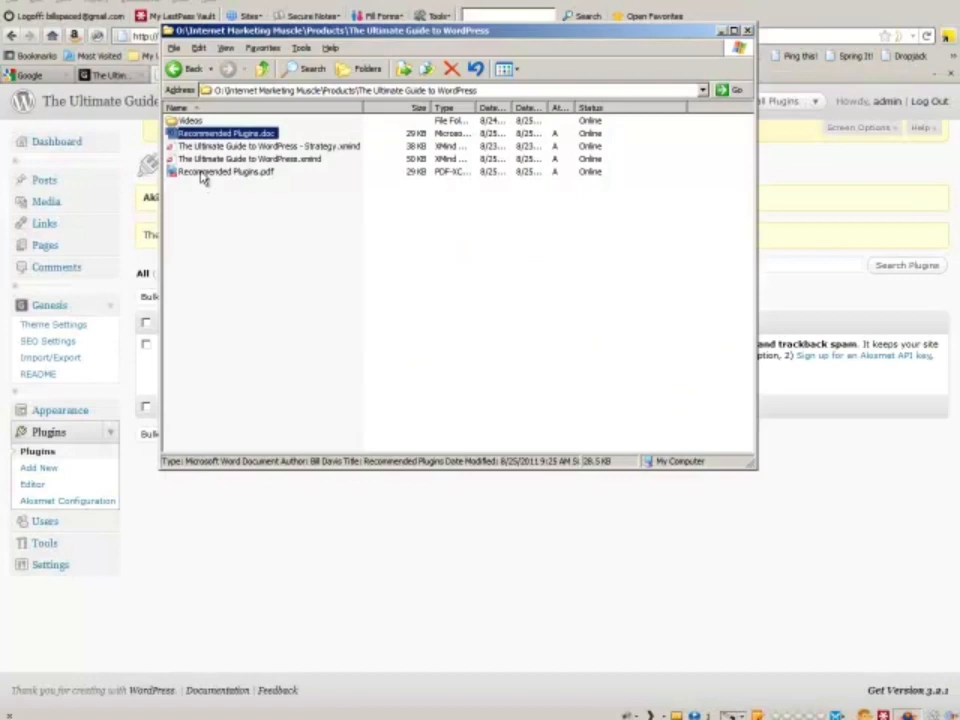
# Open Recommended Plugins.pdf and follow its all-in-one-seo-pack link, allowing the site to open
pyautogui.doubleClick(205, 173)
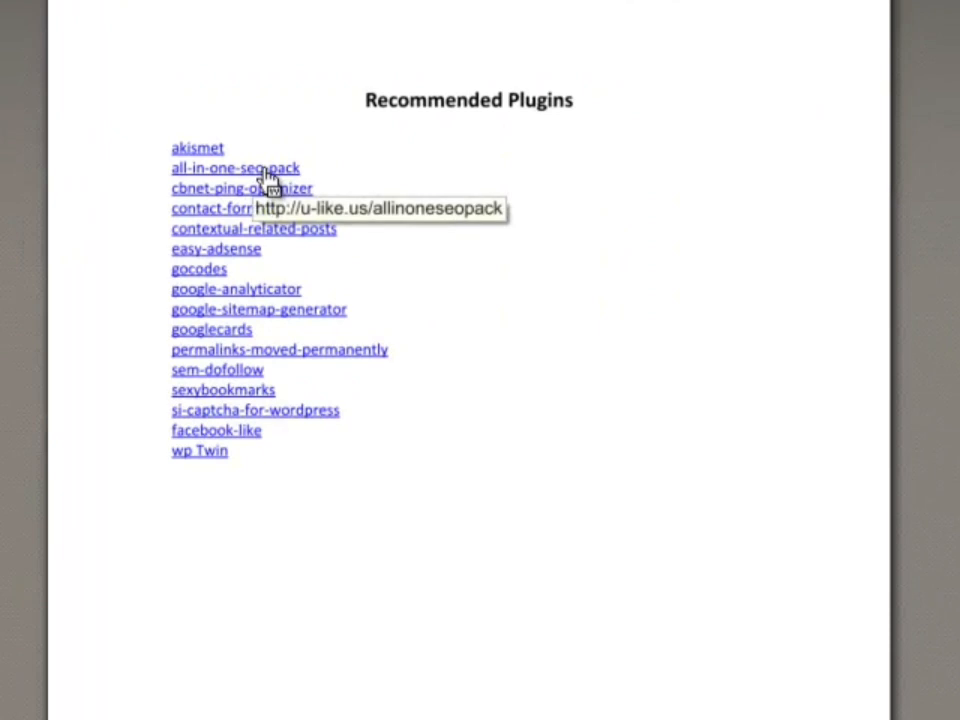
pyautogui.click(266, 172)
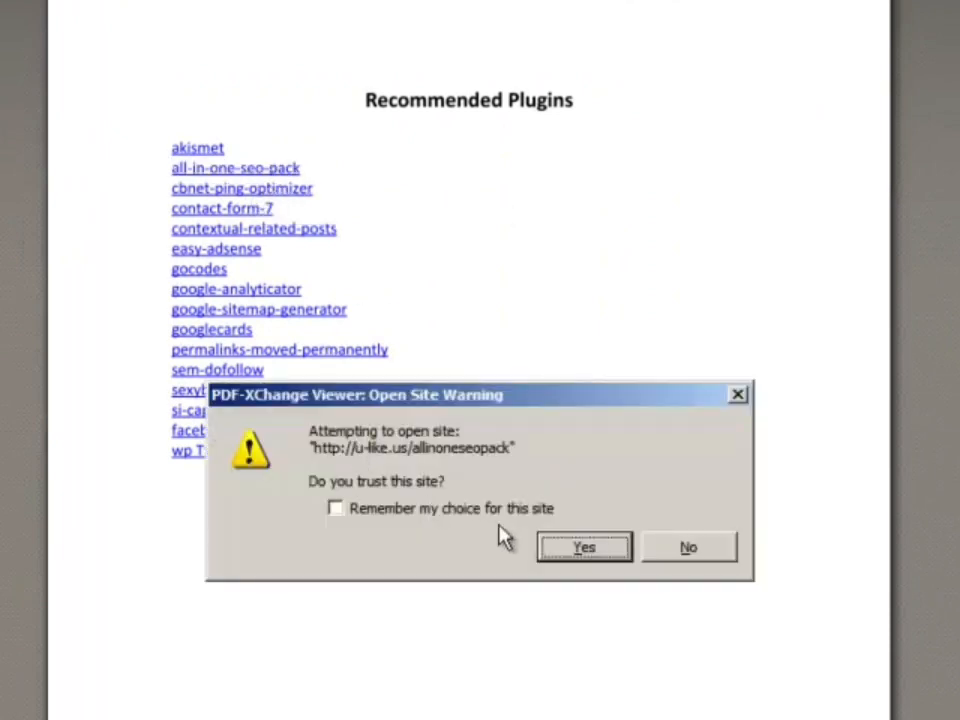
pyautogui.click(580, 550)
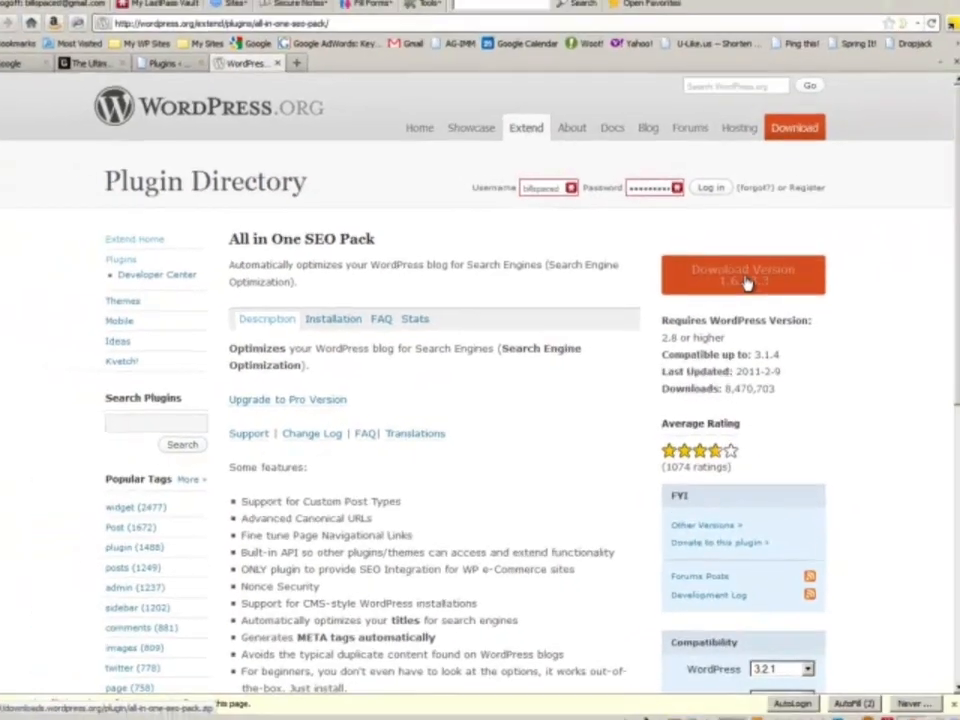
# Download all-in-one-seo-pack.zip, show it in its containing folder, and return to WordPress
pyautogui.click(740, 214)
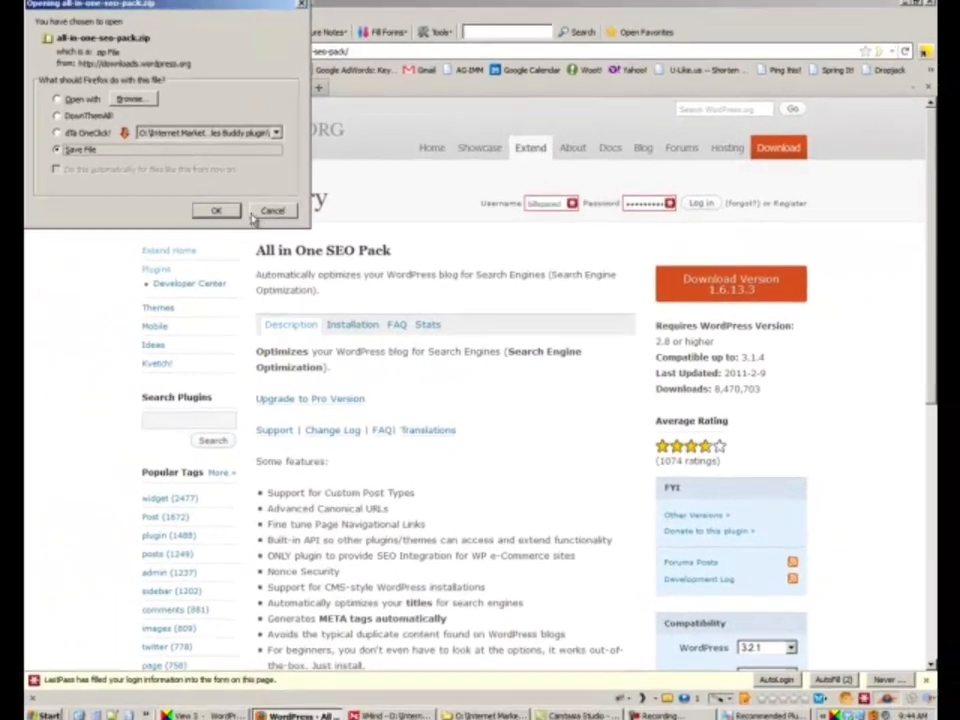
pyautogui.click(222, 211)
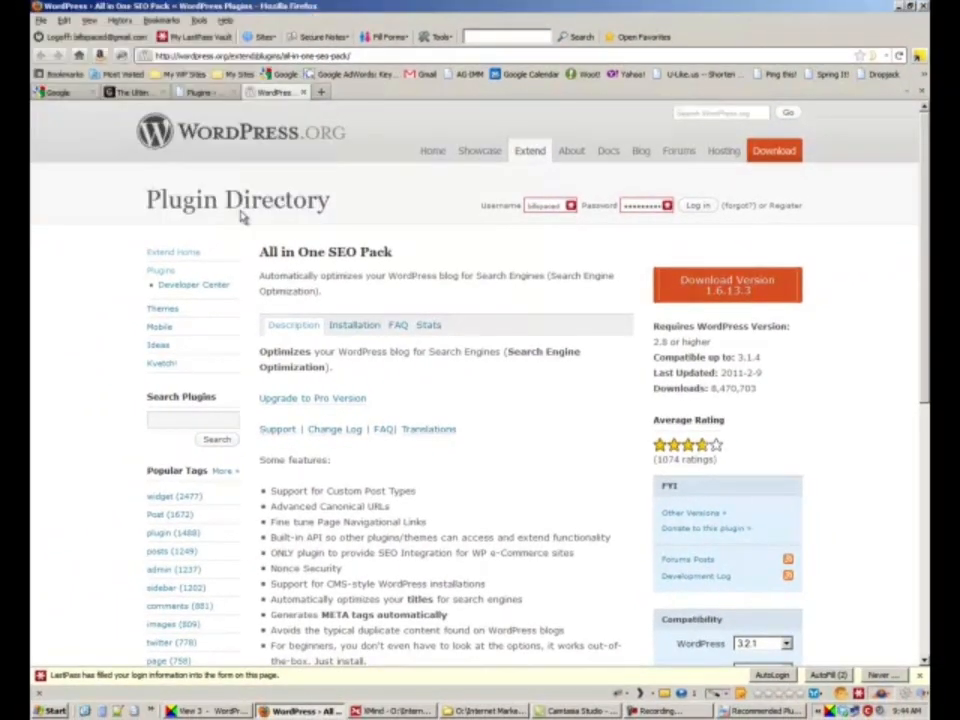
pyautogui.rightClick(246, 292)
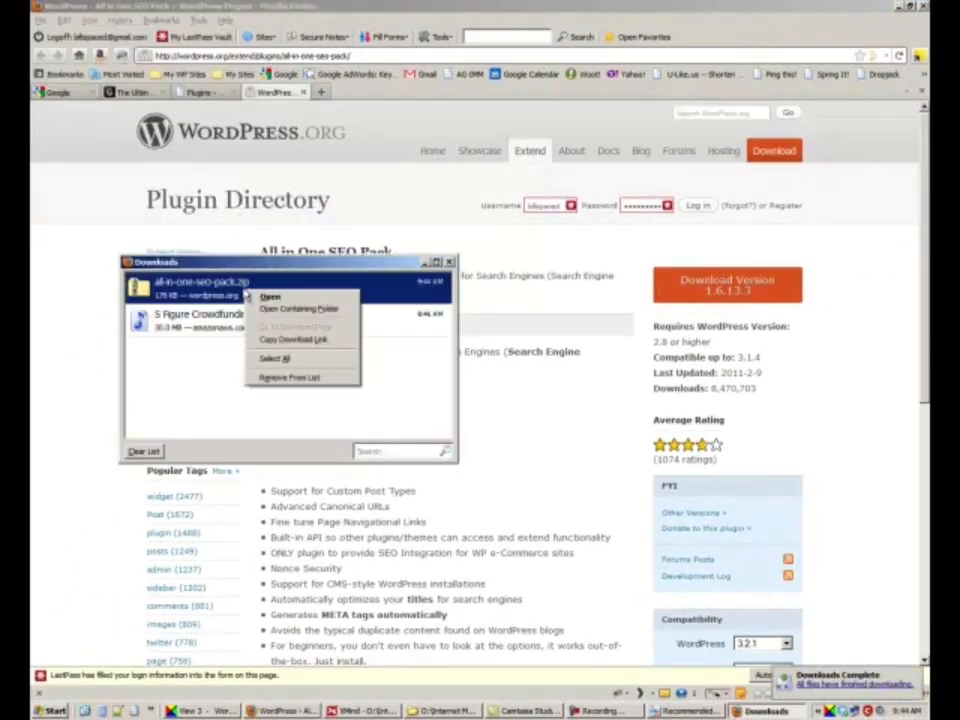
pyautogui.click(292, 309)
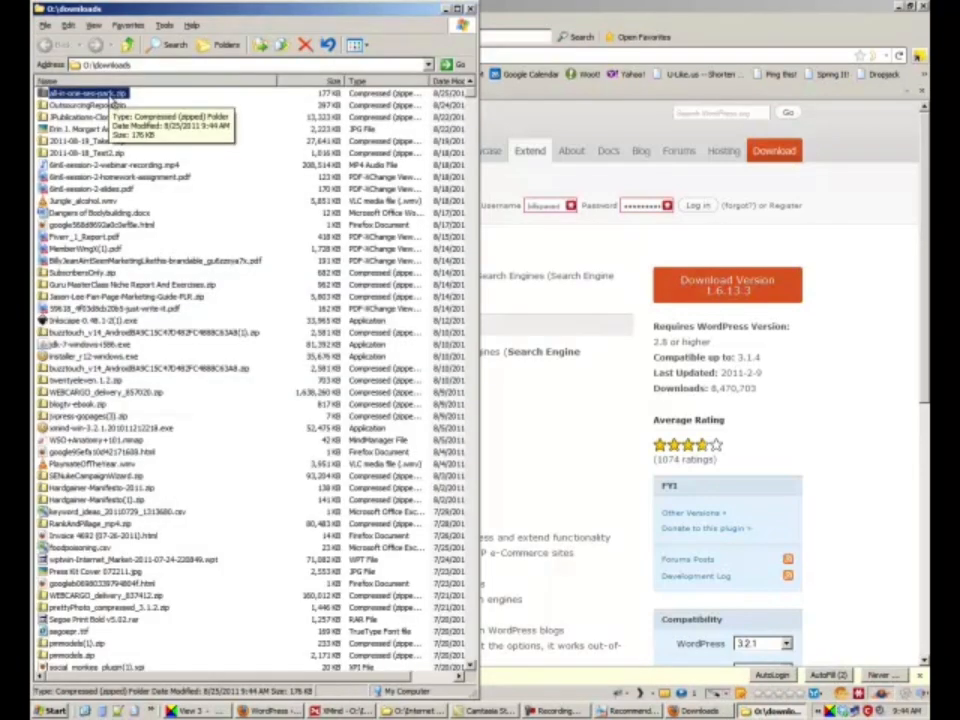
pyautogui.click(204, 94)
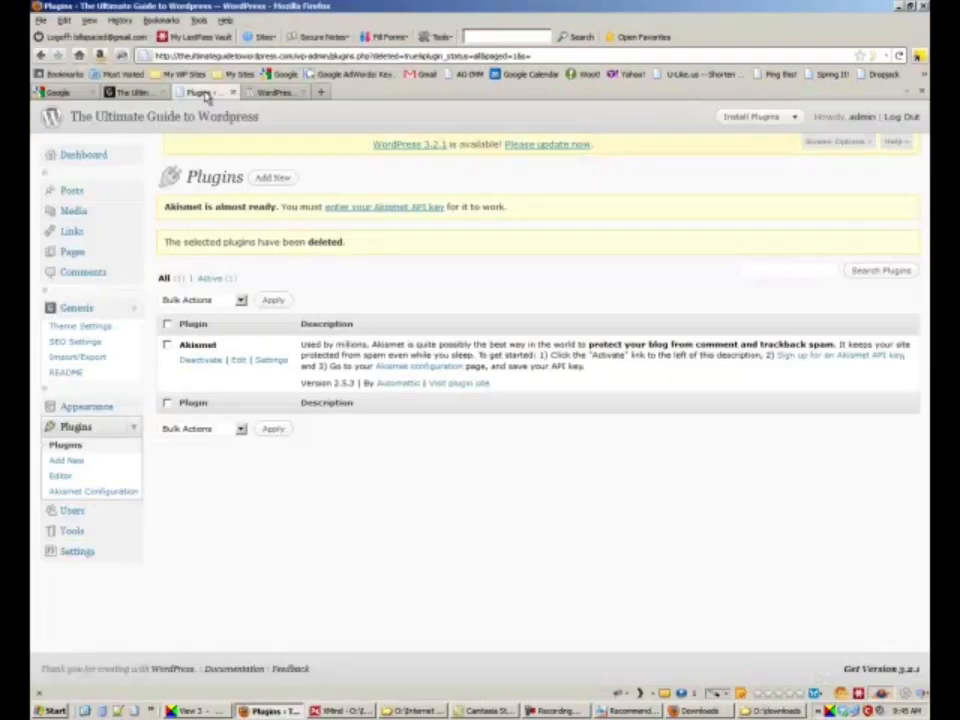
# Upload all-in-one-seo-pack.zip from the Desktop as a new plugin, install it and activate it
pyautogui.click(276, 178)
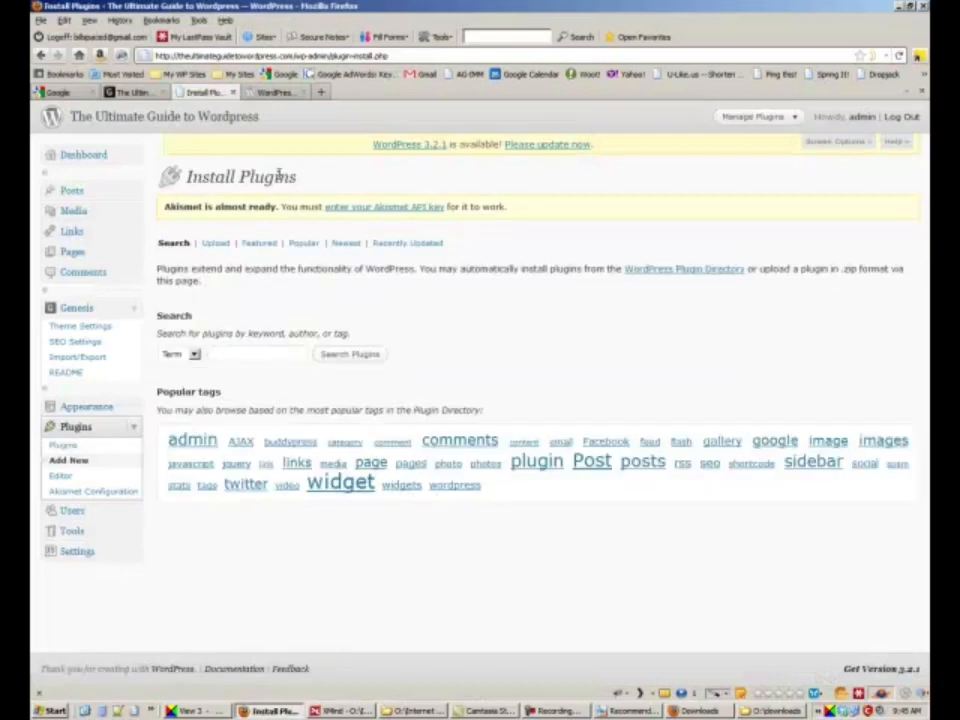
pyautogui.click(214, 251)
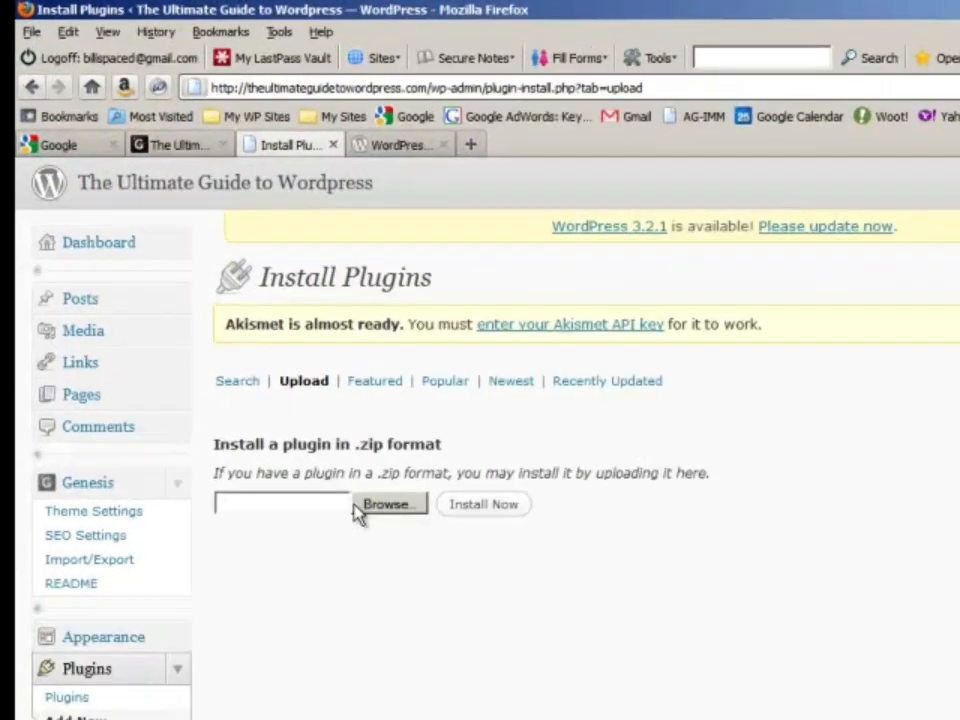
pyautogui.click(360, 508)
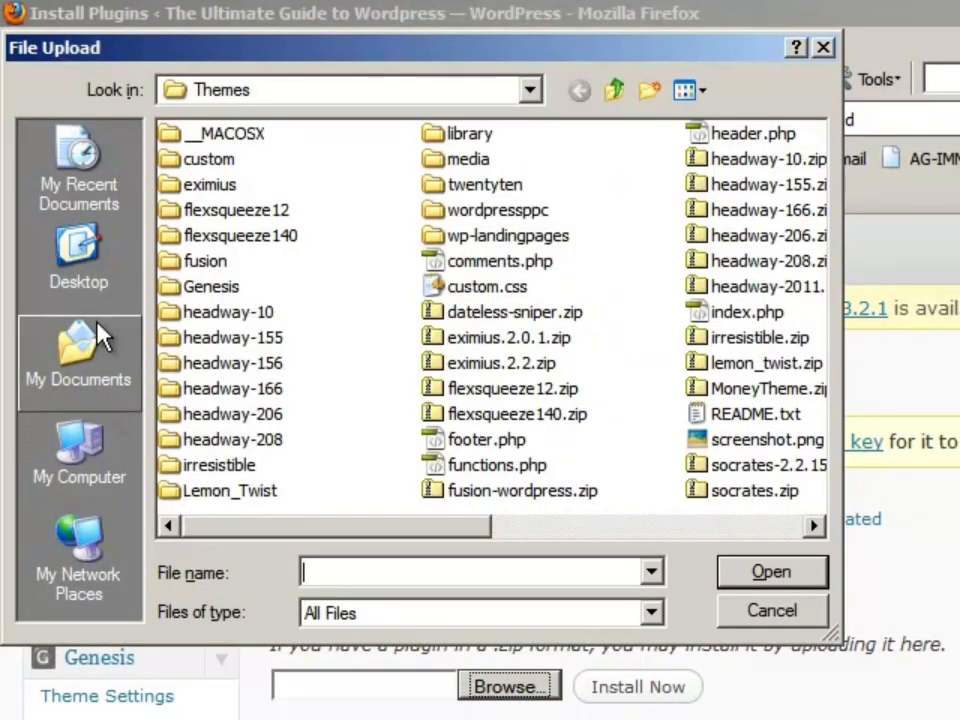
pyautogui.click(72, 255)
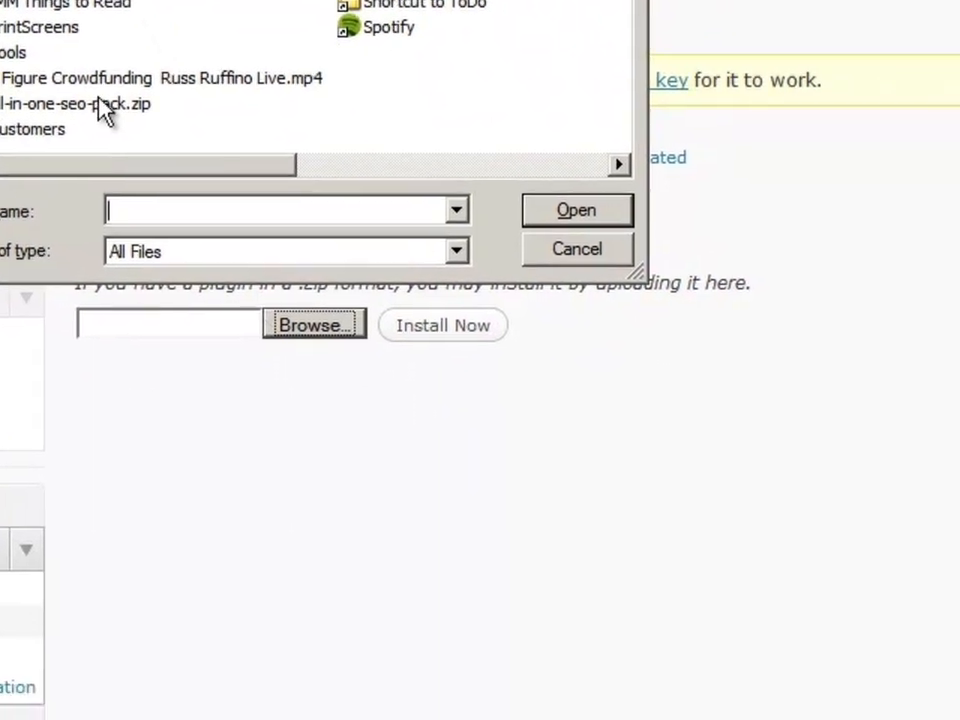
pyautogui.click(293, 466)
pyautogui.click(549, 226)
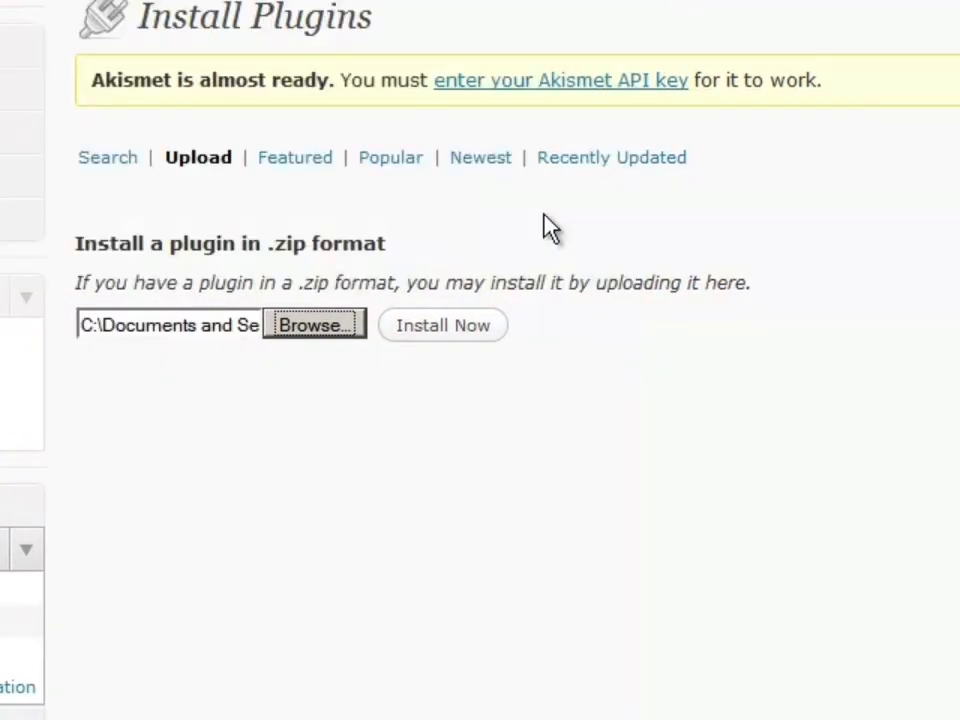
pyautogui.click(440, 340)
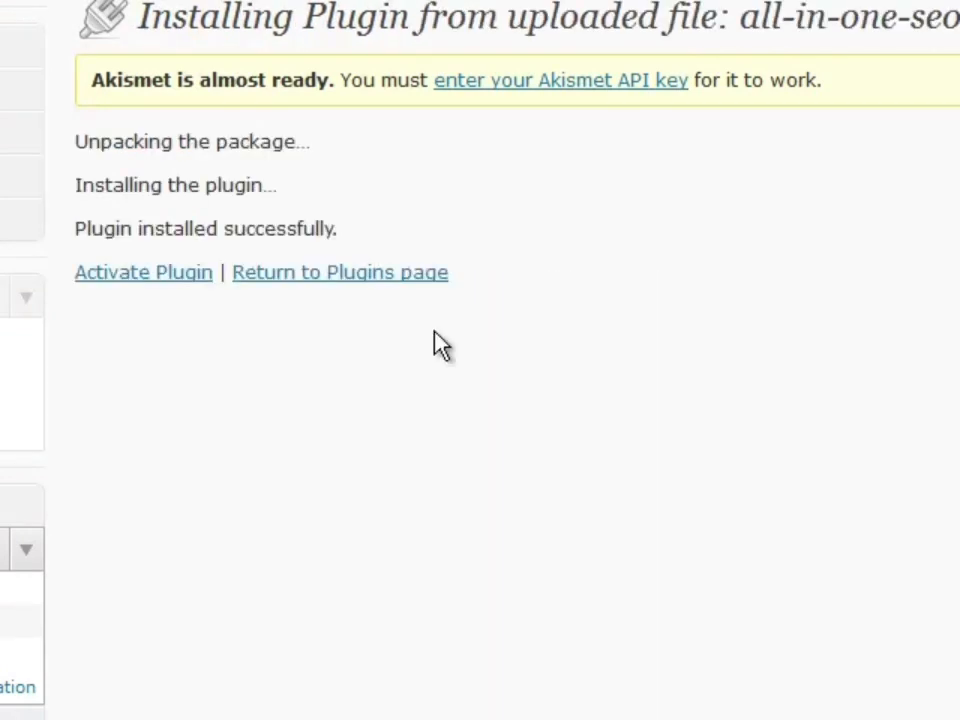
pyautogui.click(100, 283)
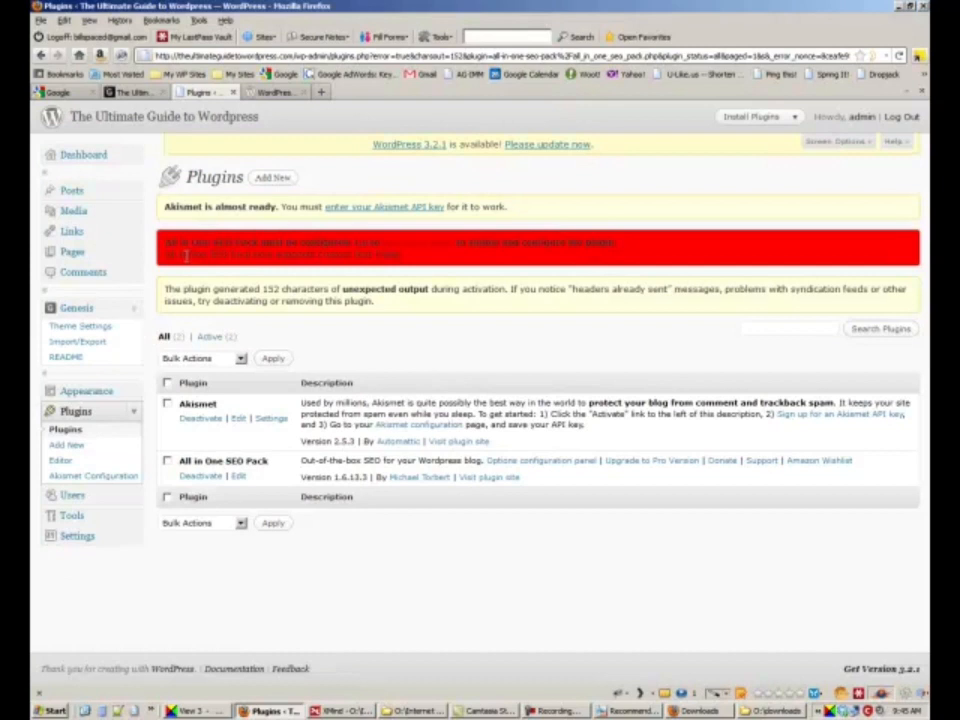
# On the All in One SEO Pack options page, set Plugin Status to Enabled
pyautogui.click(437, 251)
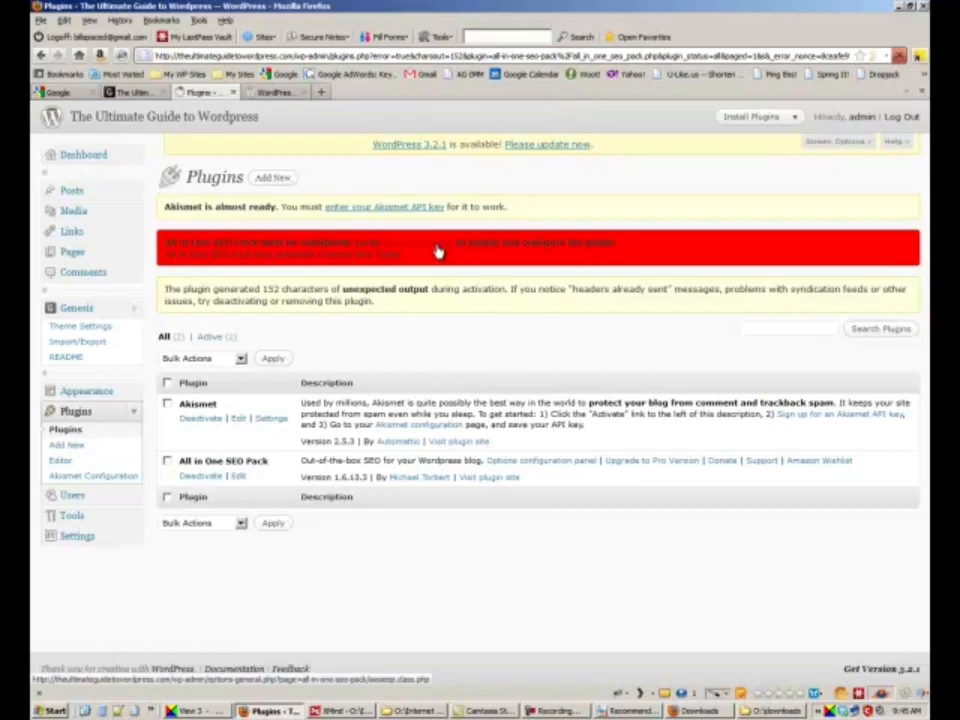
pyautogui.scroll(-8, 463, 222)
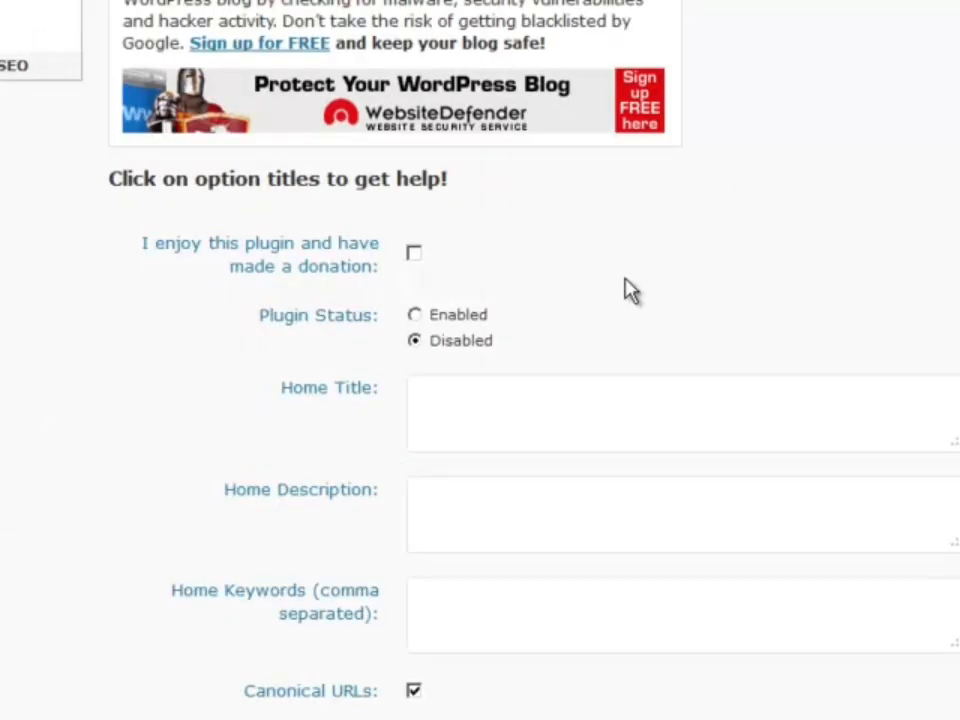
pyautogui.scroll(-3, 628, 285)
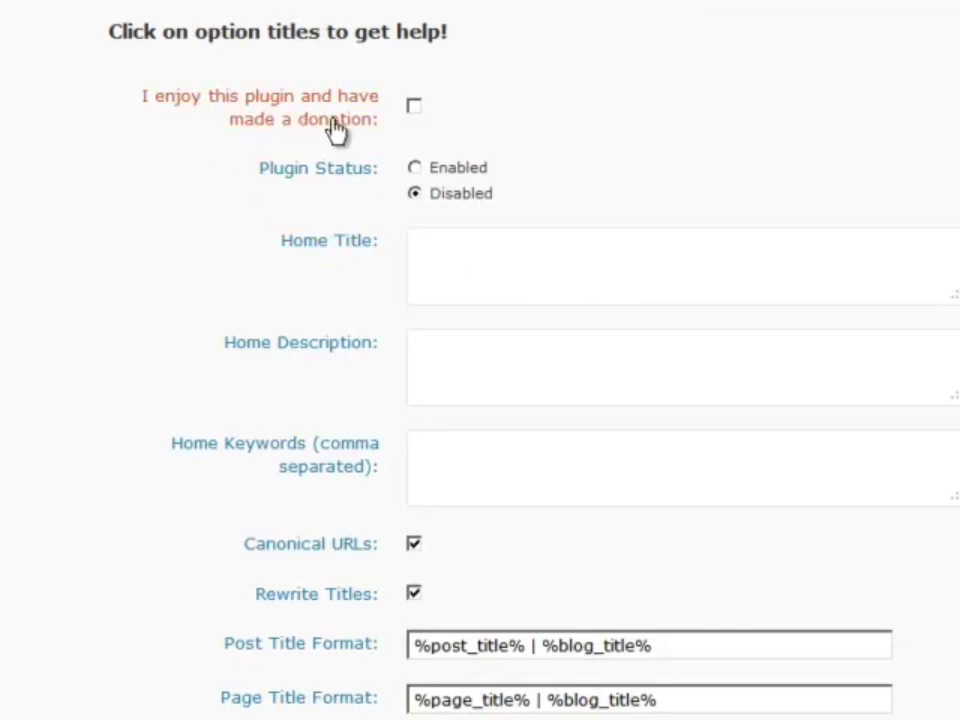
pyautogui.click(414, 107)
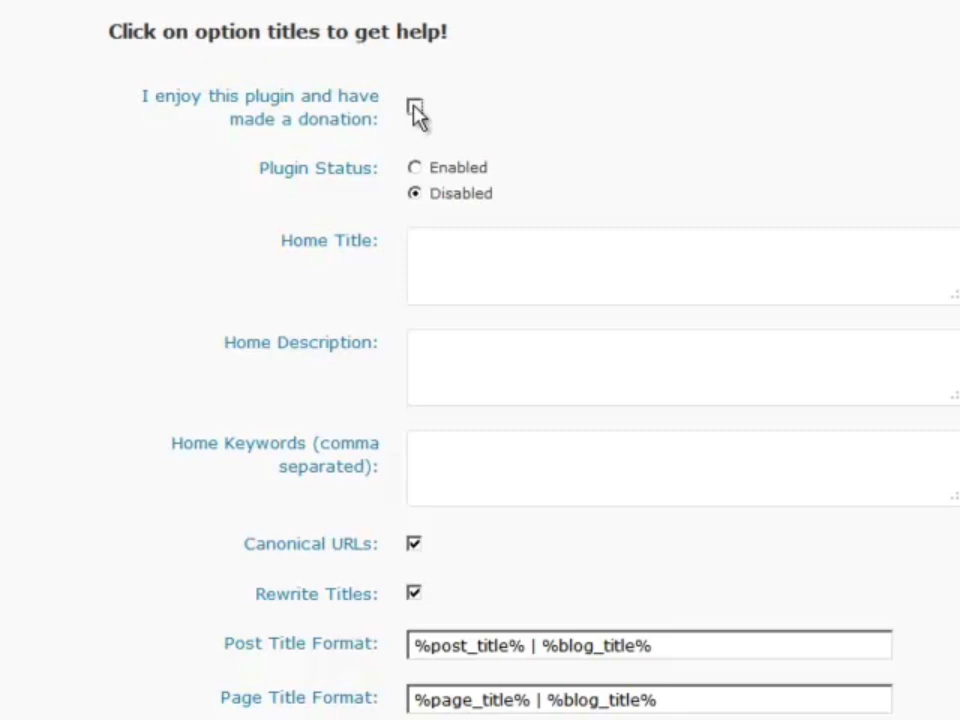
pyautogui.click(414, 169)
# Enter 'The Ultimate Guide to WordPress' as the Home Title
pyautogui.click(451, 260)
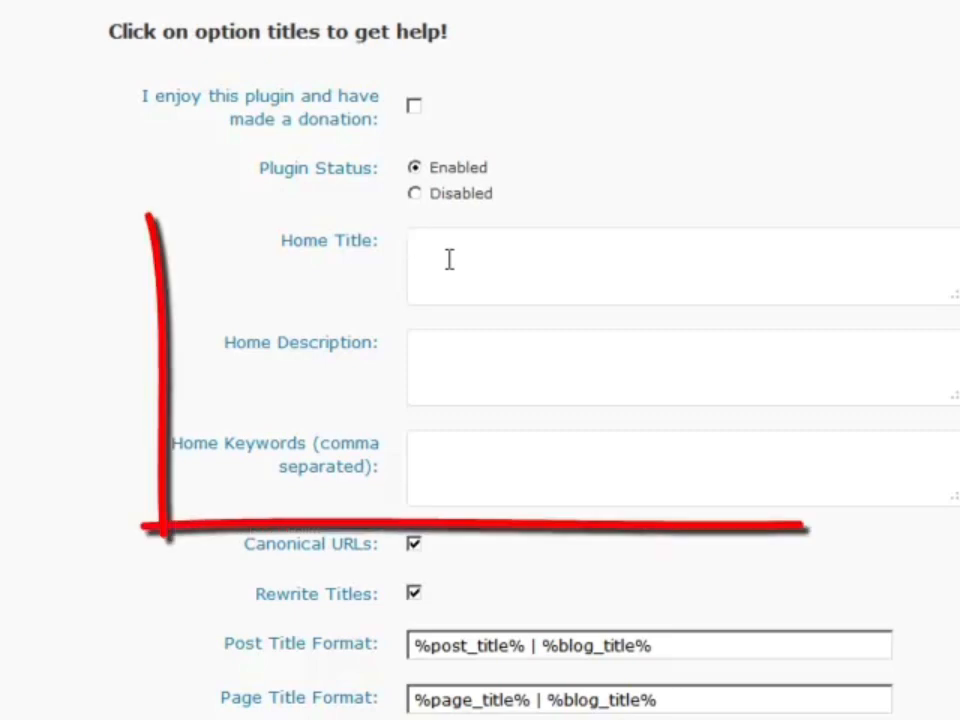
pyautogui.click(448, 351)
pyautogui.click(454, 478)
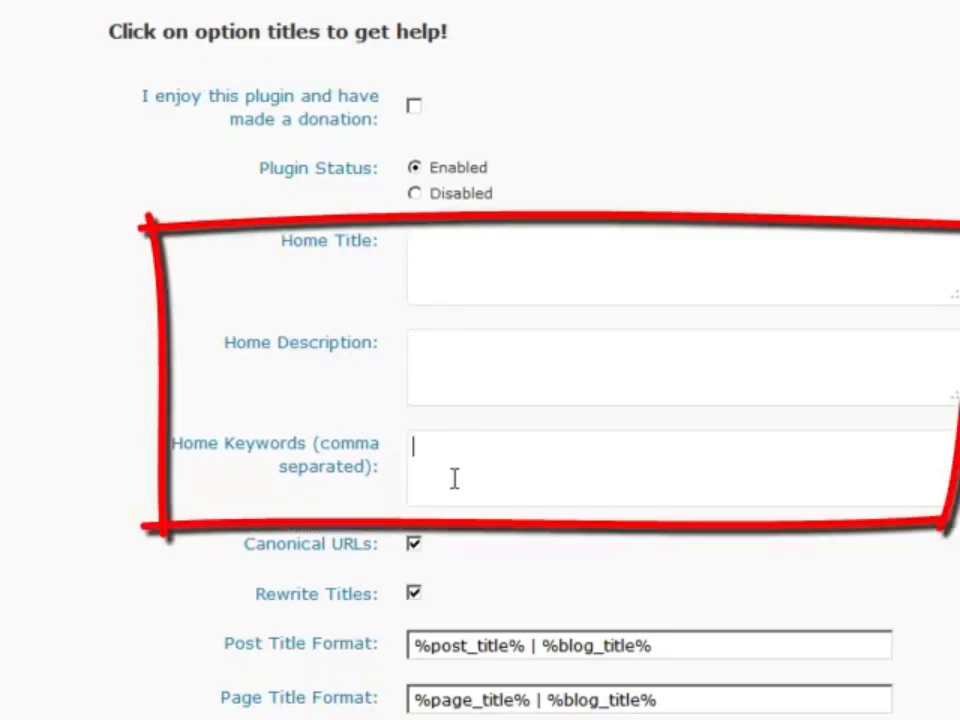
pyautogui.click(471, 262)
pyautogui.click(466, 358)
pyautogui.click(464, 462)
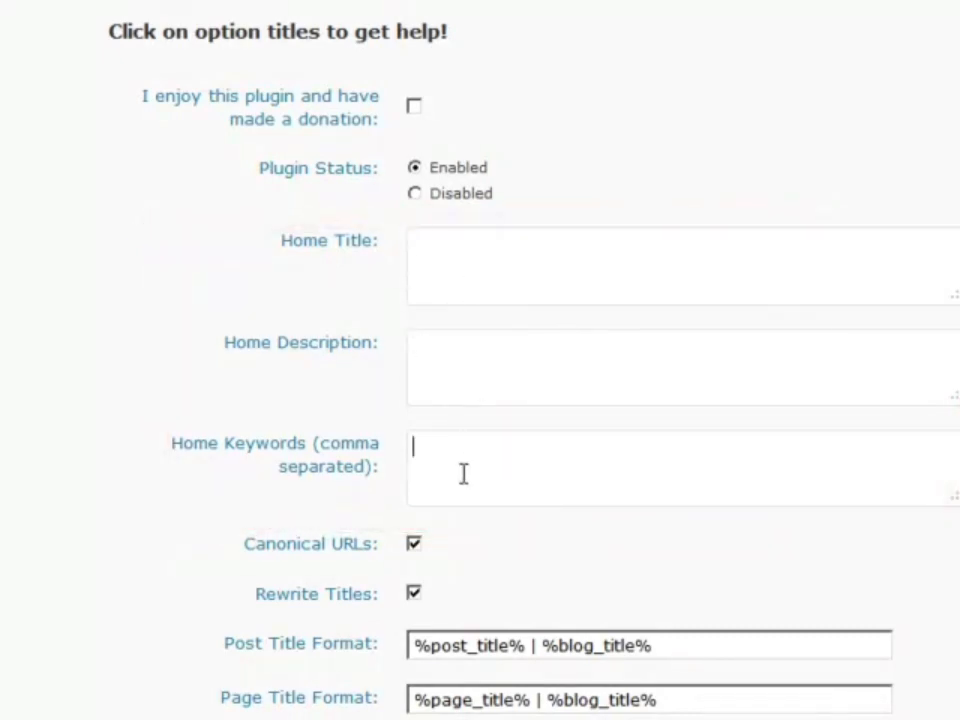
pyautogui.scroll(-10, 729, 452)
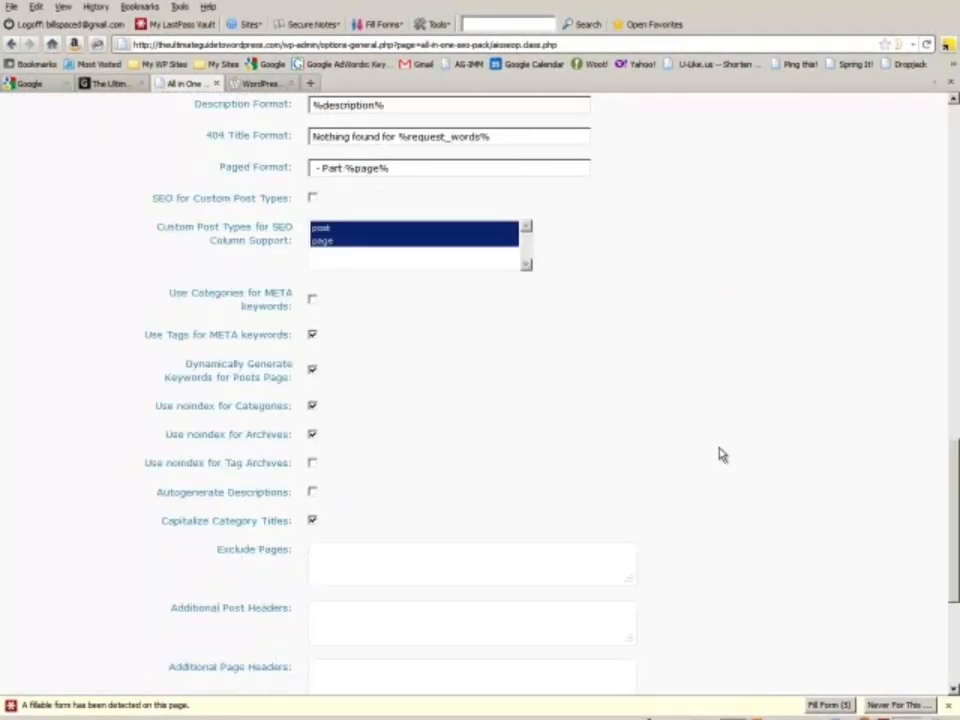
pyautogui.scroll(-5, 722, 455)
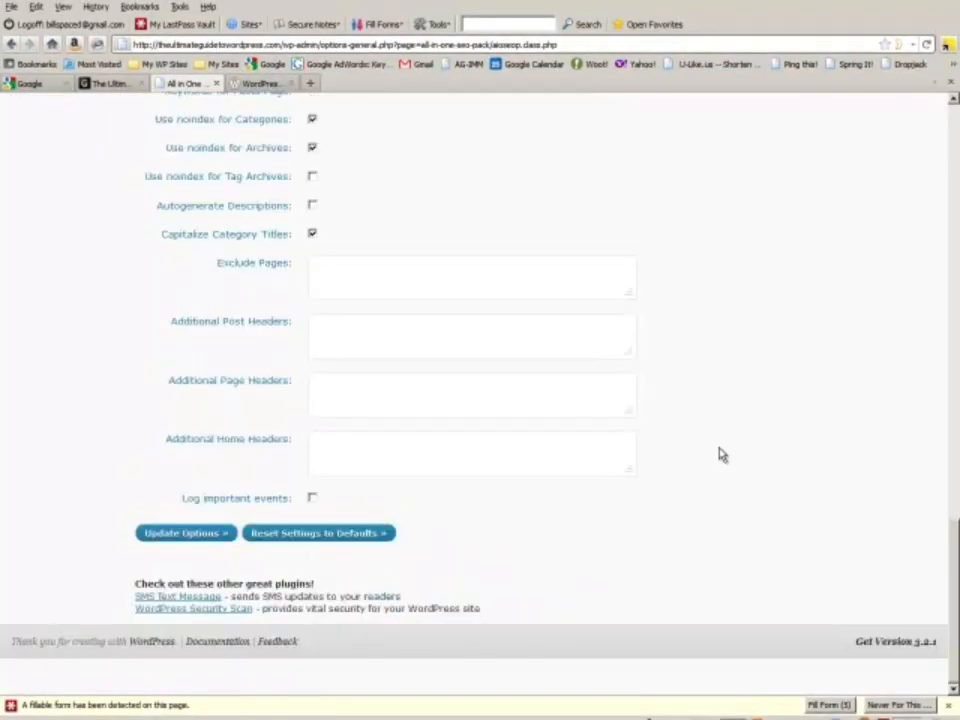
pyautogui.scroll(15, 722, 455)
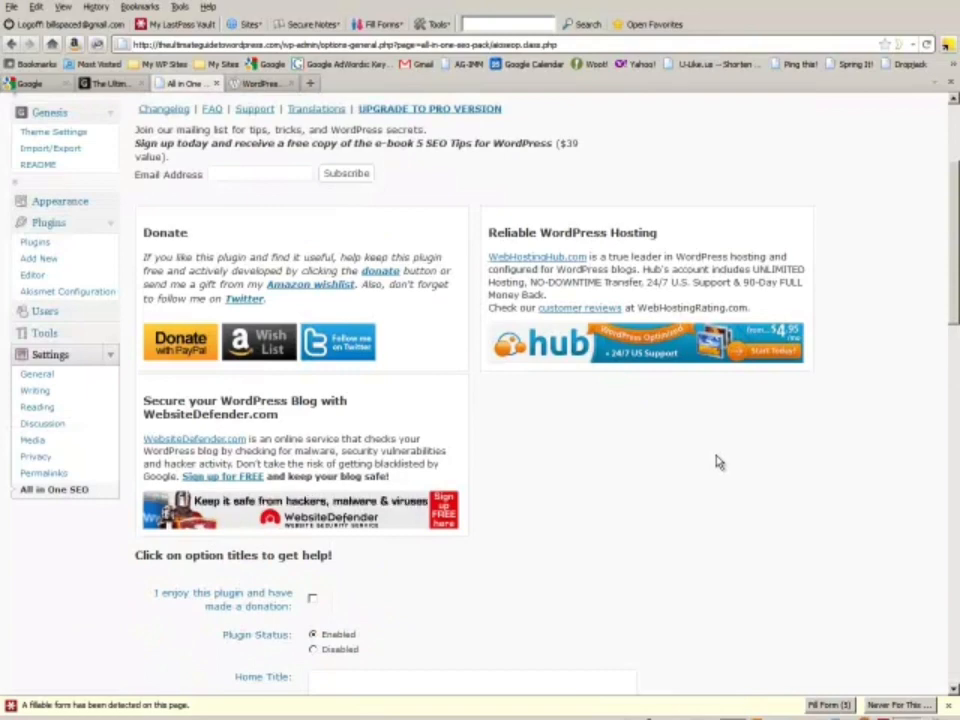
pyautogui.scroll(-3, 720, 454)
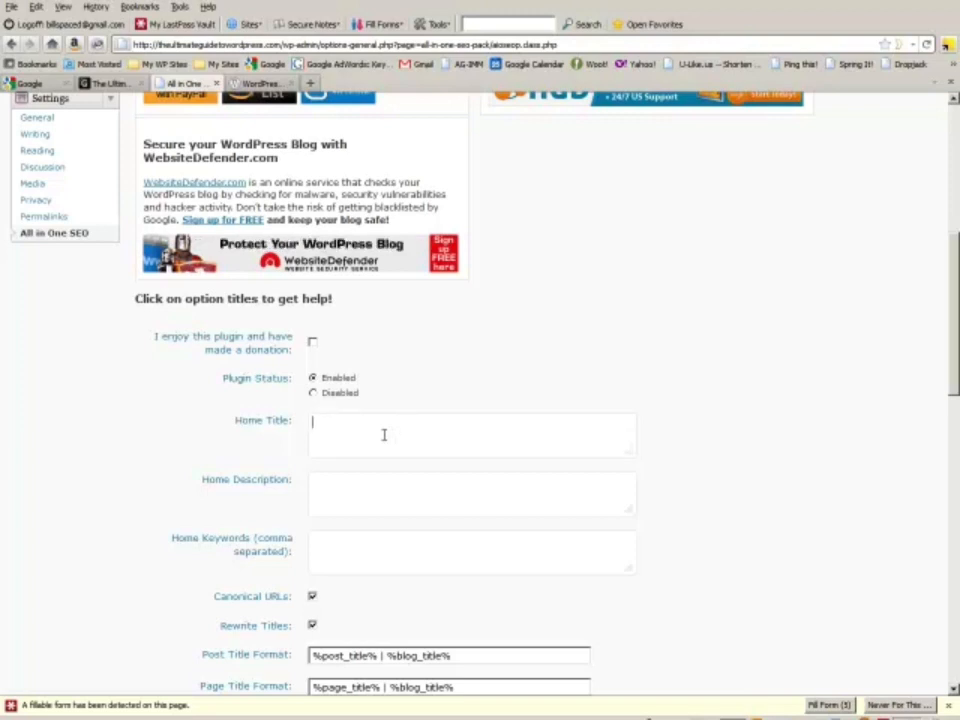
pyautogui.write('The')
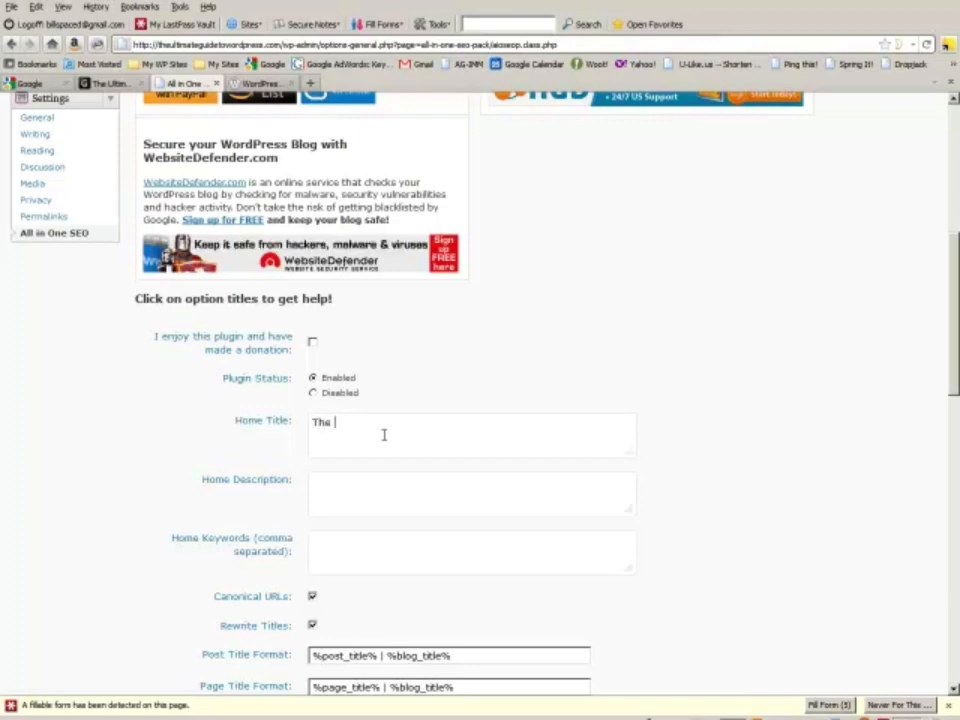
pyautogui.write(' Ultimate ')
pyautogui.write('Gu')
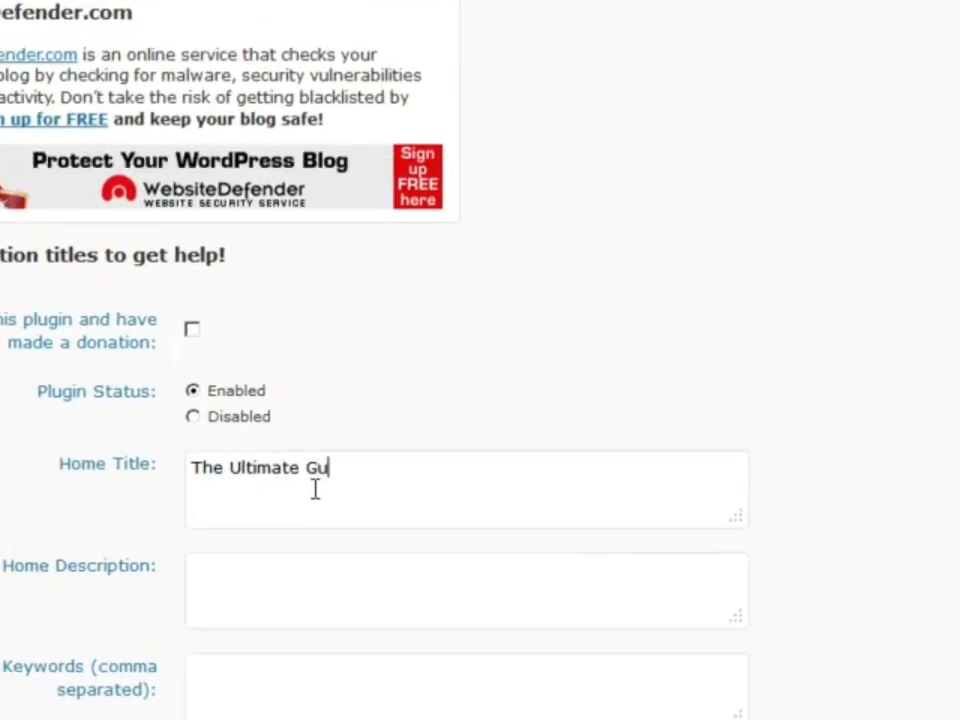
pyautogui.write('ide to WordPress')
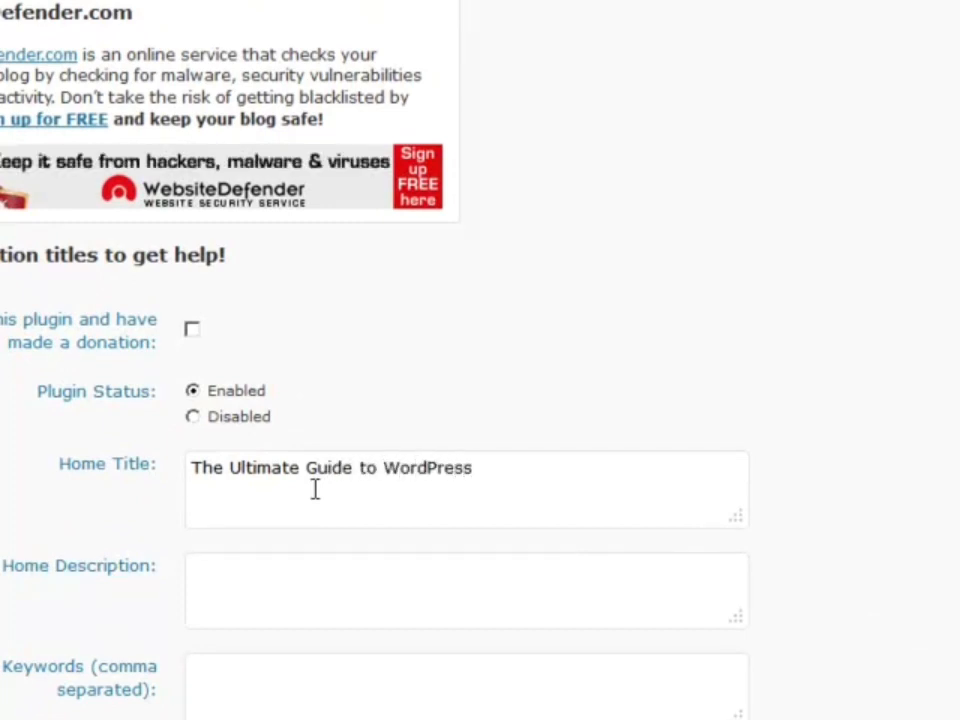
pyautogui.click(351, 625)
# Search Google for wordpress in a new tab
pyautogui.click(317, 80)
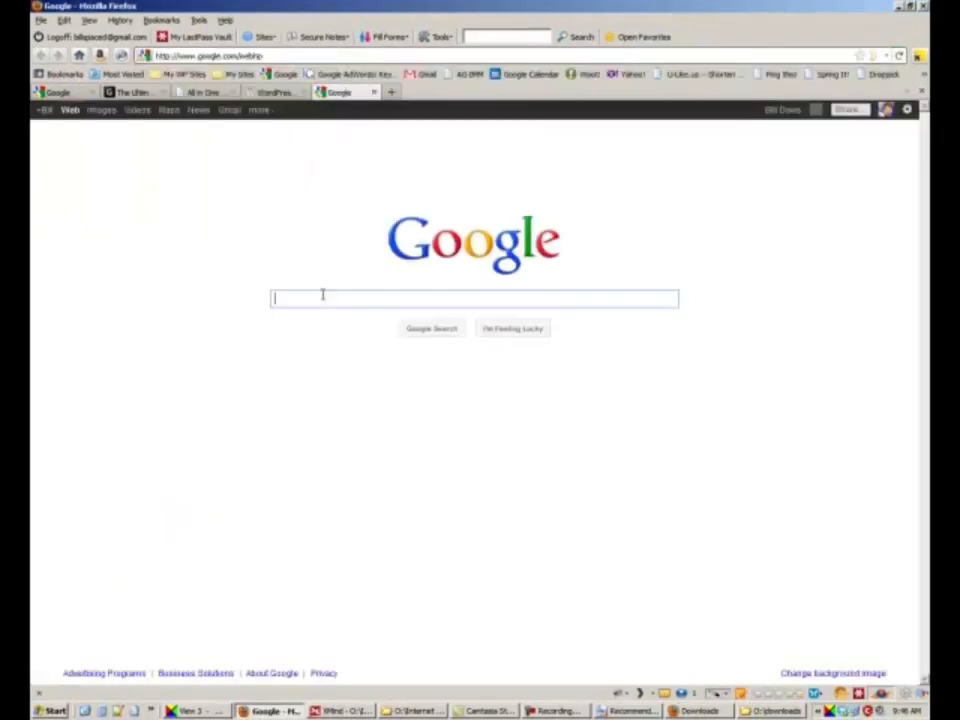
pyautogui.write('wordpress')
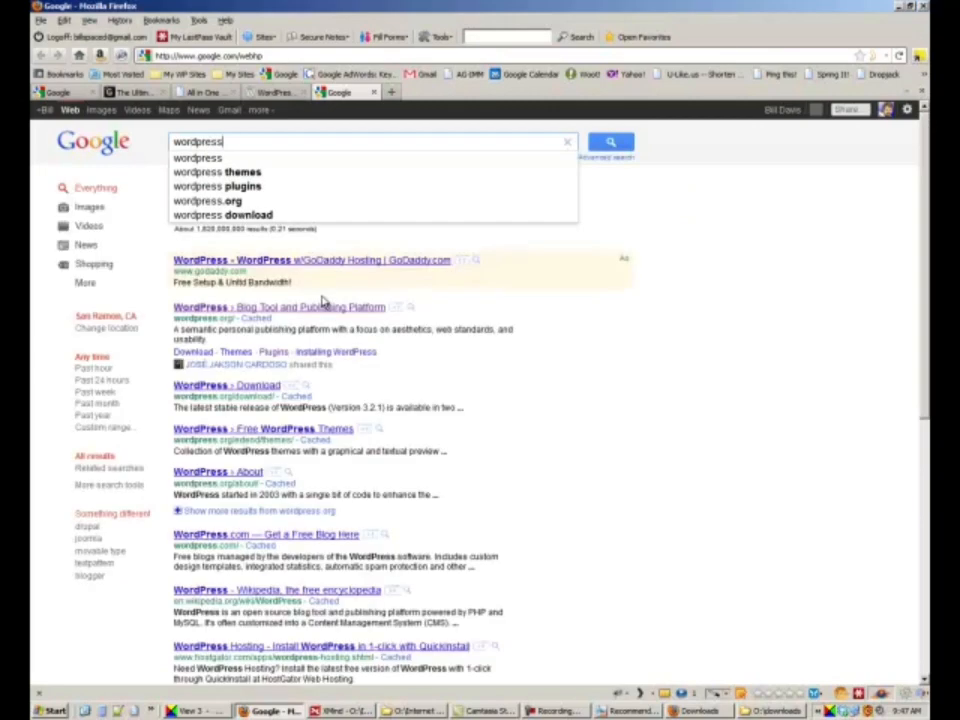
pyautogui.press('Return')
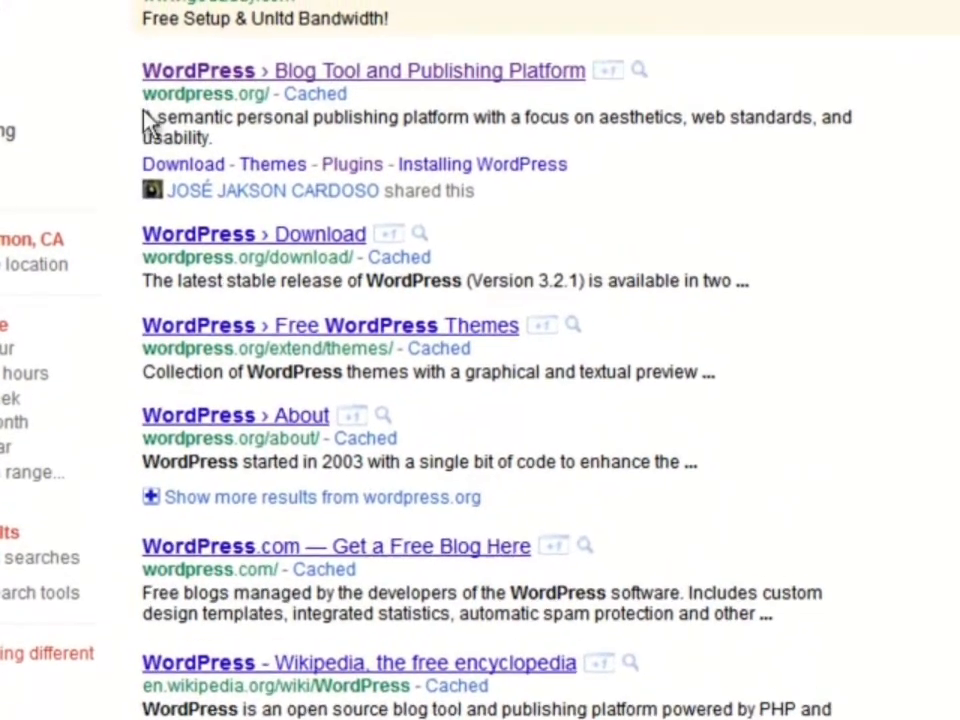
# Highlight the first result's description and web address, then the Download result's description
pyautogui.moveTo(127, 80); pyautogui.dragTo(223, 110)
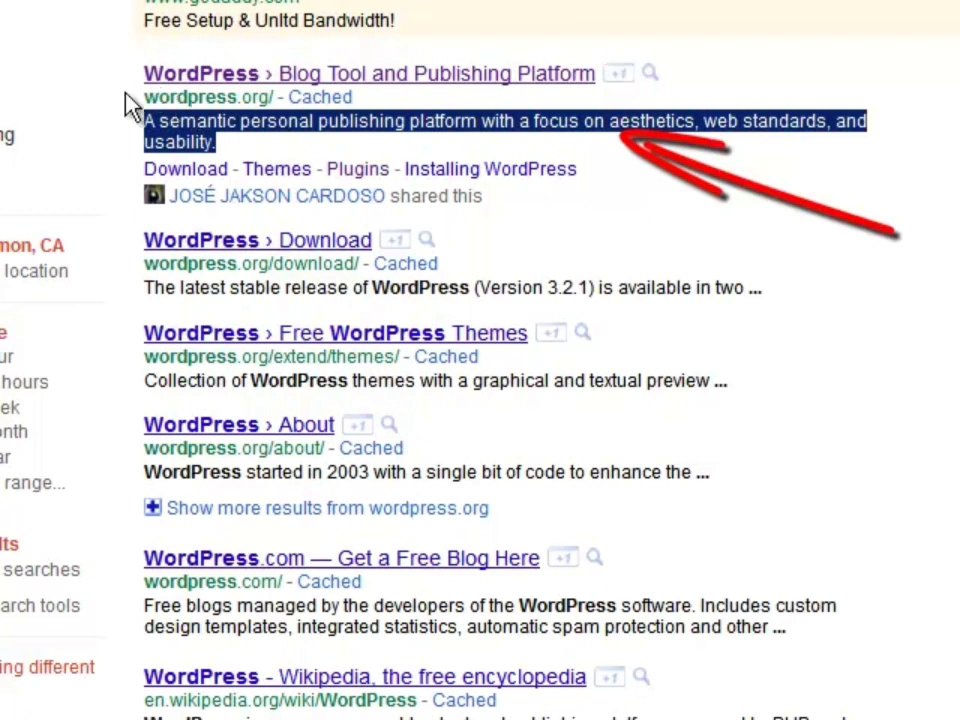
pyautogui.moveTo(140, 97); pyautogui.dragTo(332, 118)
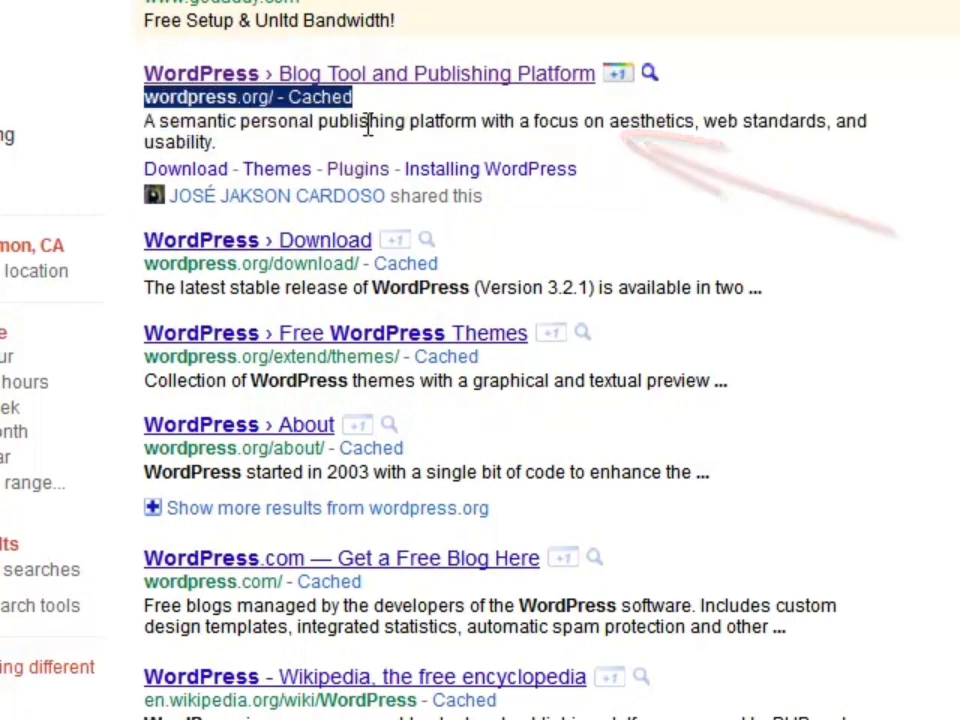
pyautogui.click(233, 145)
pyautogui.moveTo(237, 157); pyautogui.dragTo(142, 138)
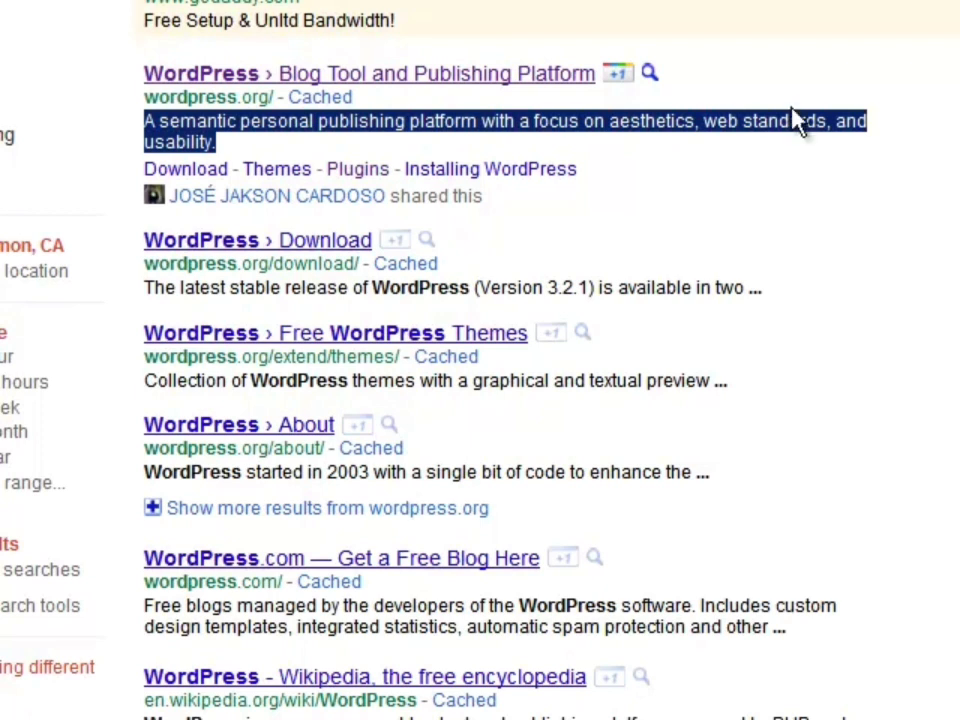
pyautogui.moveTo(697, 150); pyautogui.dragTo(686, 127)
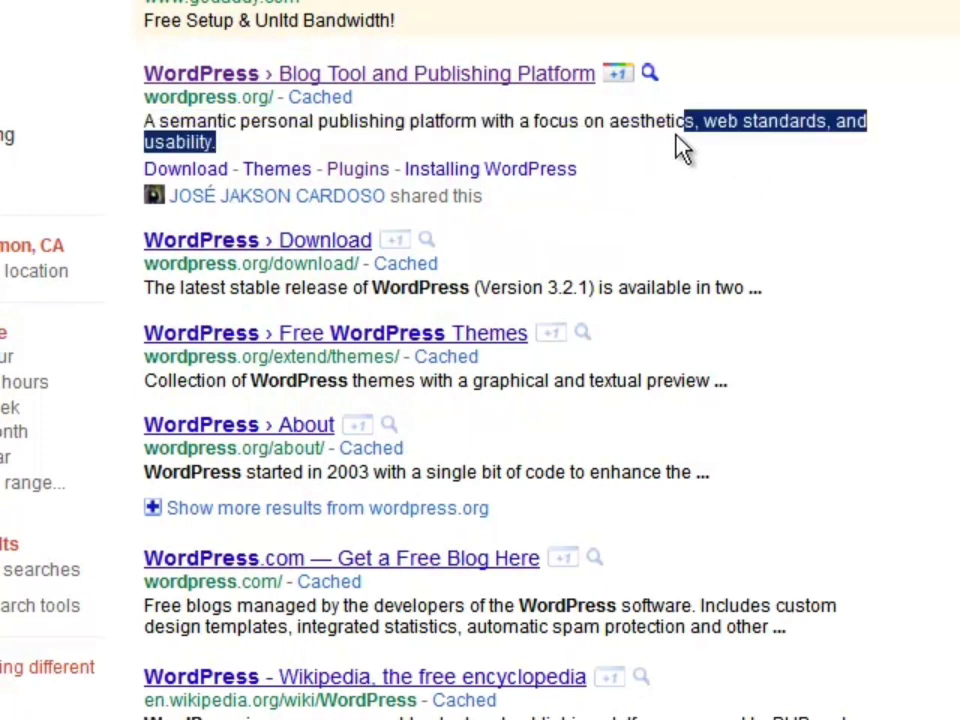
pyautogui.click(677, 146)
pyautogui.moveTo(660, 279); pyautogui.dragTo(772, 298)
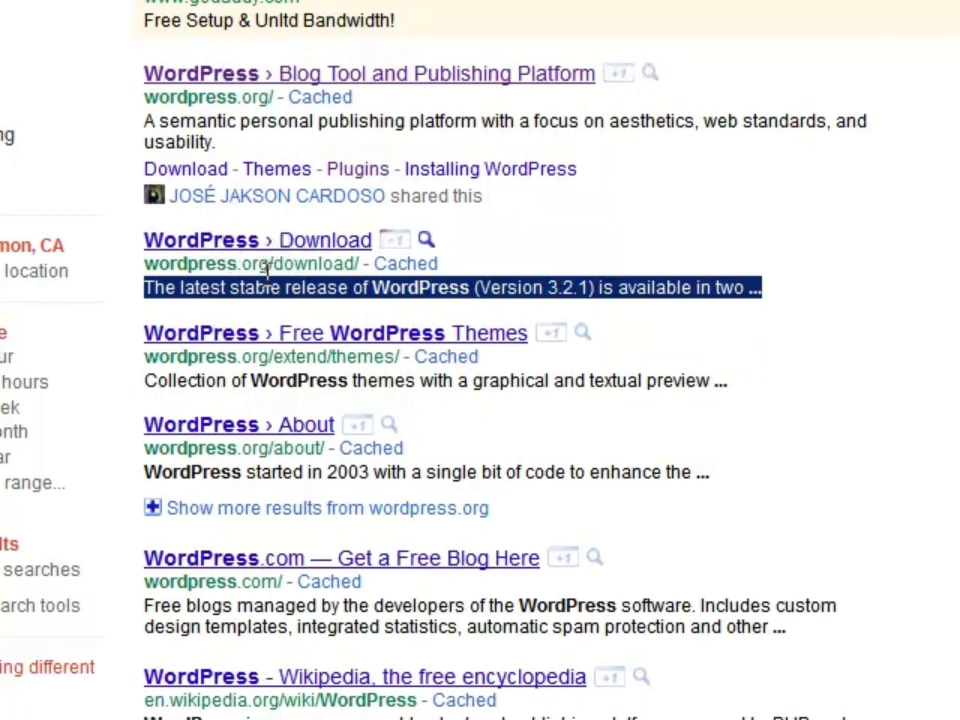
pyautogui.click(836, 296)
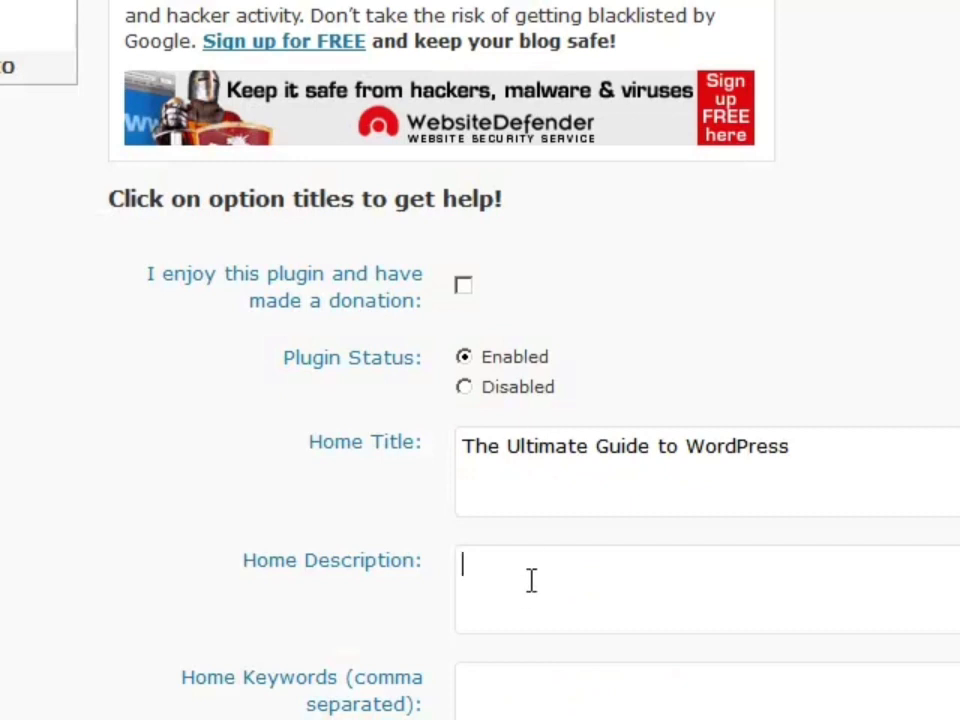
# Type the Home Description 'Everything you want to know about Wordpress--installation, configuration, use, backing up, addons, etc.'
pyautogui.write('E')
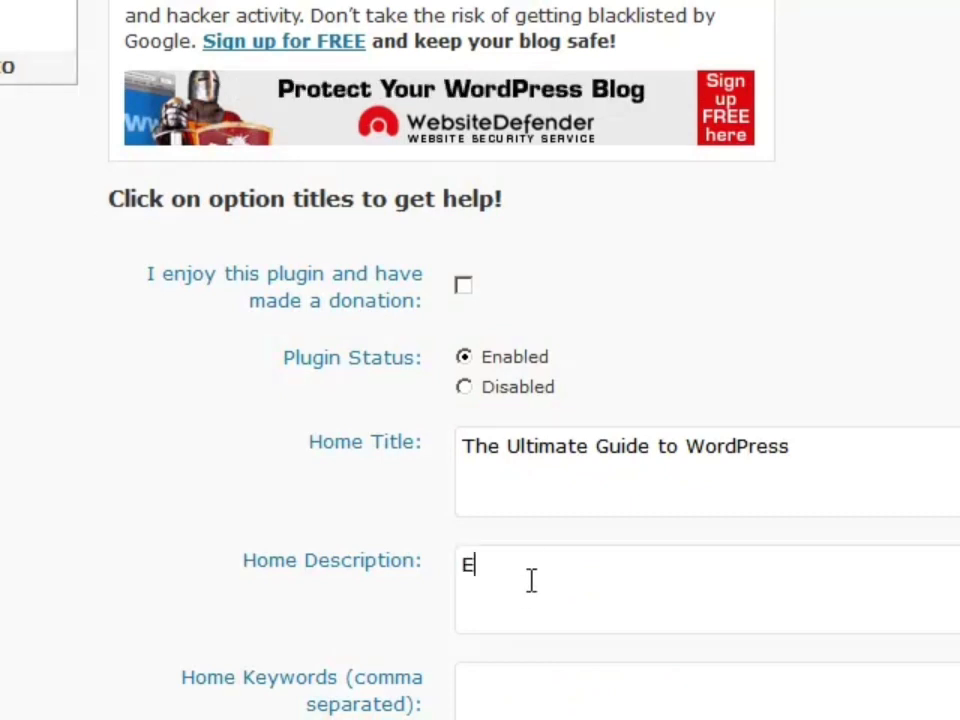
pyautogui.write('verything yo')
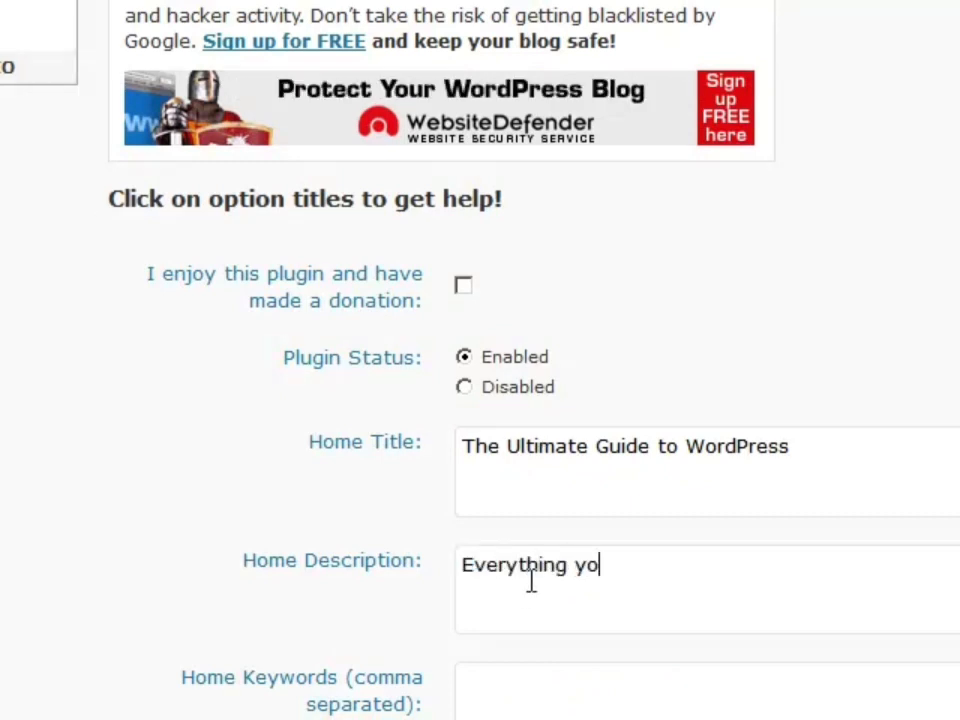
pyautogui.write('u want to ikno')
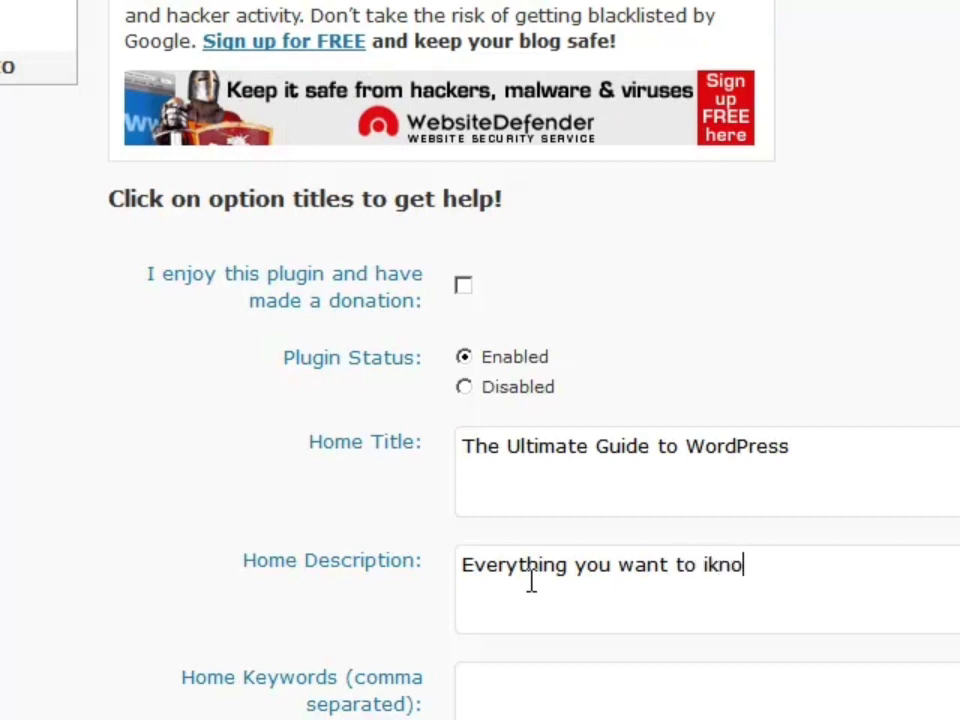
pyautogui.press('BackSpace')
pyautogui.press('BackSpace')
pyautogui.press('BackSpace')
pyautogui.press('BackSpace')
pyautogui.write('know about')
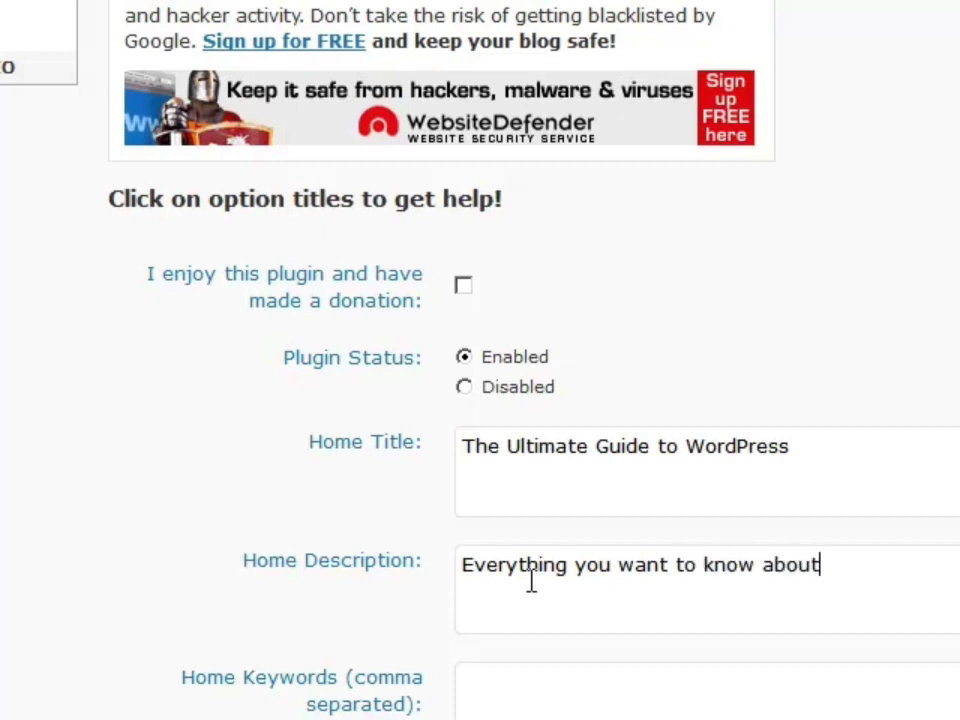
pyautogui.write(' Wordpres')
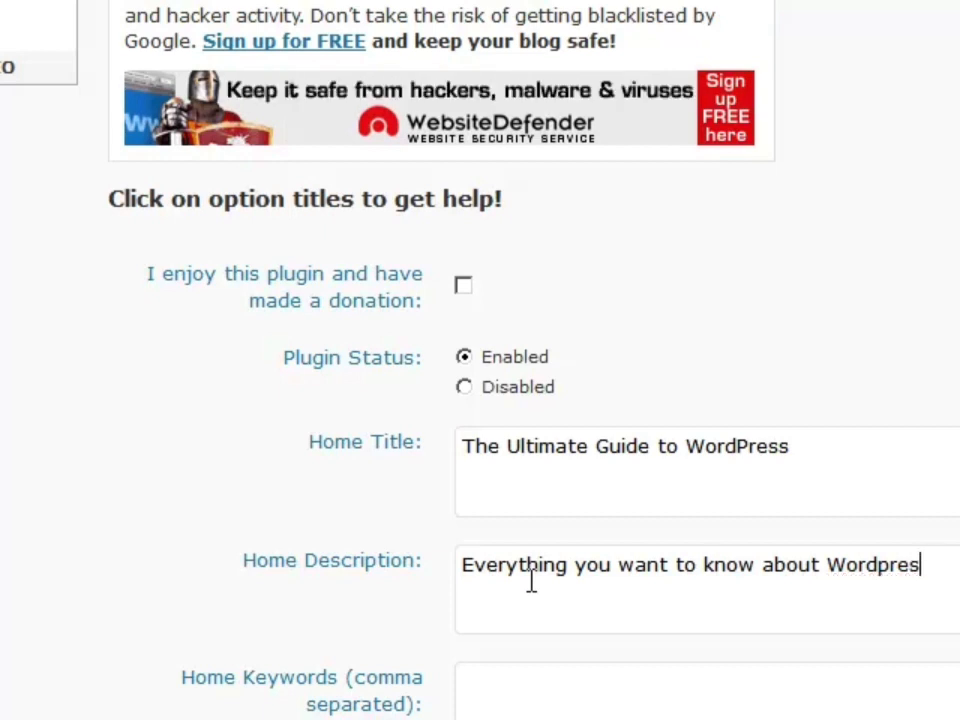
pyautogui.write('s--c')
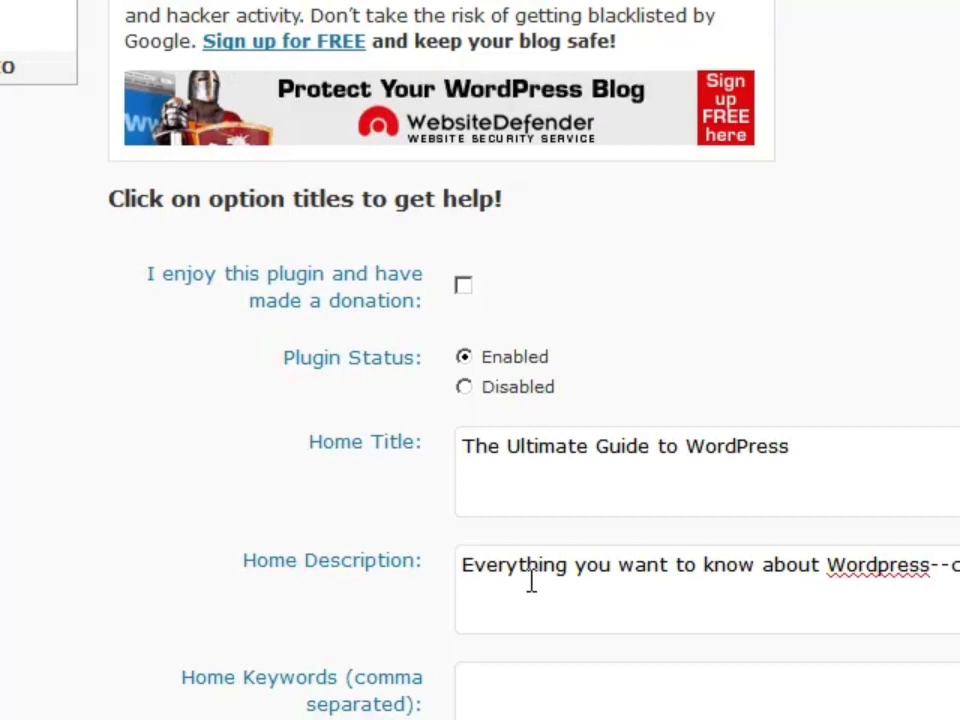
pyautogui.write('instat')
pyautogui.press('BackSpace')
pyautogui.press('BackSpace')
pyautogui.press('BackSpace')
pyautogui.press('BackSpace')
pyautogui.press('BackSpace')
pyautogui.press('BackSpace')
pyautogui.press('BackSpace')
pyautogui.press('BackSpace')
pyautogui.write('ion,')
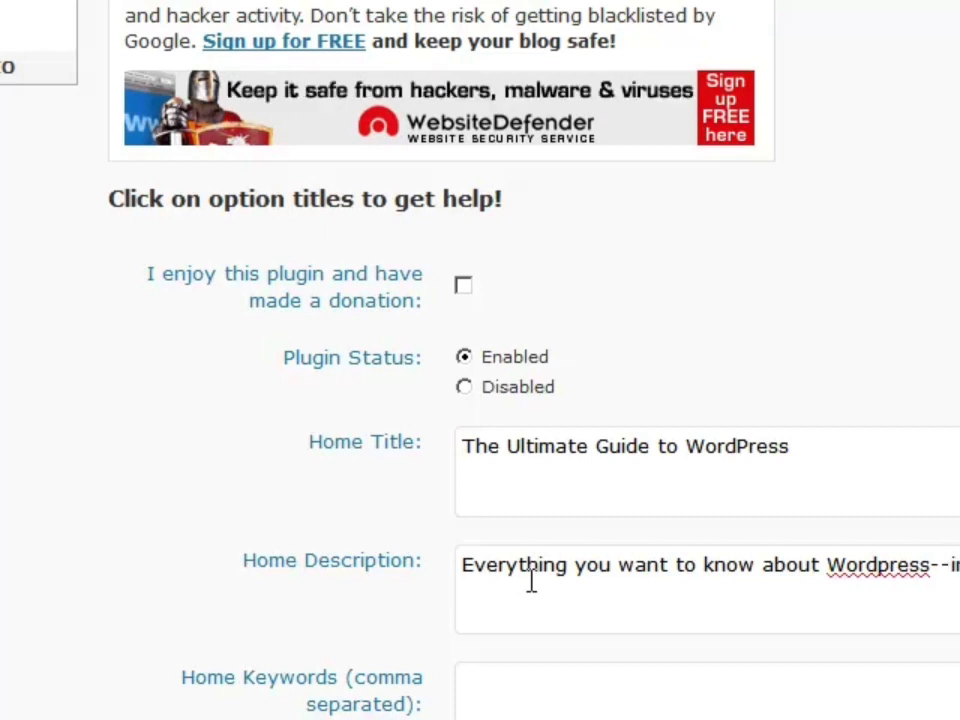
pyautogui.write(' configuration, ')
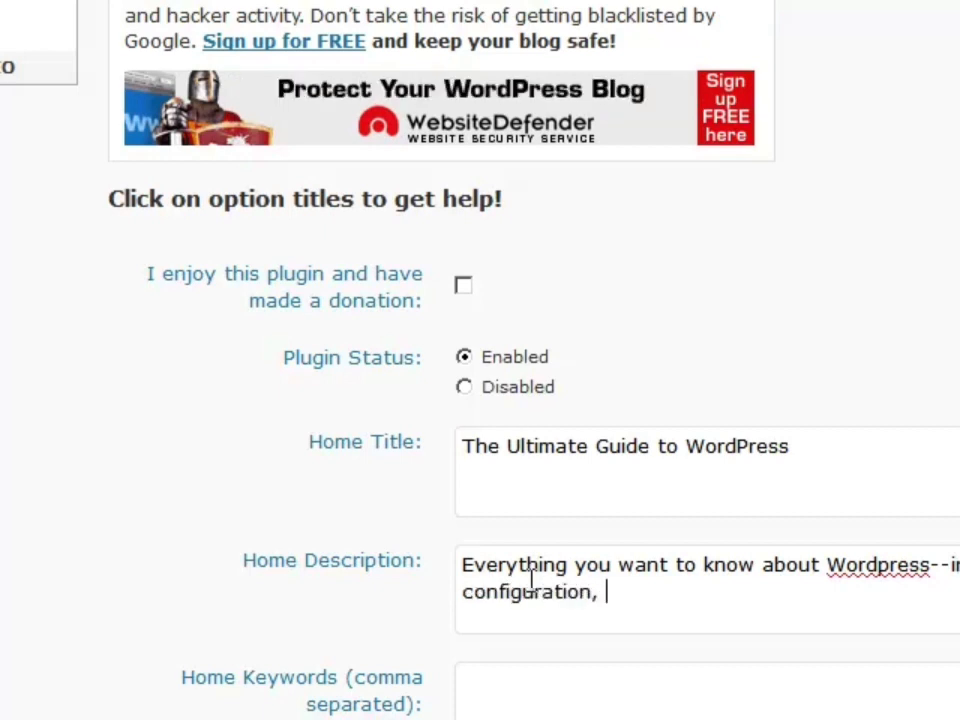
pyautogui.write('use, backi')
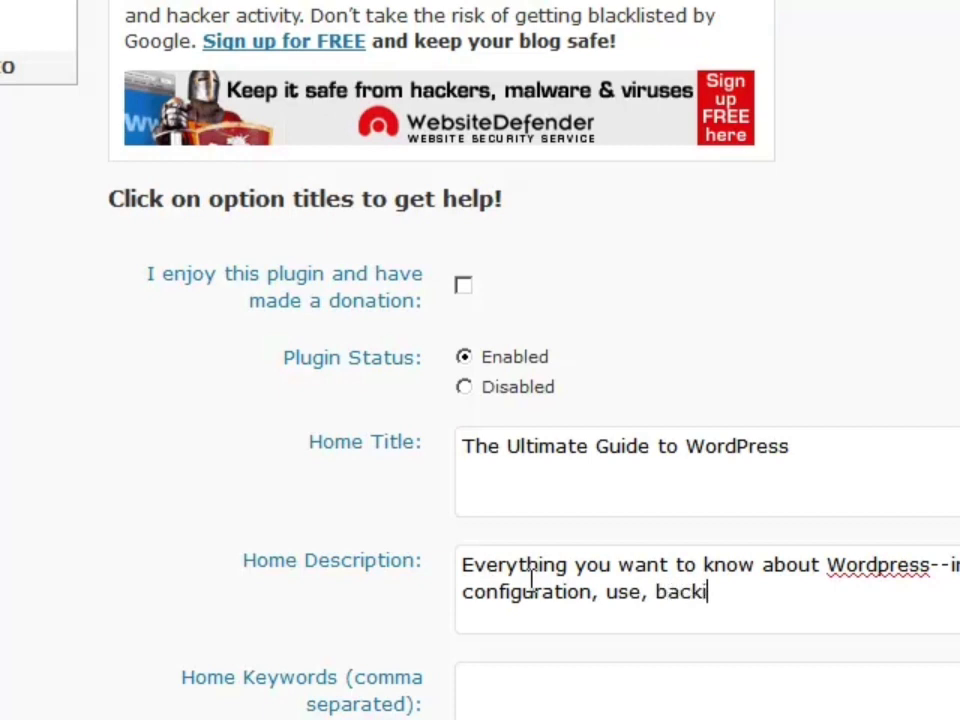
pyautogui.write('ng up, add')
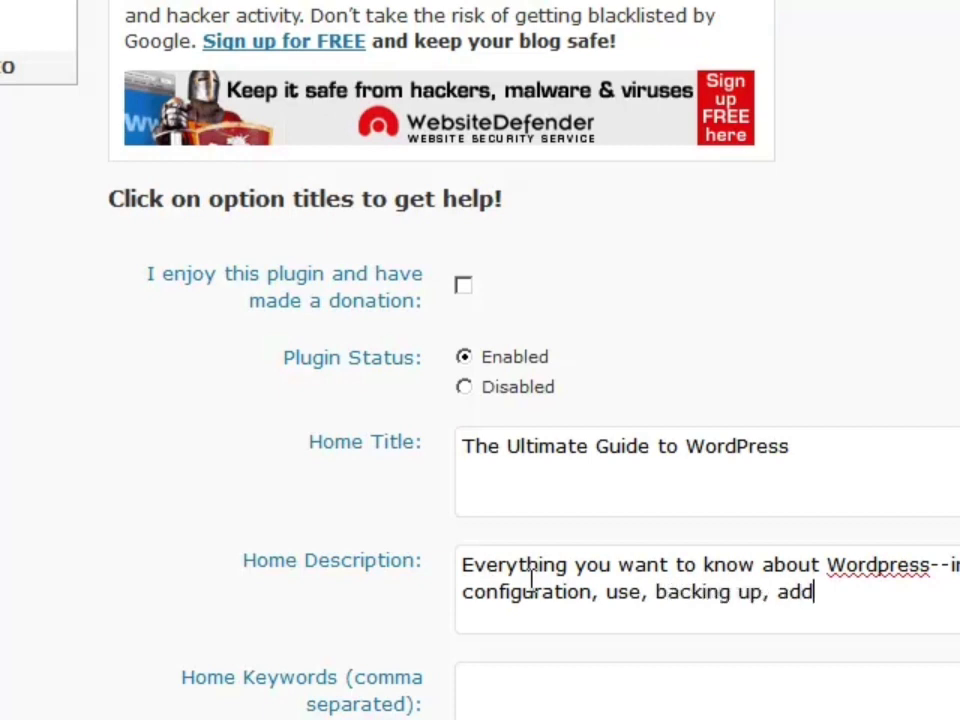
pyautogui.write('ons, etc.')
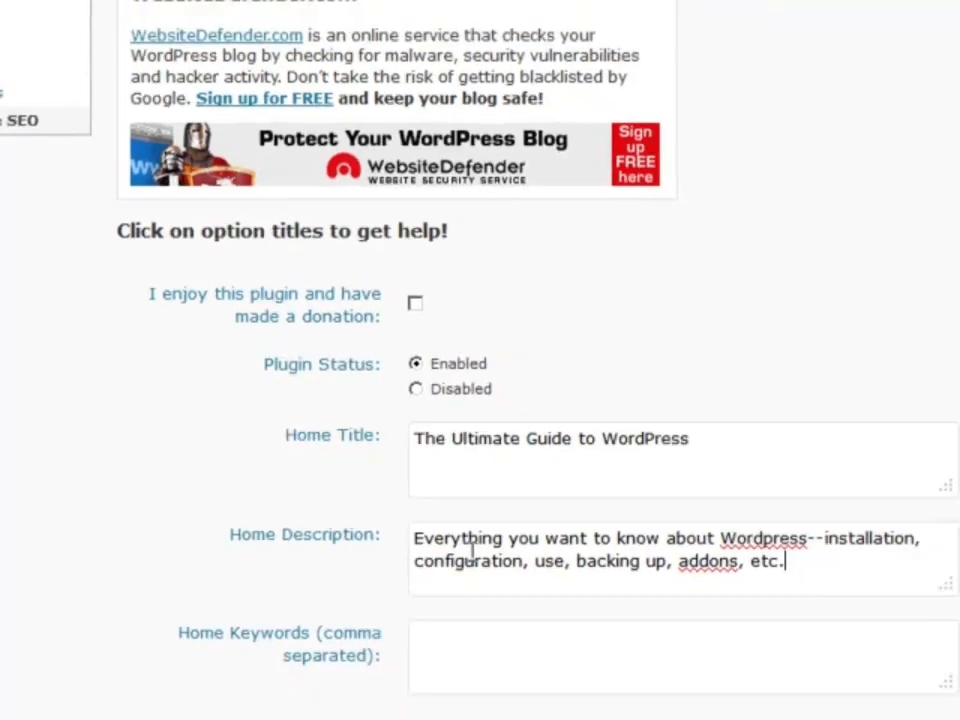
pyautogui.click(501, 671)
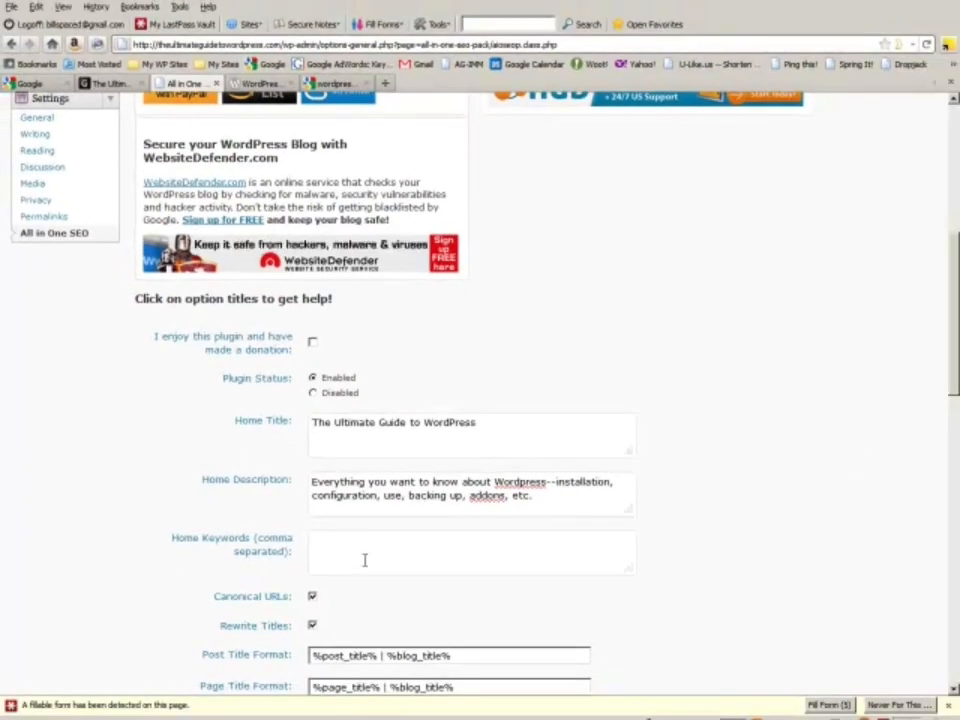
# Type the four comma-separated Home Keywords, ending with 'how to use WordPress', without a trailing comma
pyautogui.write('WordPress, ')
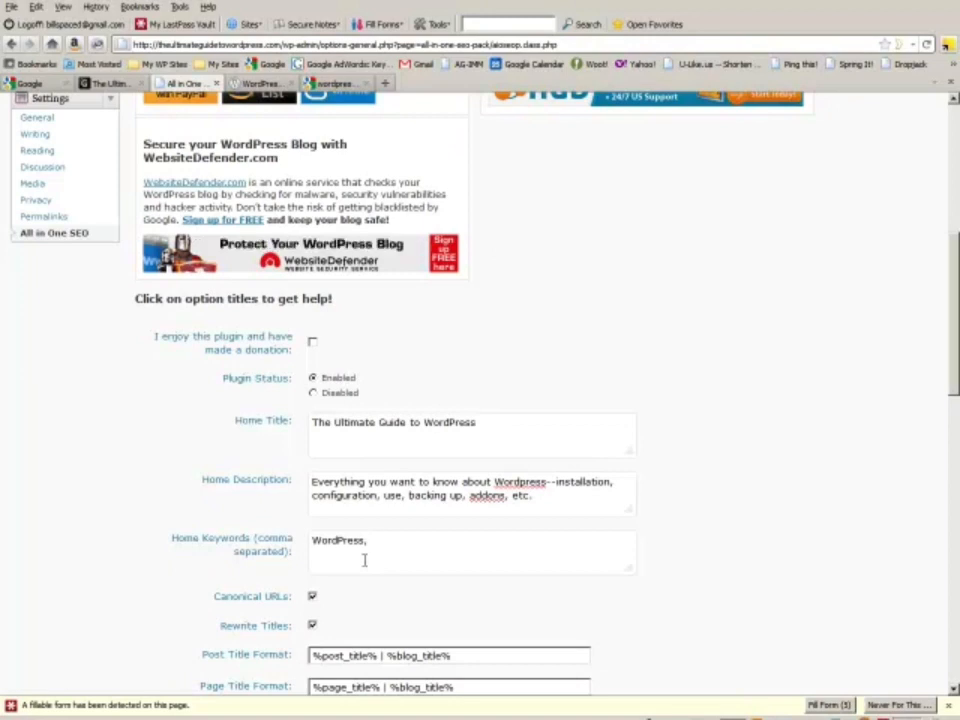
pyautogui.write('Guide to WordP')
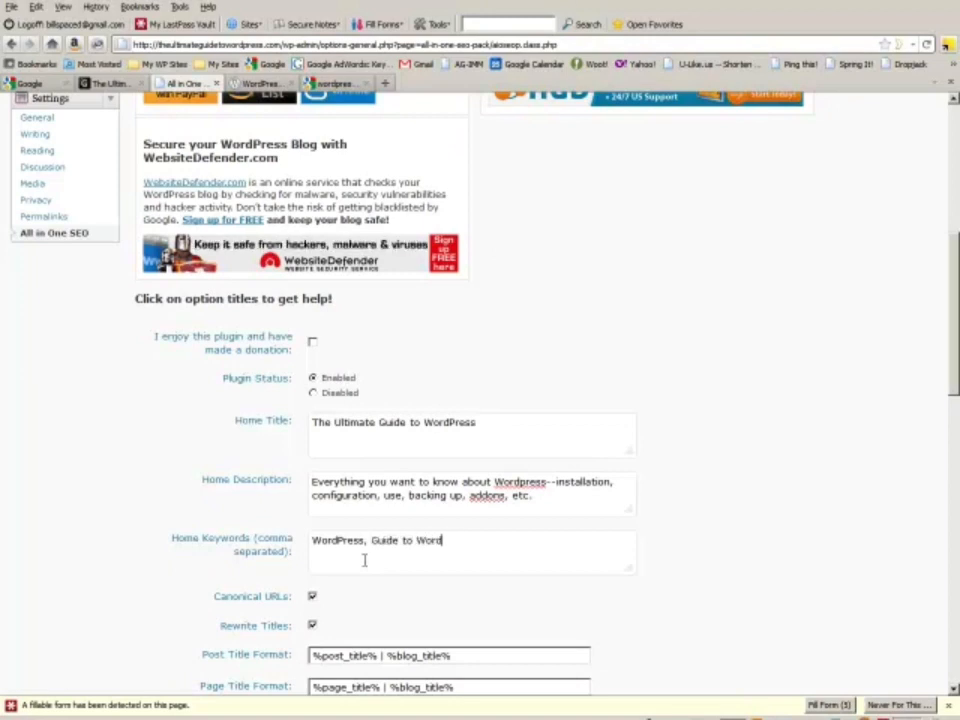
pyautogui.write('ress, Ultimate Gu')
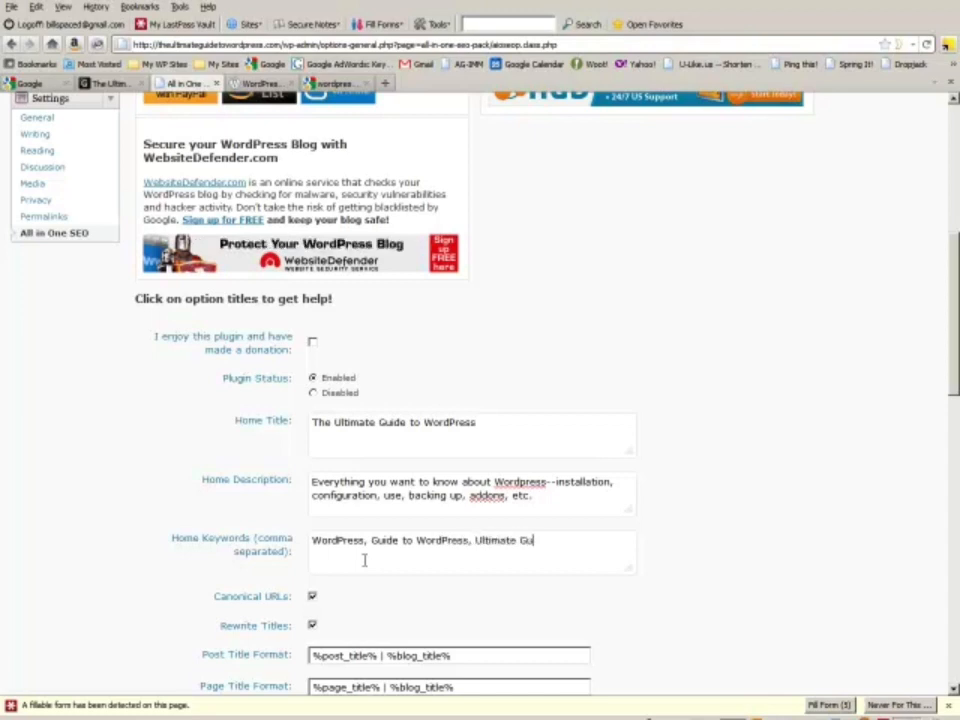
pyautogui.write('ide to Wo')
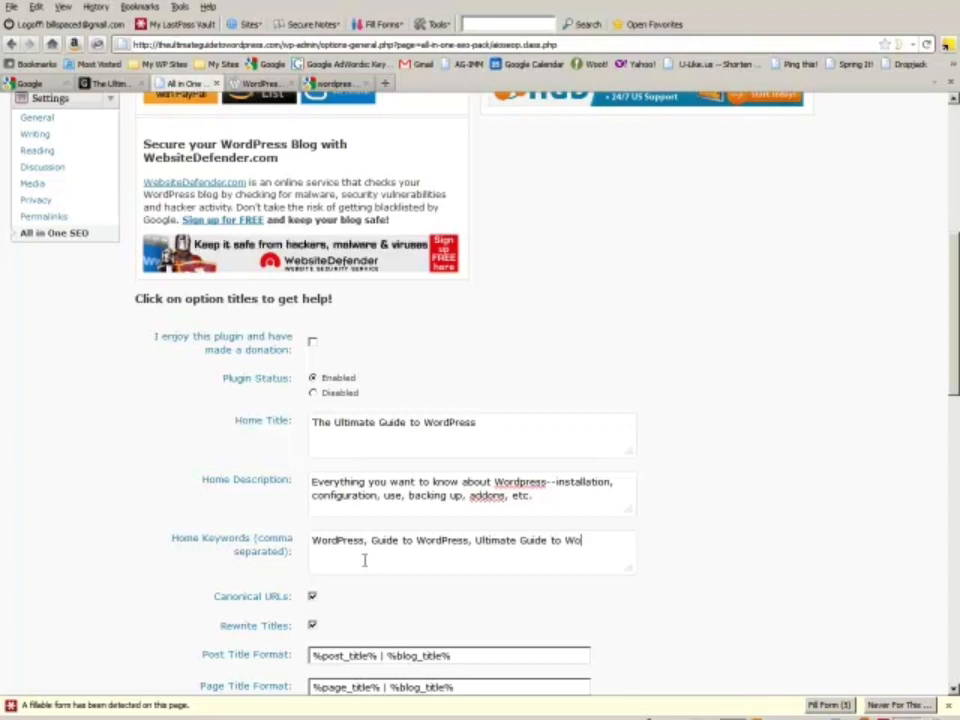
pyautogui.write('rdPress,')
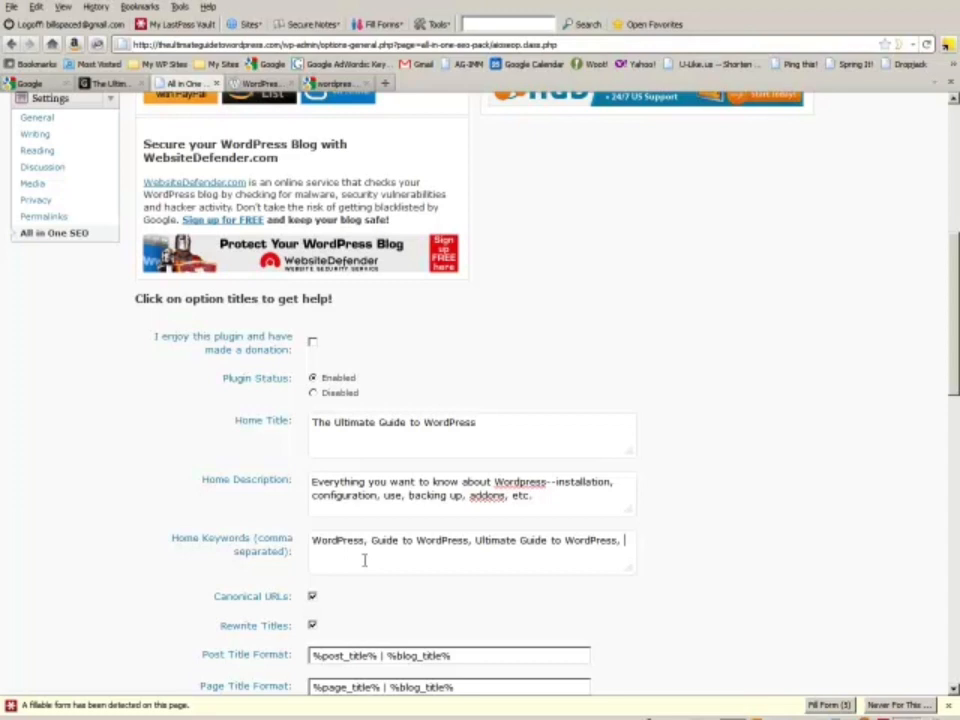
pyautogui.write(' how ')
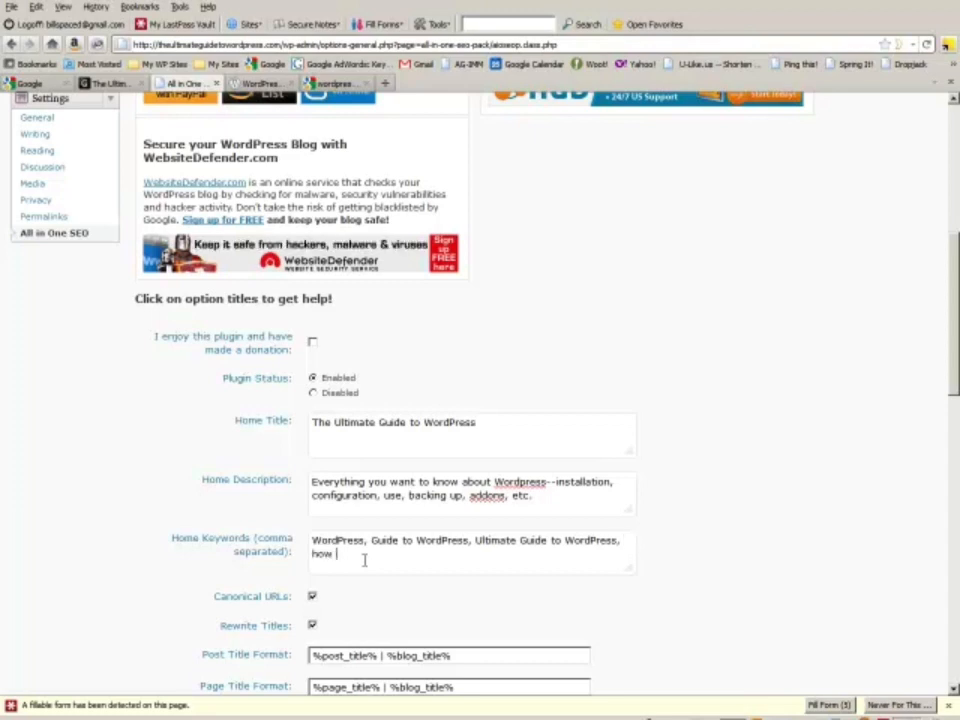
pyautogui.write('to use WordPress')
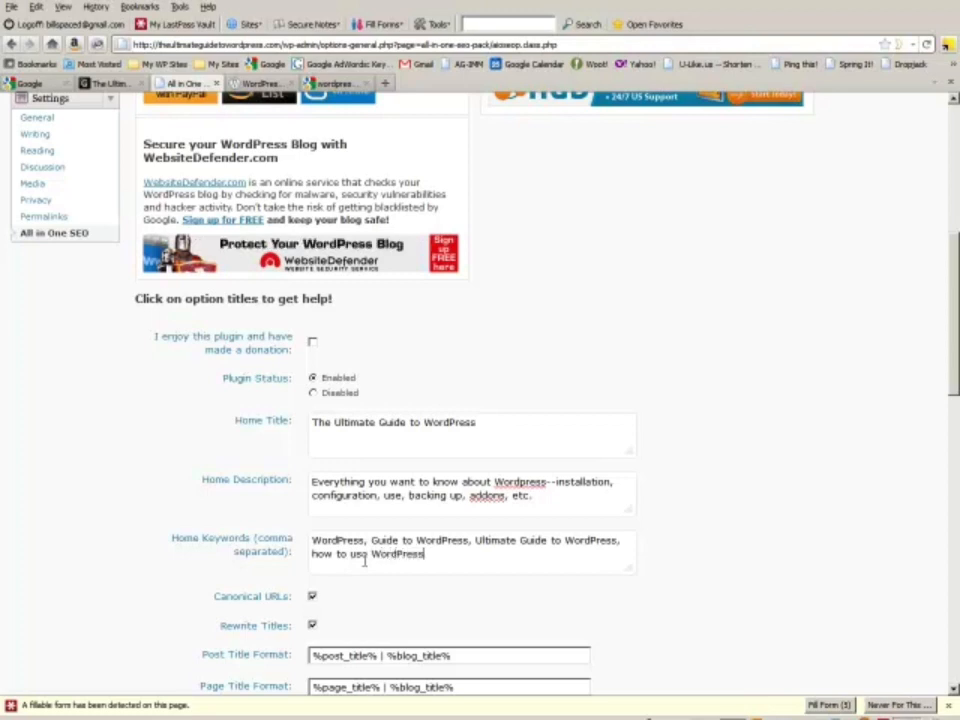
pyautogui.write(',')
pyautogui.press('BackSpace')
pyautogui.press('BackSpace')
# Save the All in One SEO home settings and compare the new home page title with the older copy
pyautogui.scroll(-15, 365, 562)
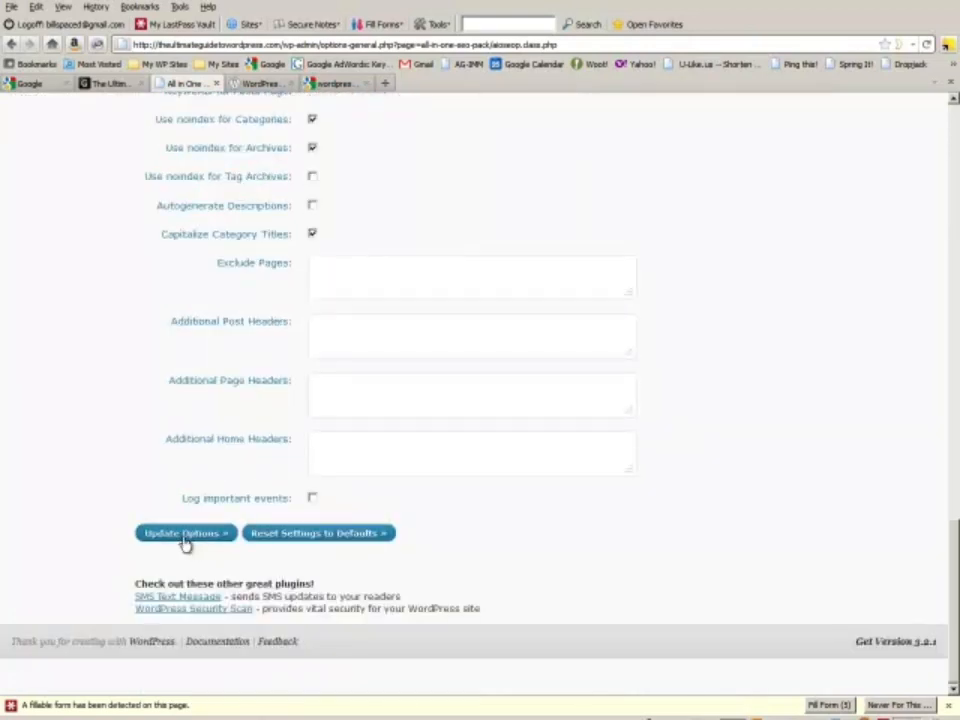
pyautogui.click(185, 543)
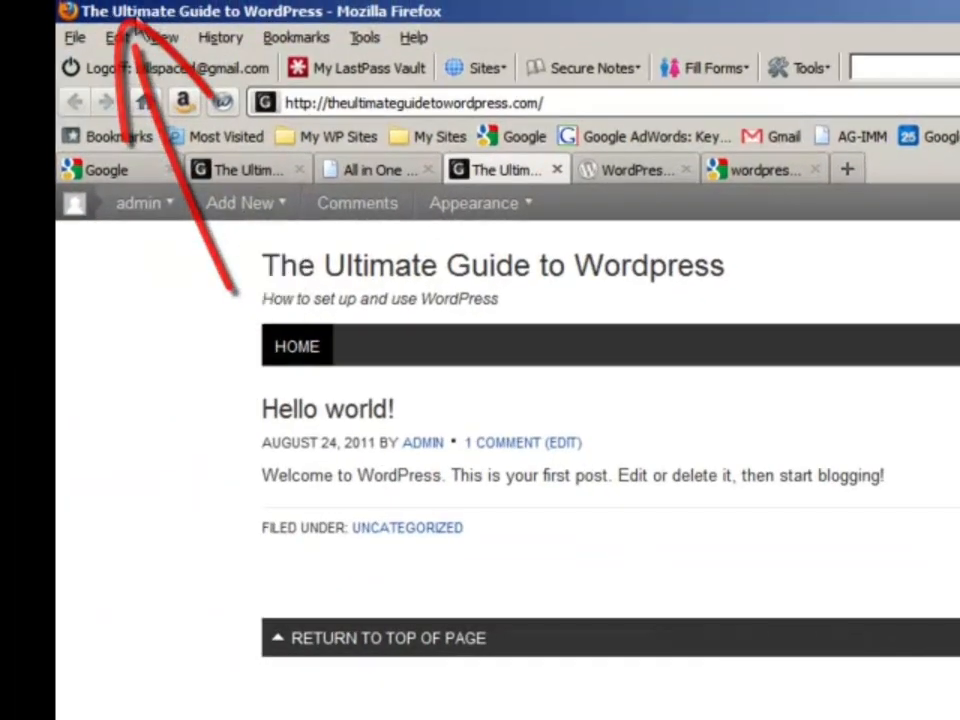
pyautogui.click(226, 176)
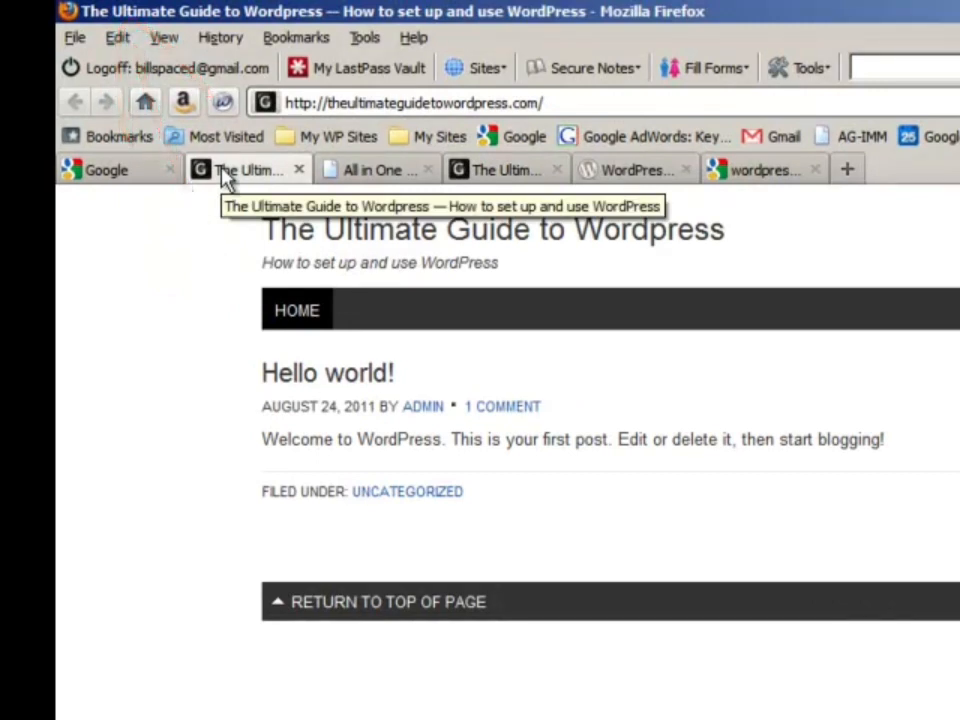
pyautogui.click(503, 175)
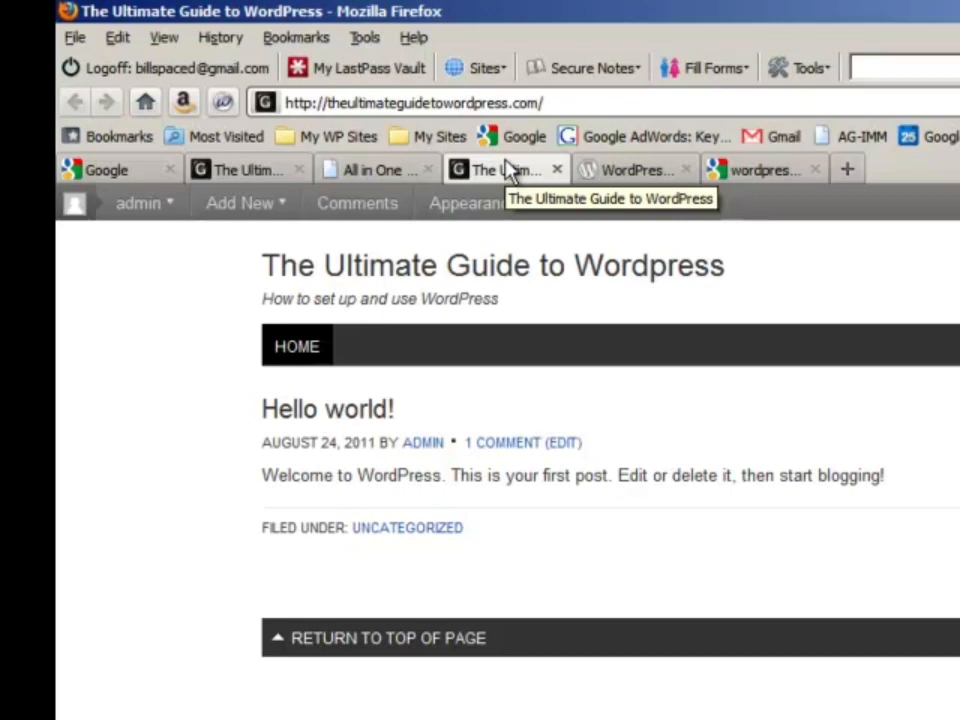
pyautogui.click(395, 176)
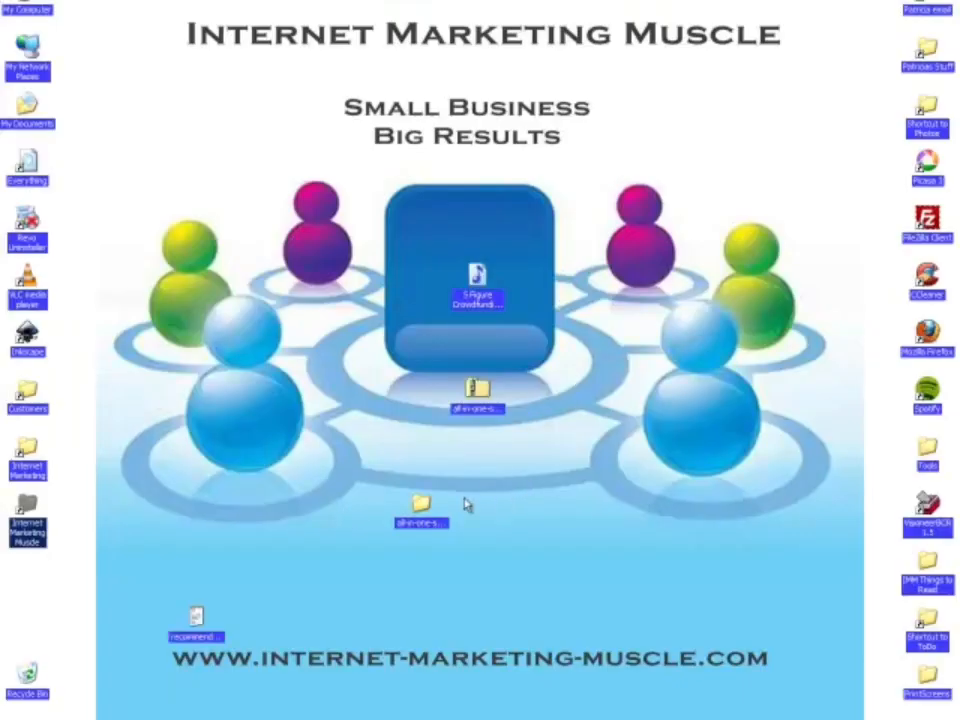
# Connect FileZilla to the saved hosting site and browse to public_html's wp-content/plugins folder
pyautogui.doubleClick(927, 220)
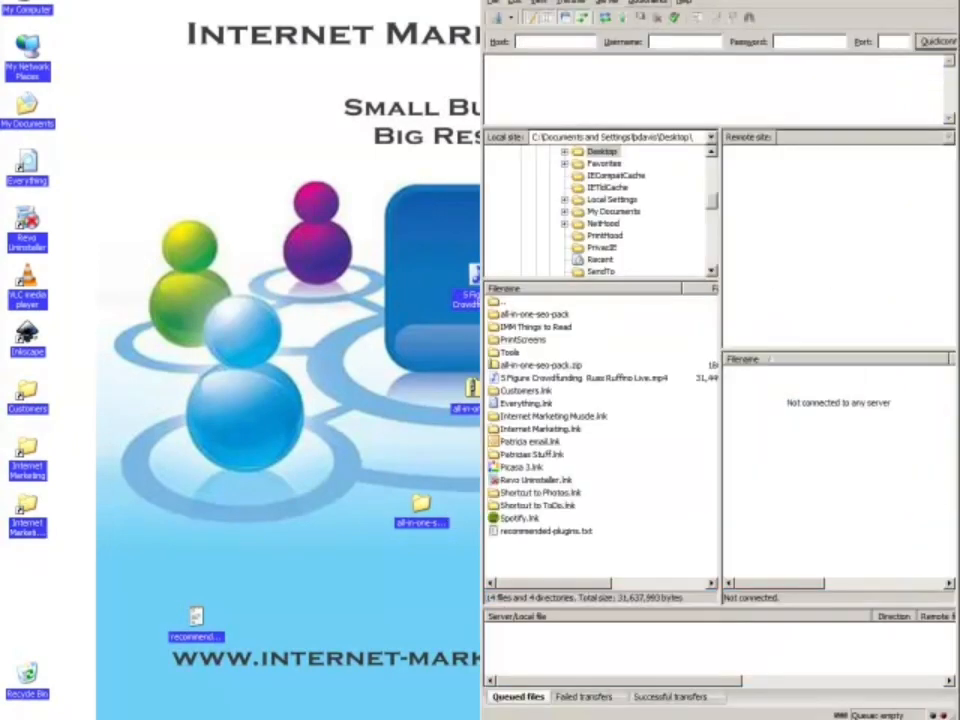
pyautogui.click(510, 18)
pyautogui.click(508, 73)
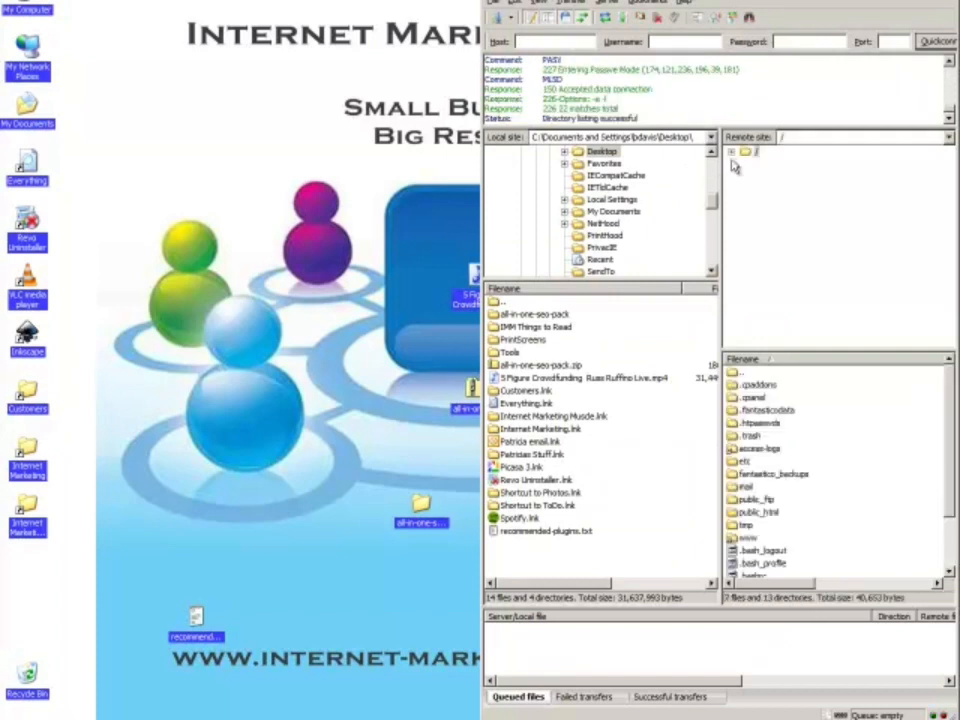
pyautogui.click(788, 284)
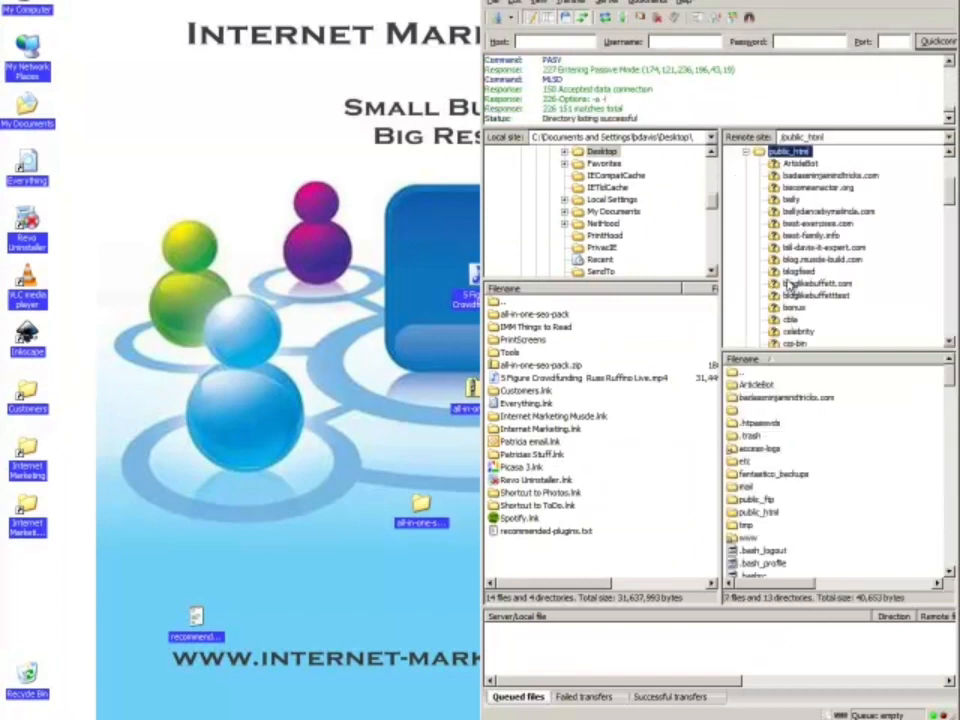
pyautogui.scroll(-5, 803, 300)
pyautogui.scroll(-10, 803, 300)
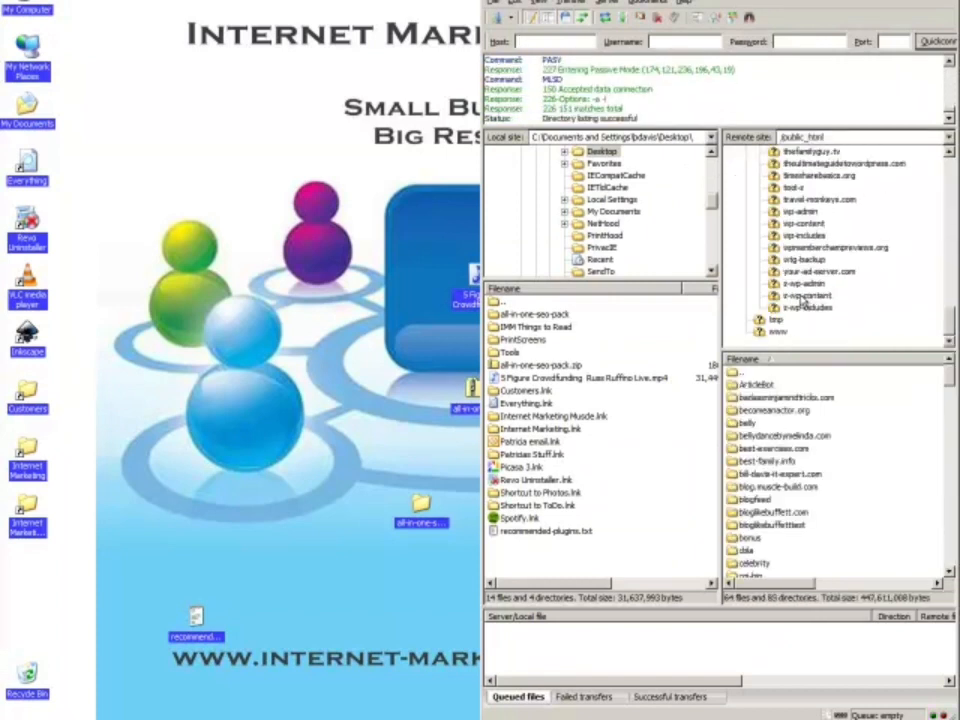
pyautogui.click(820, 164)
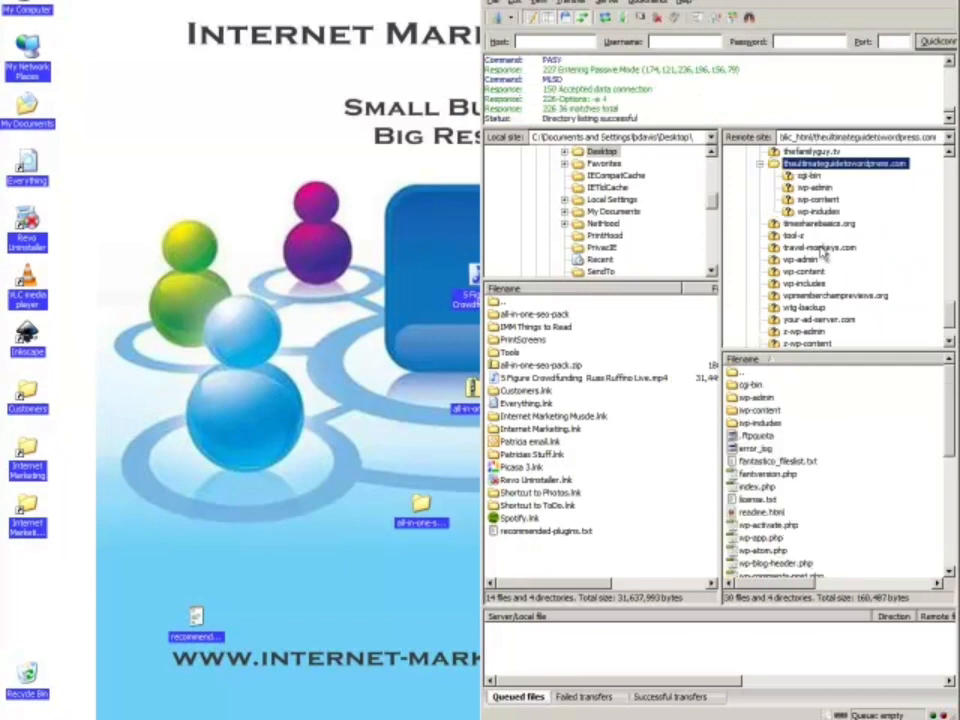
pyautogui.click(818, 200)
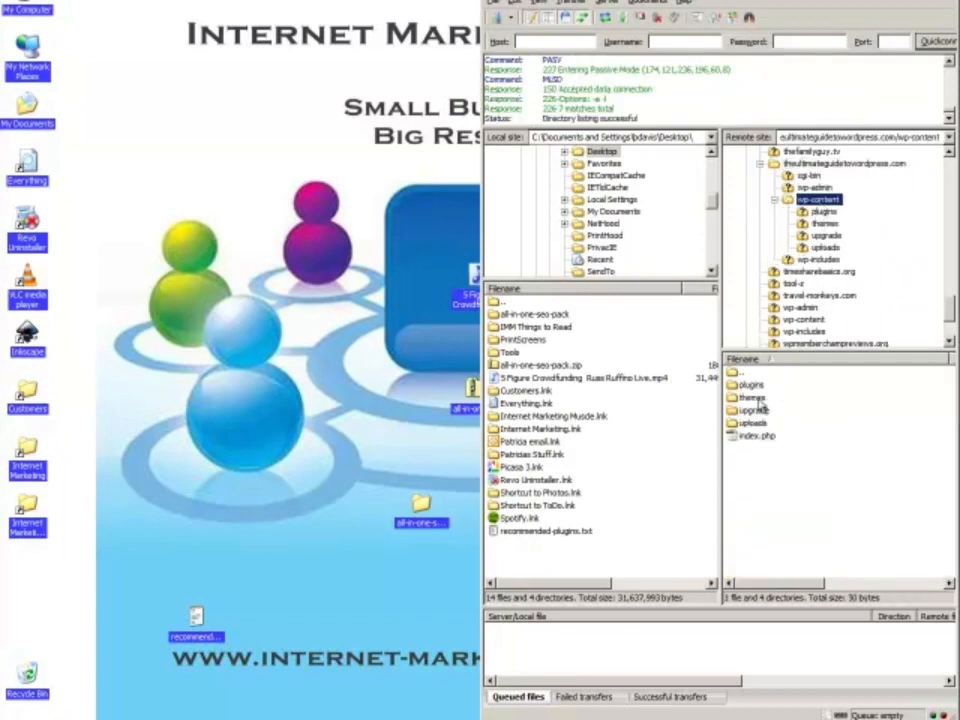
pyautogui.click(755, 386)
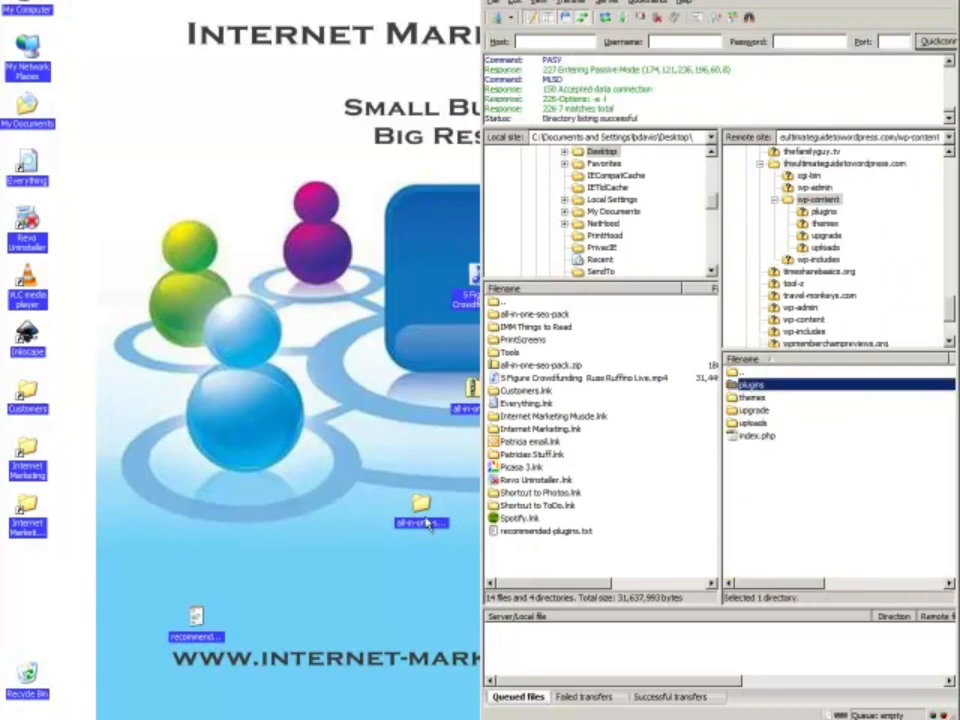
# Upload the all-in-one-seo-pack folder into plugins, overwriting all existing files
pyautogui.moveTo(420, 507); pyautogui.dragTo(757, 385)
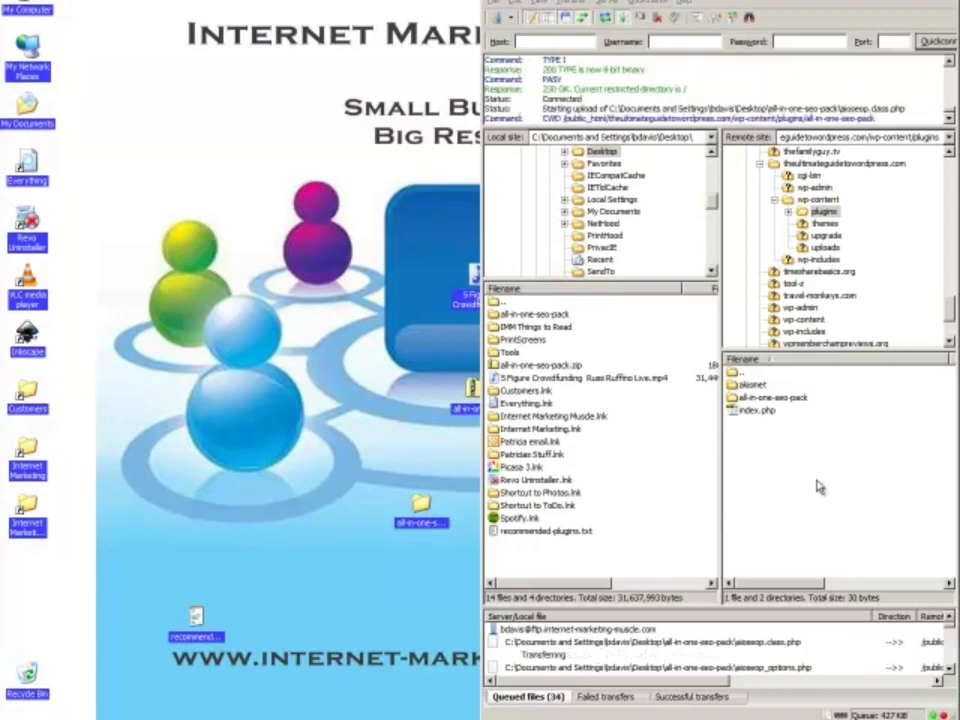
pyautogui.click(776, 391)
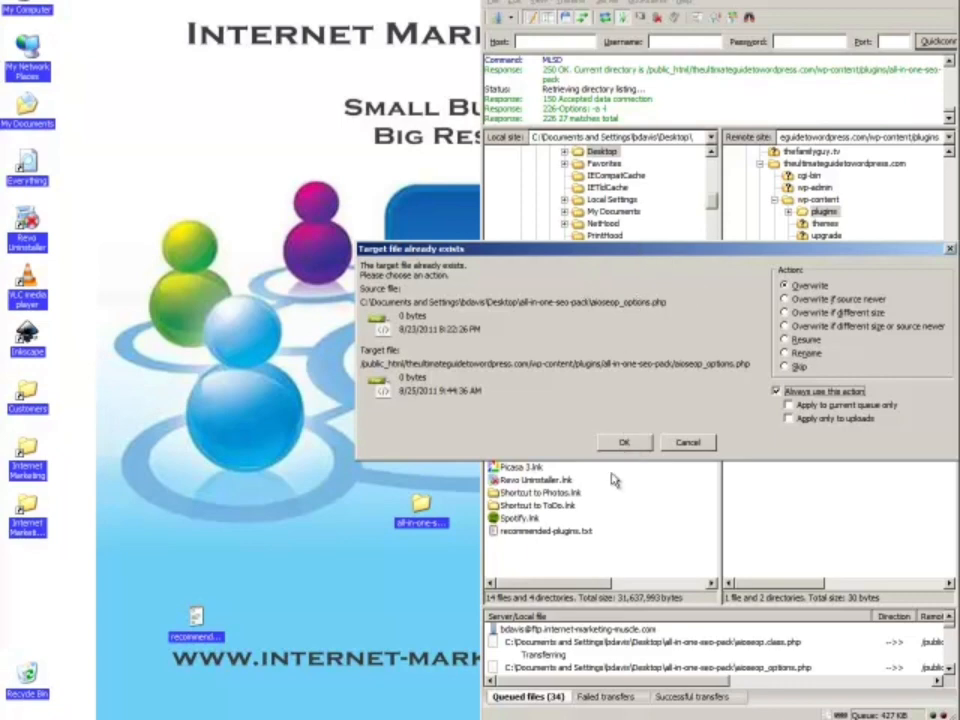
pyautogui.click(623, 443)
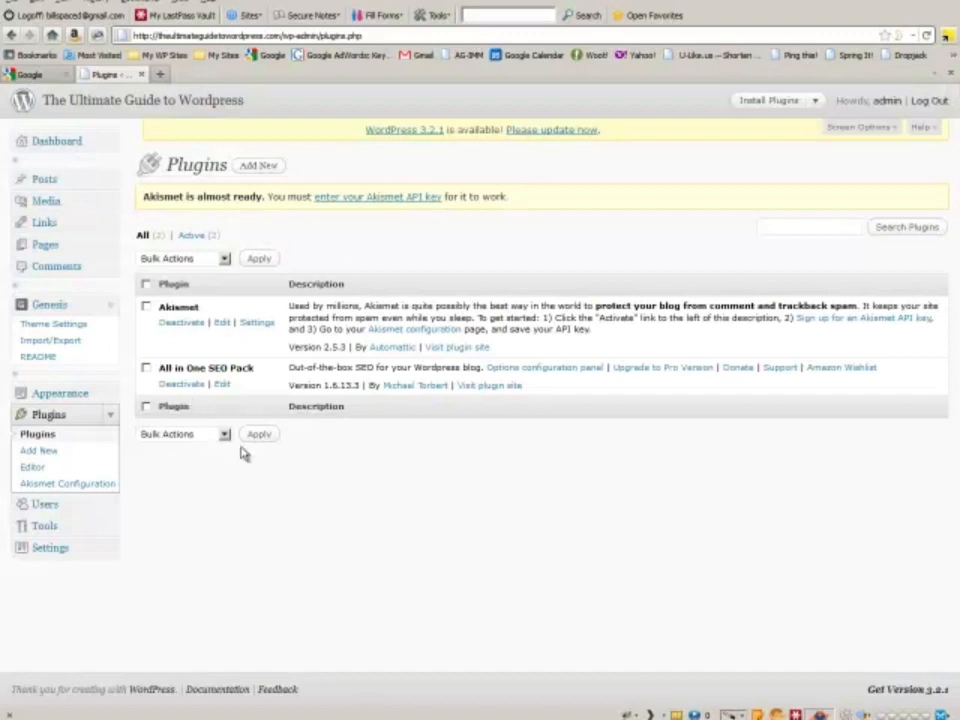
# Reload the Plugins page and open the site's home page in a new tab
pyautogui.rightClick(108, 77)
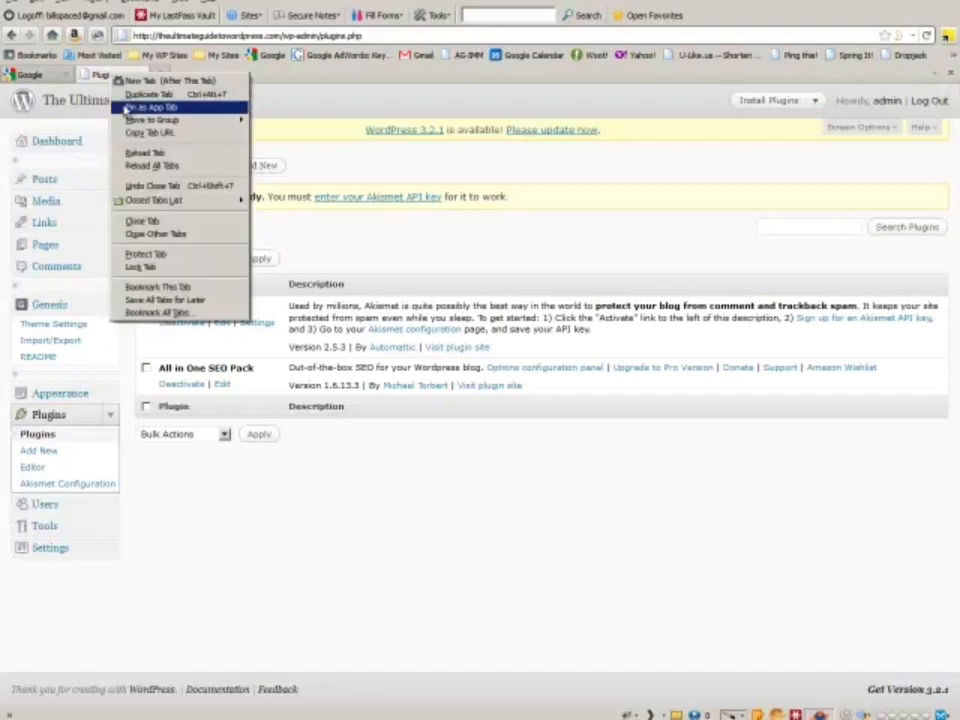
pyautogui.click(167, 154)
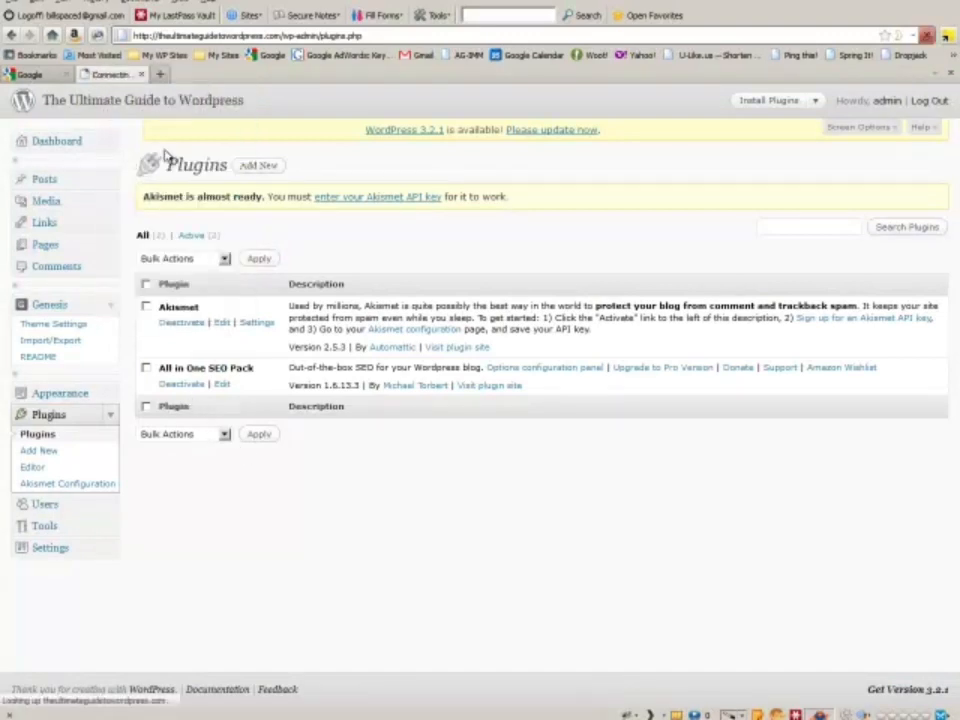
pyautogui.middleClick(189, 106)
pyautogui.click(187, 76)
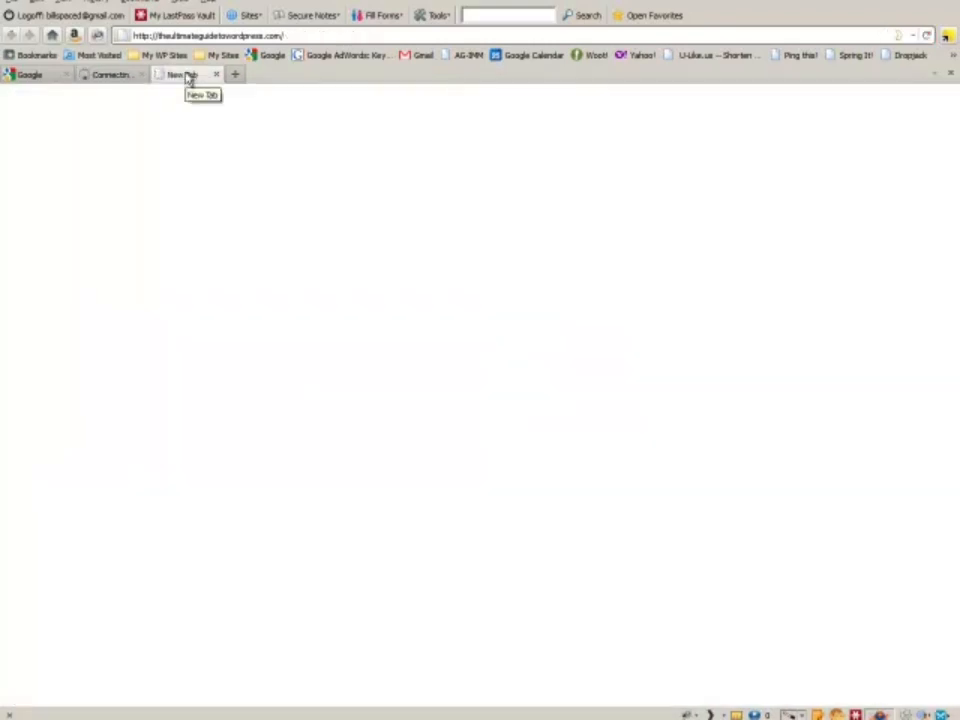
pyautogui.click(130, 77)
# Close the blank tab, reopen the home page in another tab, then bring up the Recommended Plugins PDF
pyautogui.click(210, 74)
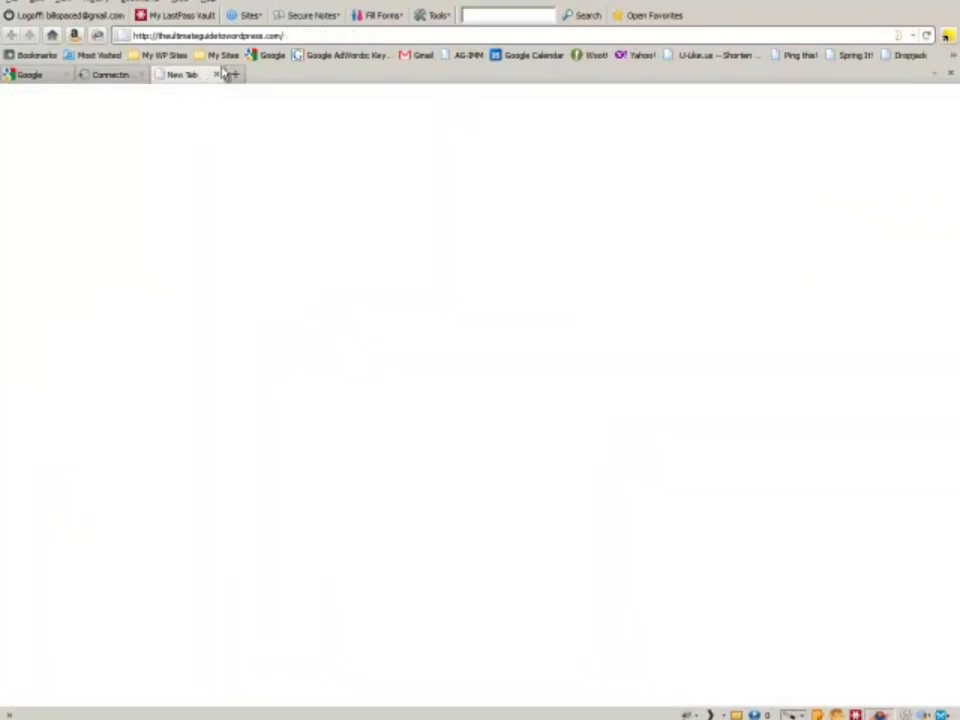
pyautogui.click(216, 74)
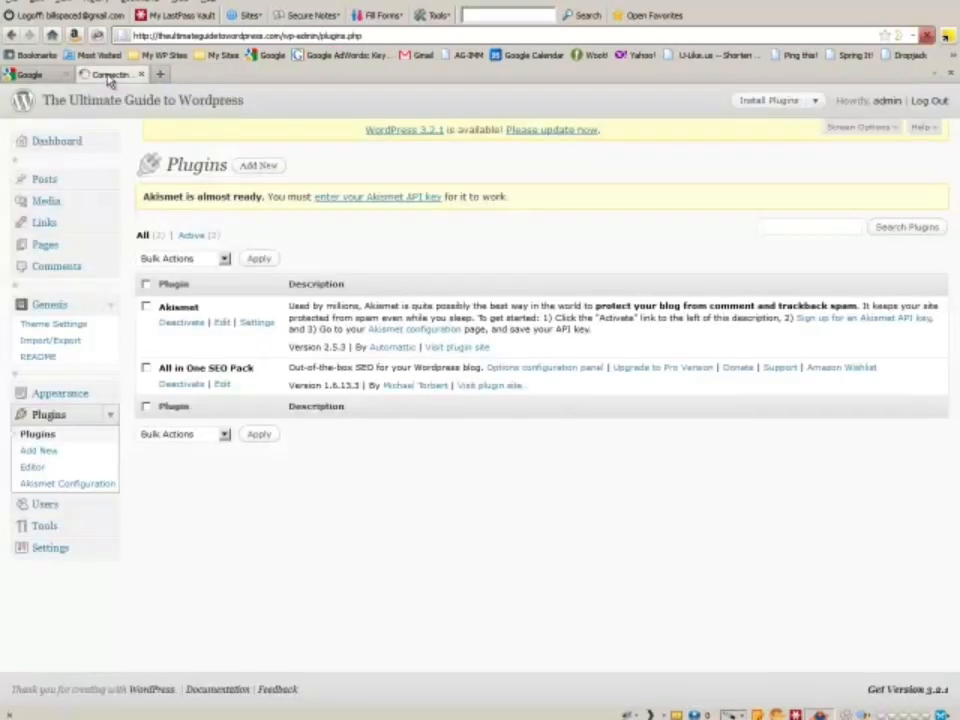
pyautogui.middleClick(180, 103)
pyautogui.click(186, 77)
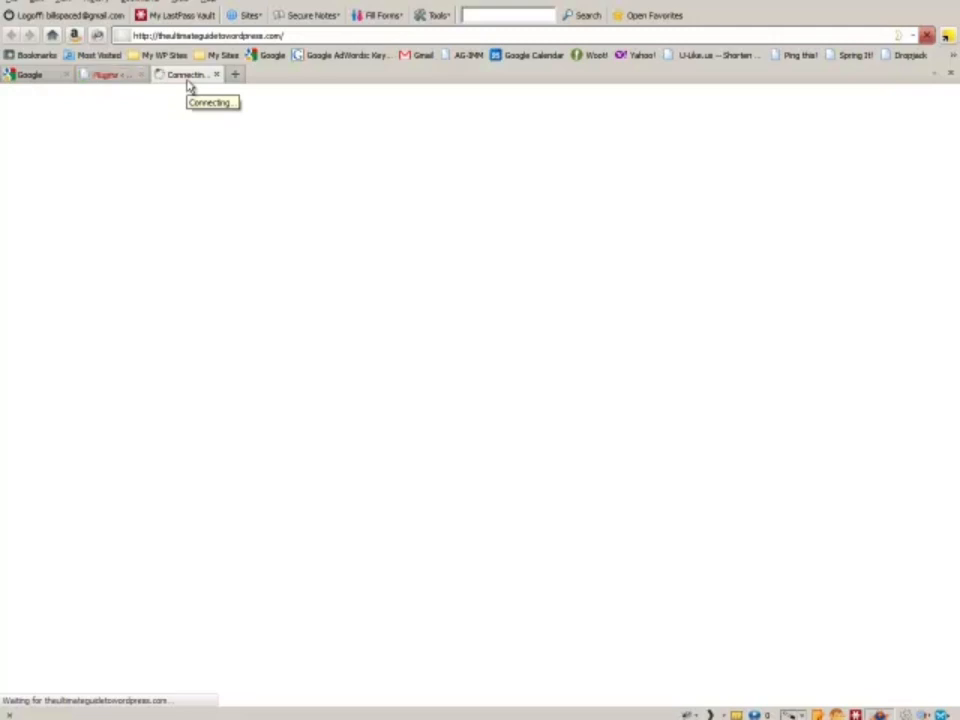
pyautogui.click(124, 77)
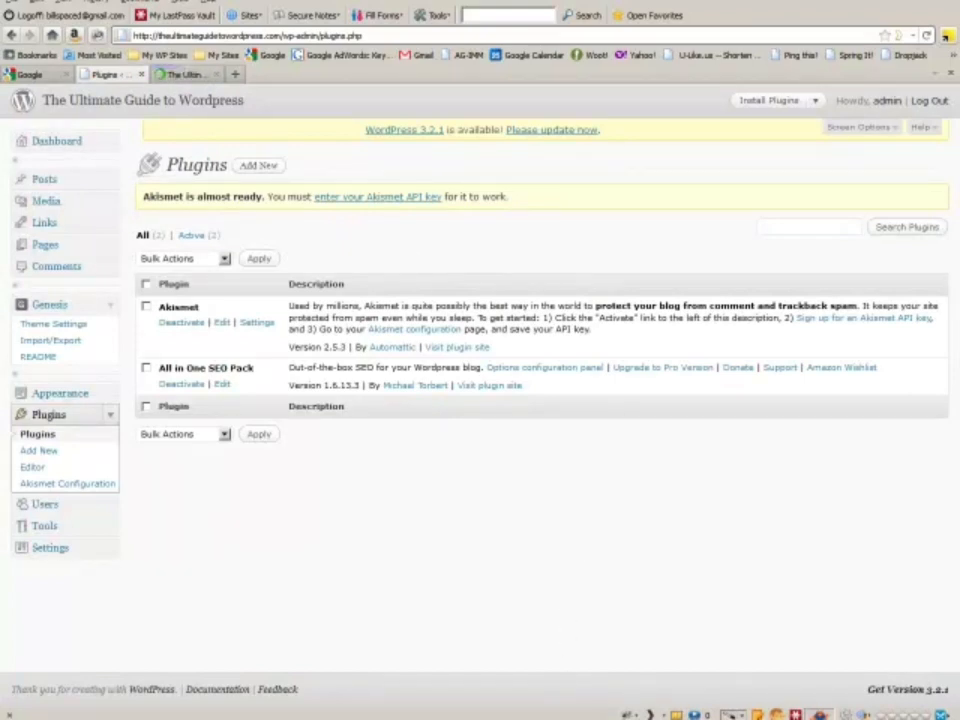
pyautogui.click(350, 717)
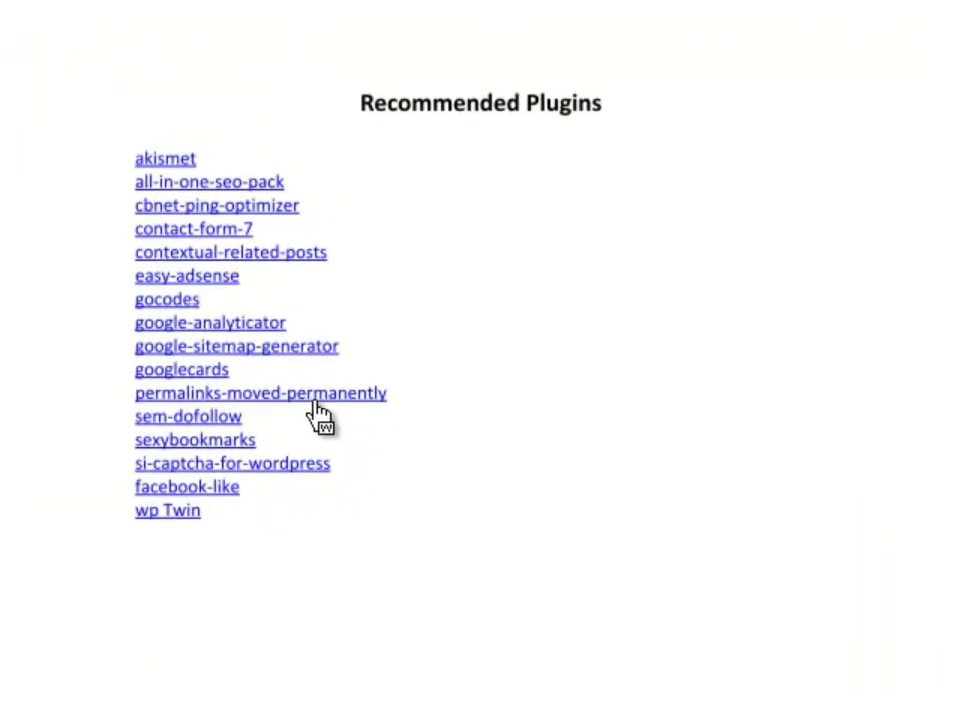
# Open the permalinks-moved-permanently link from the PDF, allowing the site warning, then return to the list
pyautogui.click(320, 412)
pyautogui.click(610, 620)
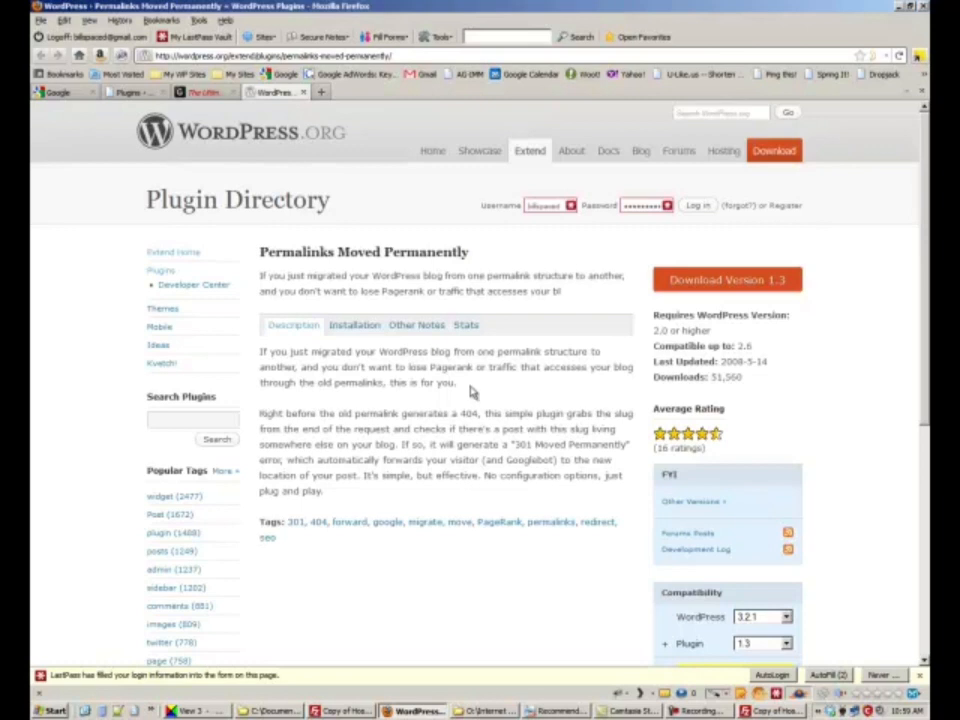
pyautogui.click(545, 711)
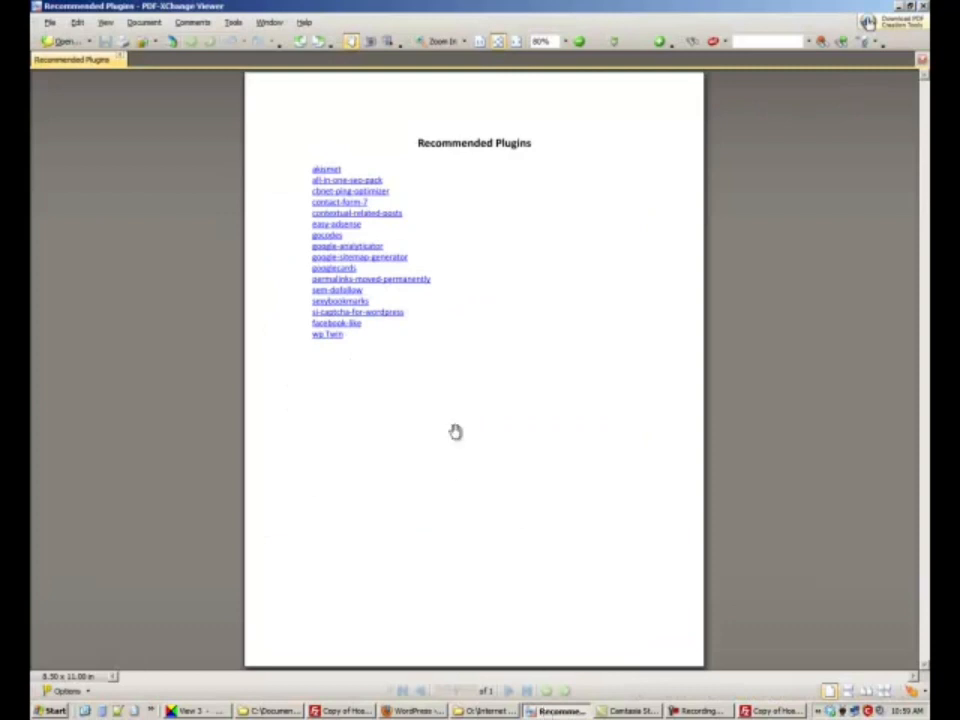
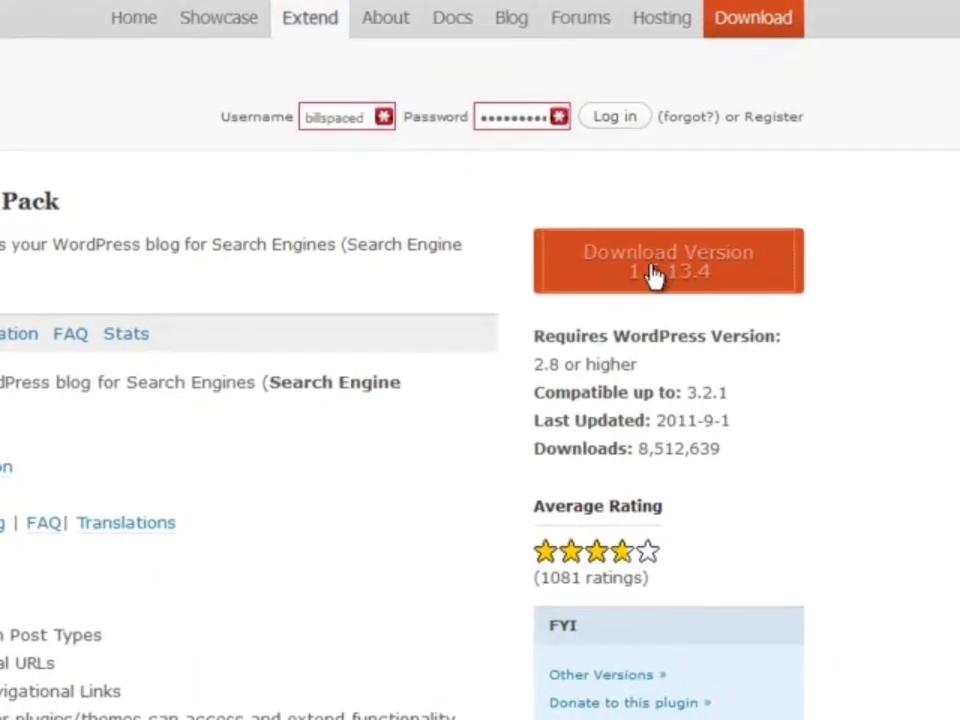
# Save the All in One SEO Pack, cbnet Ping Optimizer 2.3.3 and Contact Form 7 zips
pyautogui.click(655, 275)
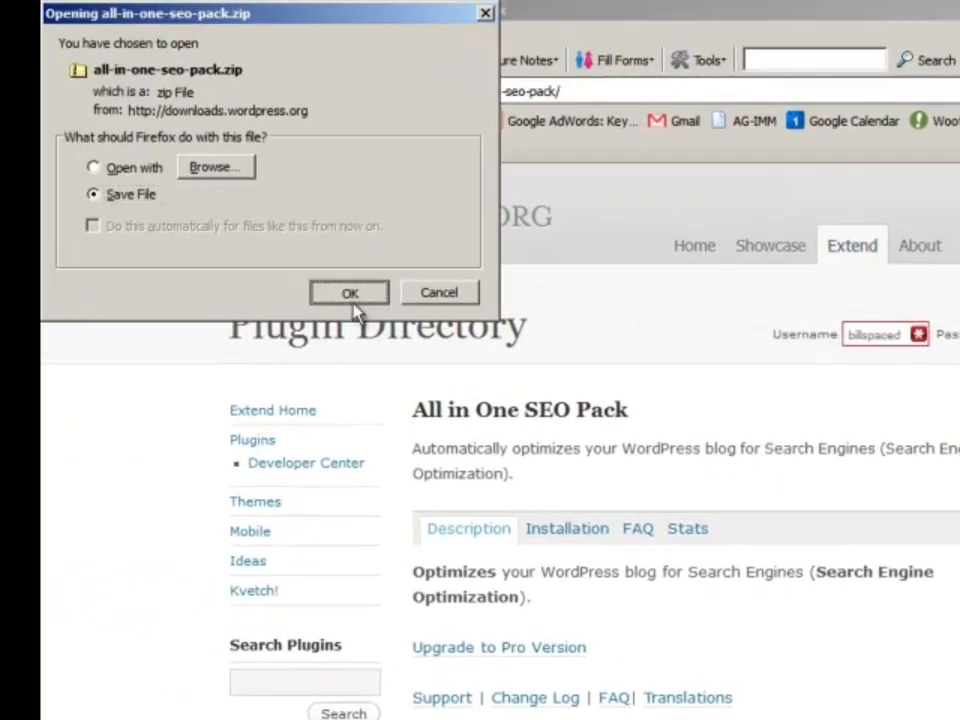
pyautogui.click(352, 302)
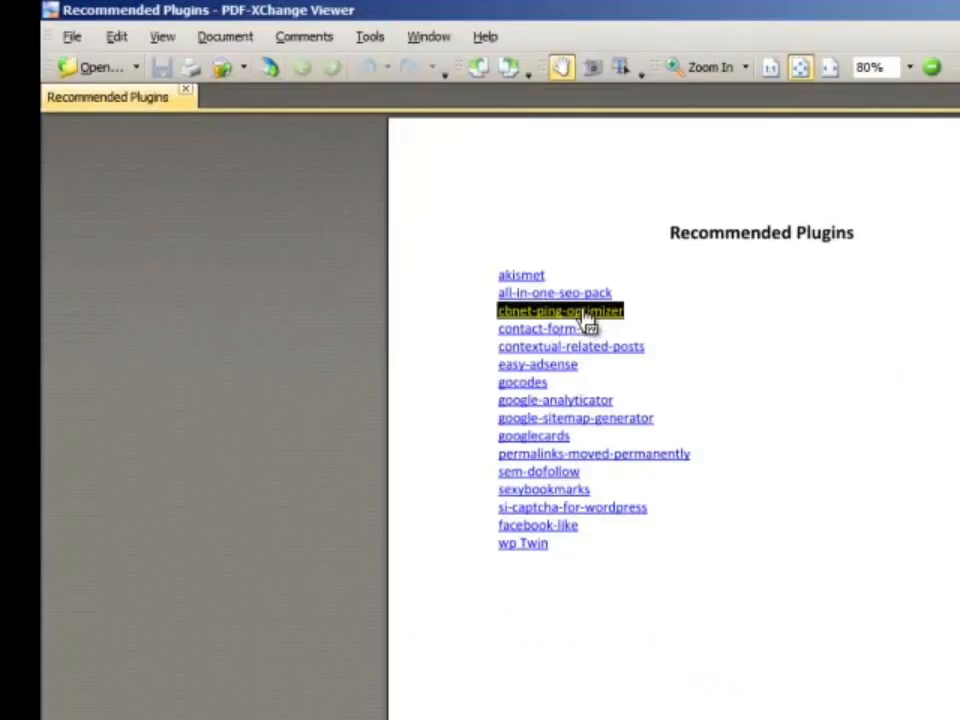
pyautogui.click(584, 314)
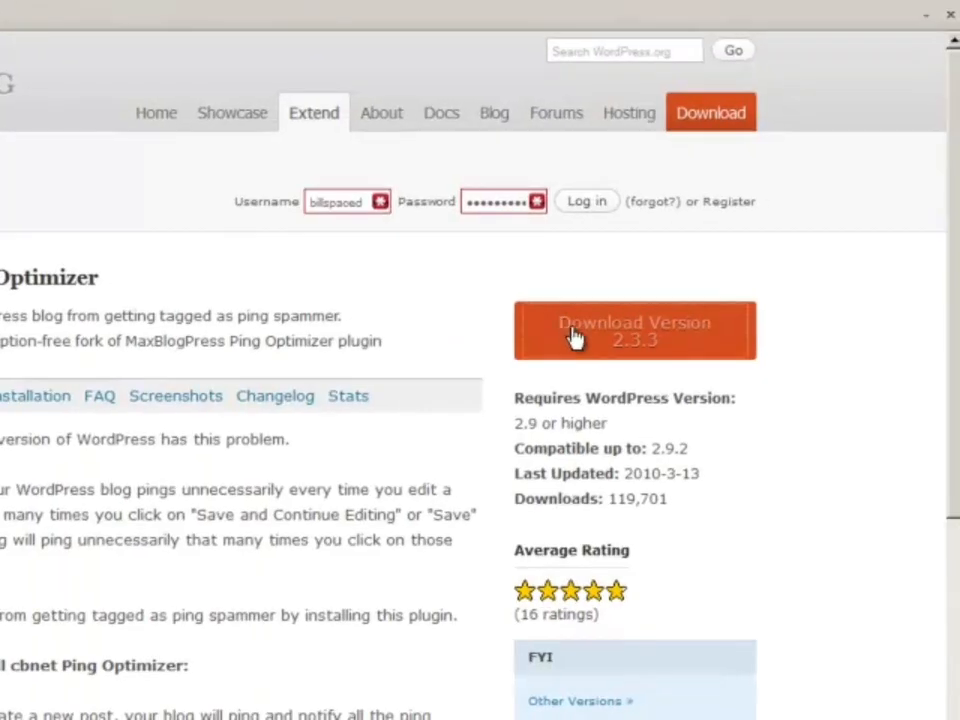
pyautogui.click(575, 337)
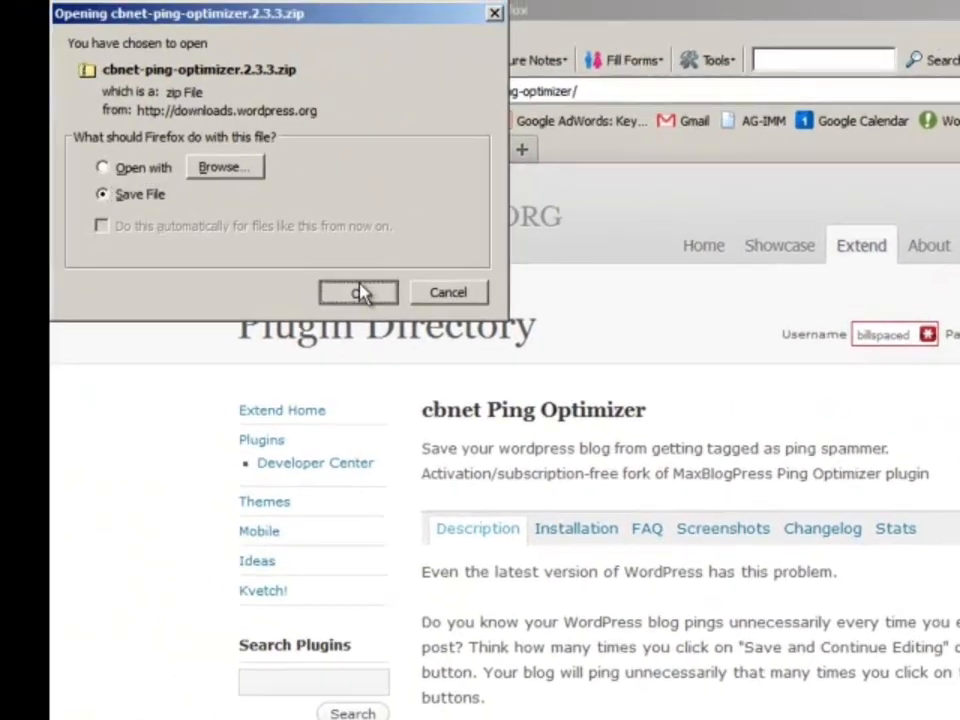
pyautogui.click(360, 292)
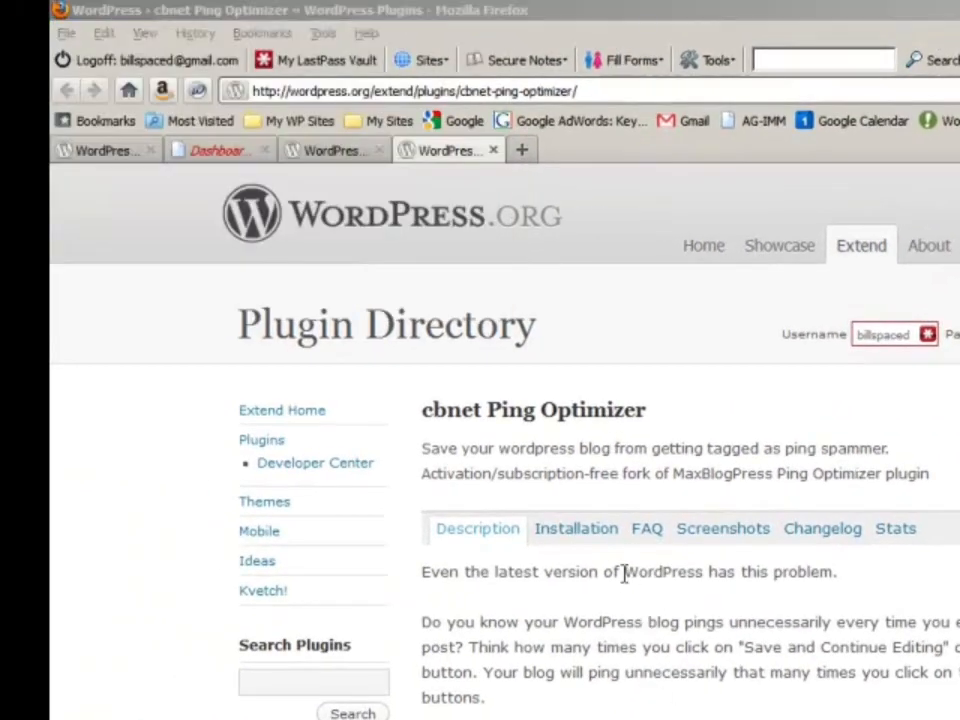
pyautogui.hotkey('alt', 'Tab')
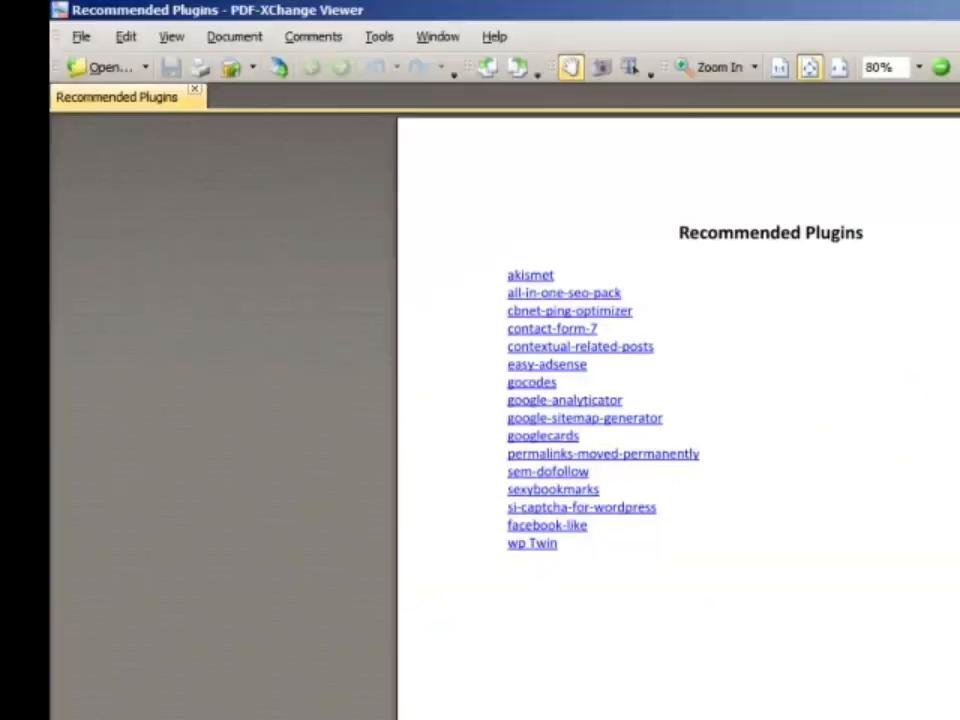
pyautogui.click(540, 332)
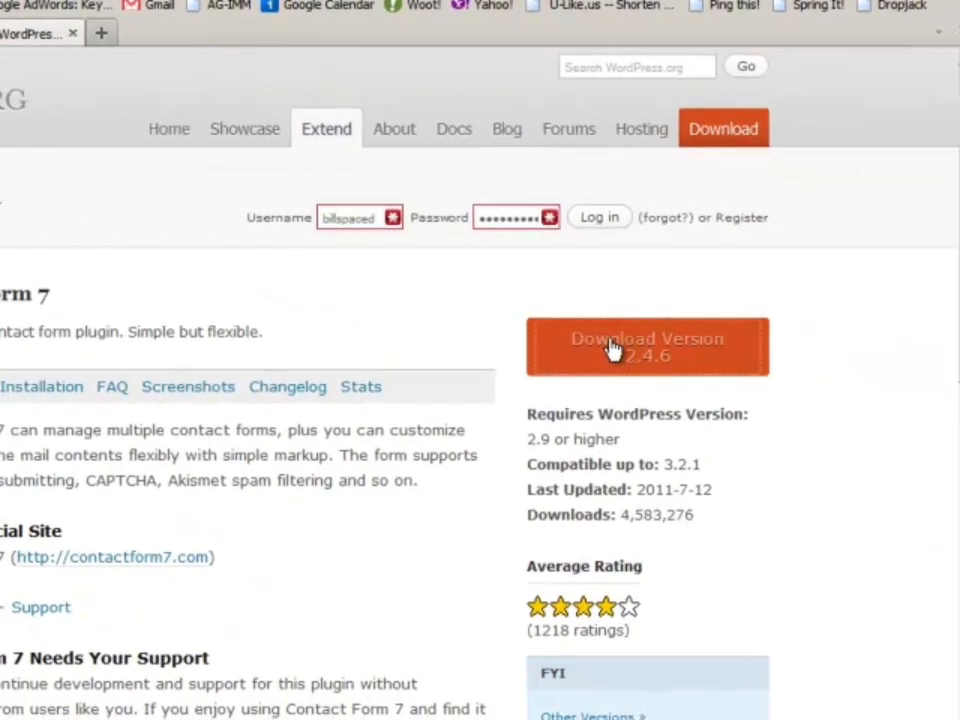
pyautogui.click(613, 348)
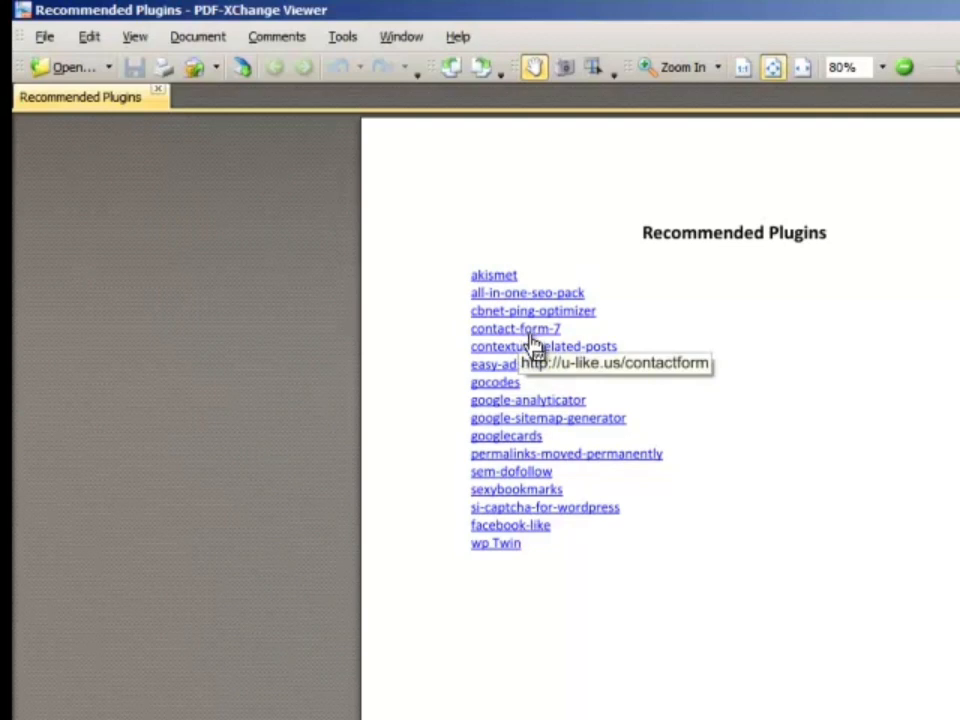
# Save the Contextual Related Posts and Like 1.9.6 plugin zips
pyautogui.click(531, 352)
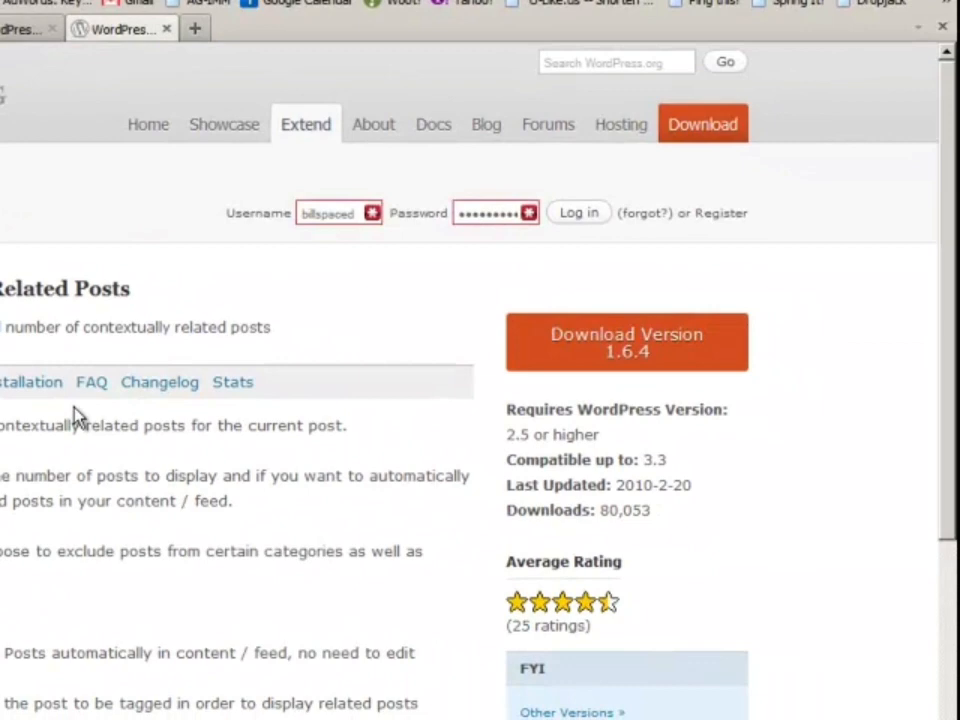
pyautogui.click(606, 349)
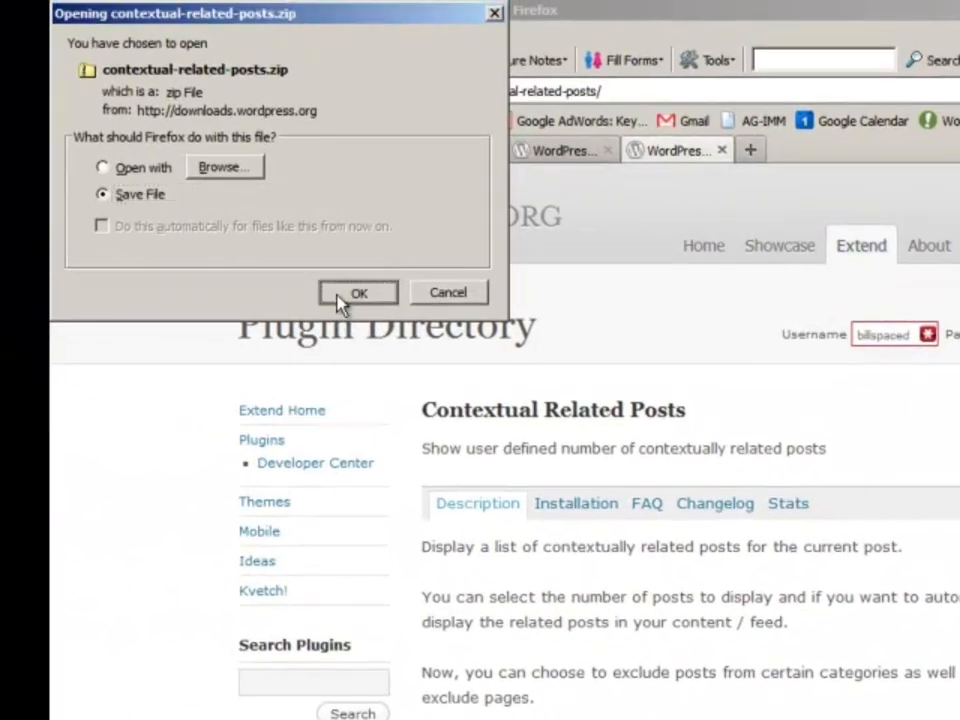
pyautogui.click(340, 292)
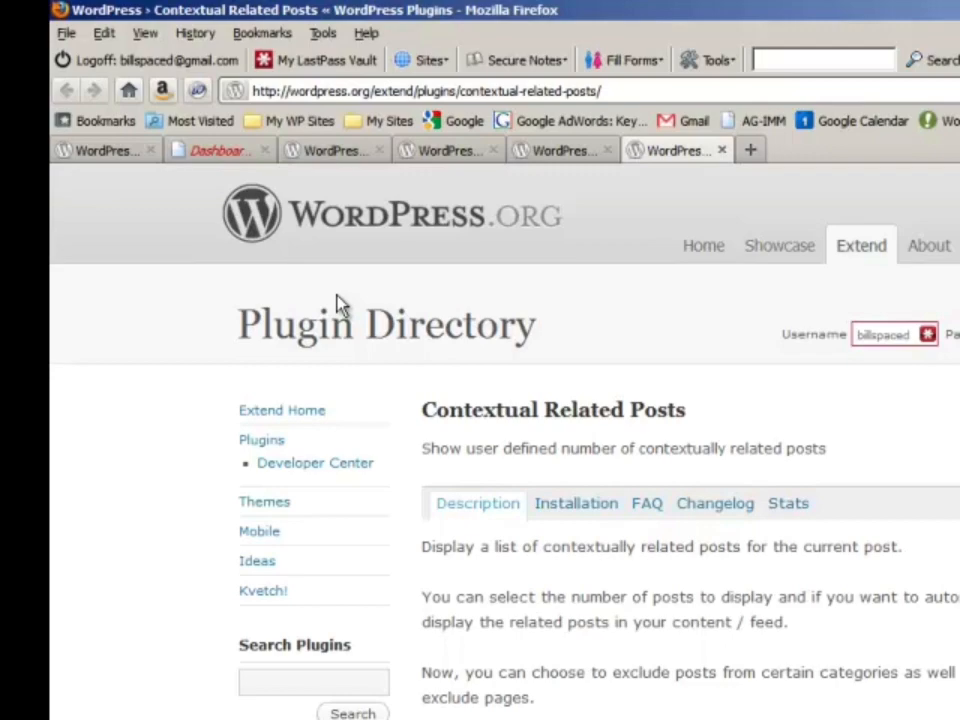
pyautogui.hotkey('alt', 'Tab')
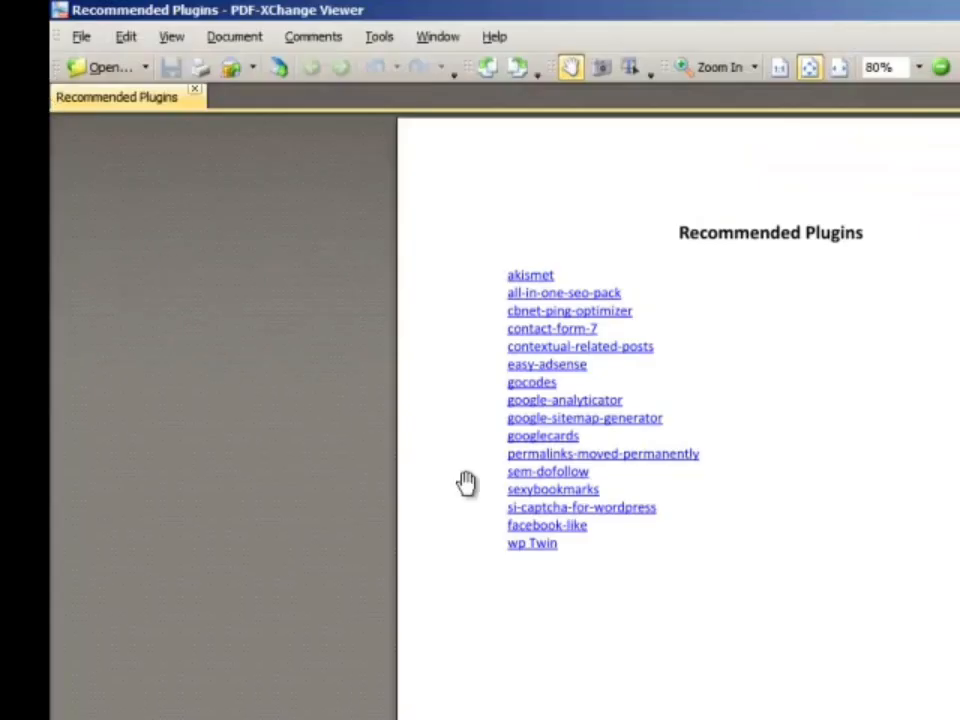
pyautogui.click(572, 528)
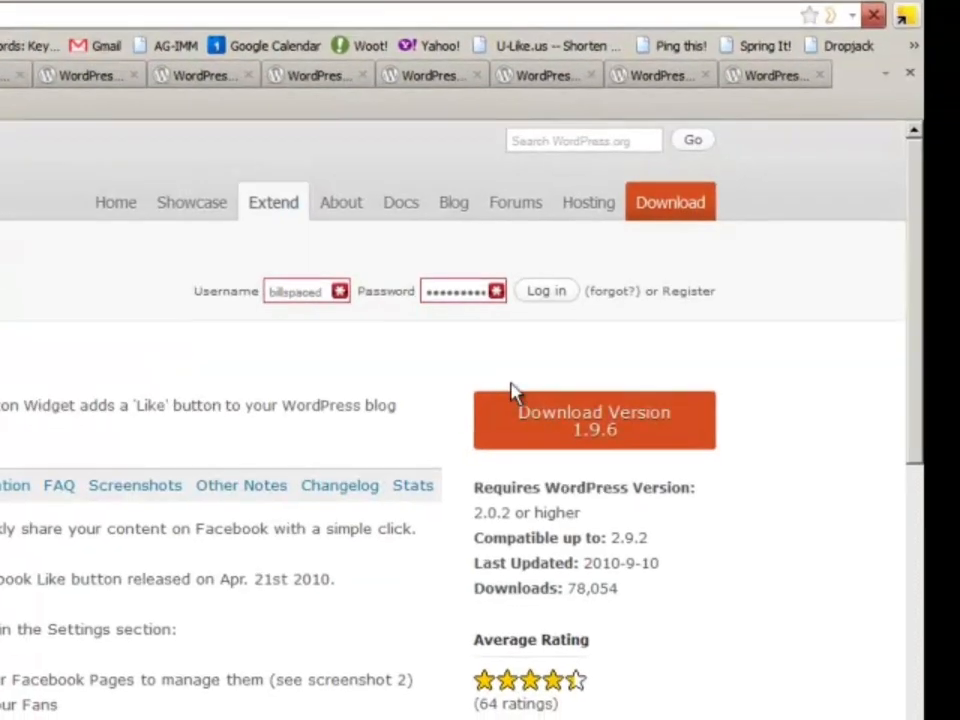
pyautogui.click(560, 446)
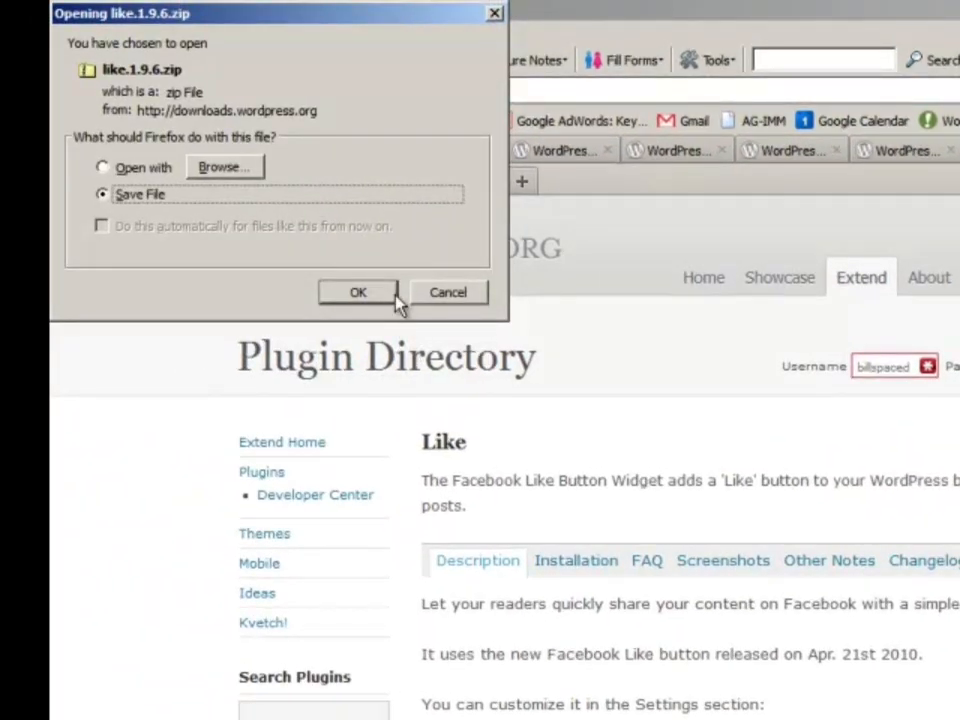
pyautogui.click(392, 294)
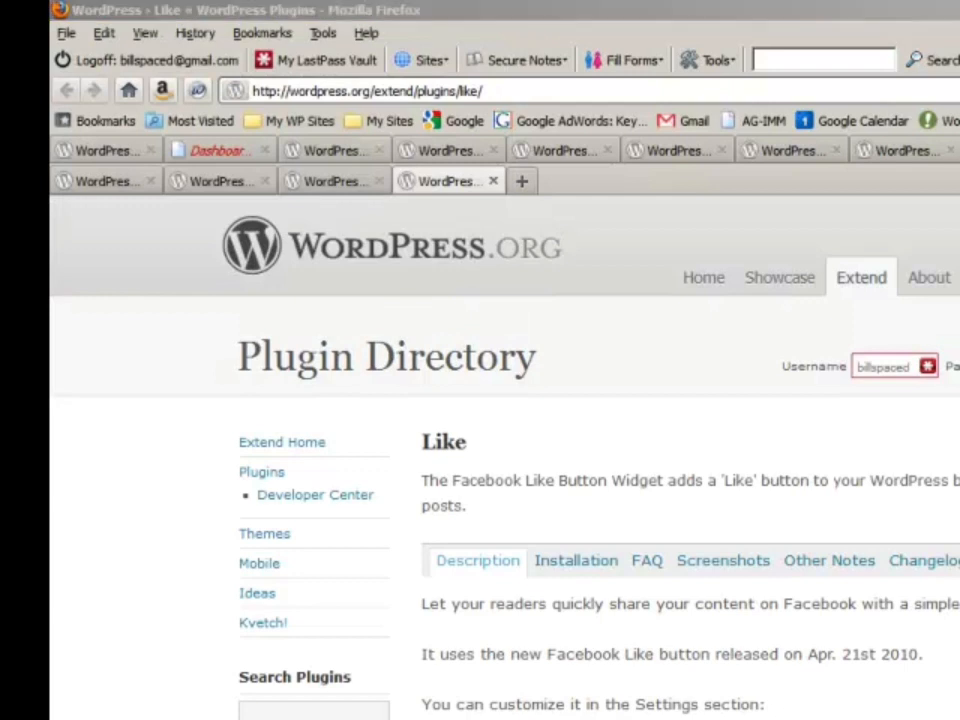
pyautogui.hotkey('alt', 'Tab')
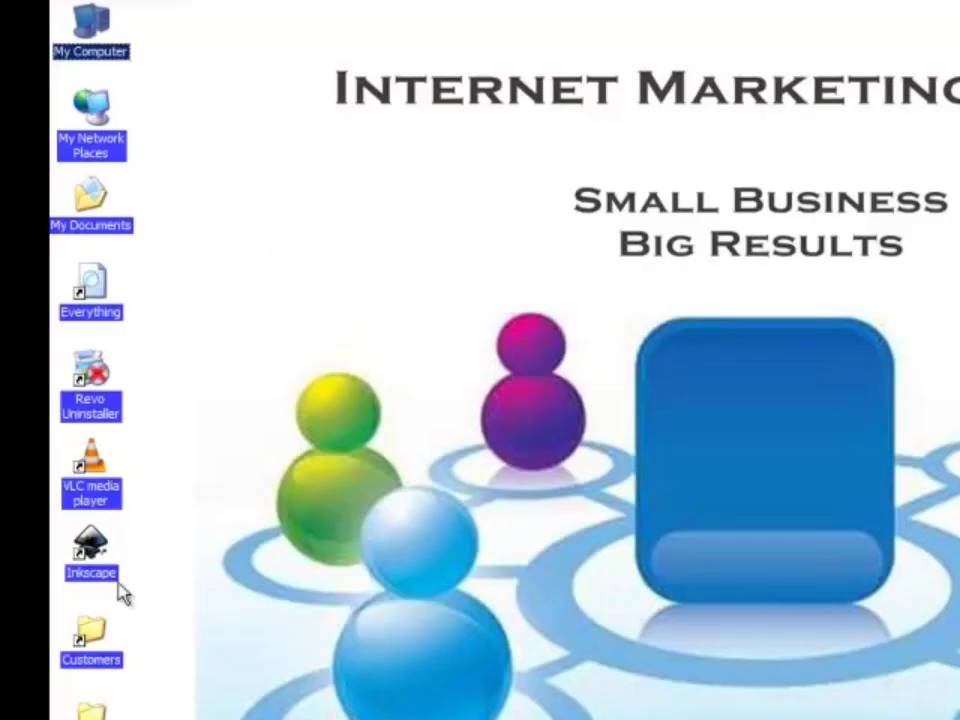
# In the downloads folder on My Book (O:), select all plugin zips from like to akismet
pyautogui.doubleClick(86, 30)
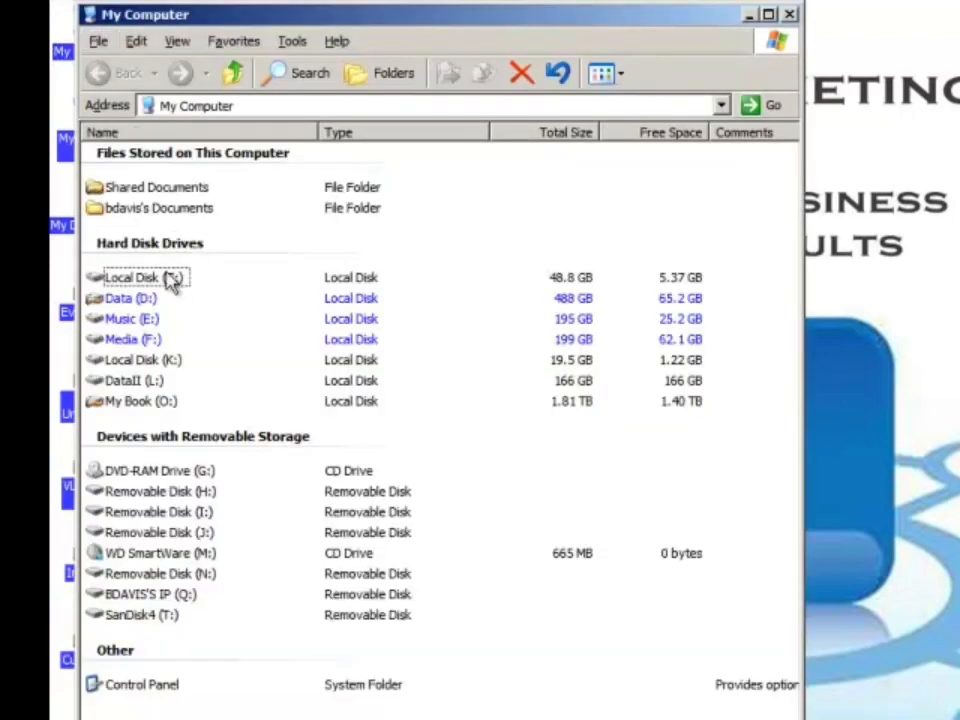
pyautogui.doubleClick(150, 401)
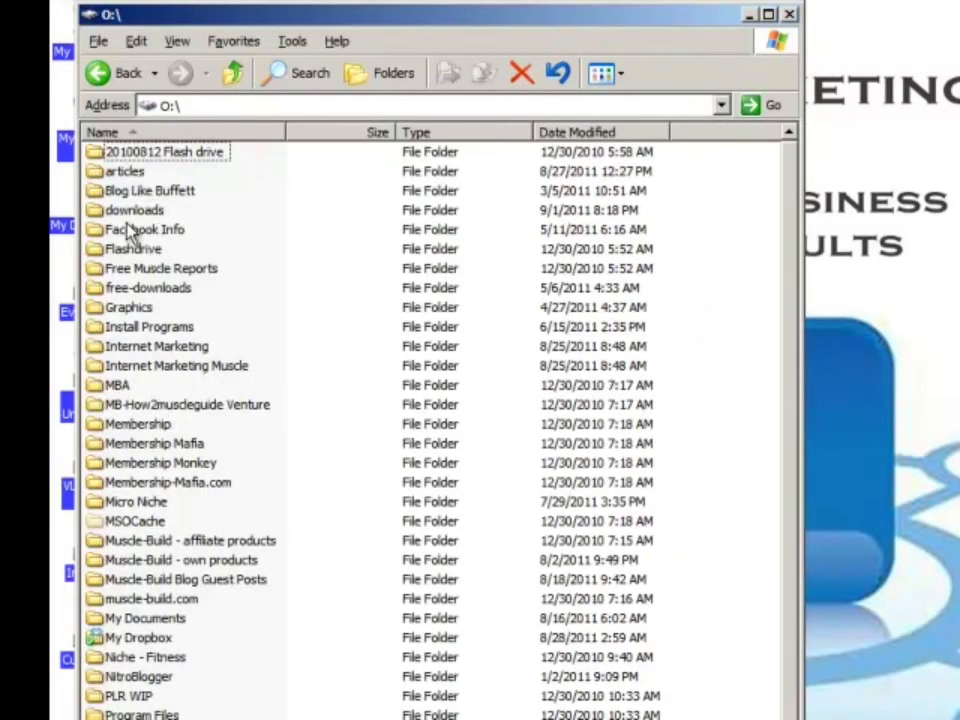
pyautogui.doubleClick(127, 211)
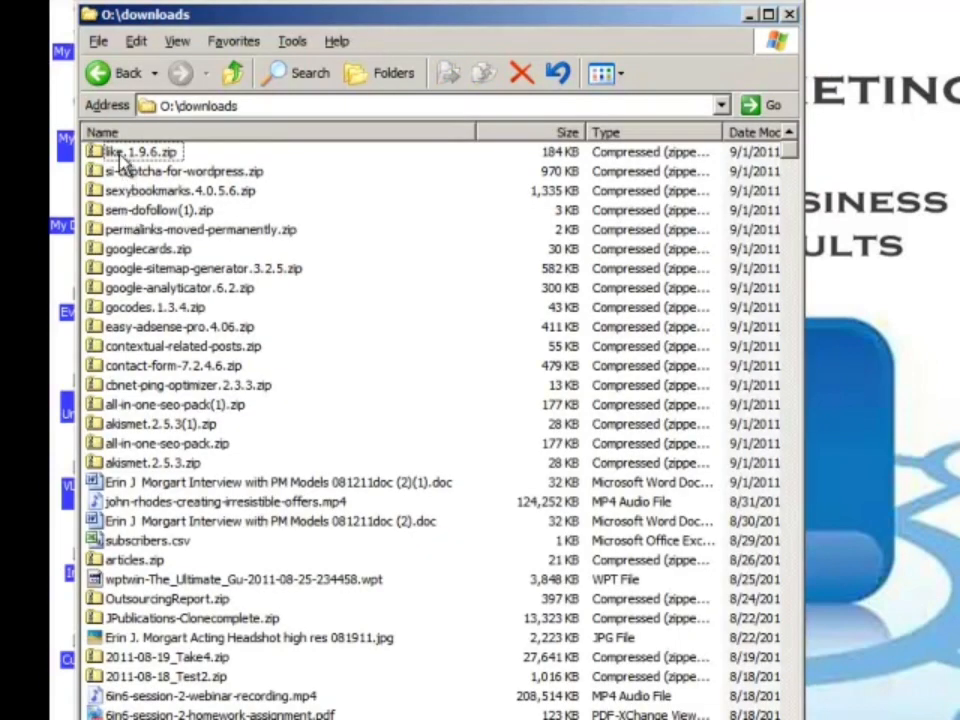
pyautogui.click(116, 154)
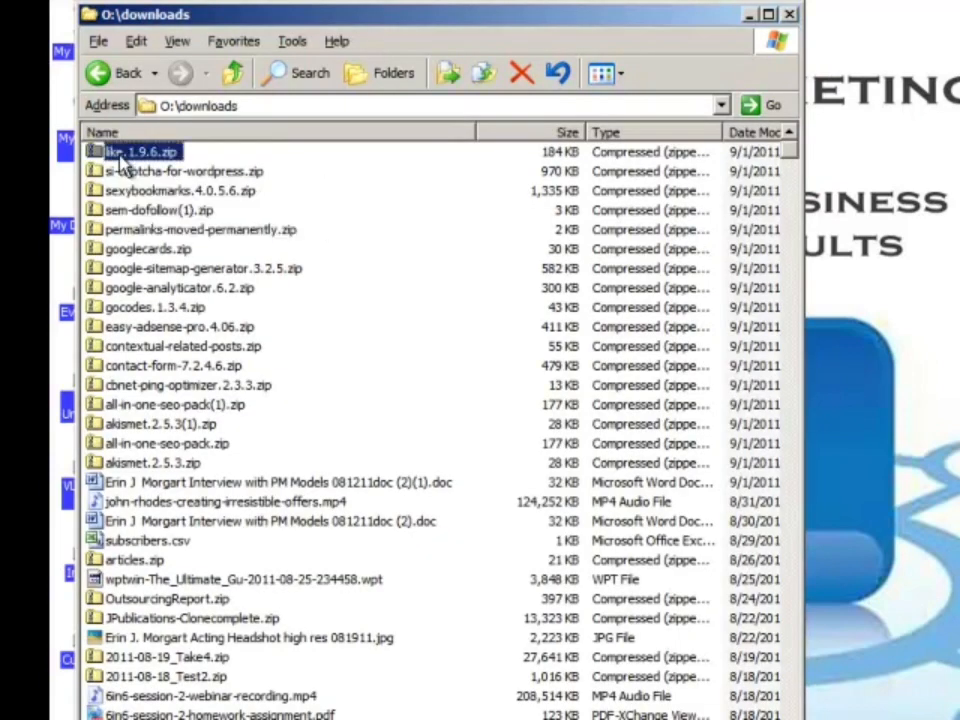
pyautogui.keyDown('shift'); pyautogui.click(114, 466); pyautogui.keyUp('shift')
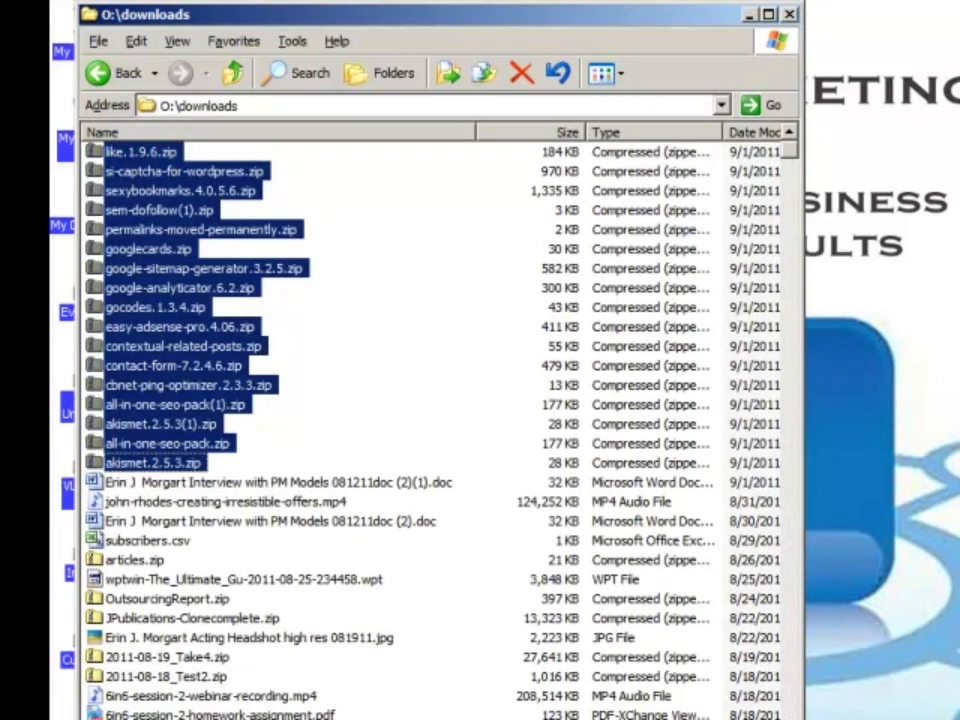
# Paste the 17 plugin zips into the recommended plugins folder
pyautogui.hotkey('alt', 'Tab')
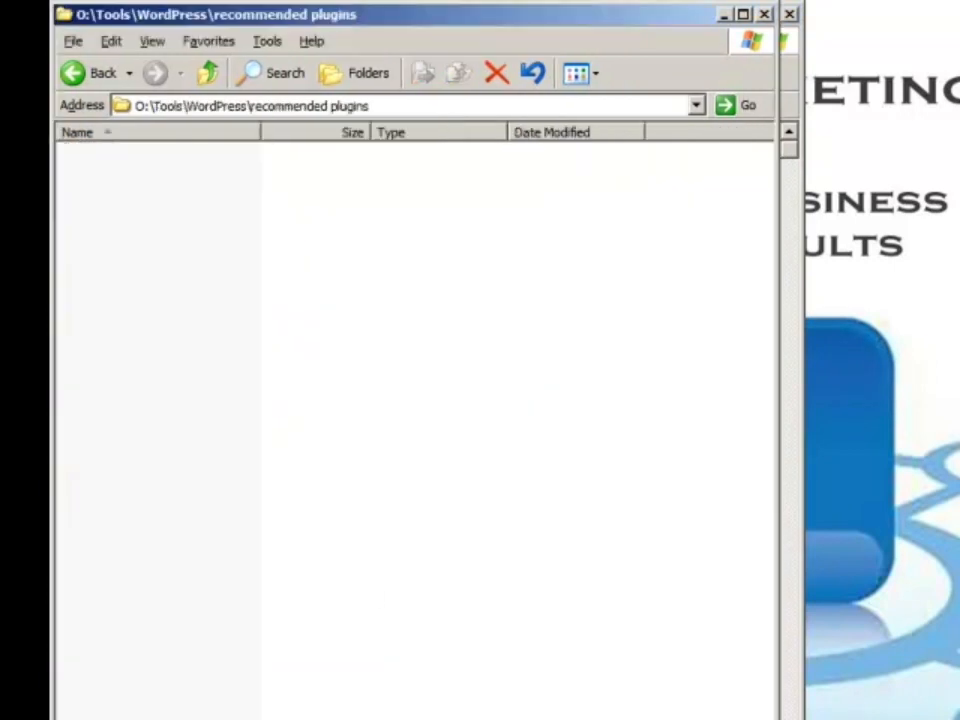
pyautogui.rightClick(232, 304)
pyautogui.click(266, 416)
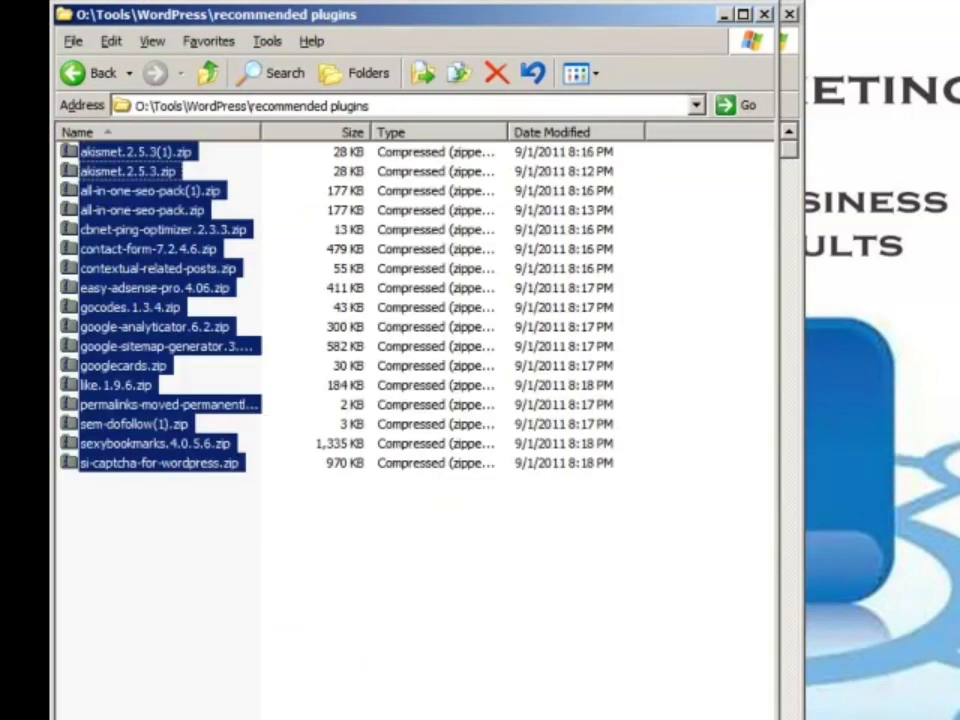
pyautogui.hotkey('alt', 'Tab')
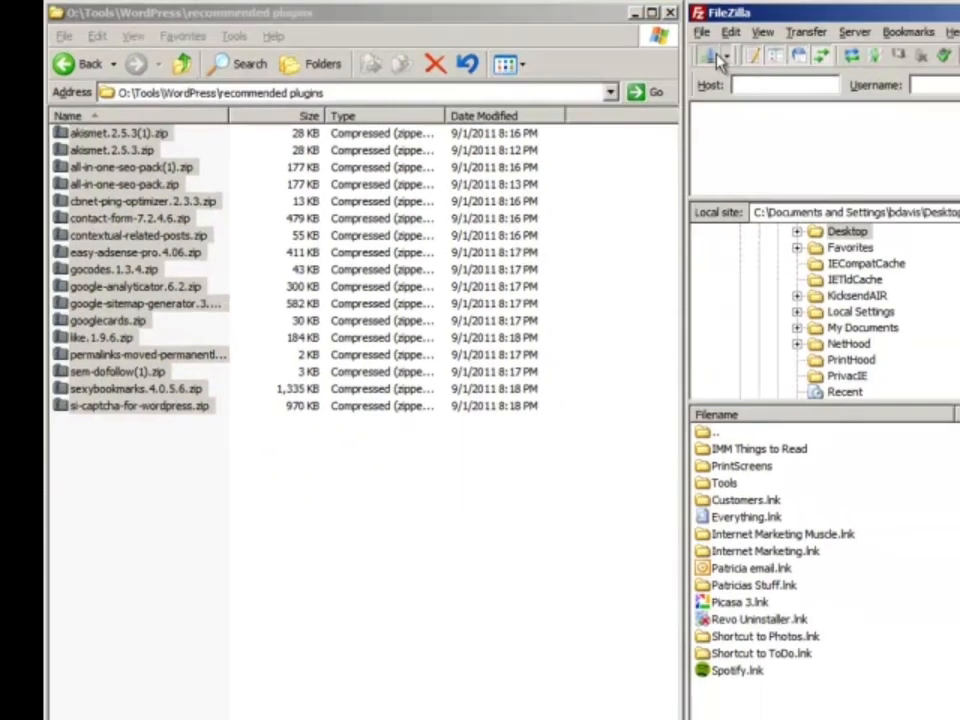
# Connect to the saved Host Gator site and open public_html on the server
pyautogui.click(806, 62)
pyautogui.press('Return')
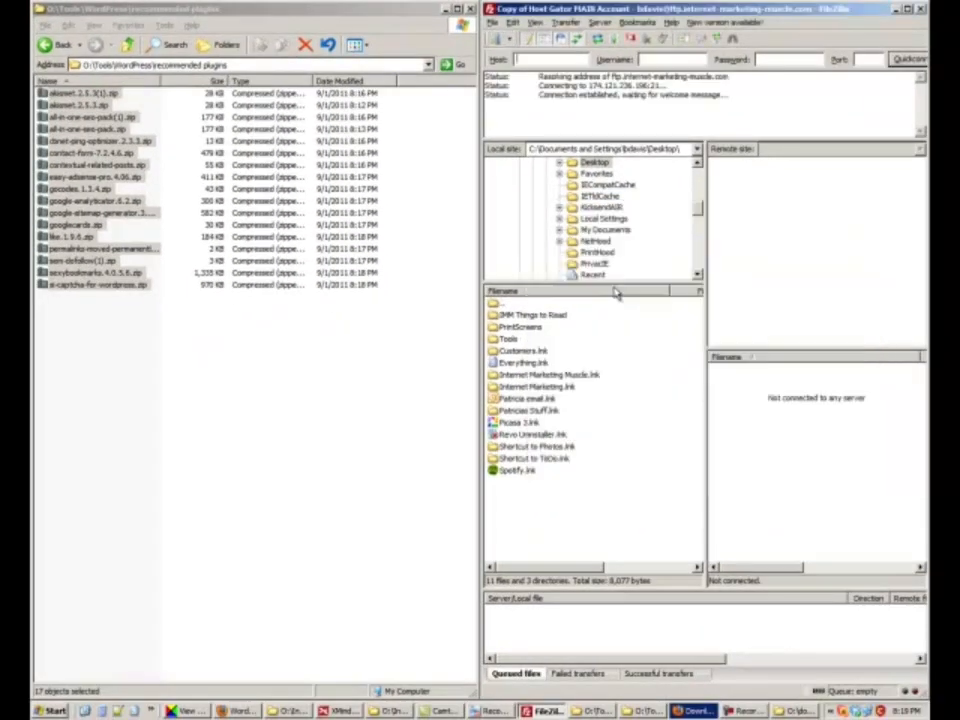
pyautogui.click(717, 163)
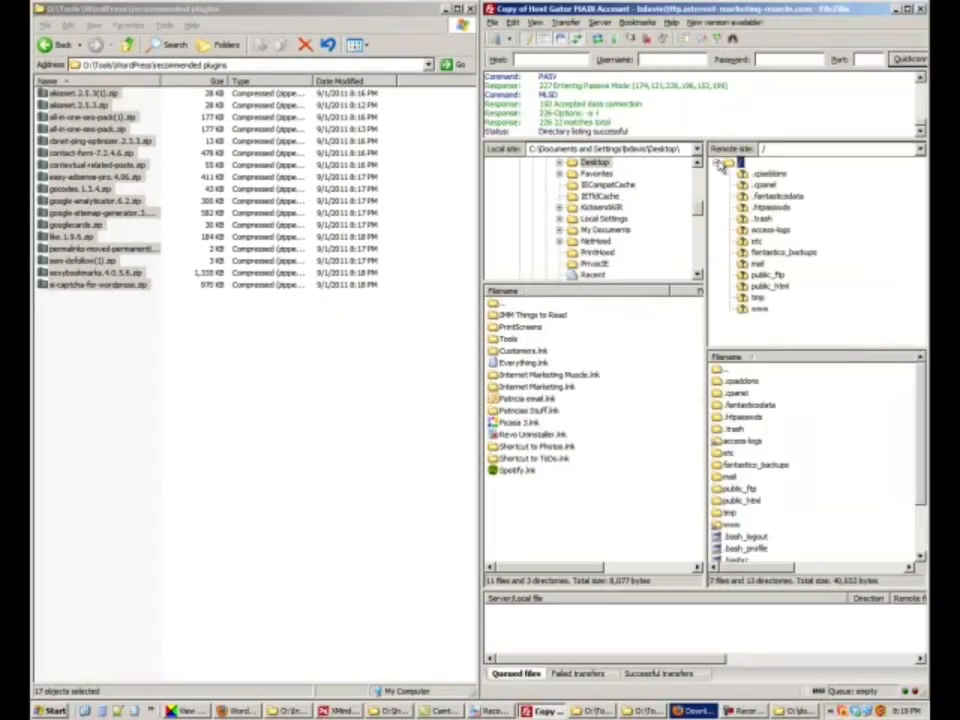
pyautogui.click(766, 287)
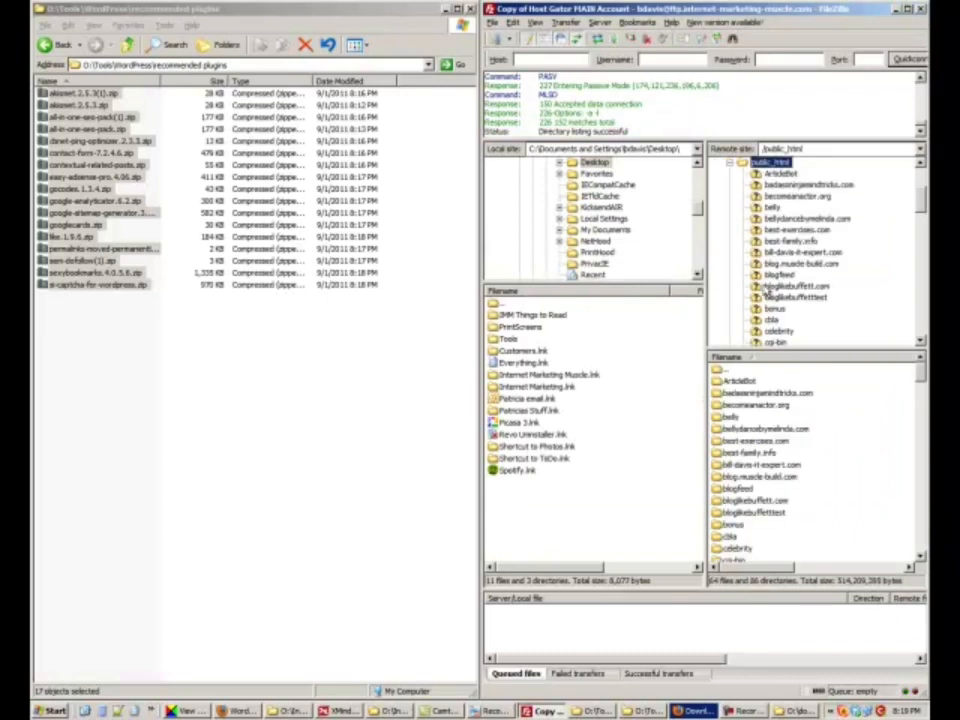
pyautogui.scroll(-10, 790, 300)
pyautogui.scroll(-3, 800, 318)
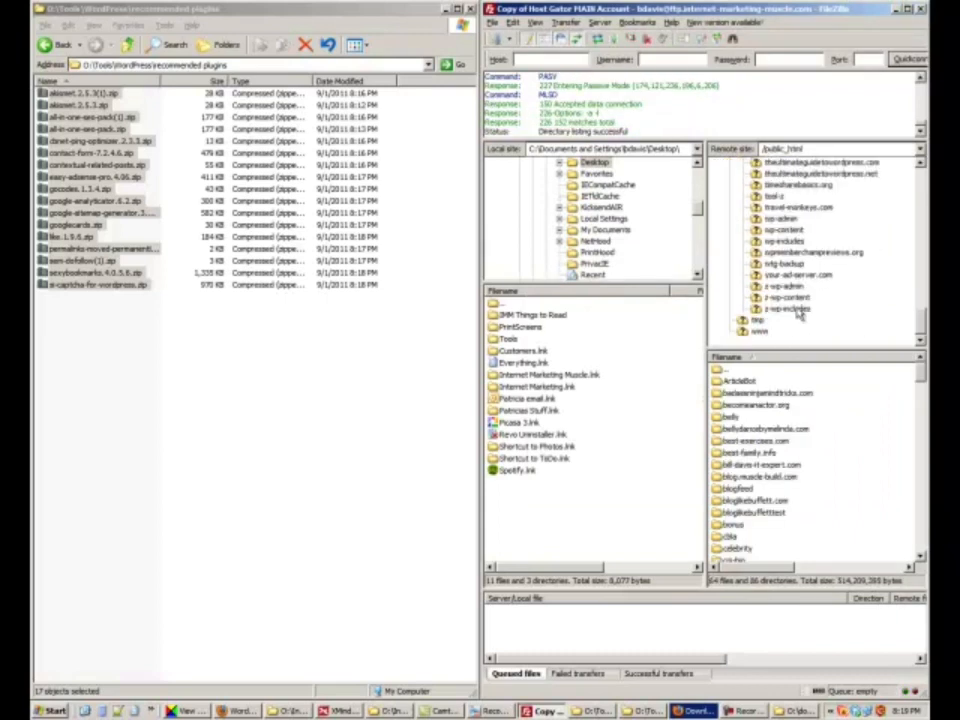
# Open theultimateguidetowordpress.net/wp-content/plugins remotely, then delete the duplicate akismet.2.5.3(1).zip
pyautogui.click(828, 174)
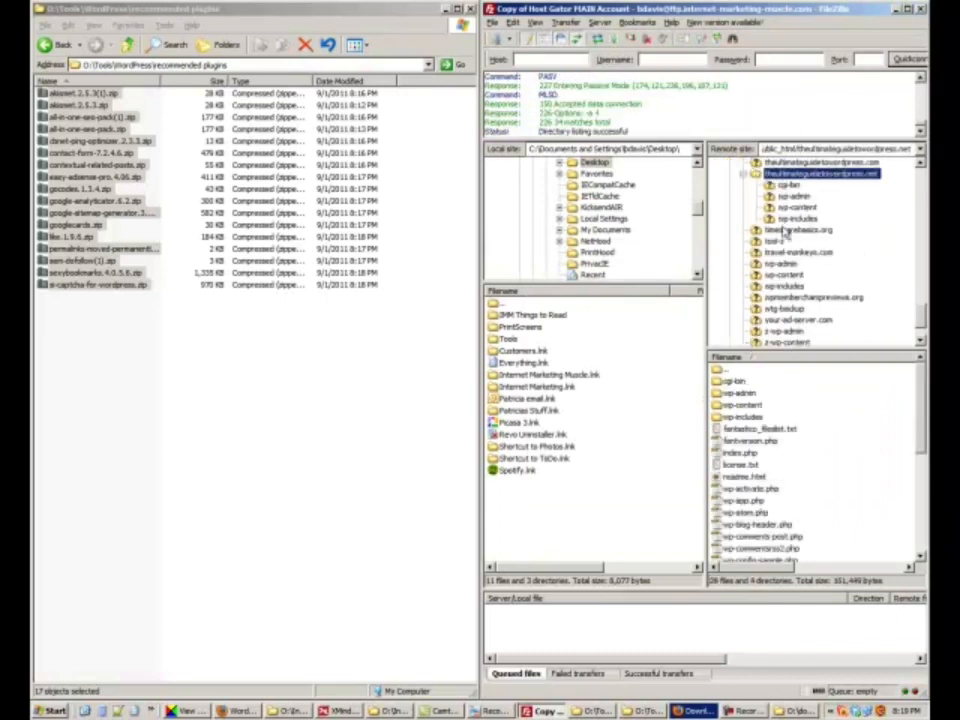
pyautogui.click(795, 208)
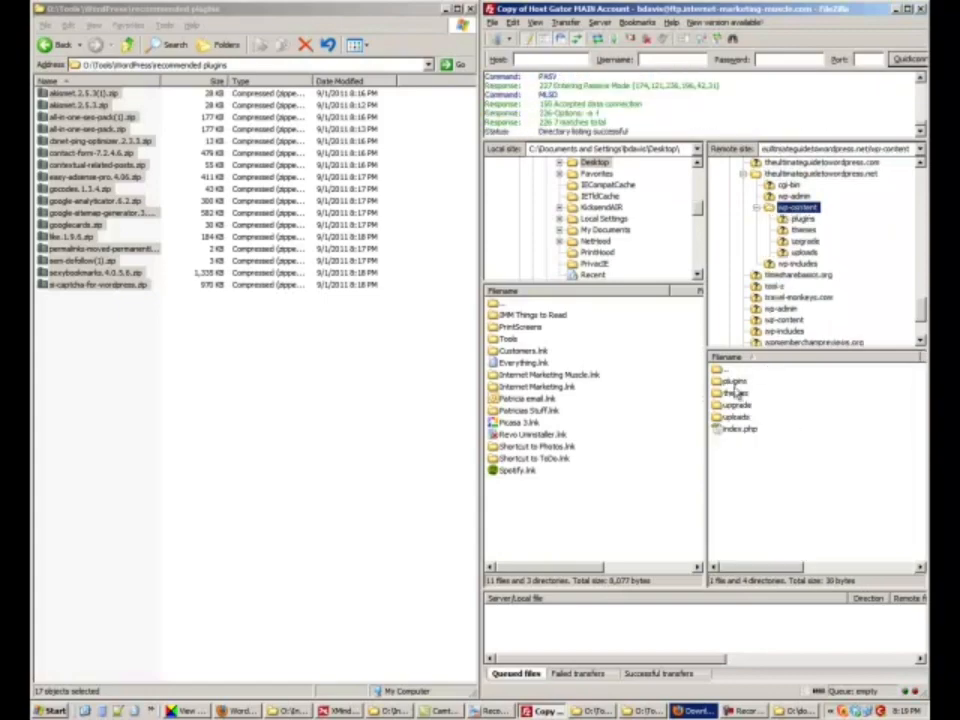
pyautogui.doubleClick(733, 382)
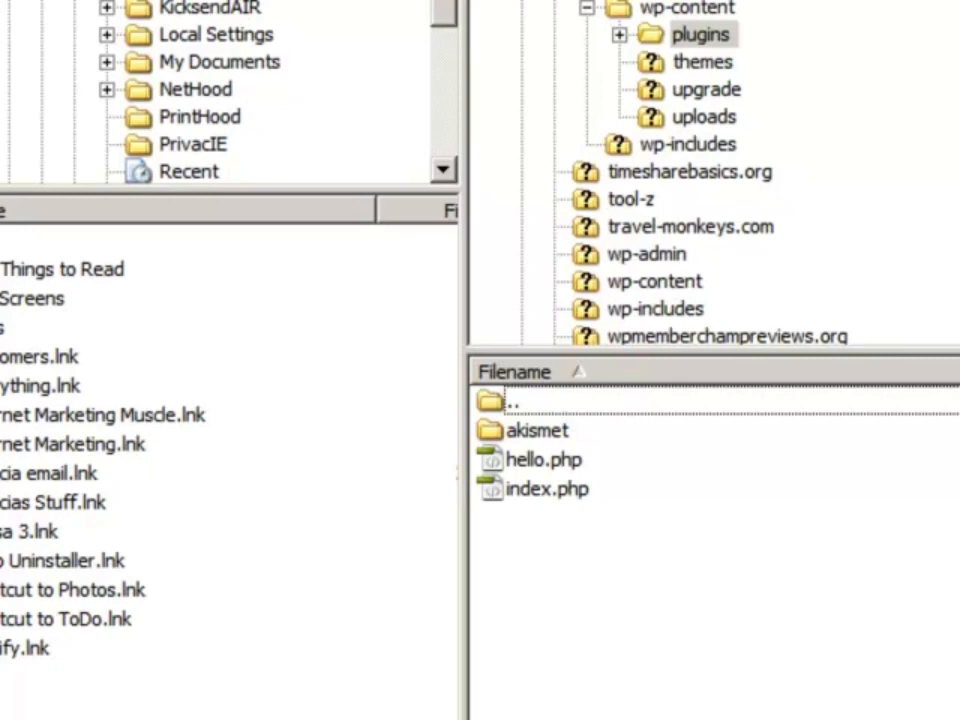
pyautogui.click(77, 95)
pyautogui.press('Delete')
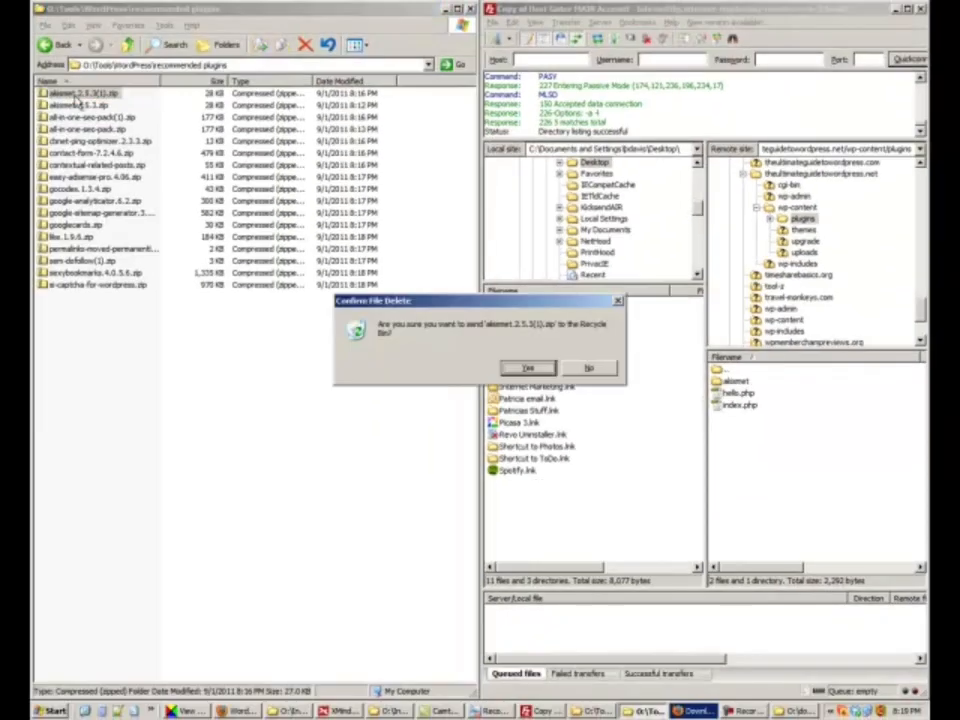
# Send akismet.2.5.3(1).zip and all-in-one-seo-pack(1).zip to the Recycle Bin
pyautogui.press('Return')
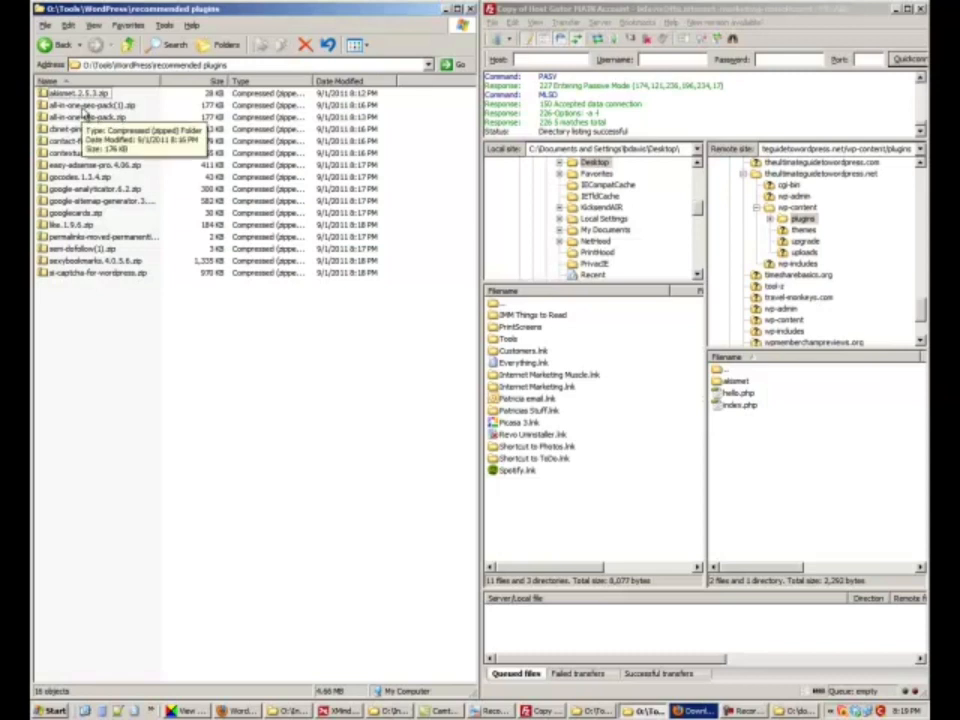
pyautogui.click(83, 106)
pyautogui.press('Delete')
pyautogui.press('Return')
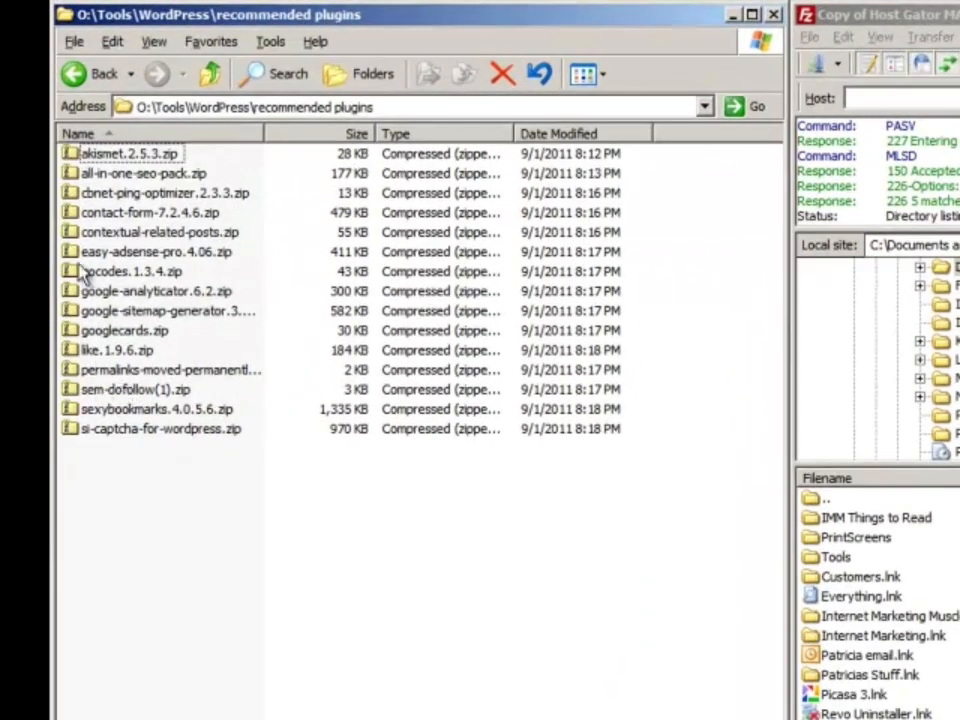
pyautogui.click(111, 158)
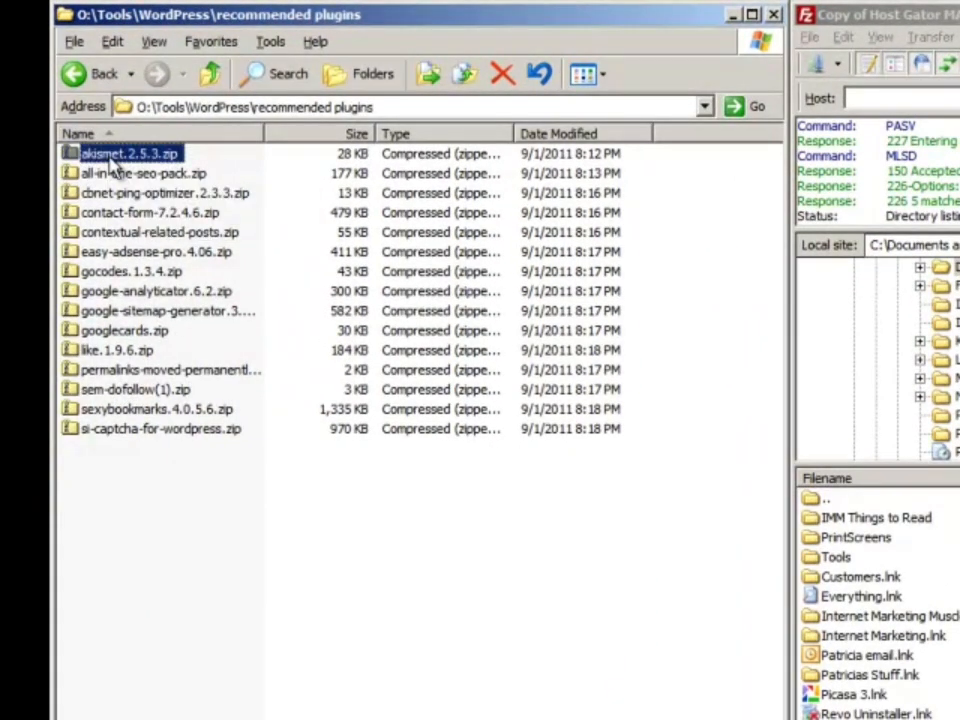
# Extract akismet.2.5.3.zip here with 7-Zip, then select the remaining zips through si-captcha-for-wordpress.zip
pyautogui.rightClick(112, 160)
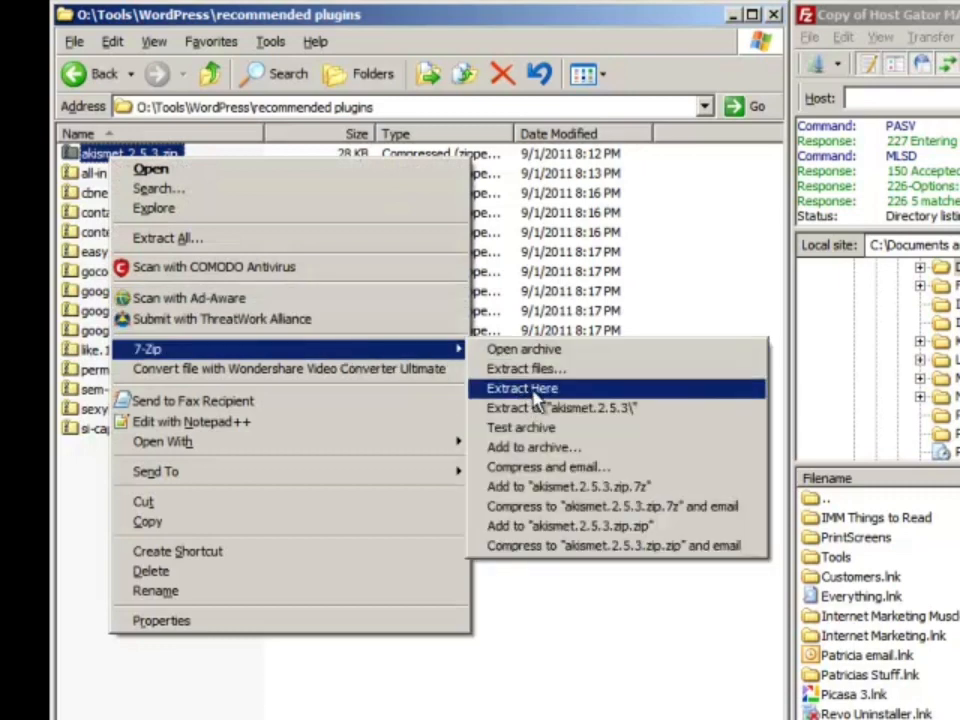
pyautogui.click(531, 390)
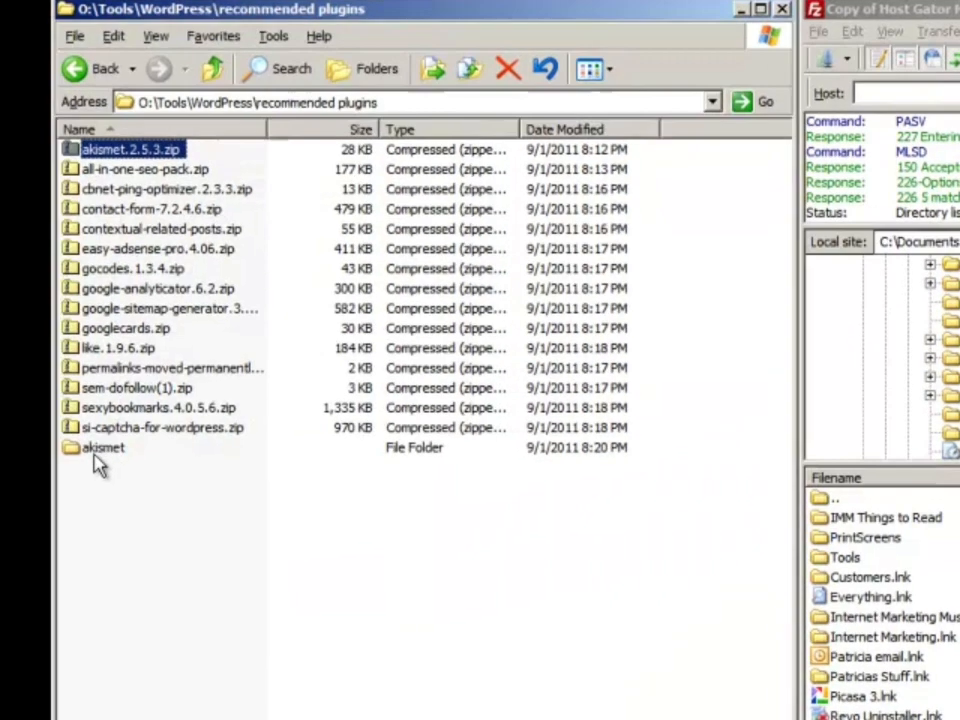
pyautogui.click(93, 448)
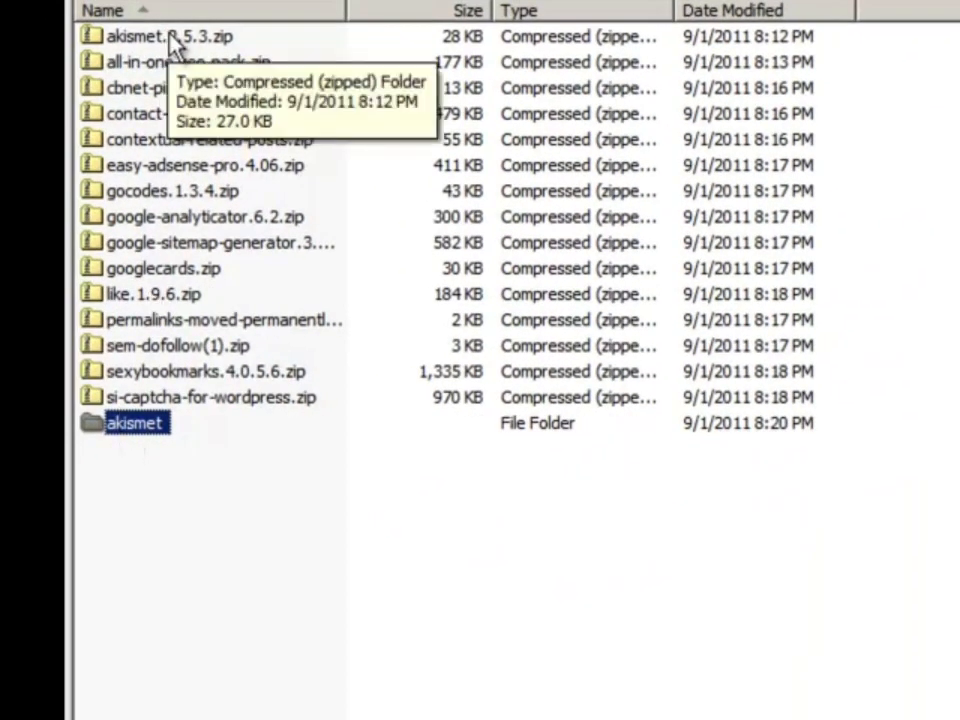
pyautogui.click(122, 38)
pyautogui.click(128, 426)
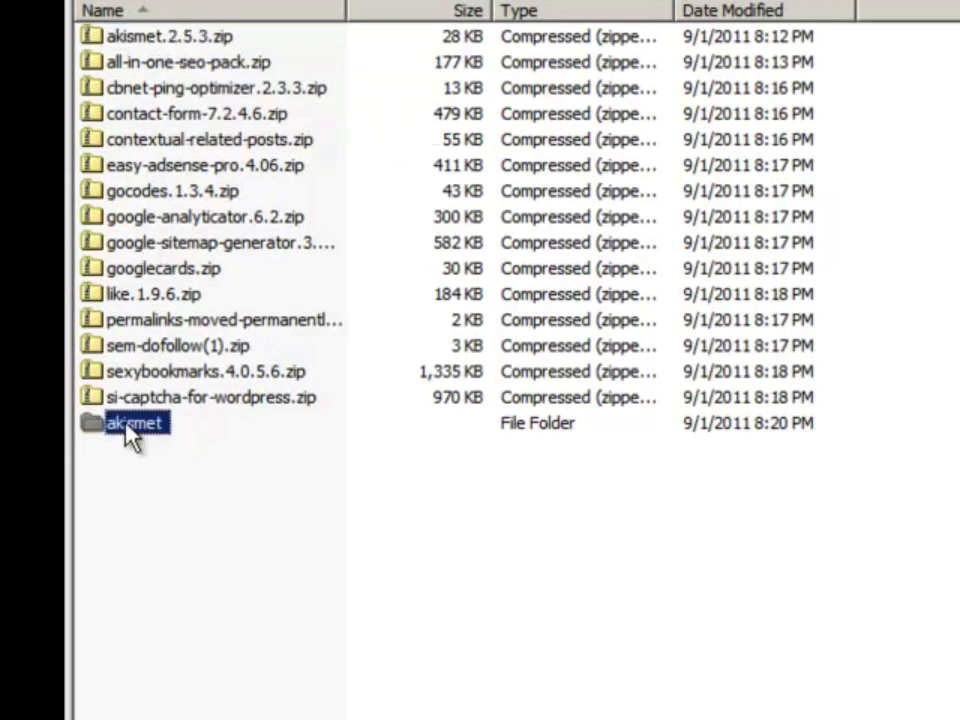
pyautogui.click(116, 62)
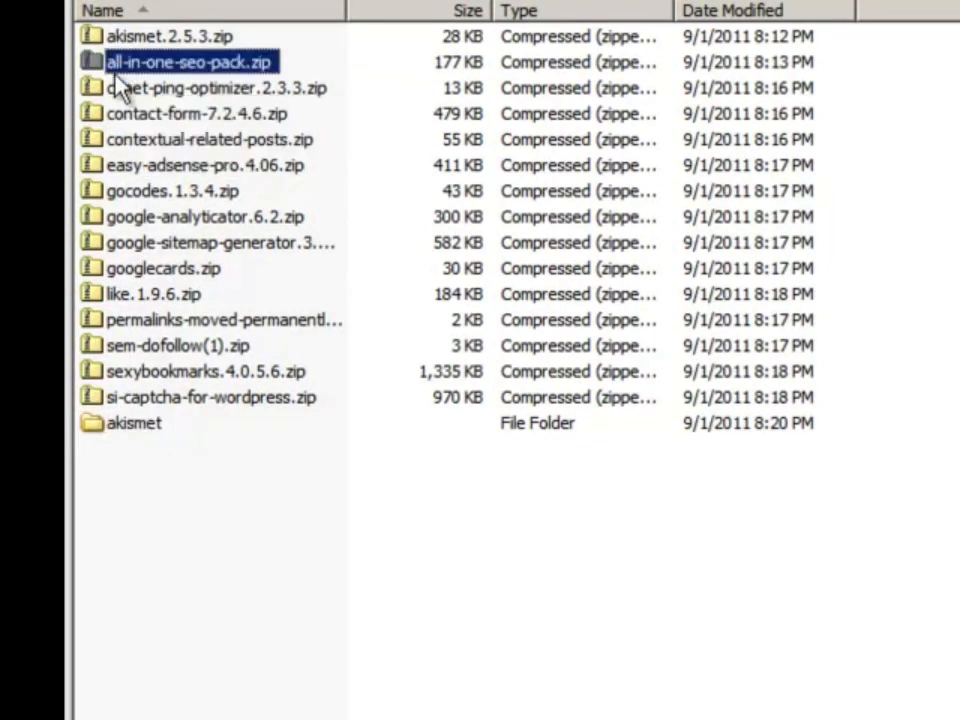
pyautogui.keyDown('shift'); pyautogui.click(143, 405); pyautogui.keyUp('shift')
# Extract each selected plugin zip into its own folder with 7-Zip
pyautogui.rightClick(143, 405)
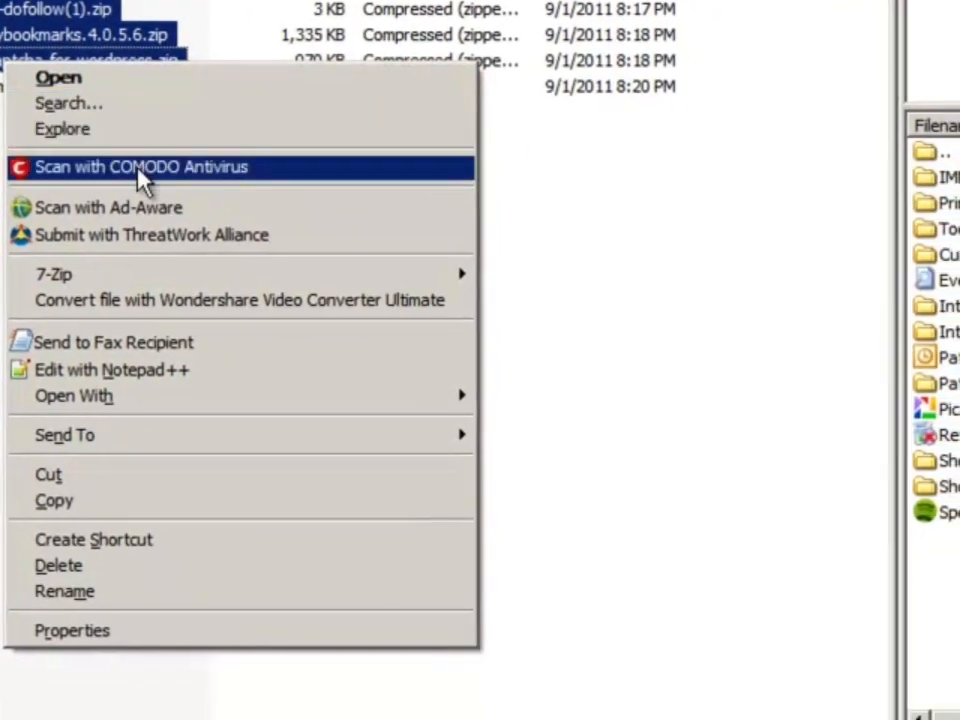
pyautogui.moveTo(463, 281)
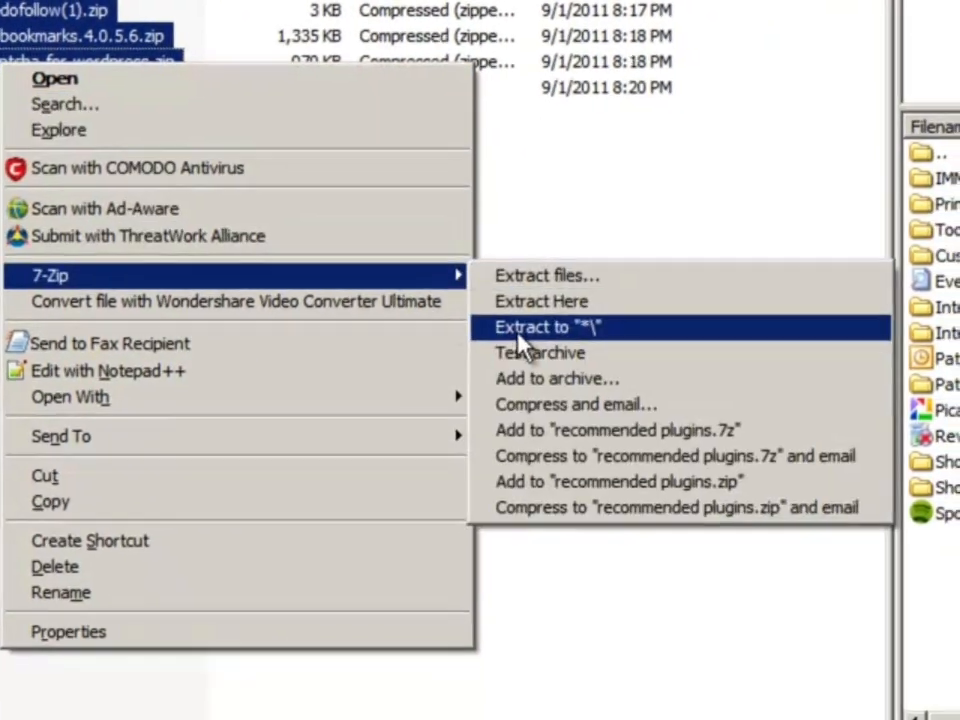
pyautogui.click(518, 337)
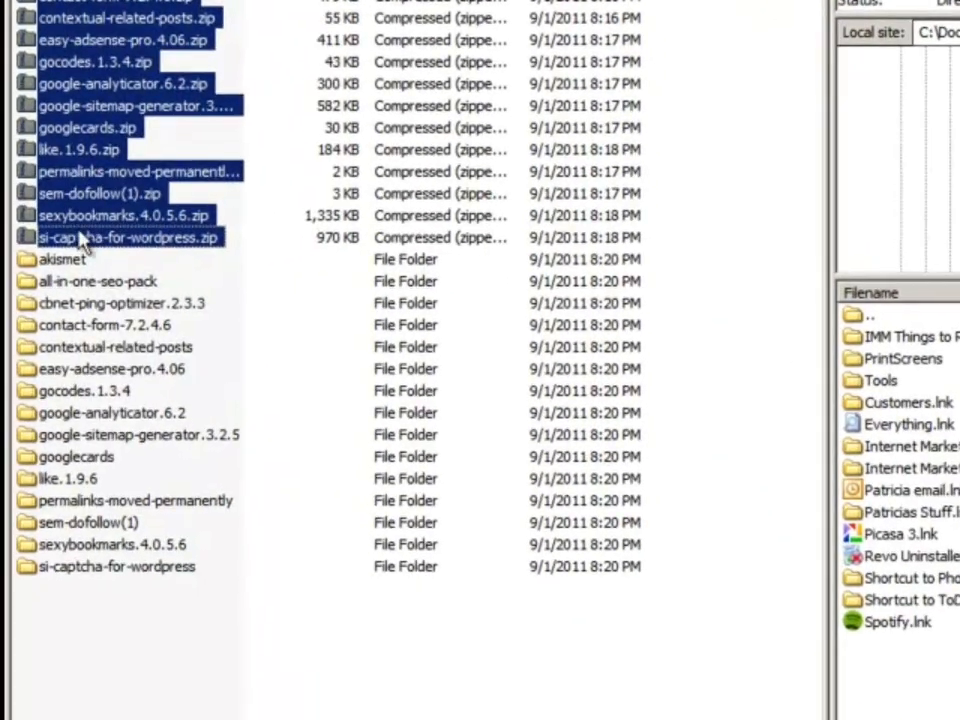
pyautogui.click(86, 694)
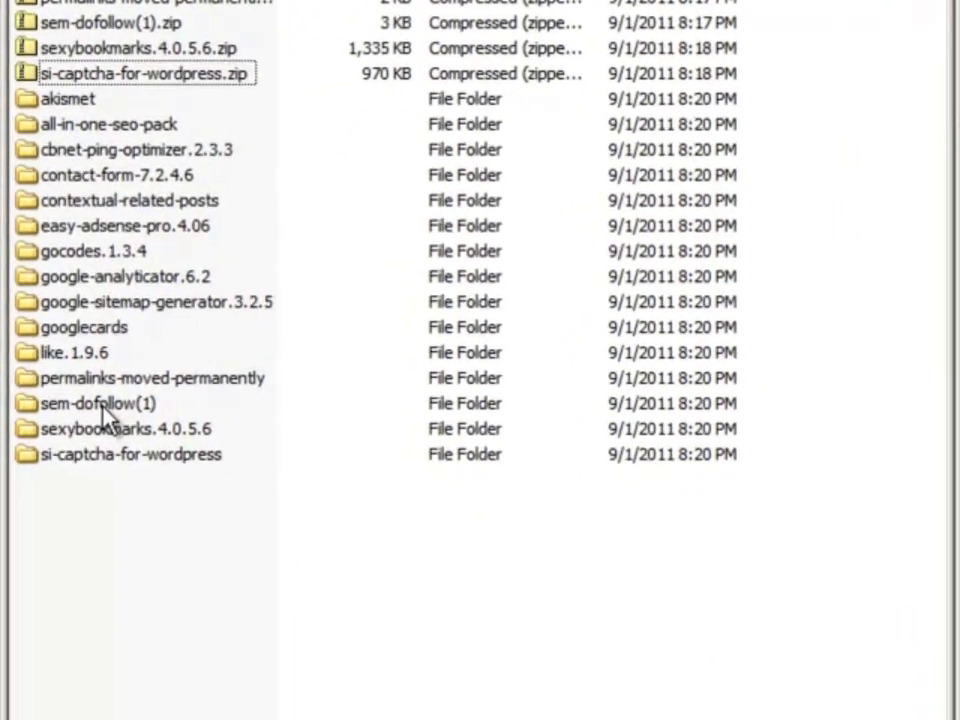
# Remove the '(1)' from the sem-dofollow(1) folder name
pyautogui.click(95, 527)
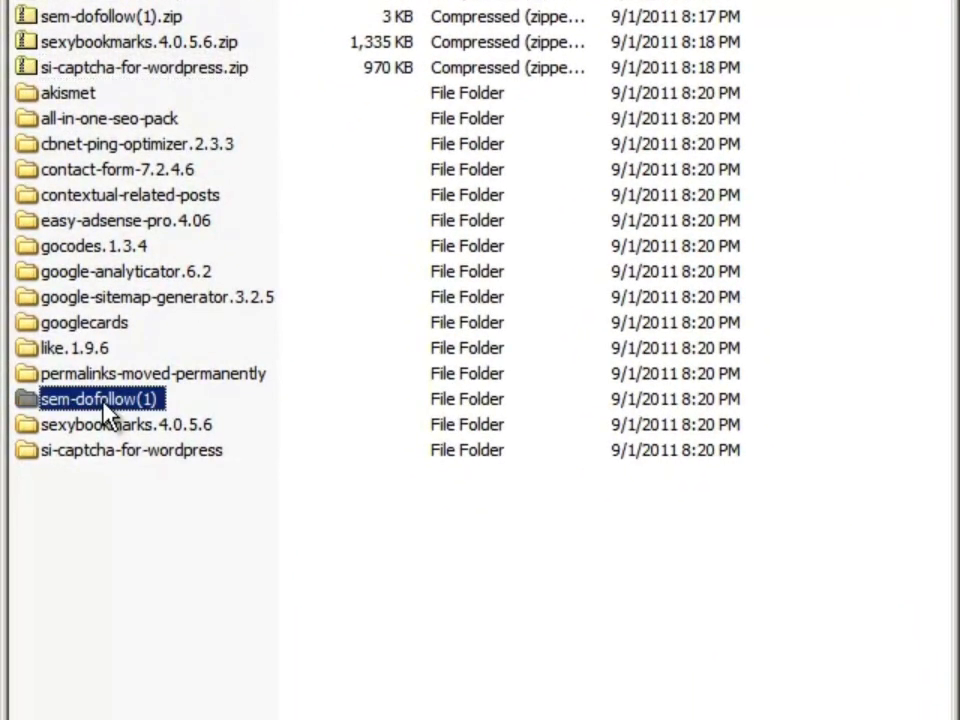
pyautogui.click(104, 408)
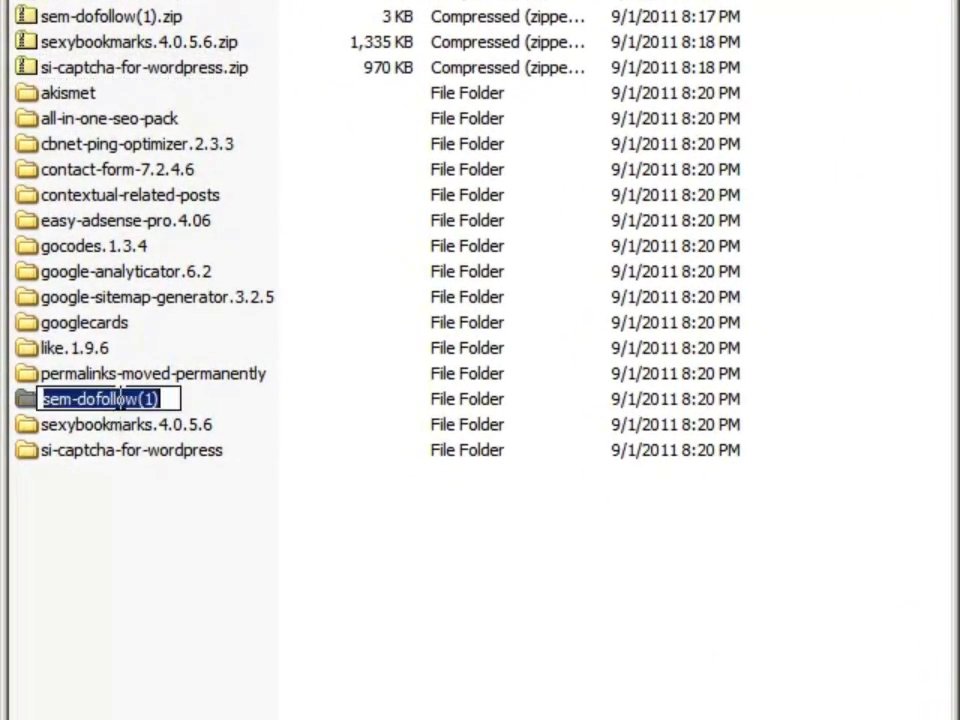
pyautogui.click(163, 400)
pyautogui.press('BackSpace')
pyautogui.press('BackSpace')
pyautogui.press('BackSpace')
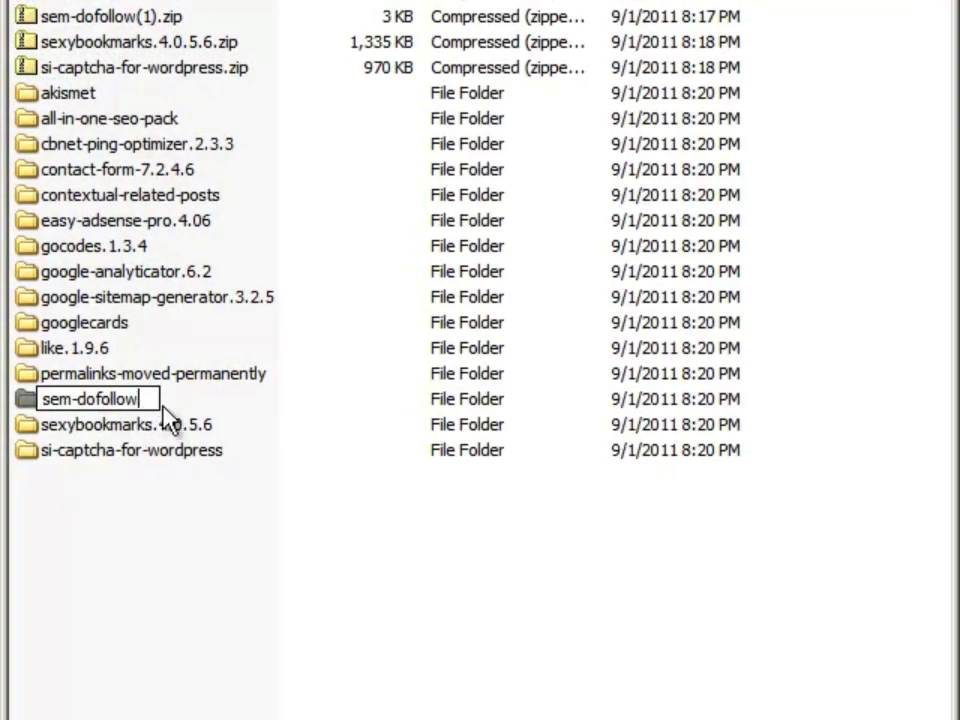
pyautogui.press('Return')
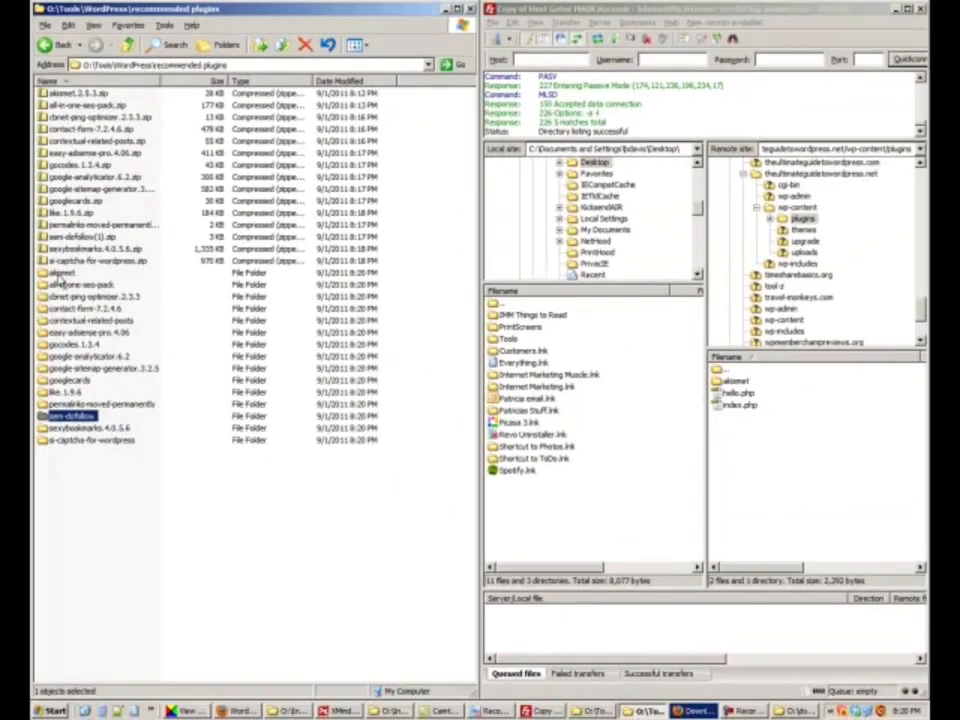
# Drag the 15 plugin folders, akismet through si-captcha-for-wordpress, to the remote plugins folder, always overwriting
pyautogui.click(61, 274)
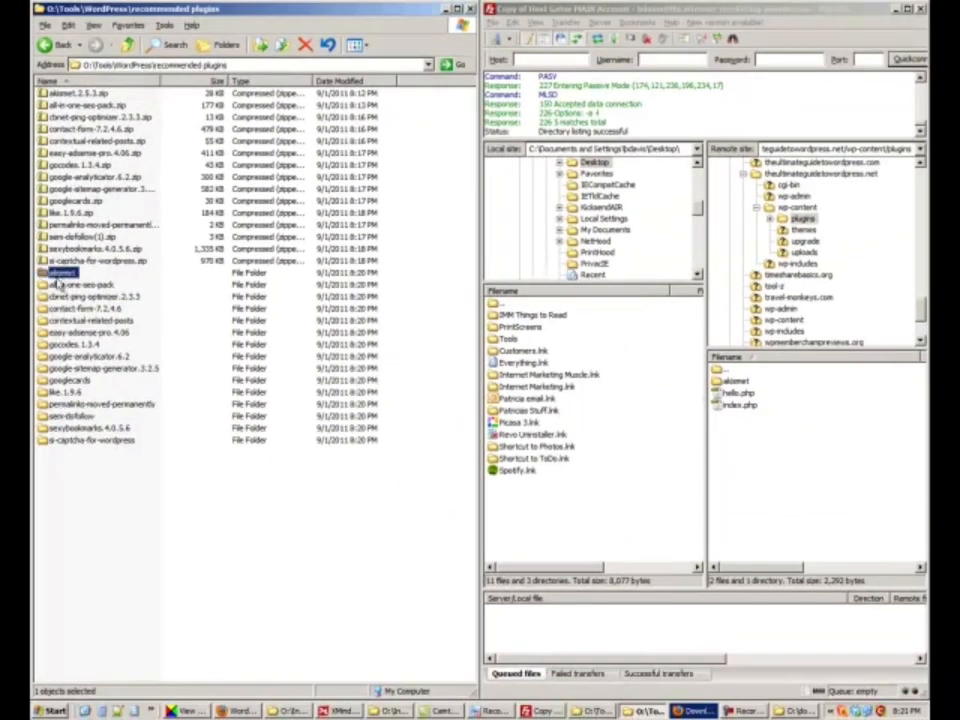
pyautogui.keyDown('shift'); pyautogui.click(67, 441); pyautogui.keyUp('shift')
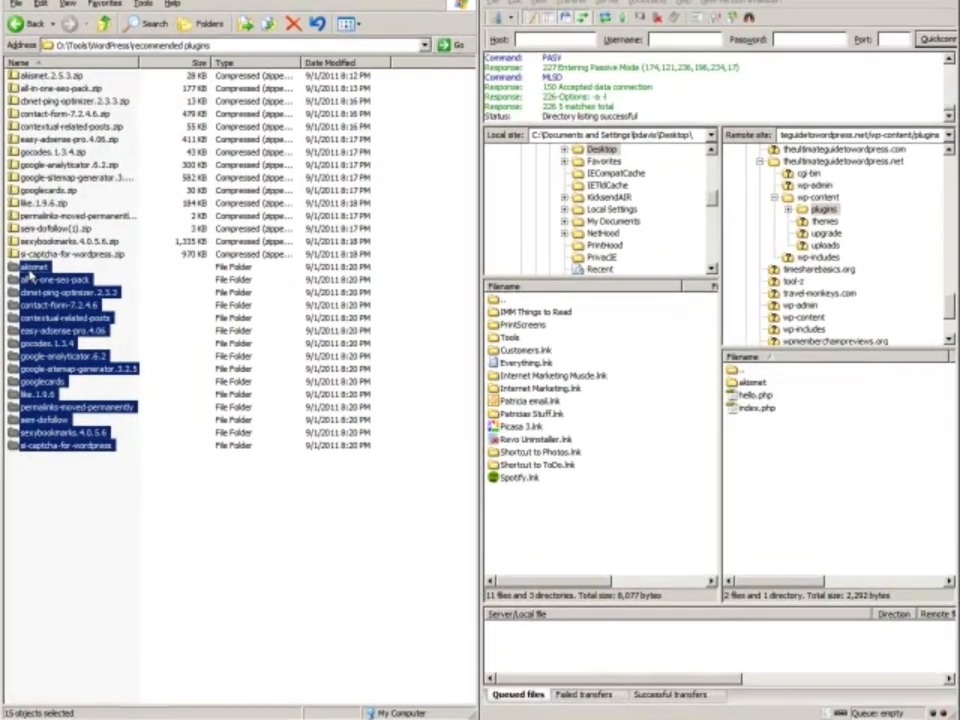
pyautogui.moveTo(100, 286); pyautogui.dragTo(874, 504)
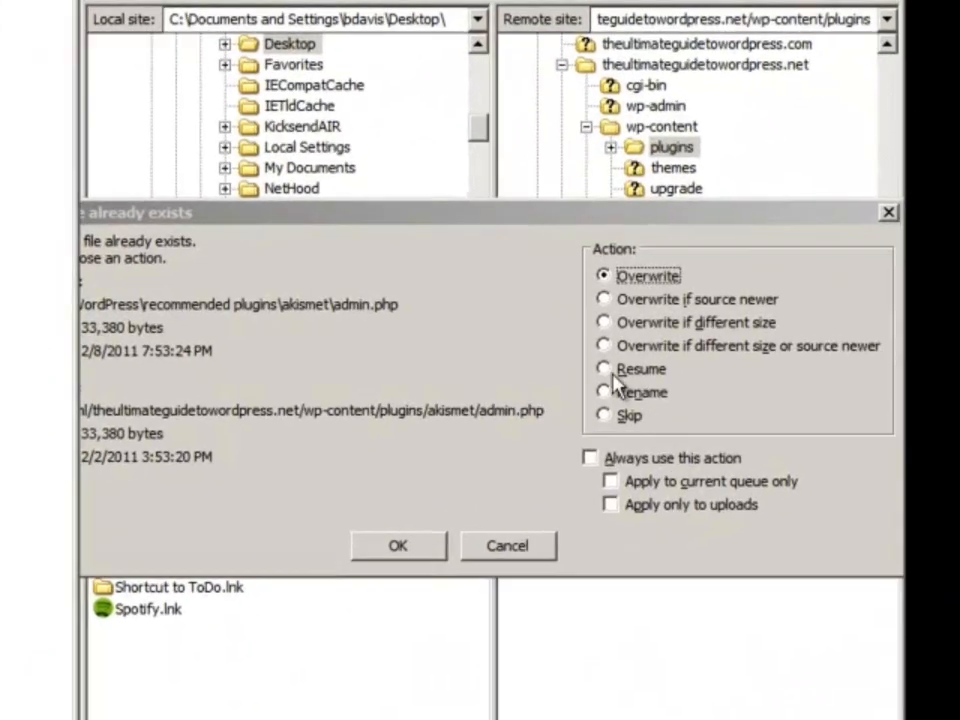
pyautogui.click(590, 458)
pyautogui.click(400, 548)
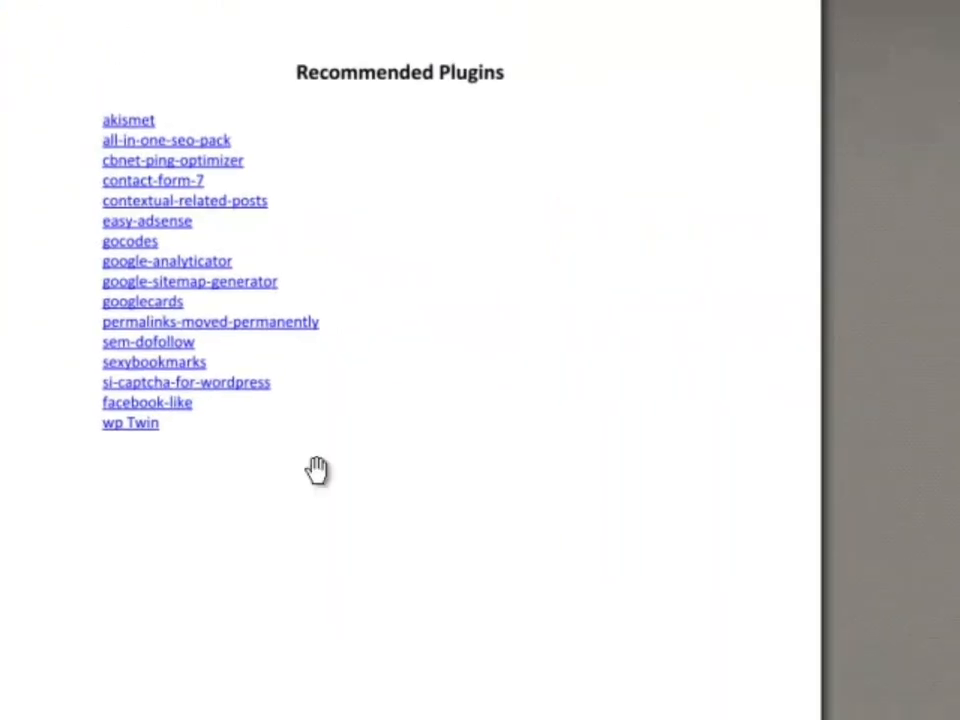
# Save the Akismet 2.5.3 zip from its WordPress.org page, then open the downloads folder
pyautogui.click(180, 178)
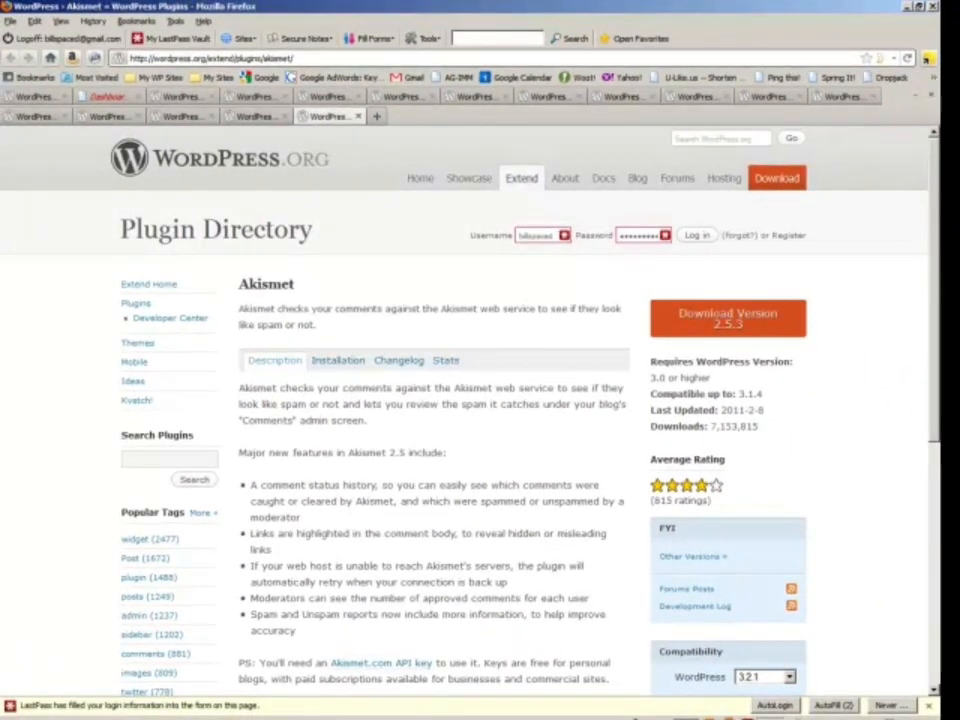
pyautogui.click(635, 718)
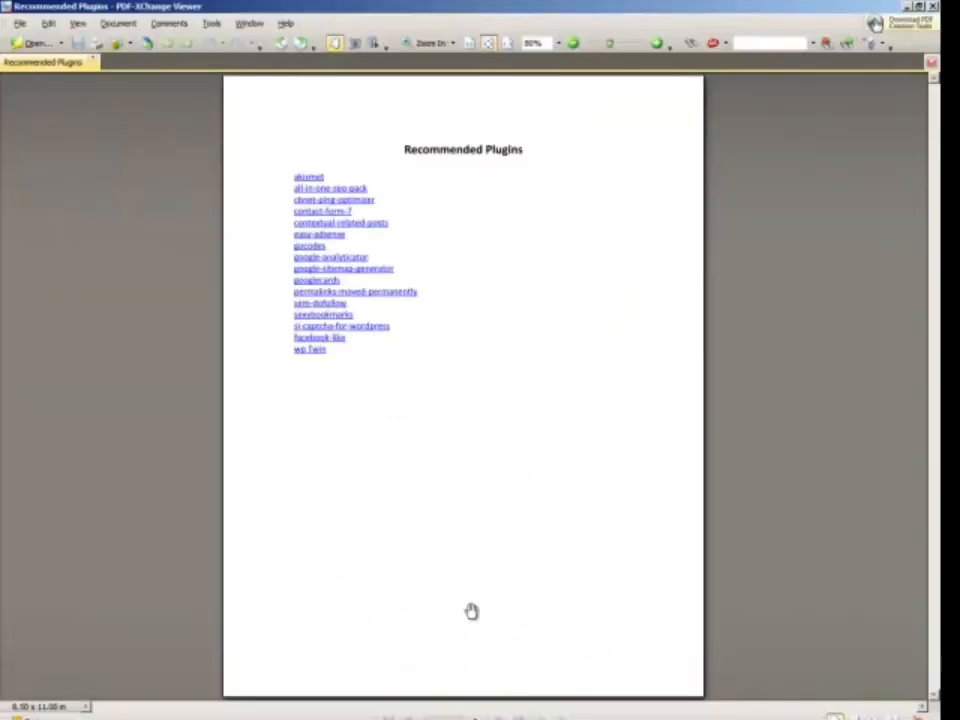
pyautogui.click(307, 180)
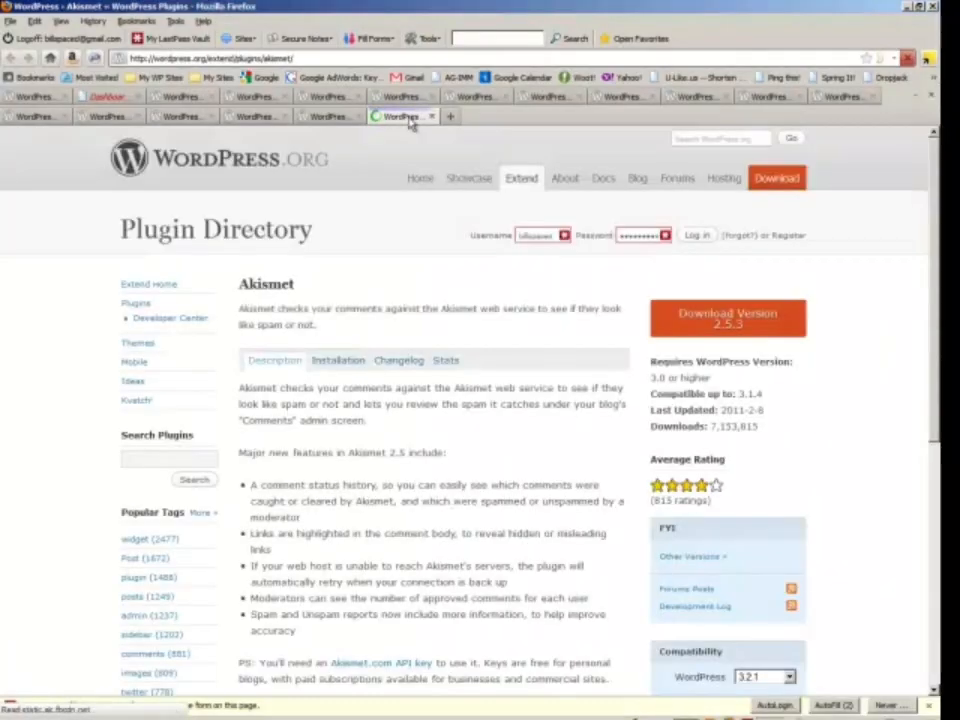
pyautogui.click(727, 318)
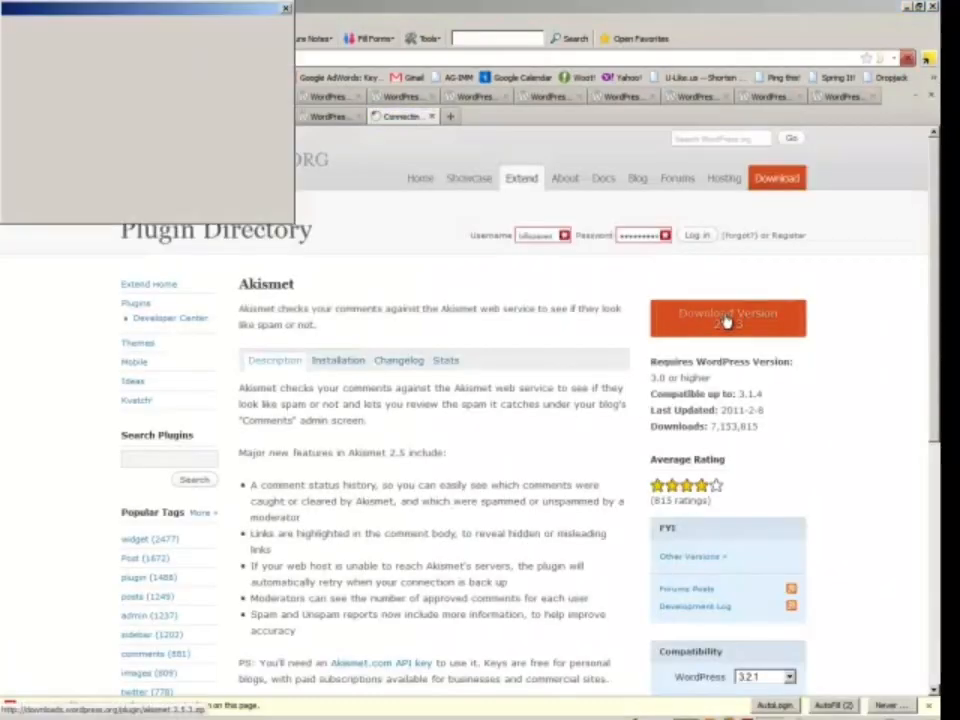
pyautogui.click(199, 187)
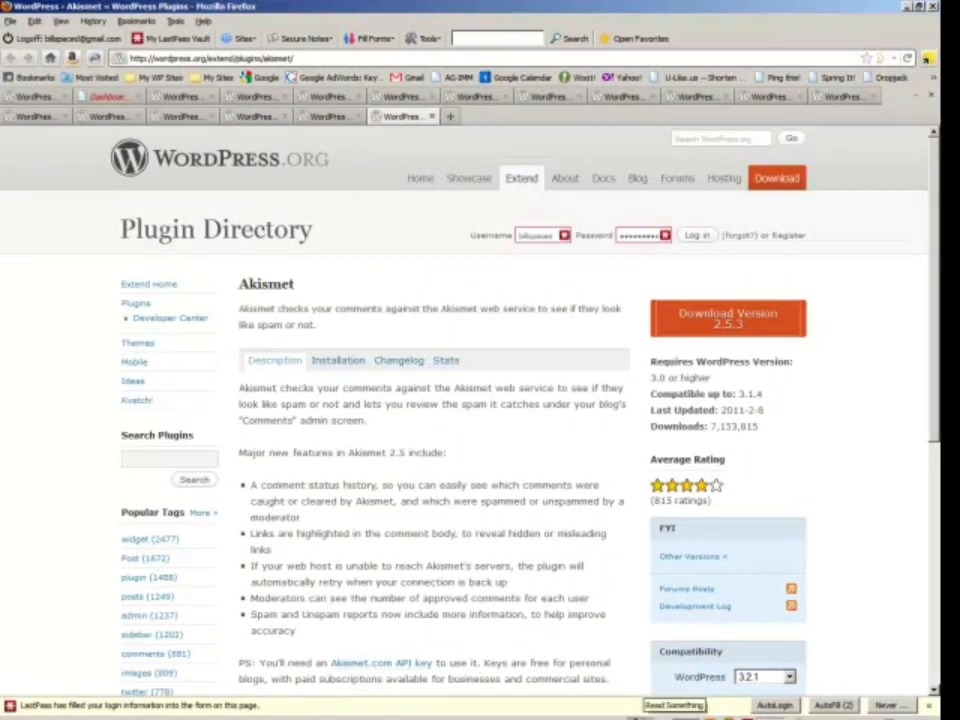
pyautogui.click(643, 718)
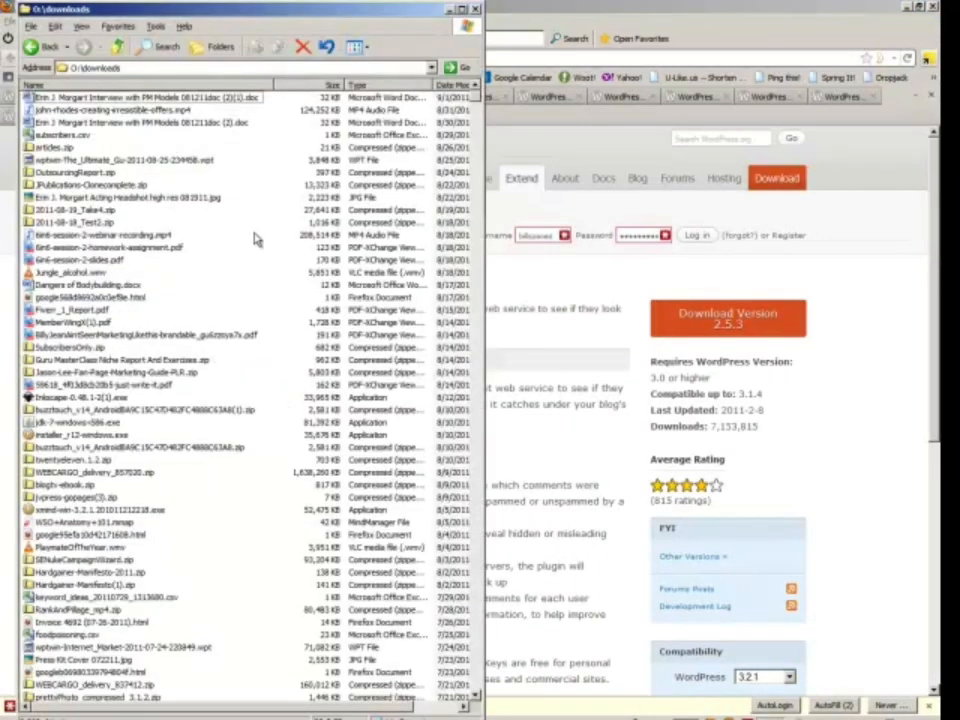
# Refresh downloads and paste the new akismet.2.5.3.zip into recommended plugins, replacing the old copy
pyautogui.rightClick(254, 240)
pyautogui.click(268, 269)
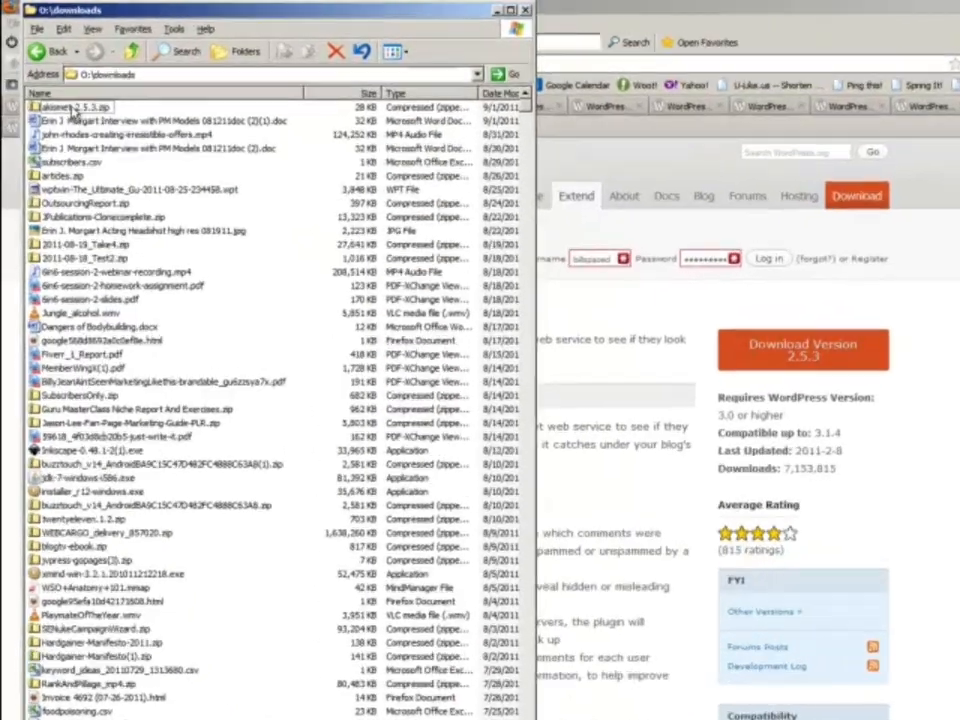
pyautogui.click(73, 109)
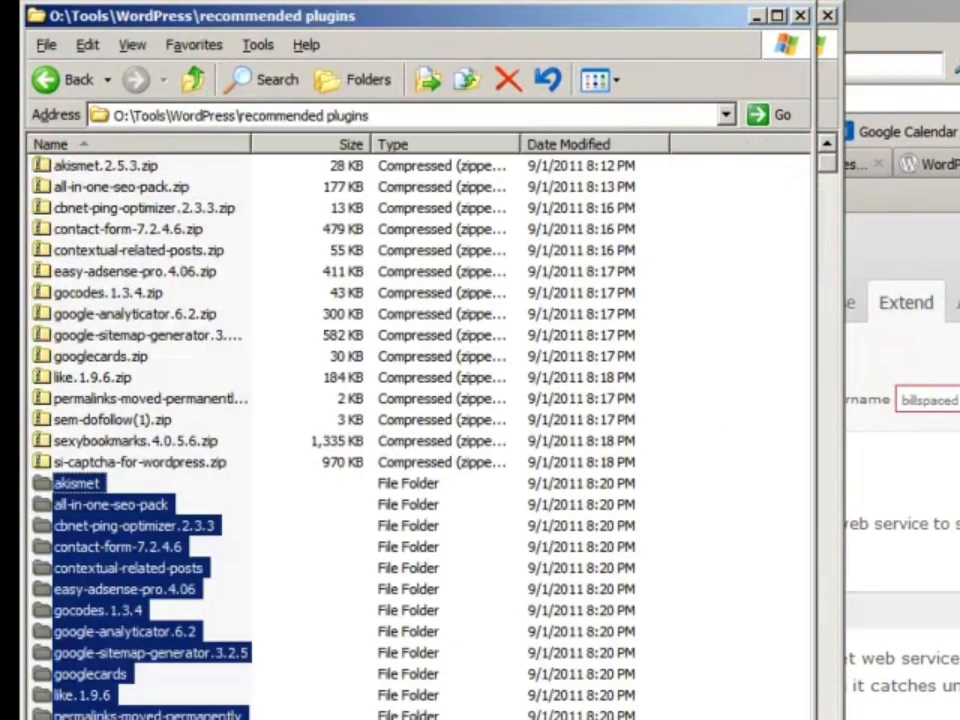
pyautogui.press('Escape')
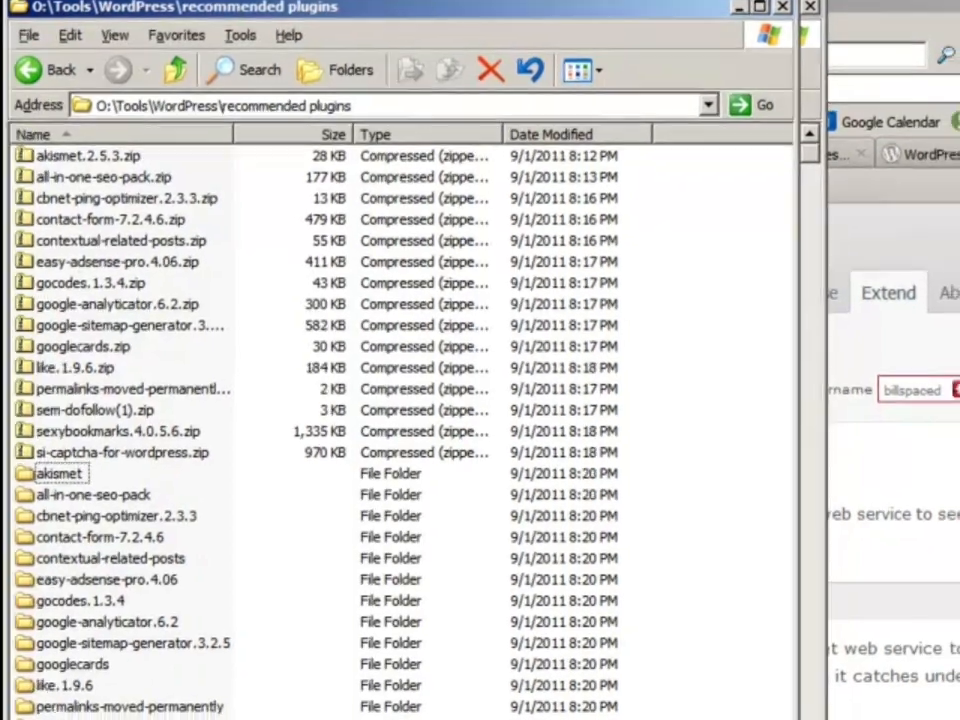
pyautogui.hotkey('ctrl', 'v')
pyautogui.click(576, 579)
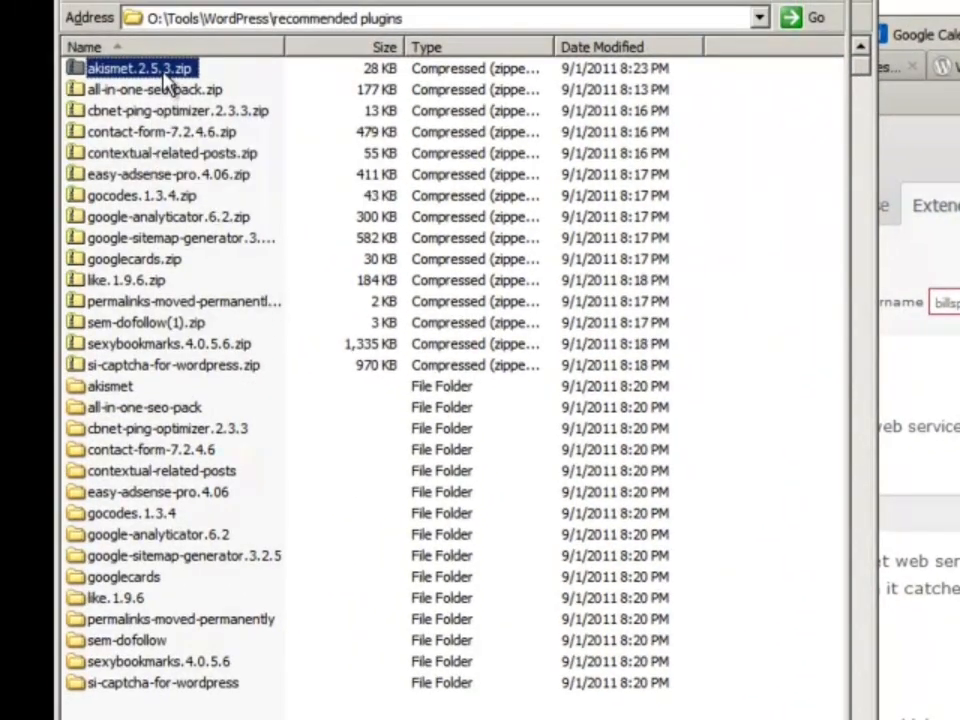
# Extract akismet.2.5.3.zip here with 7-Zip, replacing the existing akismet files
pyautogui.rightClick(163, 72)
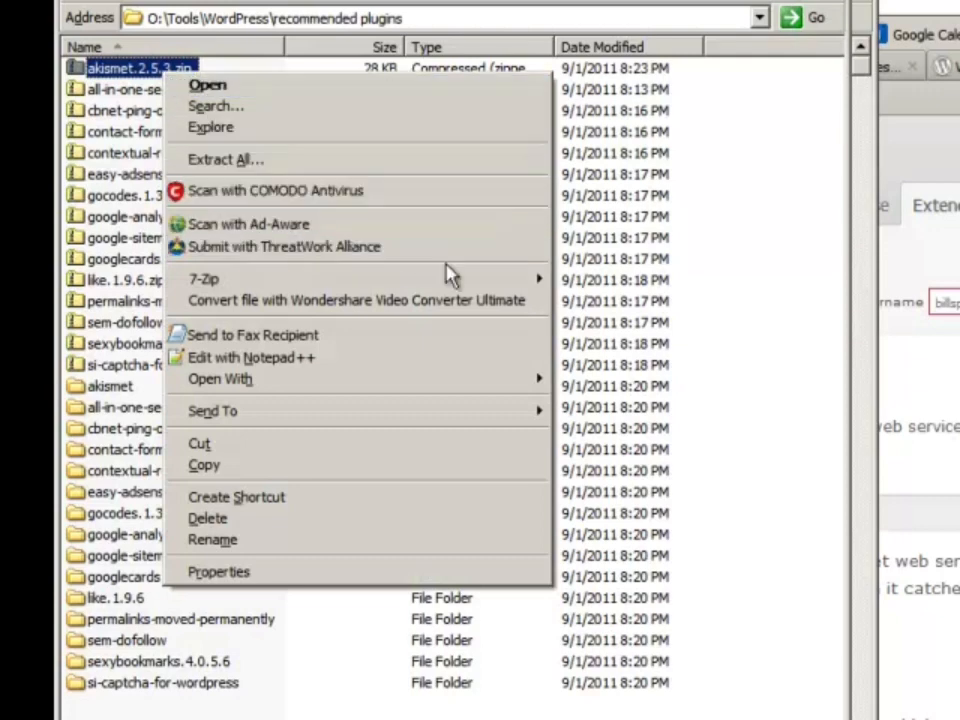
pyautogui.moveTo(531, 279)
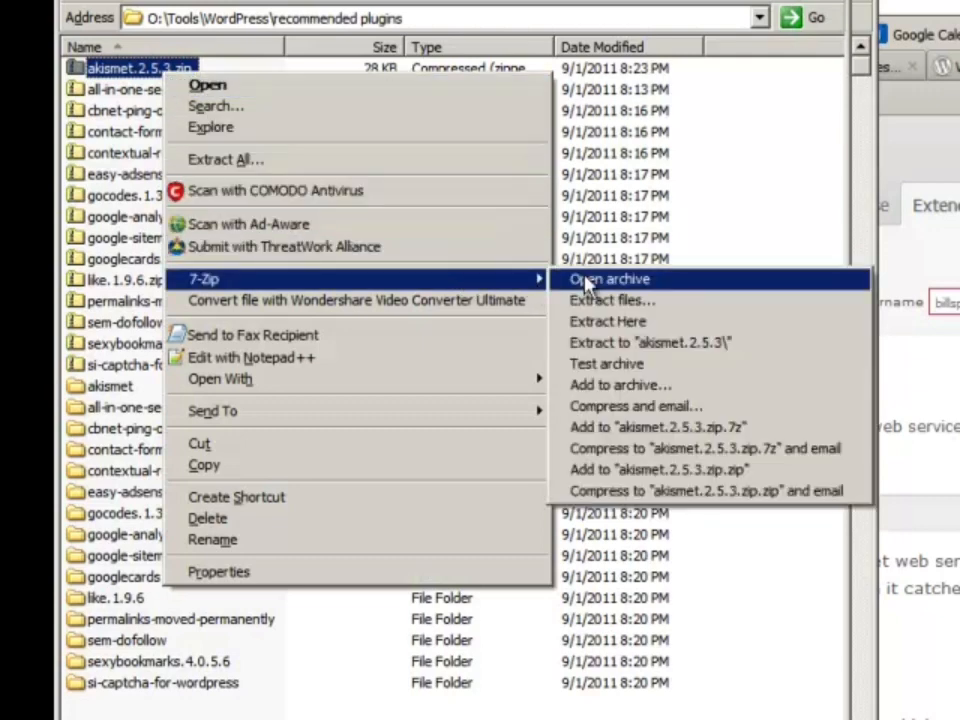
pyautogui.click(609, 322)
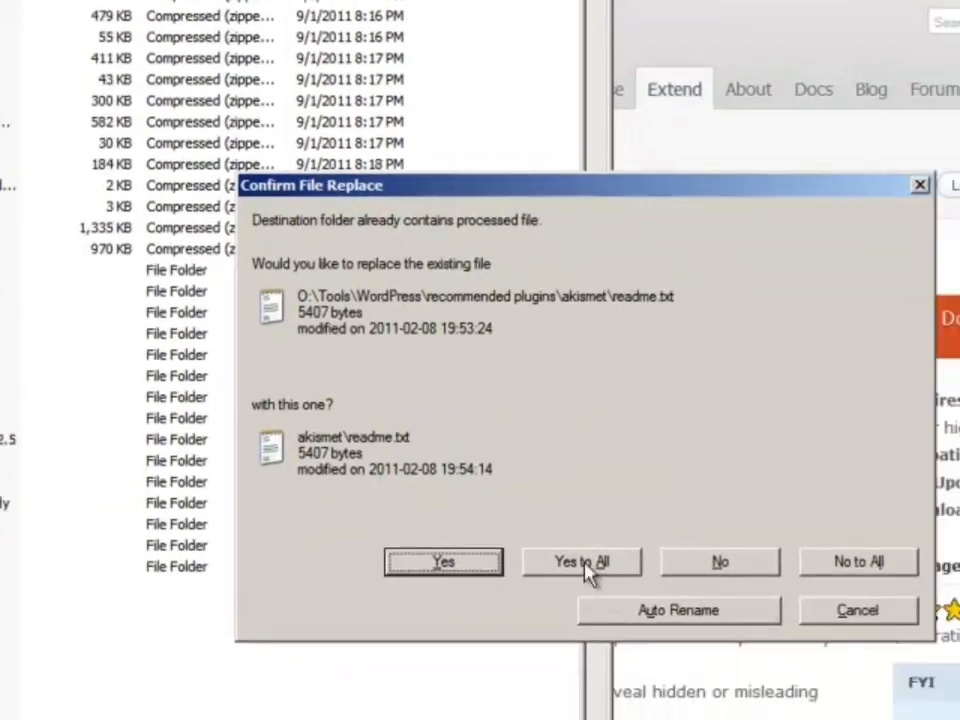
pyautogui.click(584, 563)
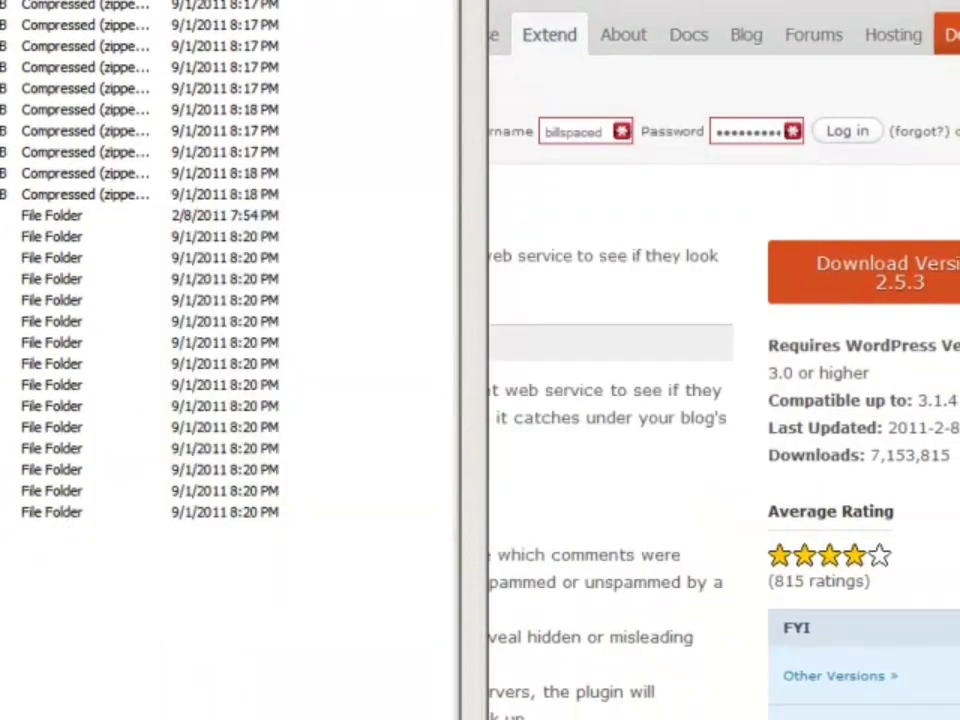
# With FileZilla alongside, select all plugin folders from akismet through si-captcha-for-wordpress
pyautogui.click(532, 717)
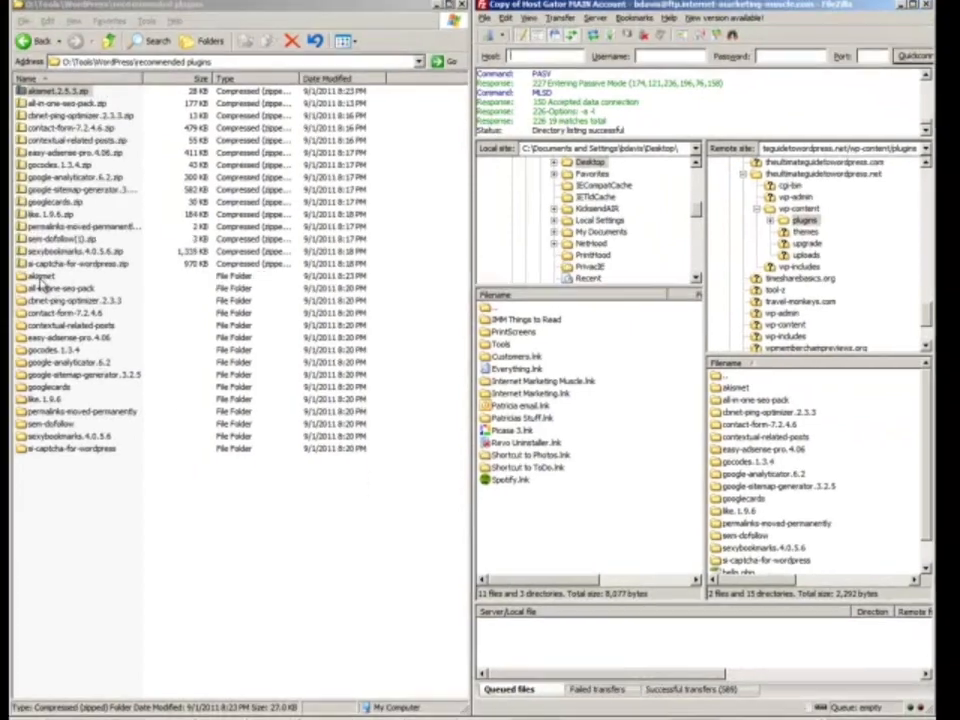
pyautogui.click(38, 277)
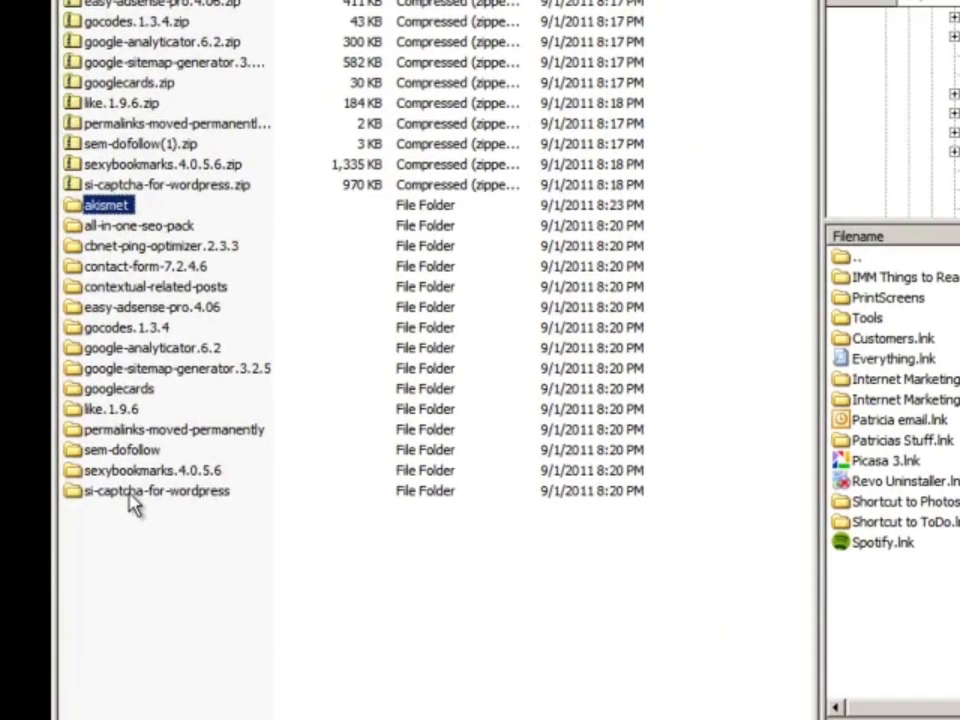
pyautogui.keyDown('shift'); pyautogui.click(130, 494); pyautogui.keyUp('shift')
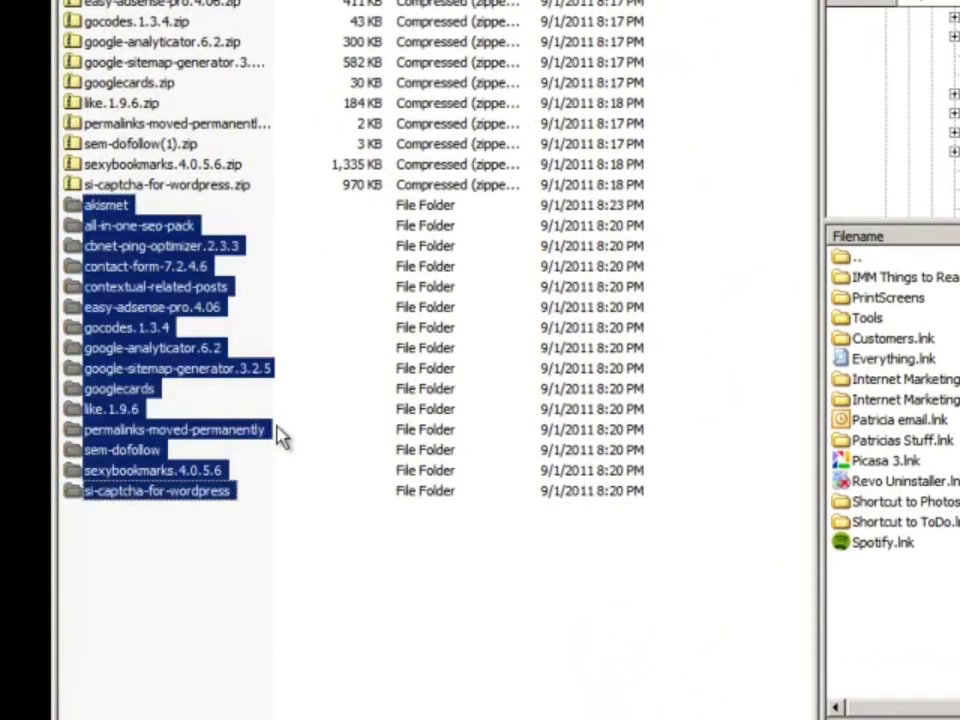